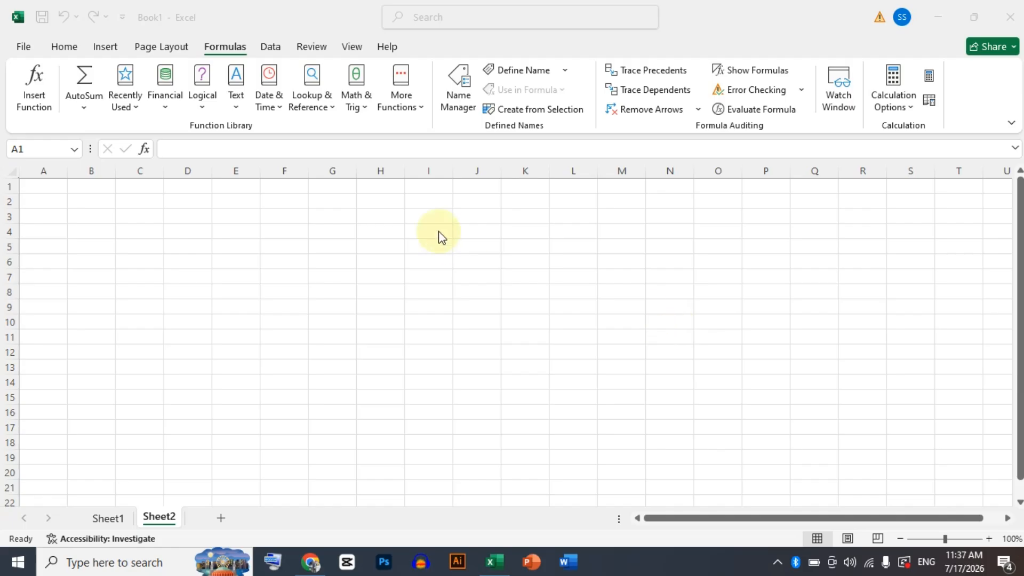
# Step: Browse the function library's Recently Used, Financial, Logical, Text, Date & Time, Lookup & Reference and Math & Trig lists
pyautogui.click(136, 115)
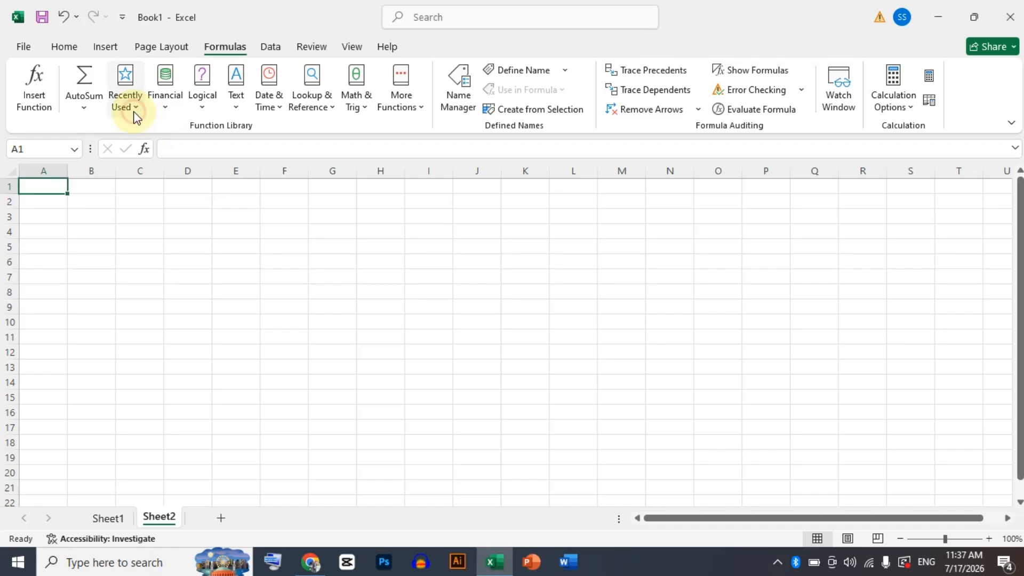
pyautogui.click(132, 110)
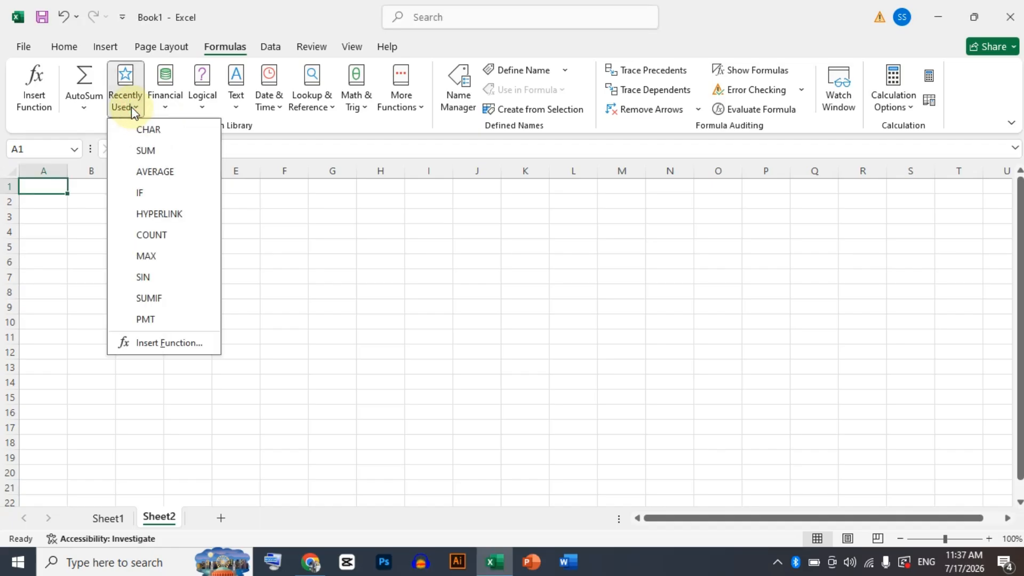
pyautogui.click(168, 110)
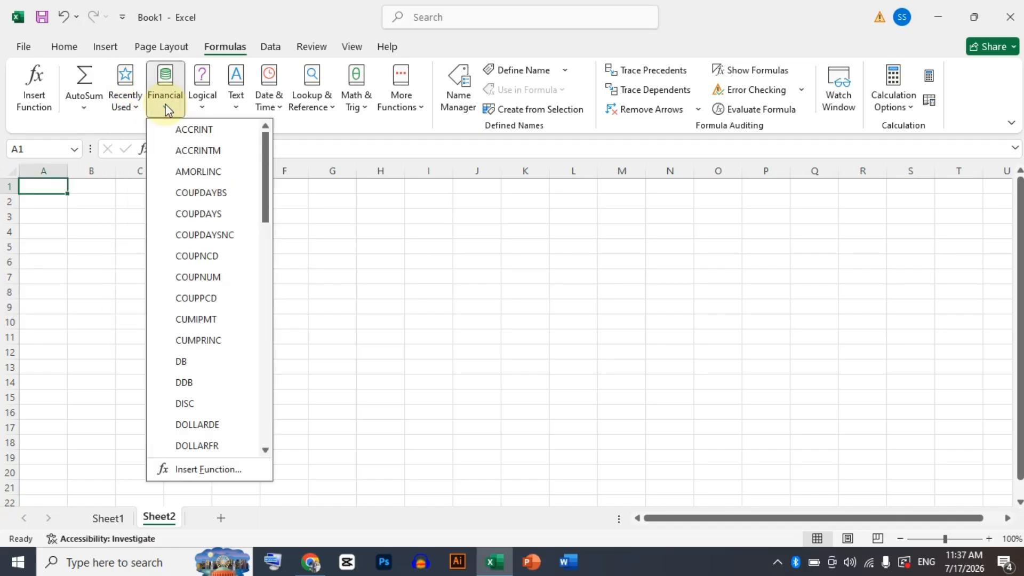
pyautogui.click(202, 105)
pyautogui.click(233, 103)
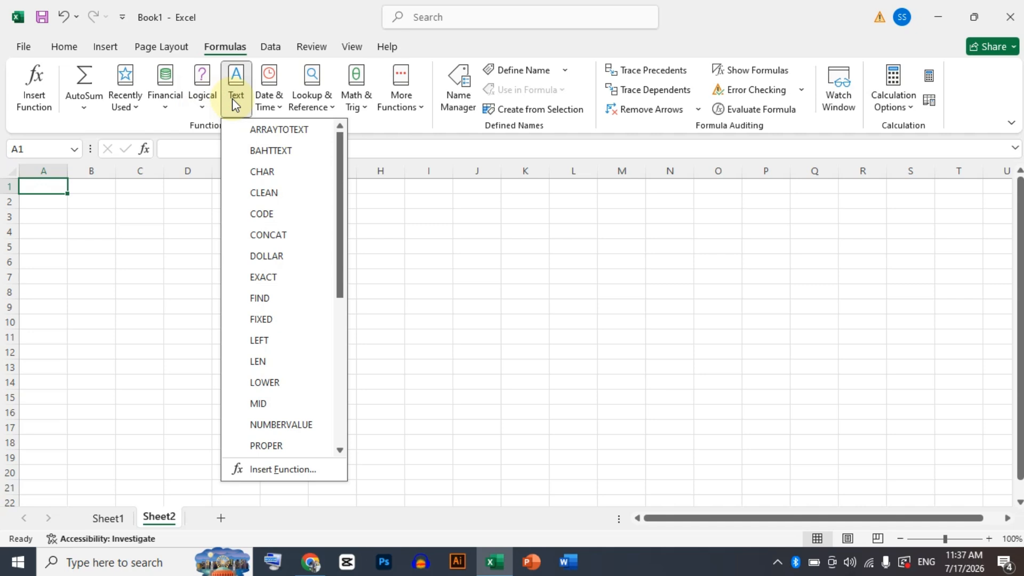
pyautogui.click(263, 101)
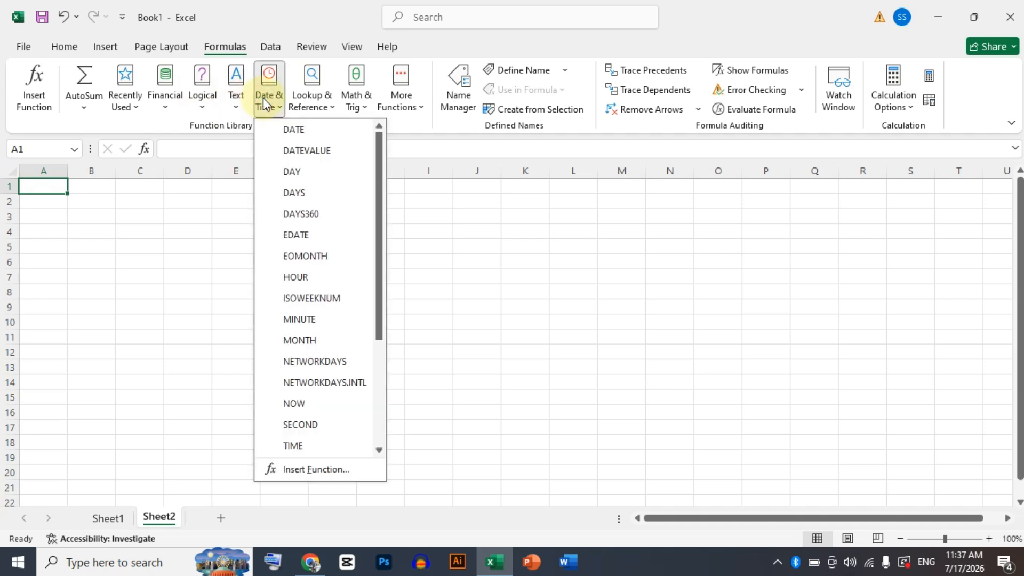
pyautogui.click(308, 105)
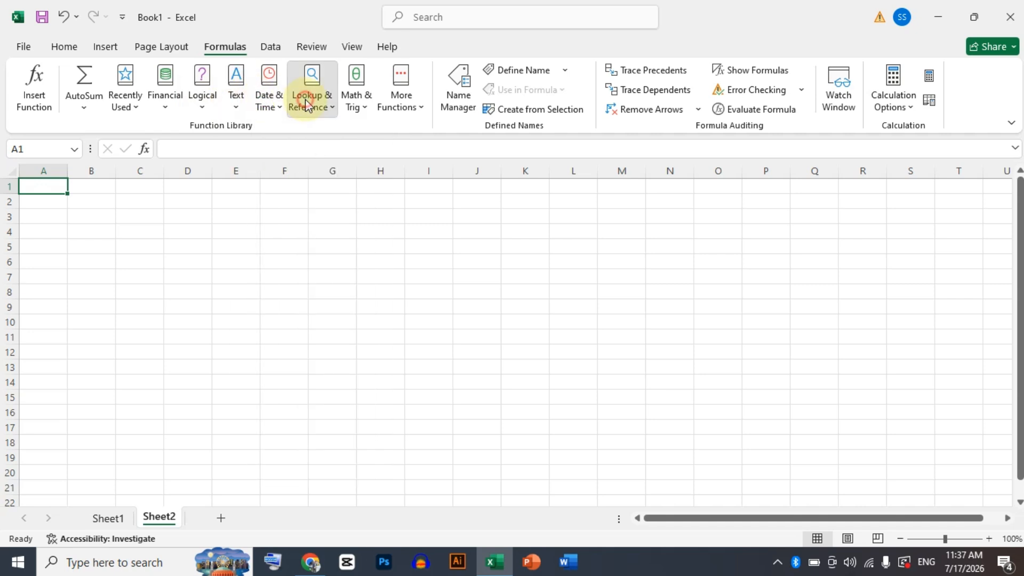
pyautogui.click(355, 100)
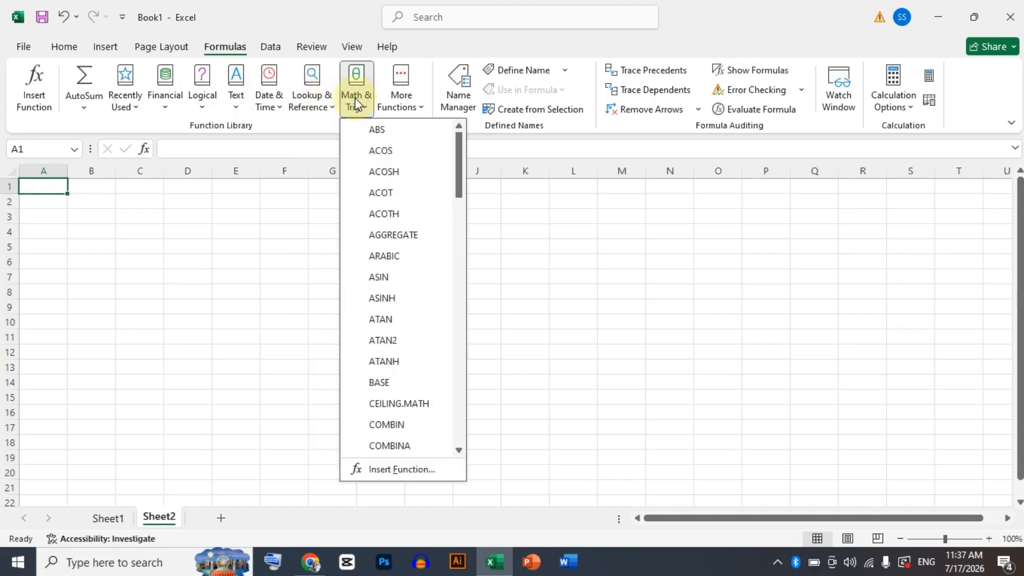
pyautogui.click(253, 237)
# Step: Switch to the Sheet1 worksheet containing the marks table
pyautogui.click(271, 238)
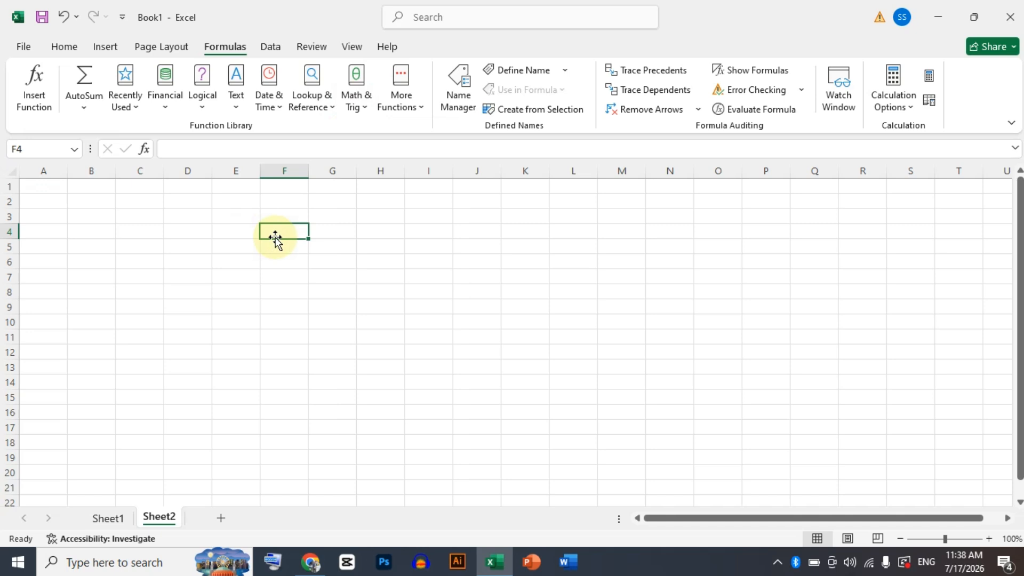
pyautogui.click(242, 233)
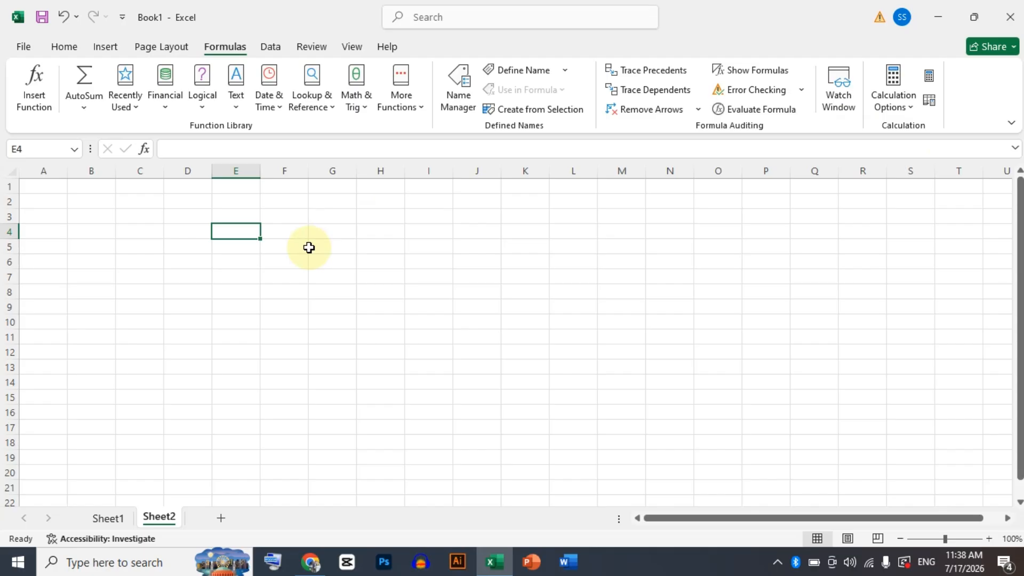
pyautogui.click(108, 517)
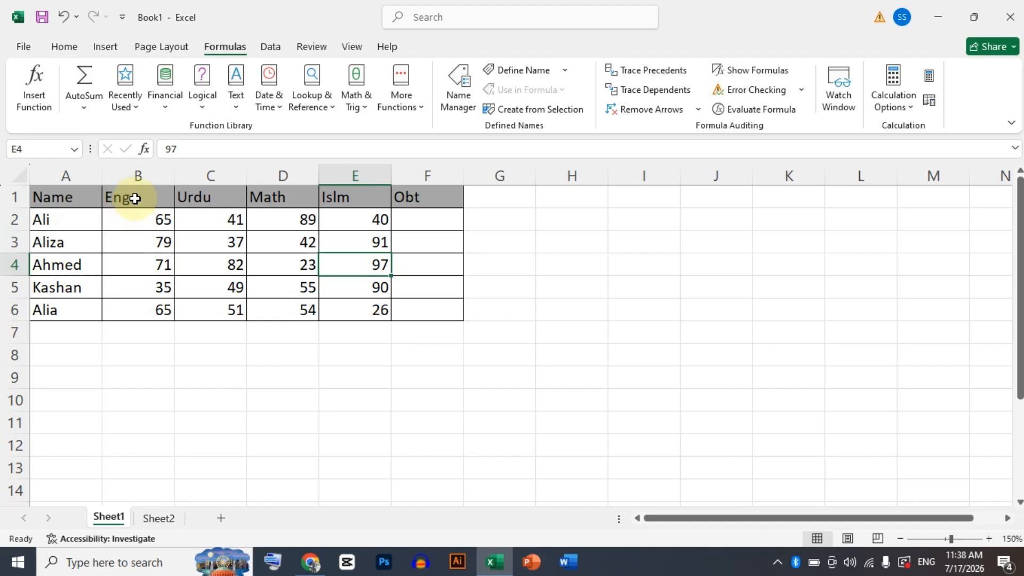
# Step: Enter a SUM formula in cell F2 that adds the marks in B2:E2
pyautogui.click(445, 219)
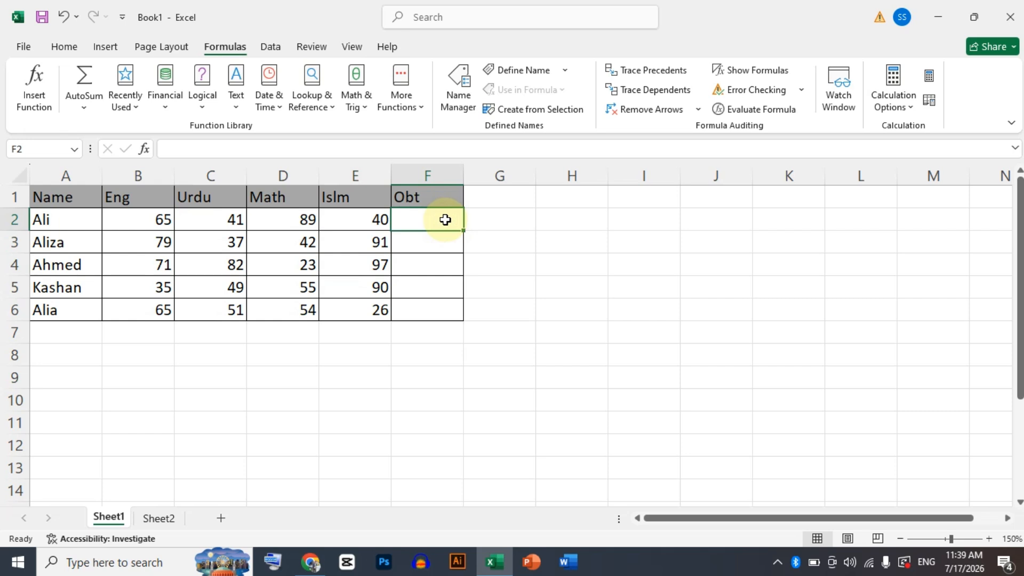
pyautogui.write('=su')
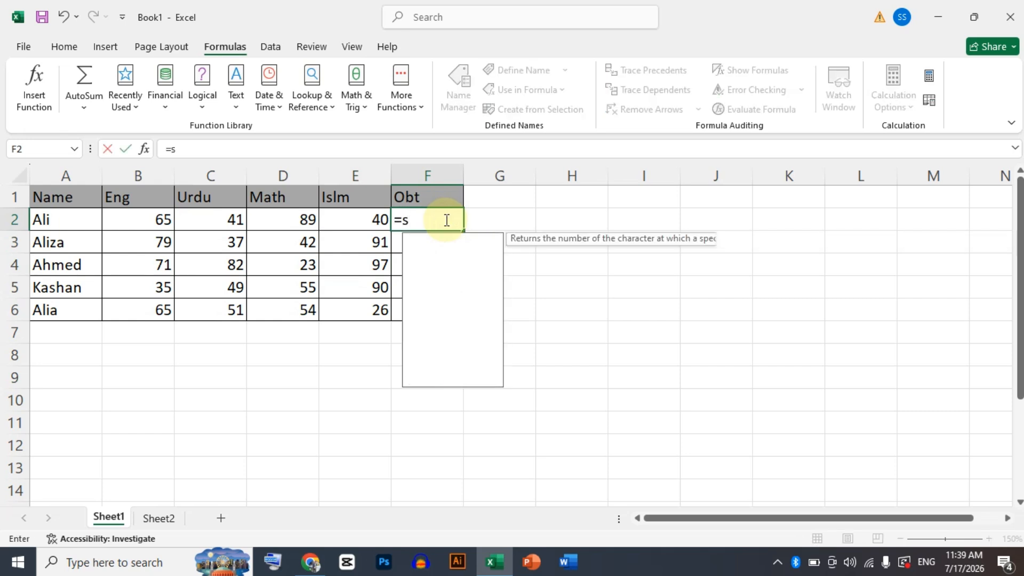
pyautogui.press('Tab')
pyautogui.press('Left')
pyautogui.press('Left')
pyautogui.press('Right')
pyautogui.hotkey('shift', 'Left')
pyautogui.hotkey('shift', 'Left')
pyautogui.press('Return')
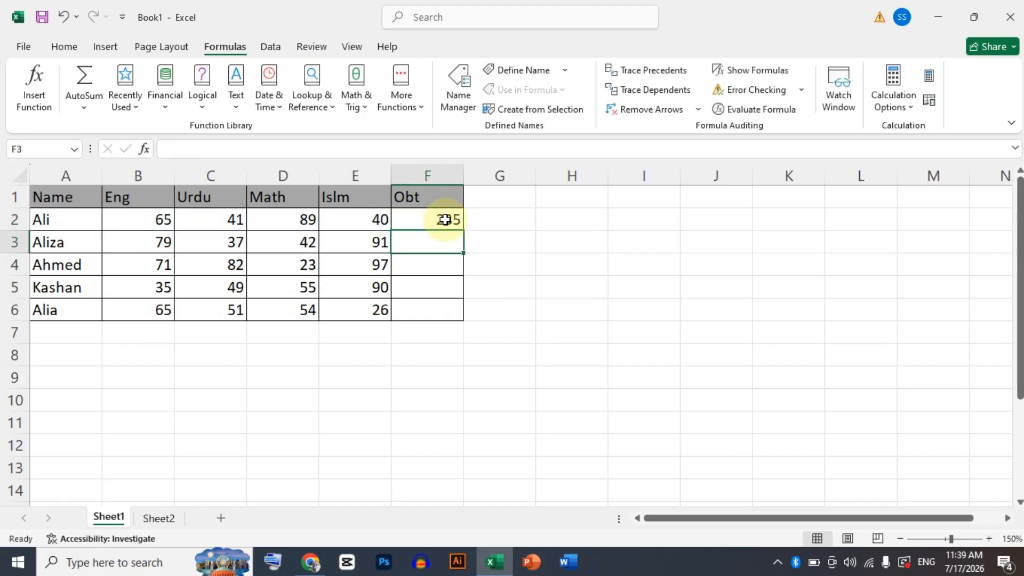
# Step: Clear cell F2 and total B2:E2 there again with AutoSum
pyautogui.click(451, 220)
pyautogui.press('BackSpace')
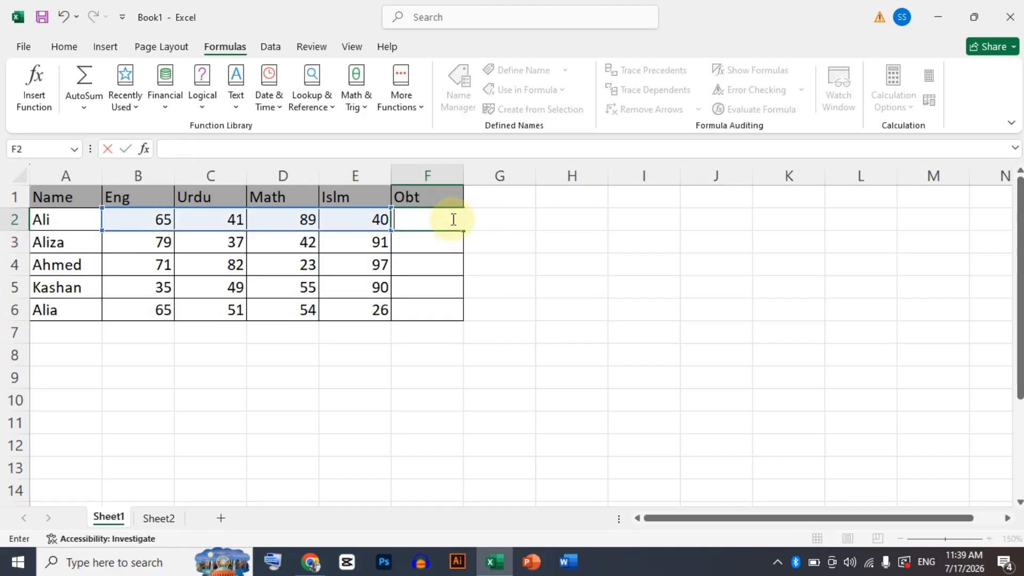
pyautogui.click(451, 219)
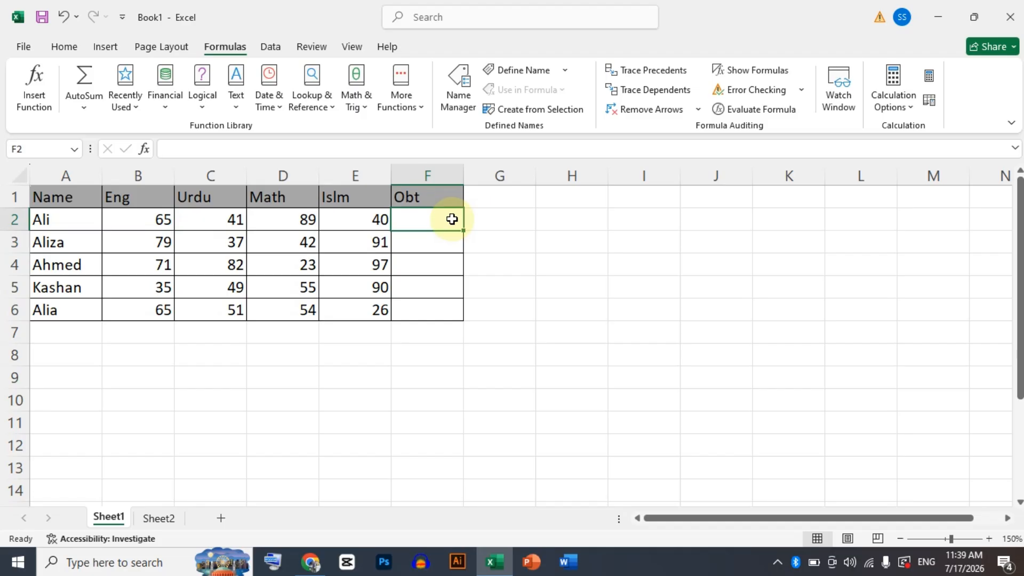
pyautogui.hotkey('alt', '=')
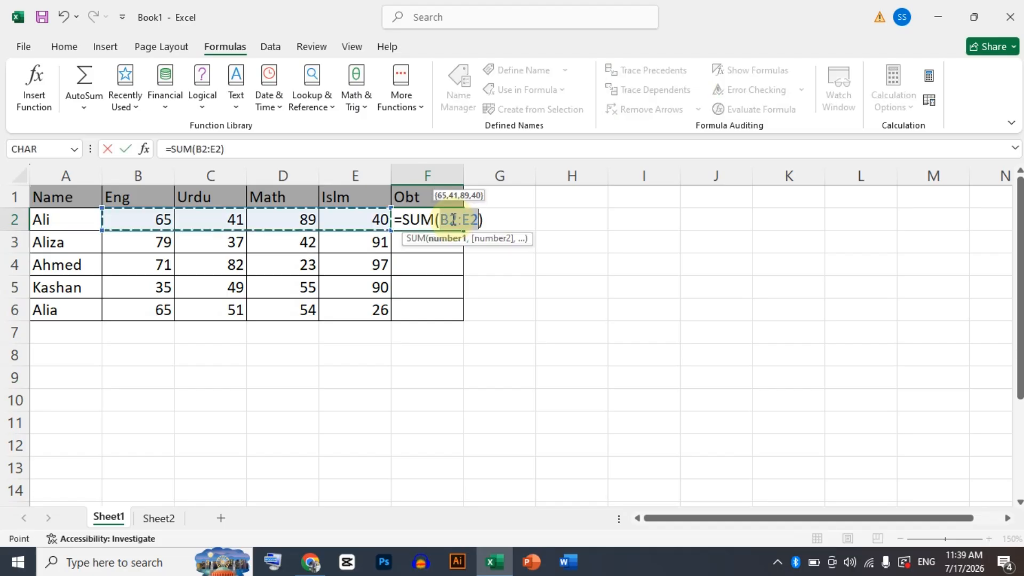
pyautogui.press('Return')
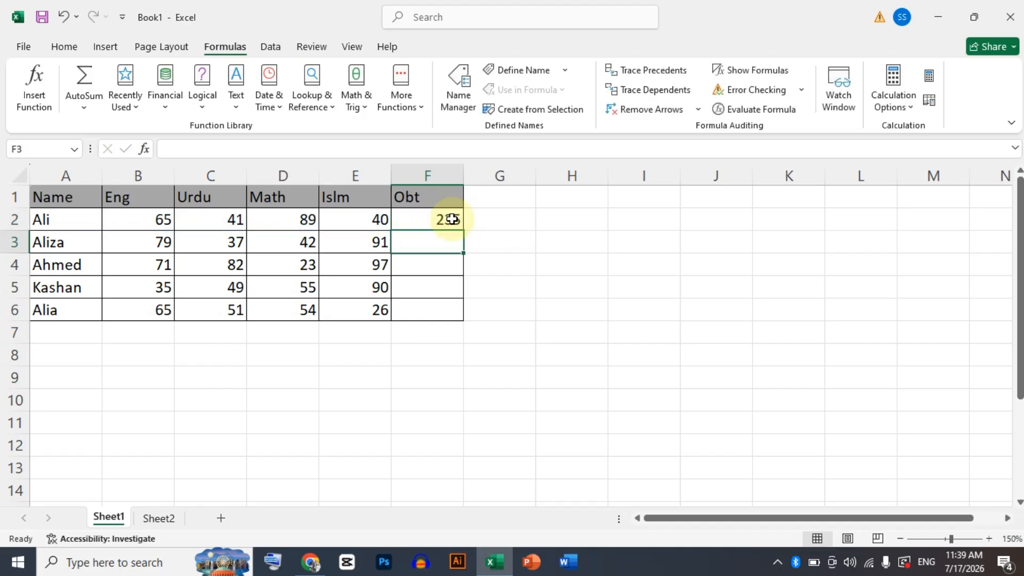
# Step: Clear the AutoSum formula from cell F2
pyautogui.click(451, 219)
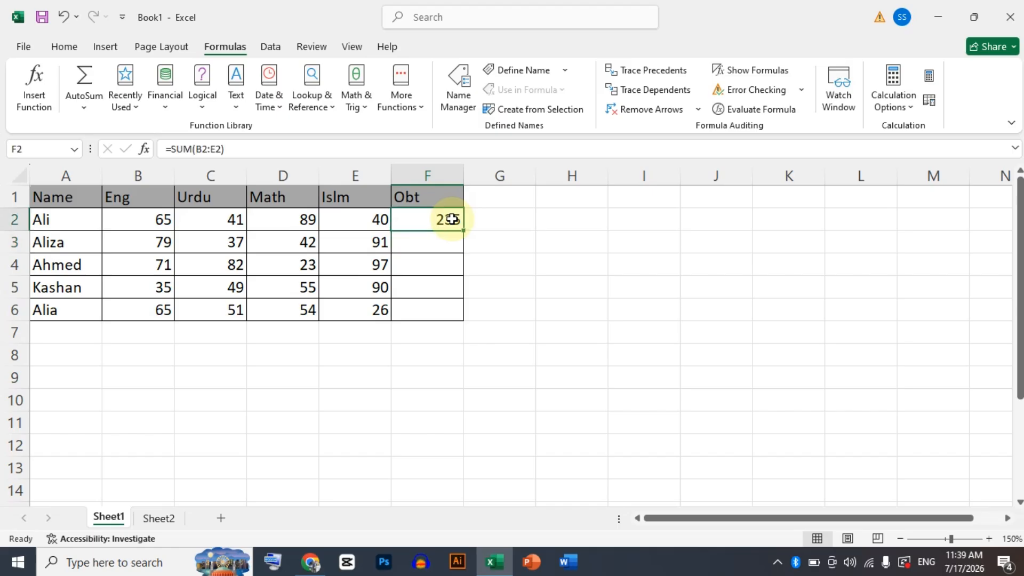
pyautogui.press('BackSpace')
pyautogui.click(506, 262)
# Step: Insert the SUM function into cell F2, choosing it from the Most Recently Used category of Insert Function
pyautogui.click(439, 224)
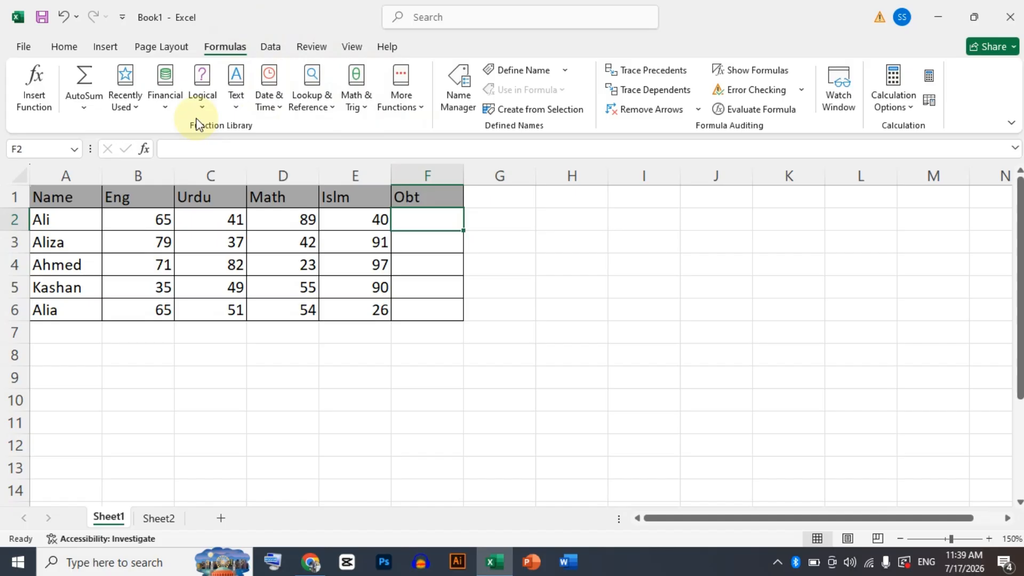
pyautogui.click(32, 101)
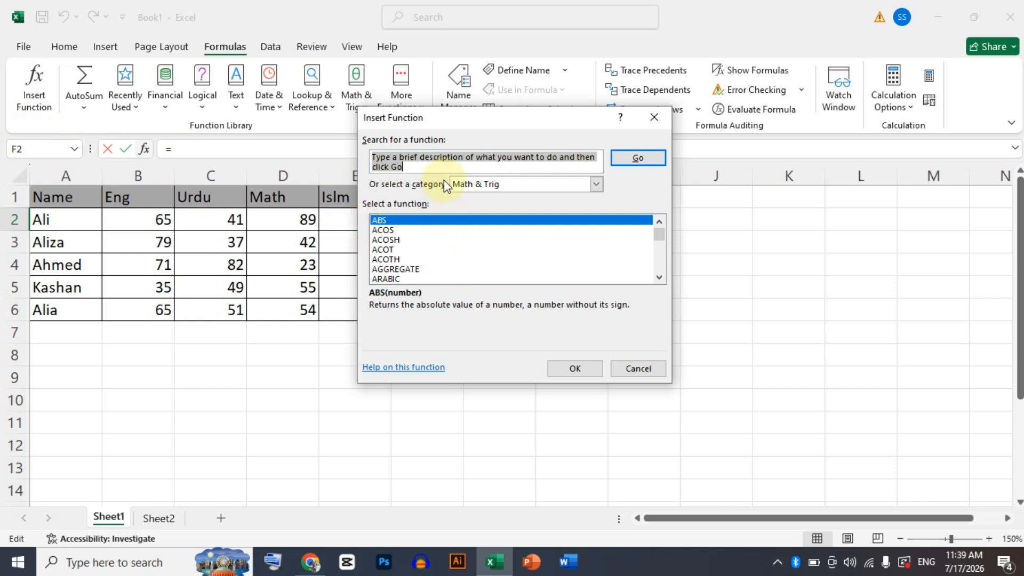
pyautogui.click(492, 185)
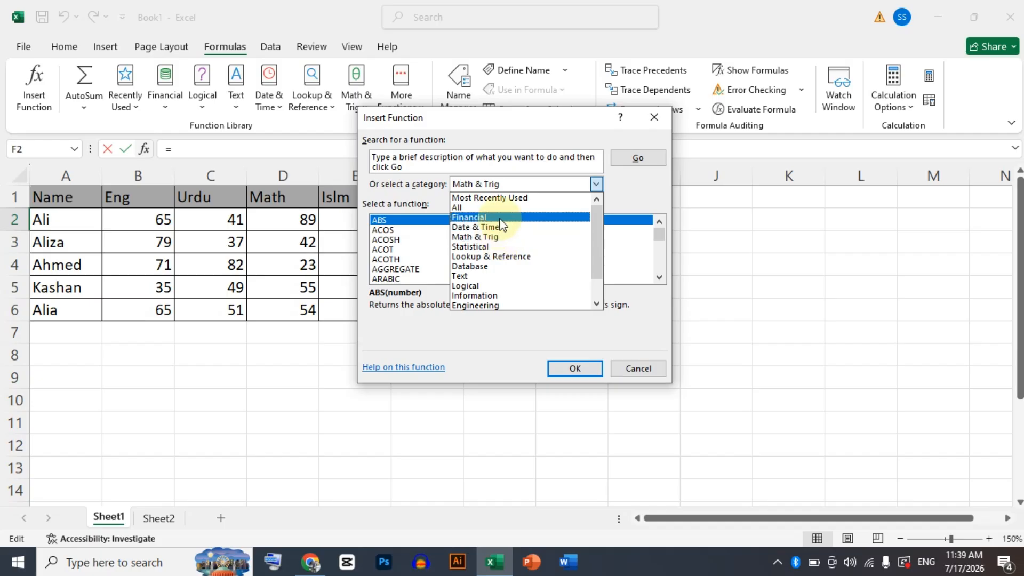
pyautogui.click(501, 199)
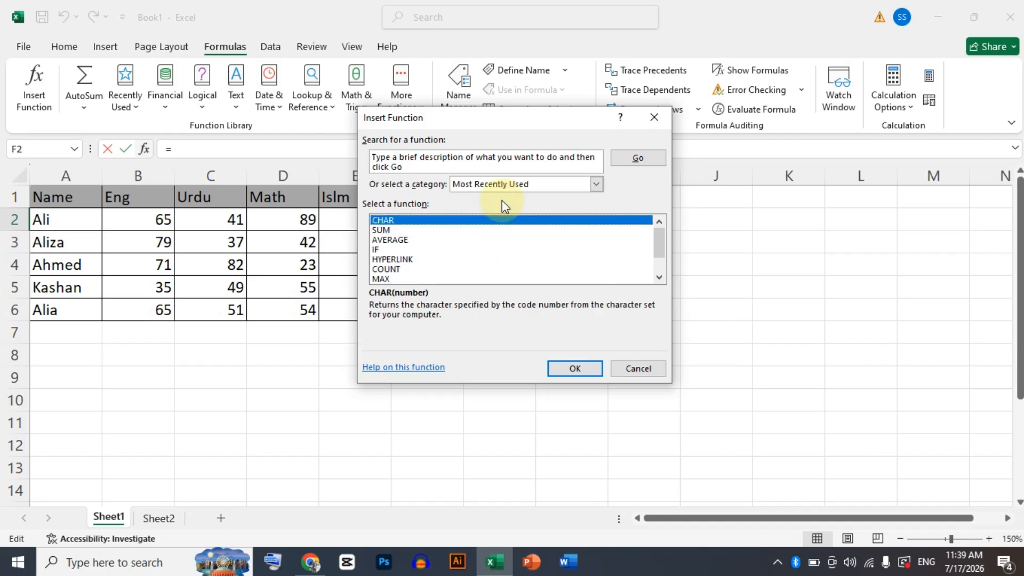
pyautogui.click(389, 231)
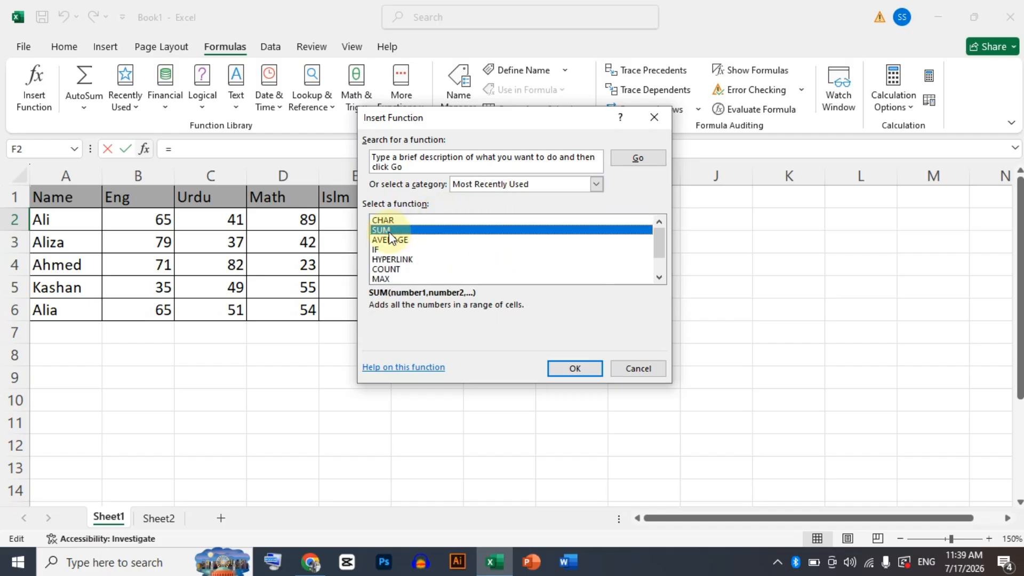
pyautogui.click(575, 368)
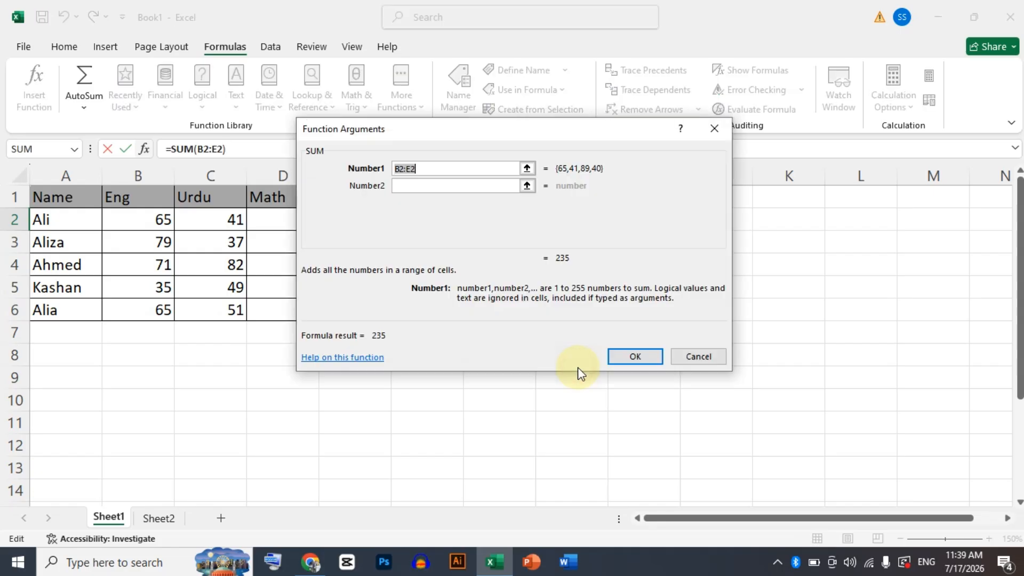
# Step: Set the SUM function's Number1 argument to B2:E2, complete the formula and check it in F2
pyautogui.moveTo(399, 138); pyautogui.dragTo(610, 145)
pyautogui.moveTo(155, 222); pyautogui.dragTo(353, 231)
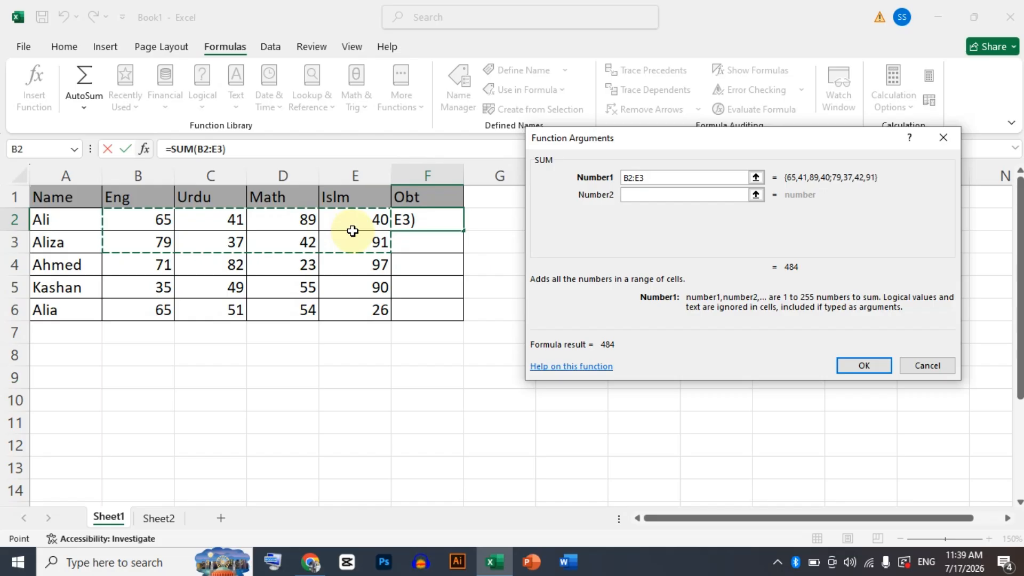
pyautogui.click(353, 231)
pyautogui.moveTo(158, 224); pyautogui.dragTo(339, 225)
pyautogui.press('Return')
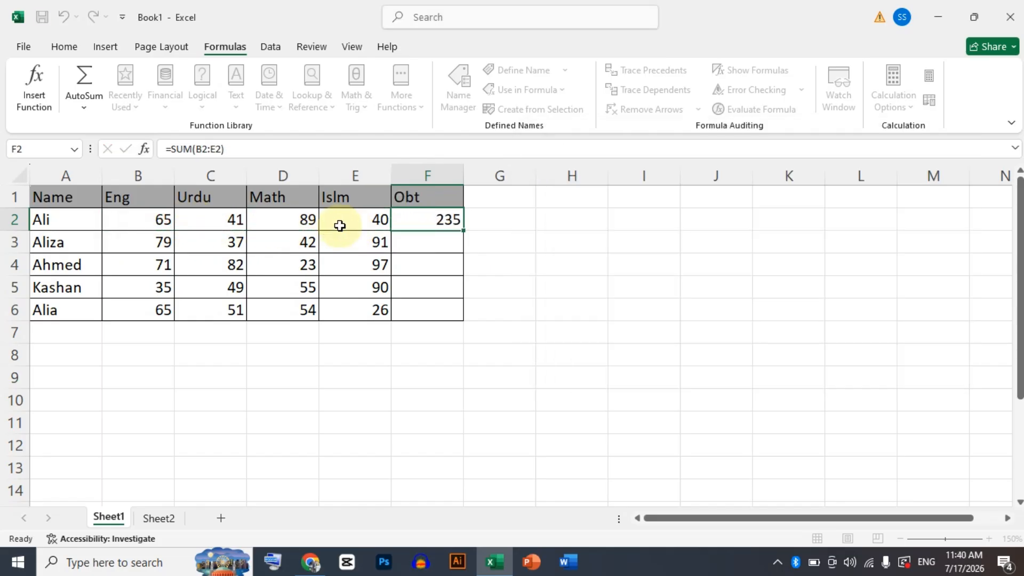
pyautogui.press('F2')
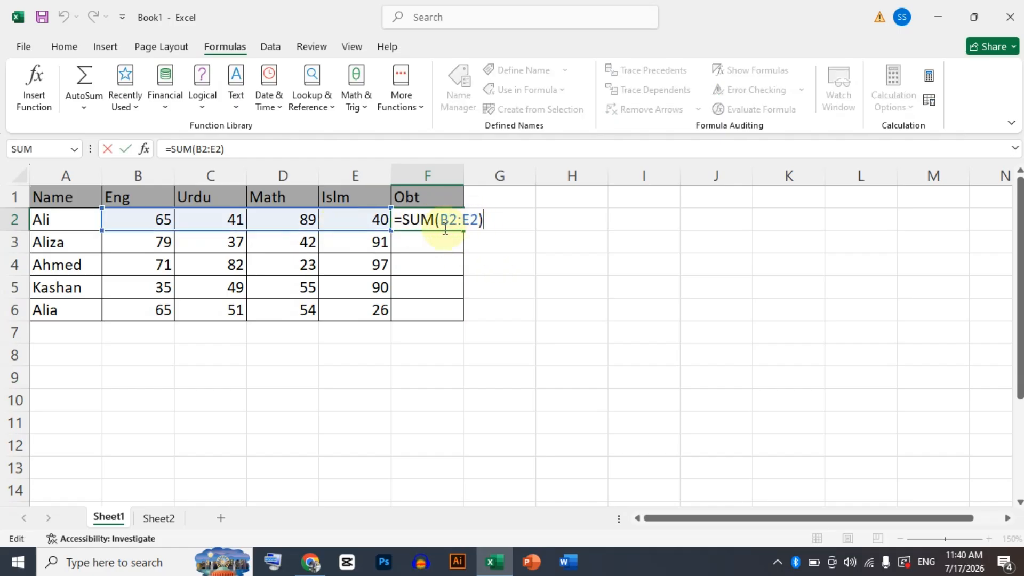
pyautogui.press('Escape')
# Step: Insert the MAX function into cell F3 through Insert Function, with B3:E3 as its Number1 argument
pyautogui.press('Return')
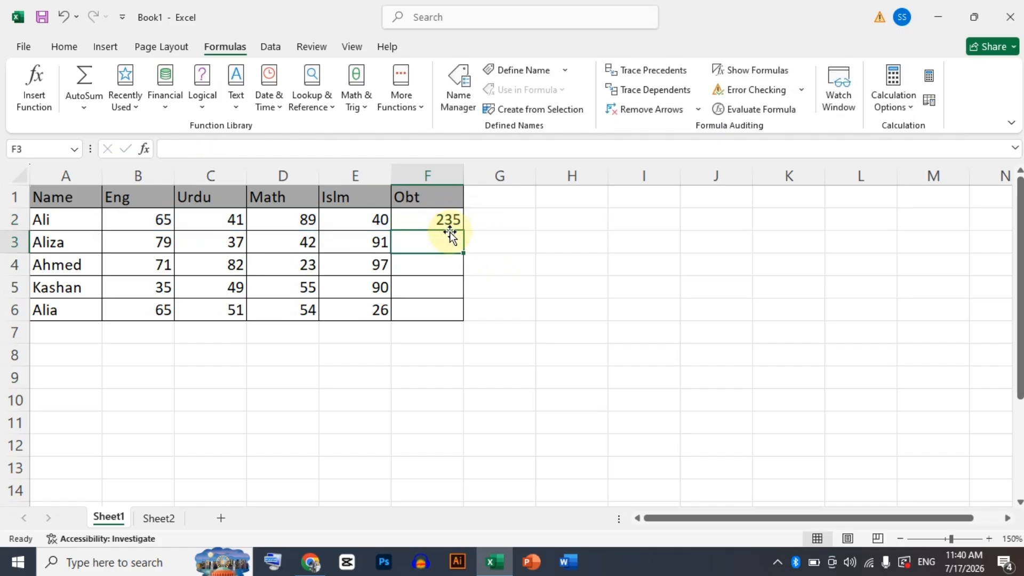
pyautogui.click(47, 110)
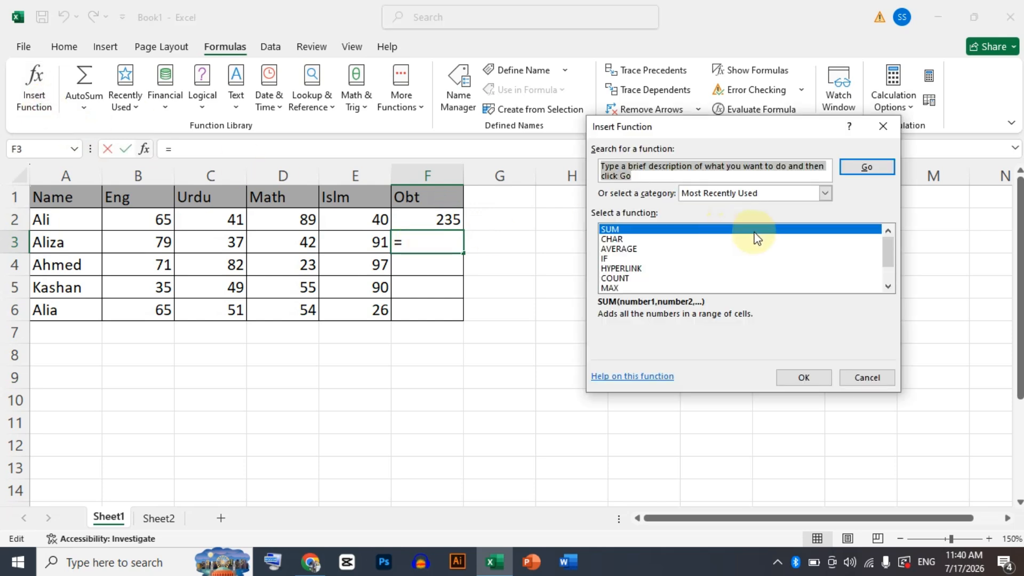
pyautogui.click(624, 288)
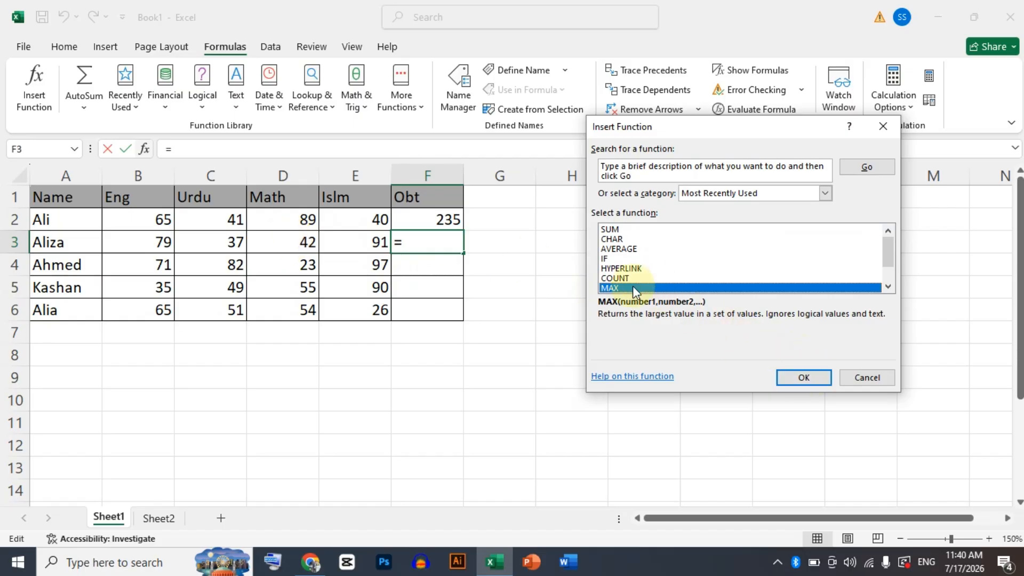
pyautogui.click(799, 377)
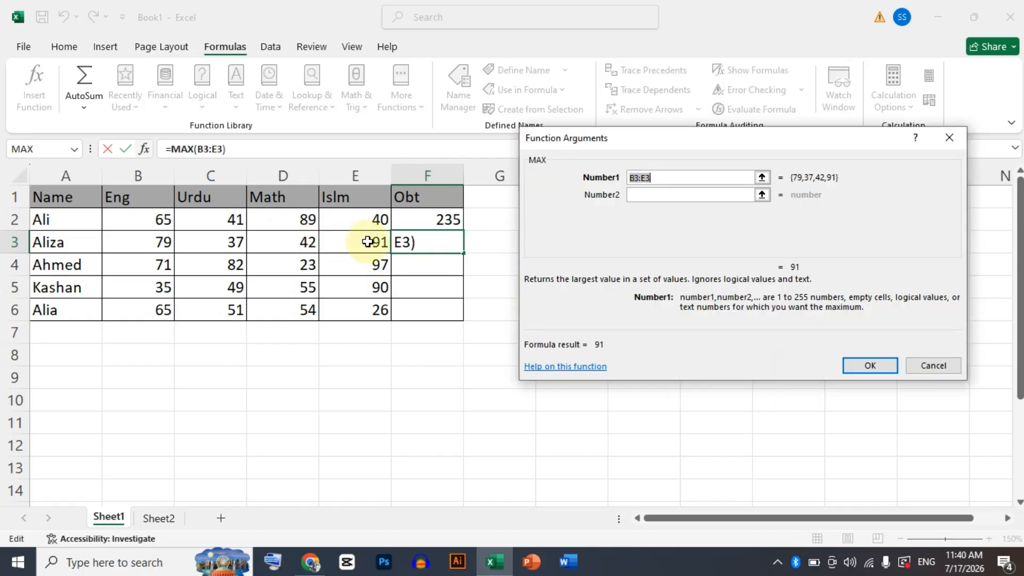
pyautogui.moveTo(359, 239); pyautogui.dragTo(165, 241)
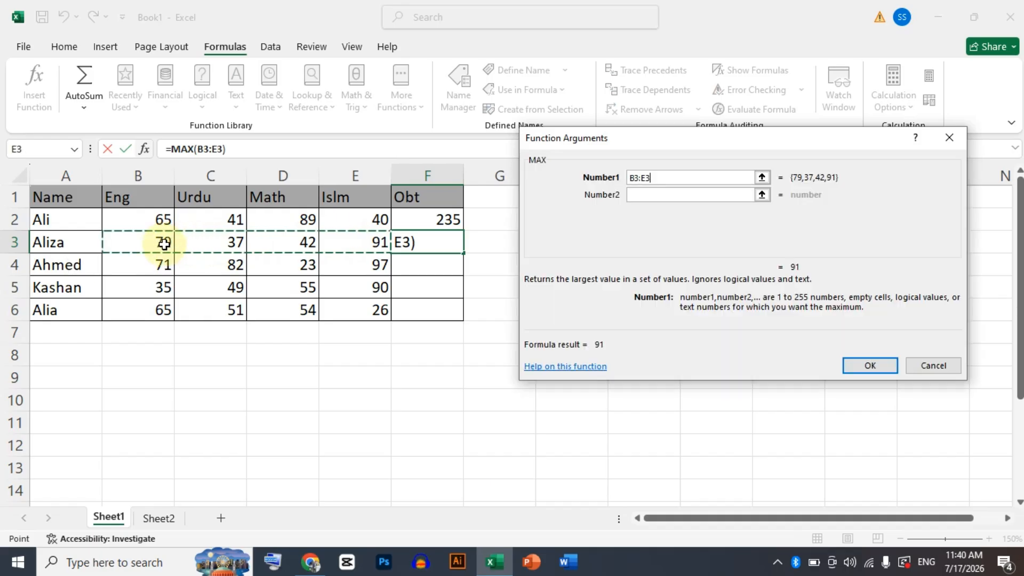
pyautogui.click(862, 366)
# Step: Review the MAX formula in cell F3, both in the cell and in its Function Arguments
pyautogui.doubleClick(449, 240)
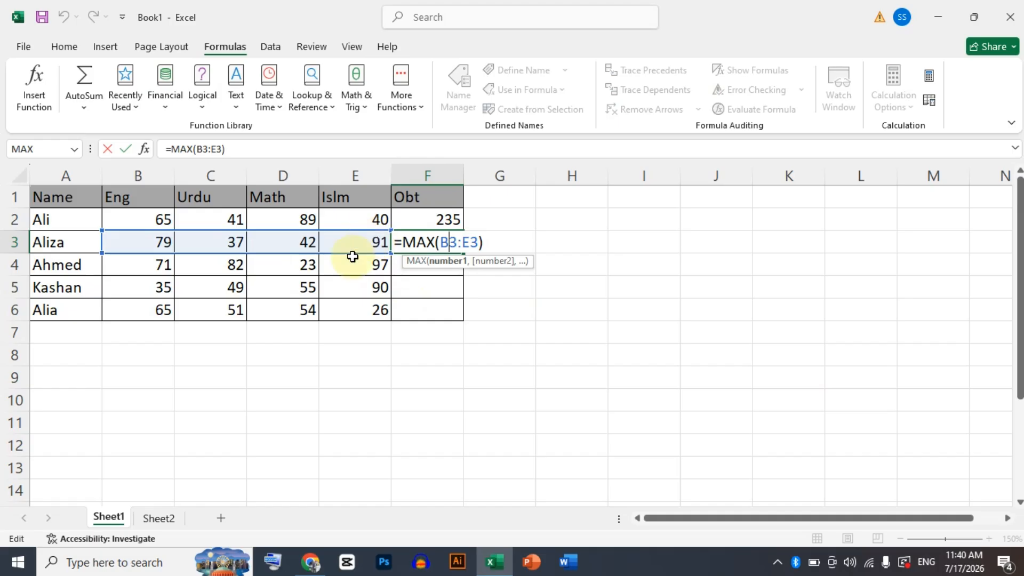
pyautogui.press('Escape')
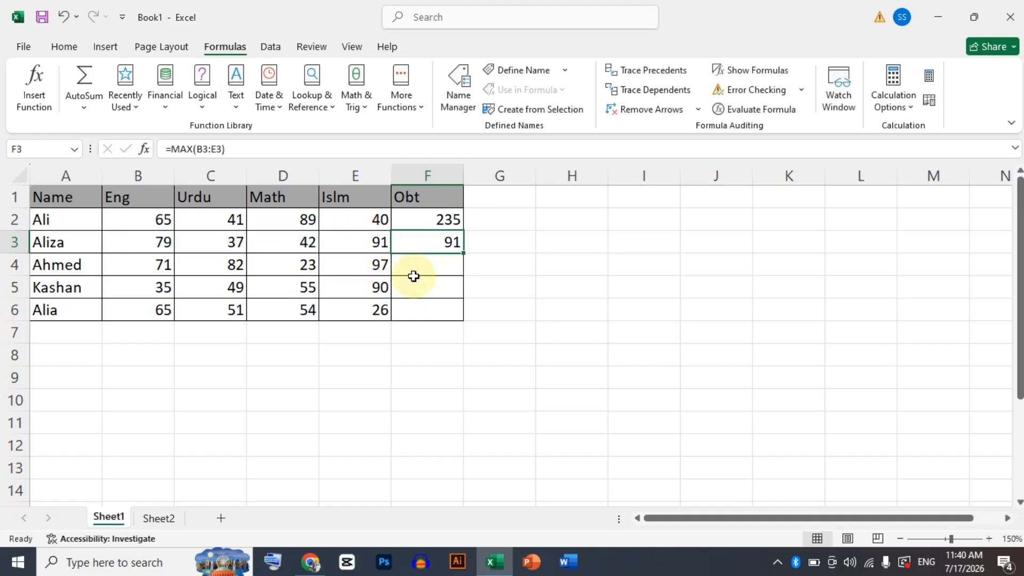
pyautogui.click(31, 109)
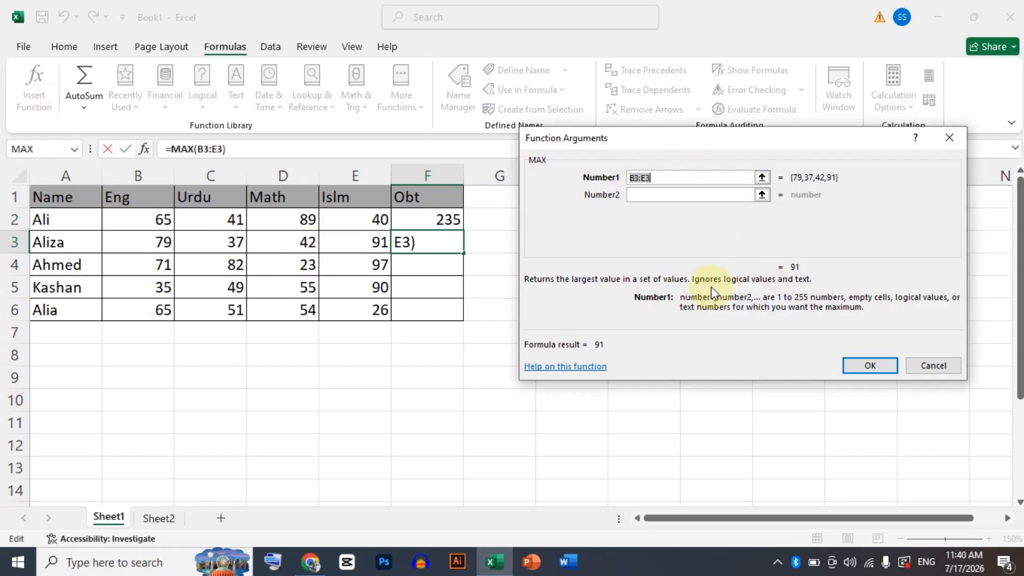
pyautogui.press('Return')
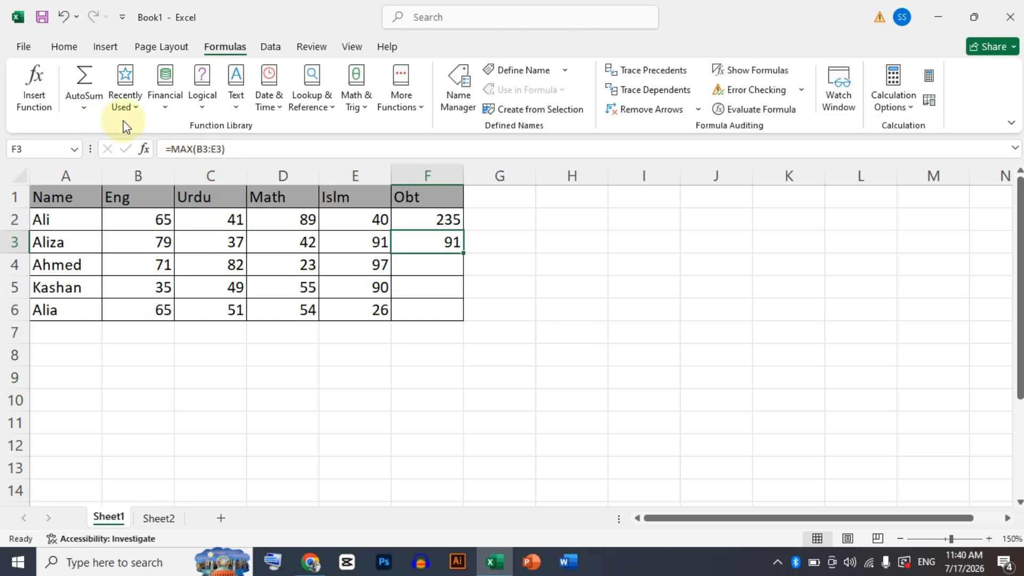
# Step: Examine the Function Library categories, including AutoSum, Recently Used, Financial, Logical, Text, Date & Time, Lookup & Reference and More Functions
pyautogui.click(83, 107)
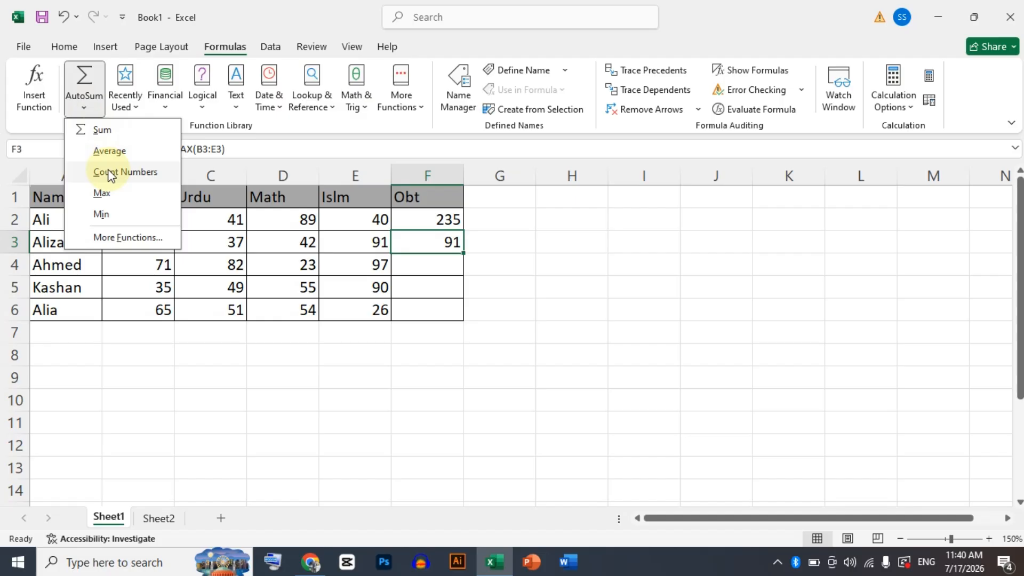
pyautogui.click(123, 96)
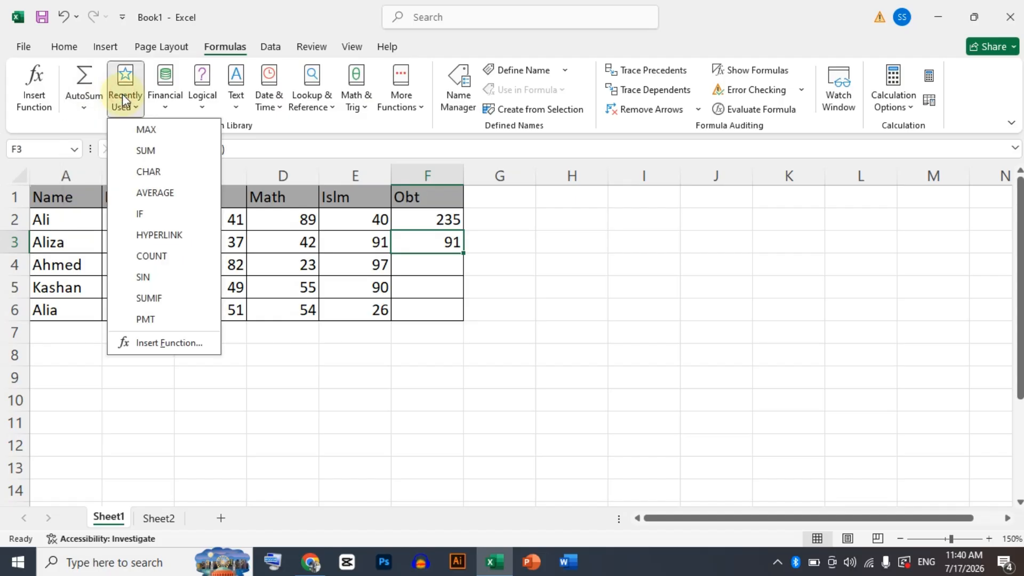
pyautogui.click(171, 102)
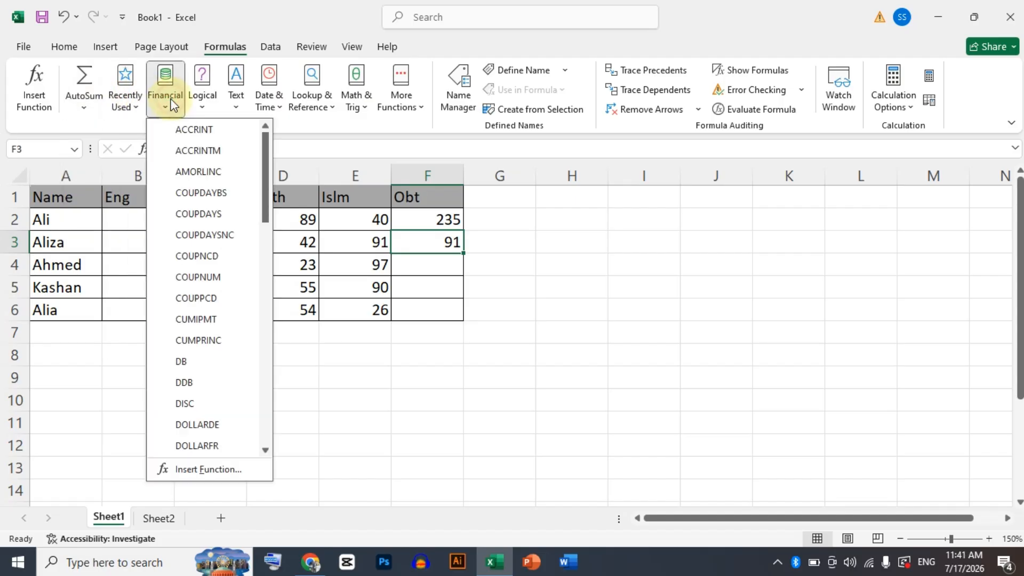
pyautogui.click(202, 101)
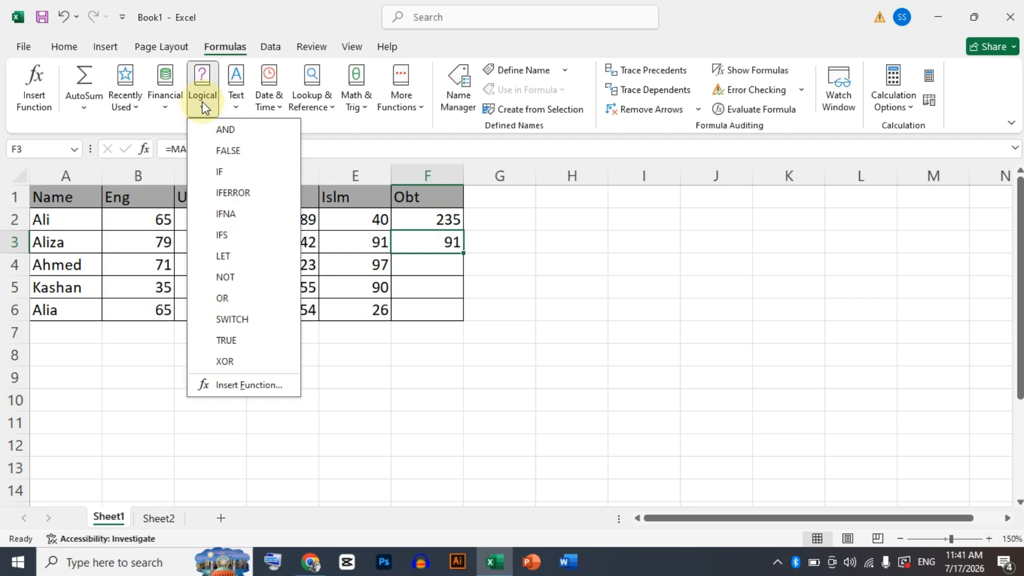
pyautogui.click(234, 99)
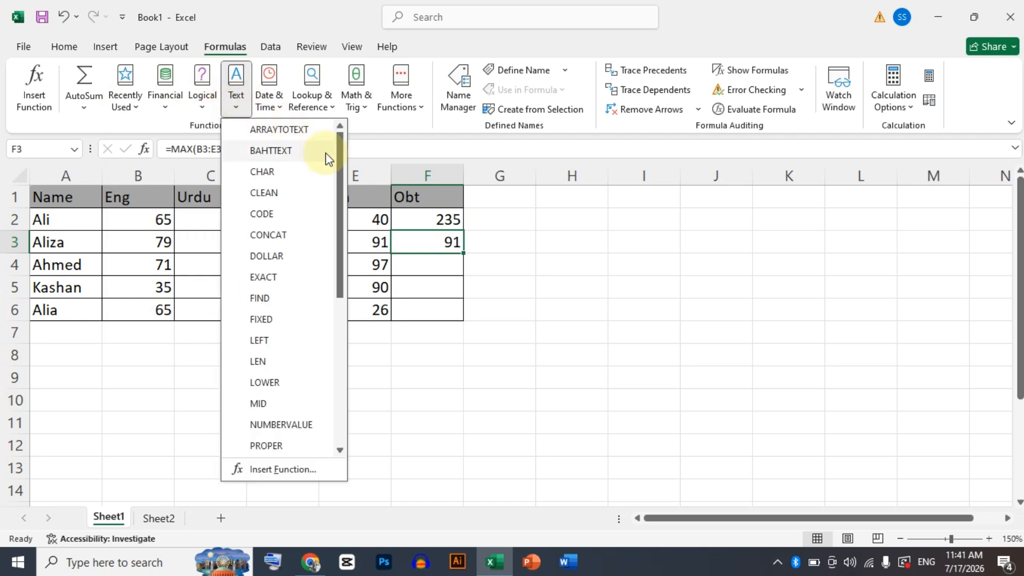
pyautogui.moveTo(340, 152)
pyautogui.mouseDown()
pyautogui.moveTo(340, 319)
pyautogui.moveTo(350, 155)
pyautogui.mouseUp()
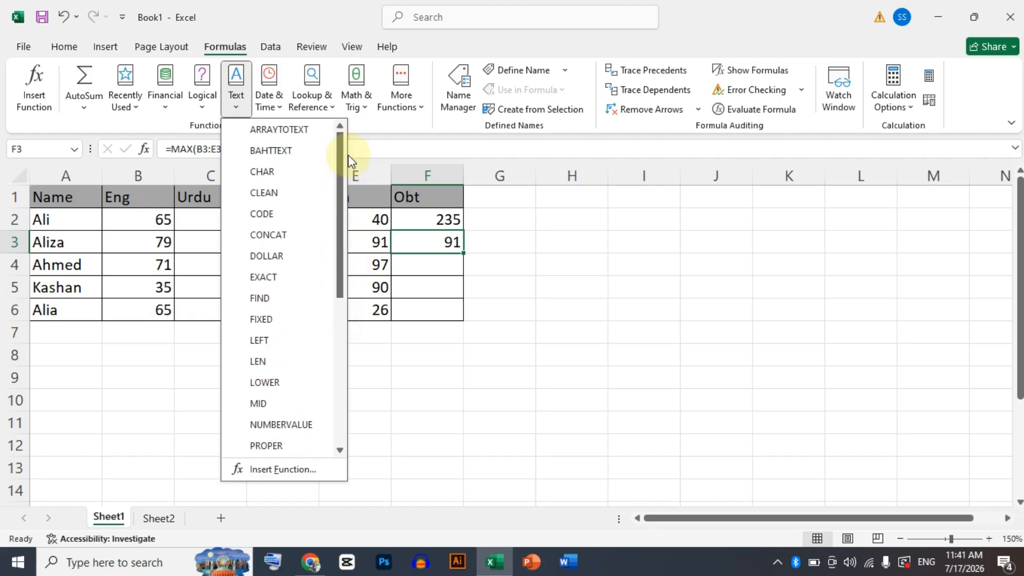
pyautogui.click(268, 99)
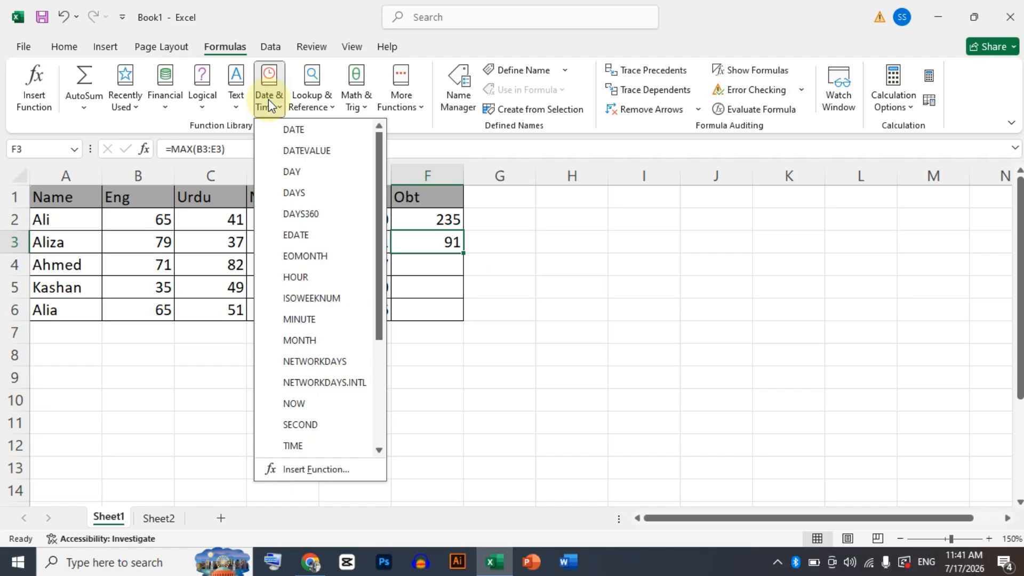
pyautogui.moveTo(377, 140)
pyautogui.mouseDown()
pyautogui.moveTo(378, 253)
pyautogui.moveTo(384, 136)
pyautogui.mouseUp()
pyautogui.click(325, 108)
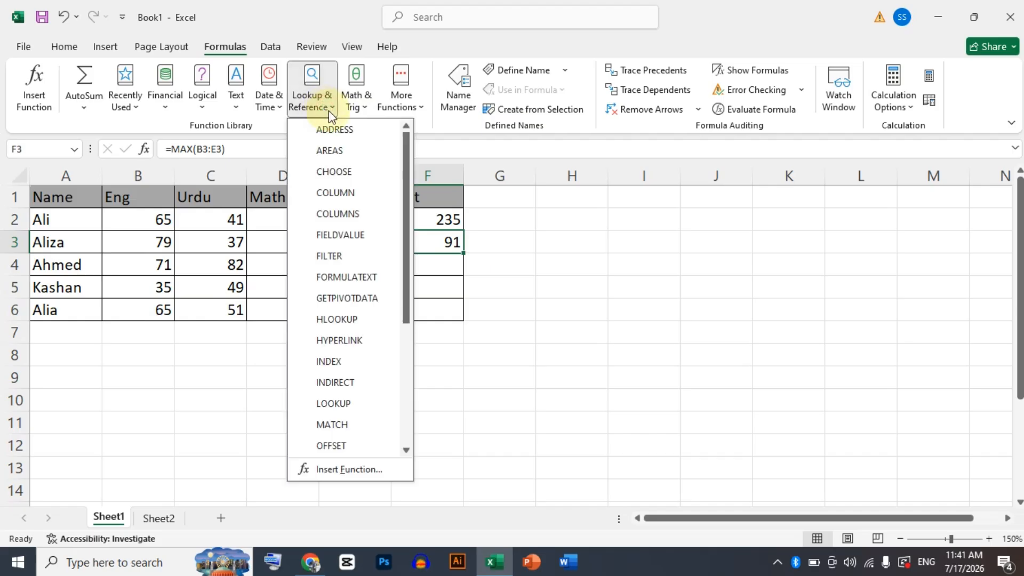
pyautogui.moveTo(407, 149); pyautogui.dragTo(409, 261)
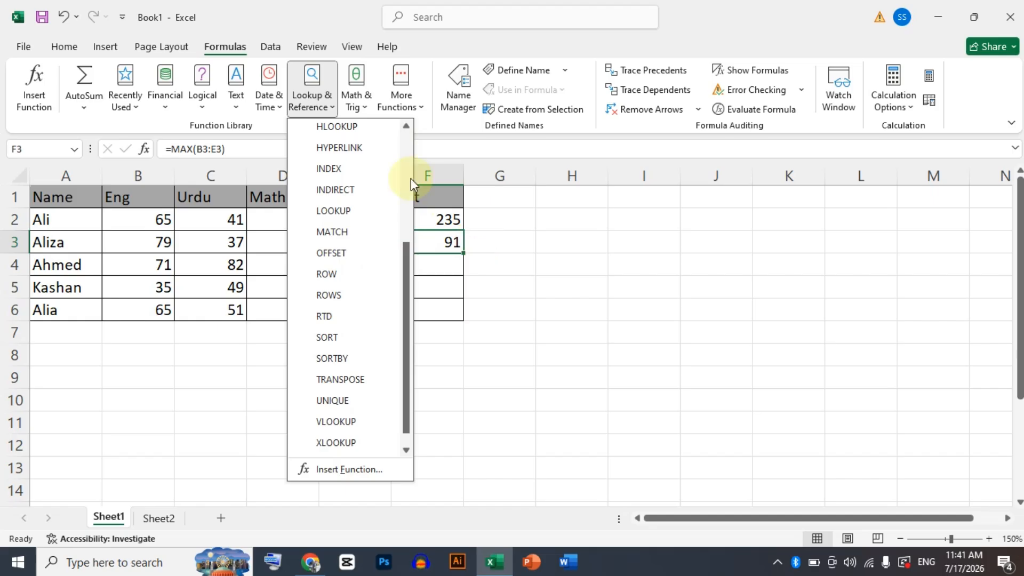
pyautogui.click(235, 126)
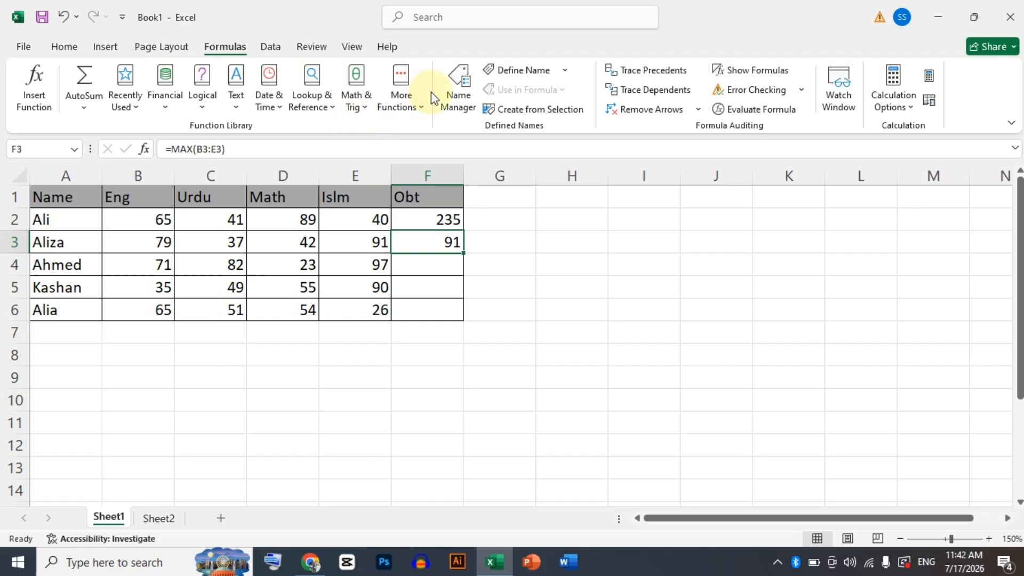
pyautogui.click(406, 89)
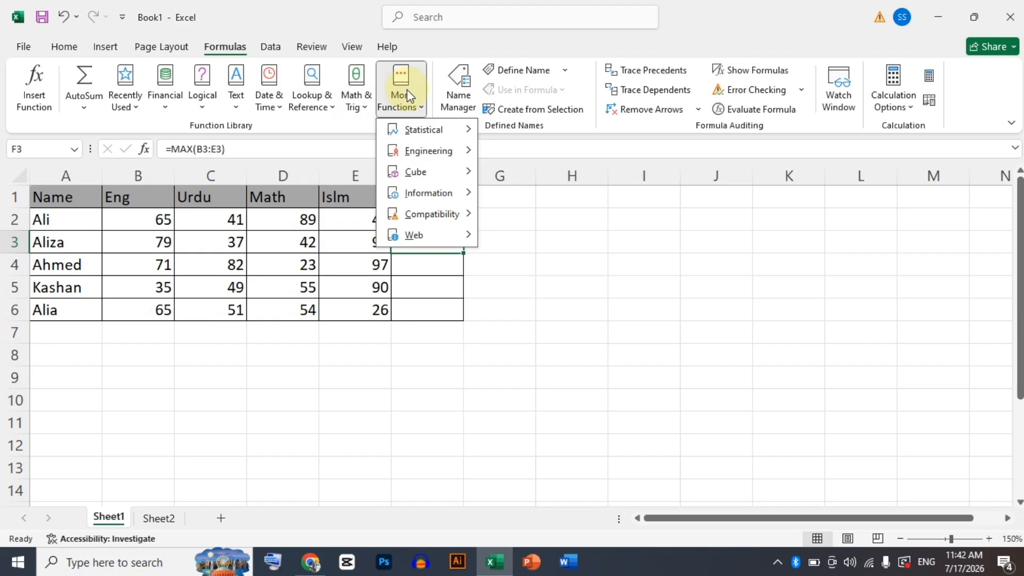
pyautogui.click(542, 293)
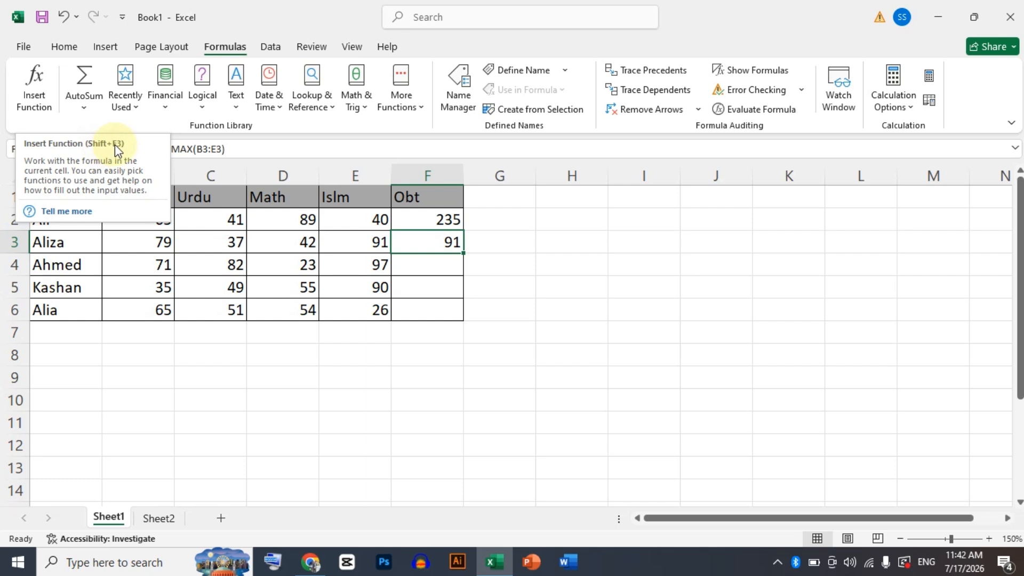
pyautogui.click(572, 332)
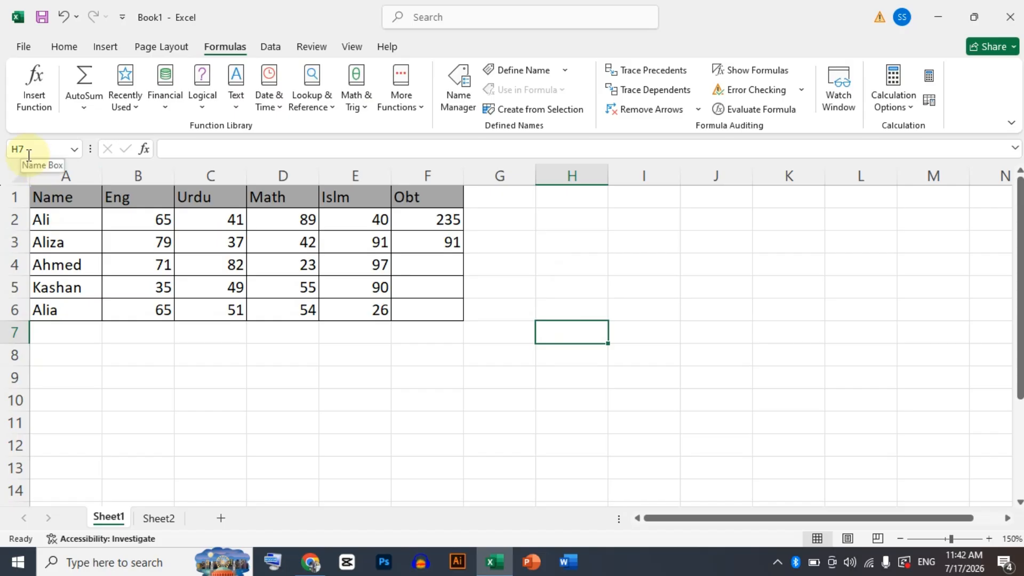
pyautogui.click(308, 359)
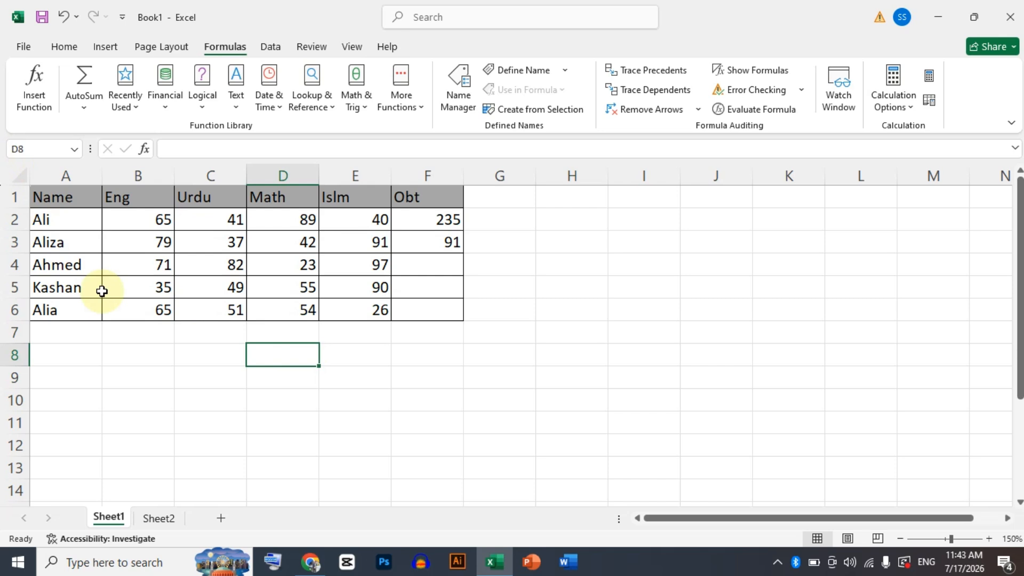
pyautogui.click(505, 272)
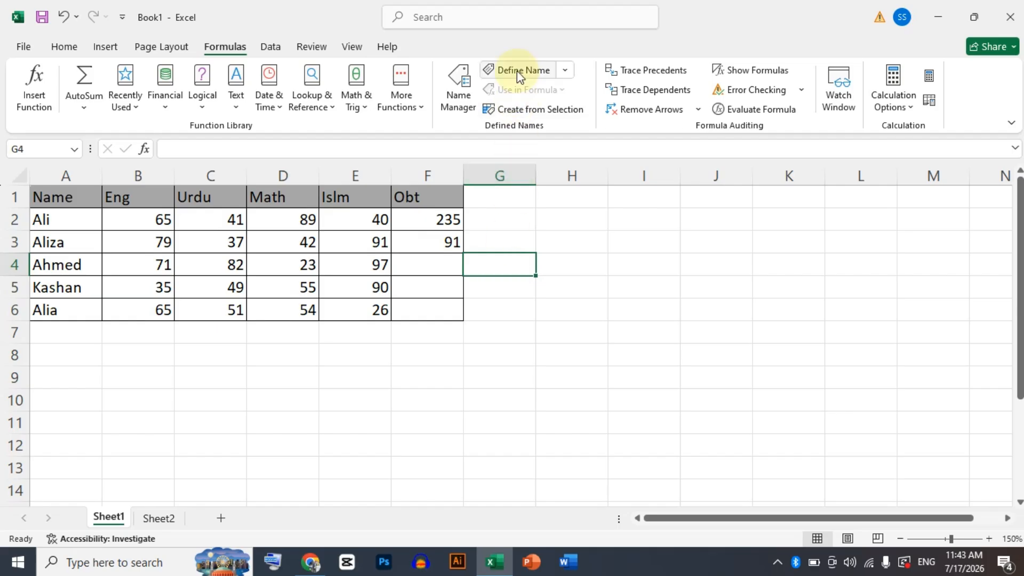
# Step: Define the name total referring to cell F7 on Sheet1, and select F7 to check its name
pyautogui.click(456, 314)
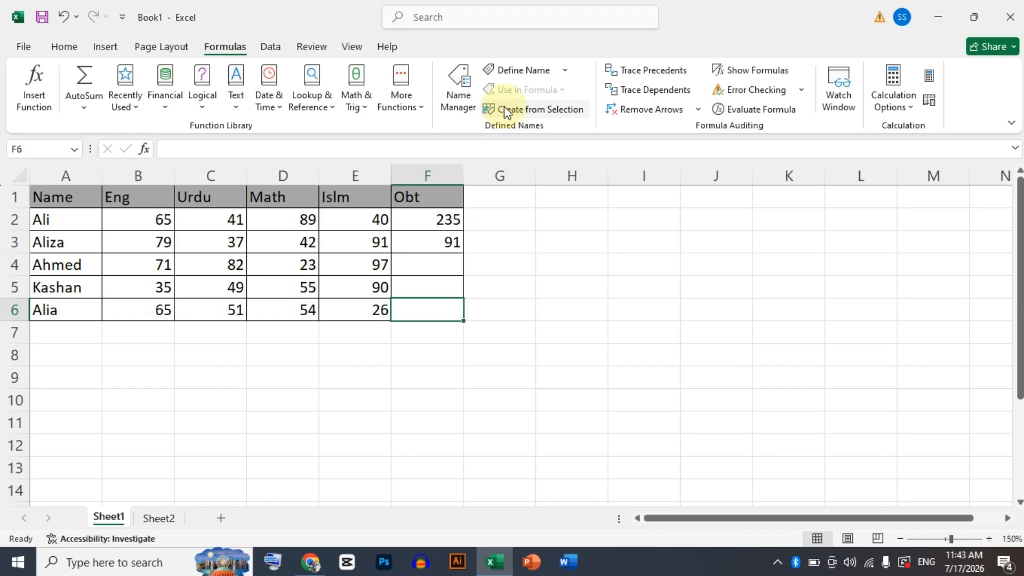
pyautogui.click(529, 72)
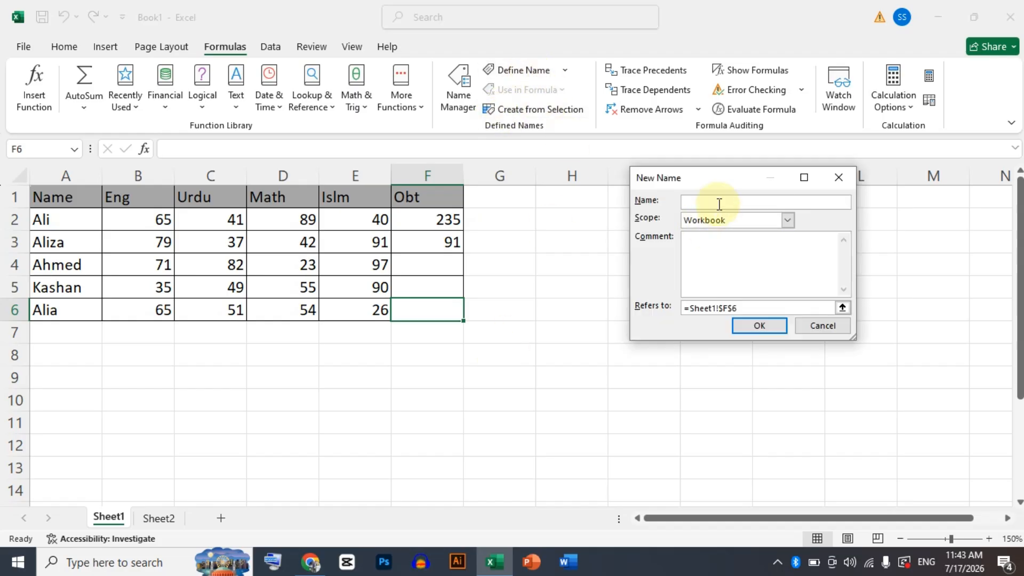
pyautogui.click(843, 308)
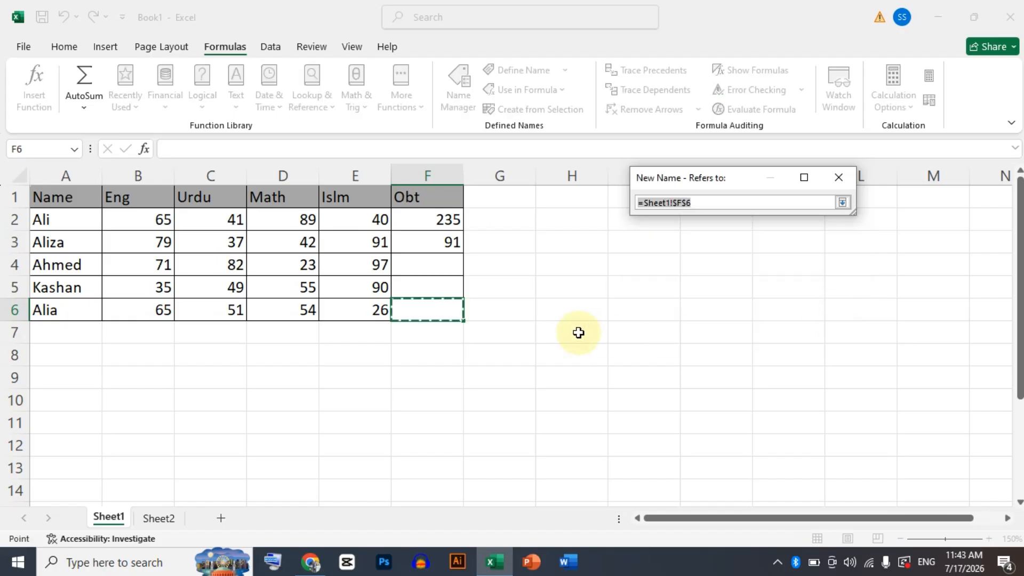
pyautogui.click(424, 340)
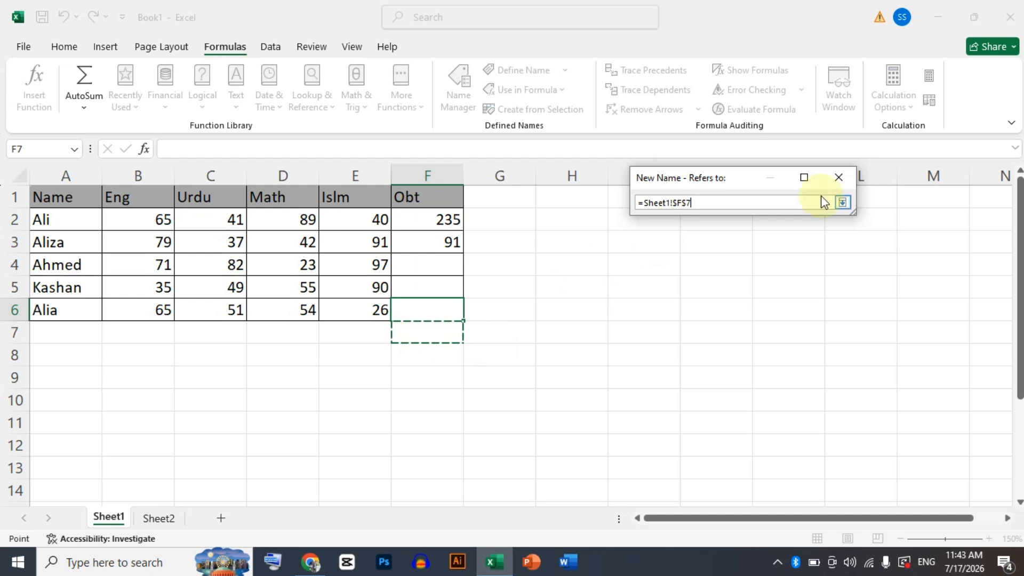
pyautogui.click(842, 204)
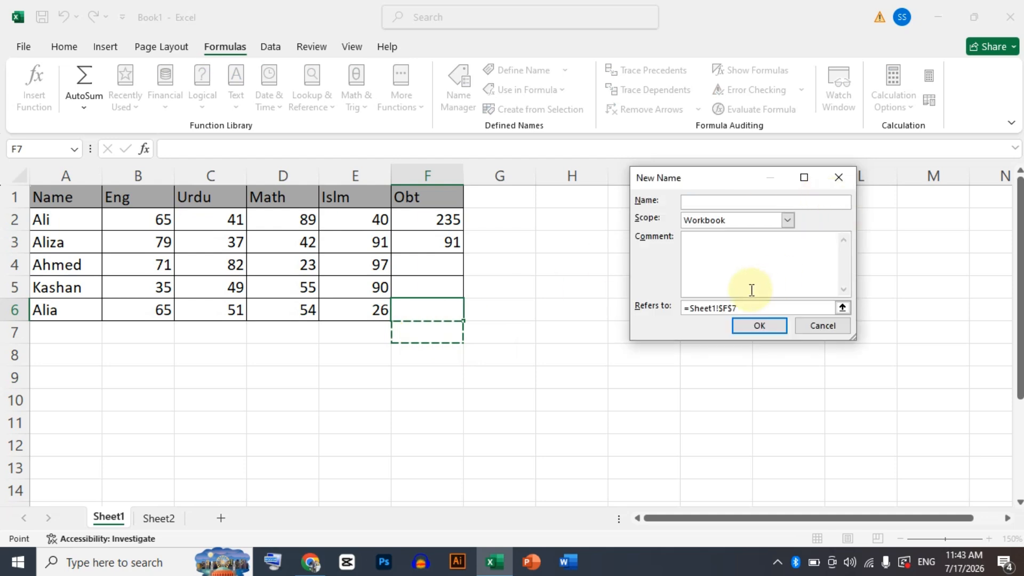
pyautogui.click(704, 202)
pyautogui.write('total')
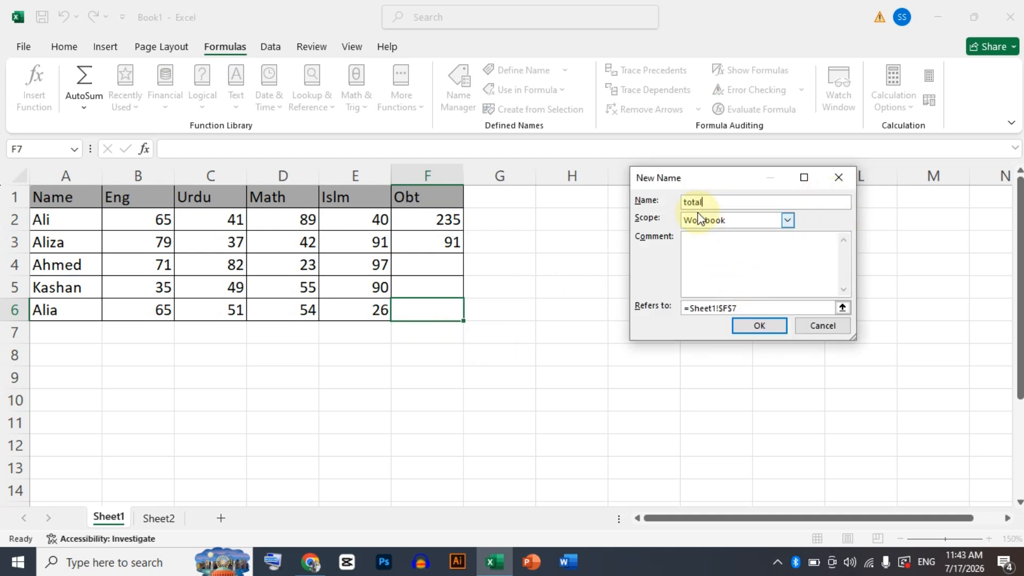
pyautogui.click(765, 329)
pyautogui.click(633, 271)
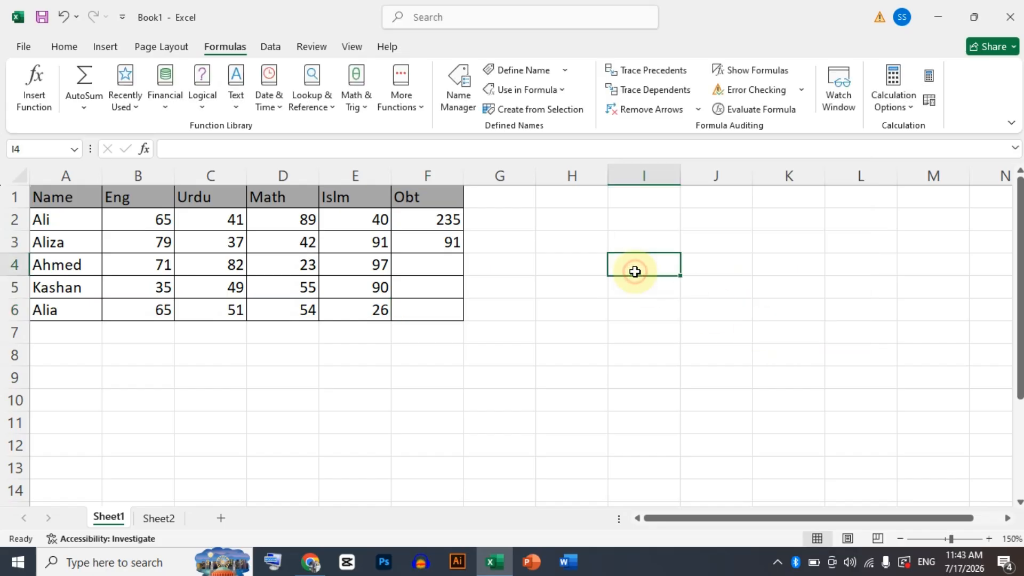
pyautogui.click(442, 329)
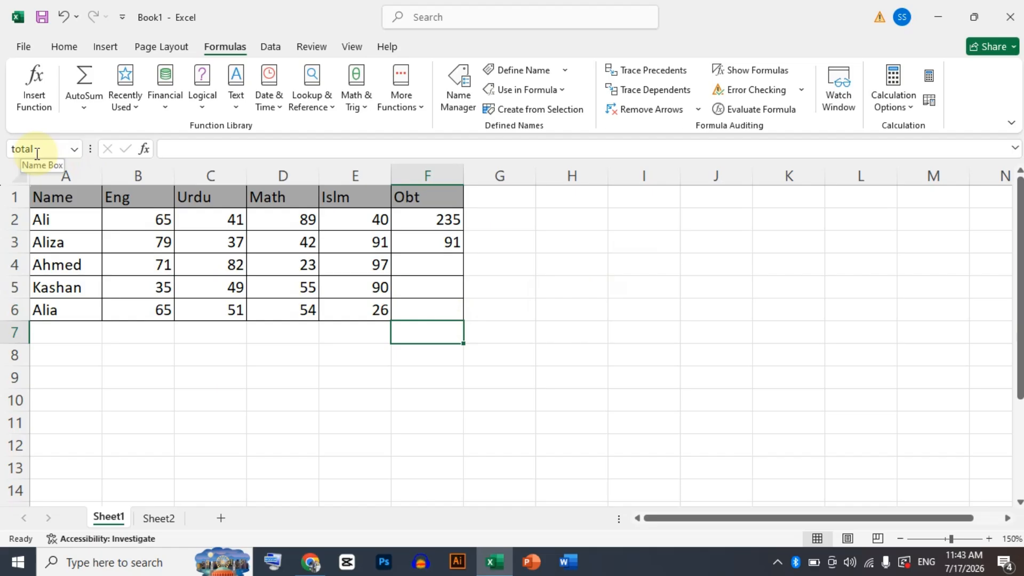
# Step: Try using the defined name total in a formula in cell H4, and cancel the entry
pyautogui.click(560, 270)
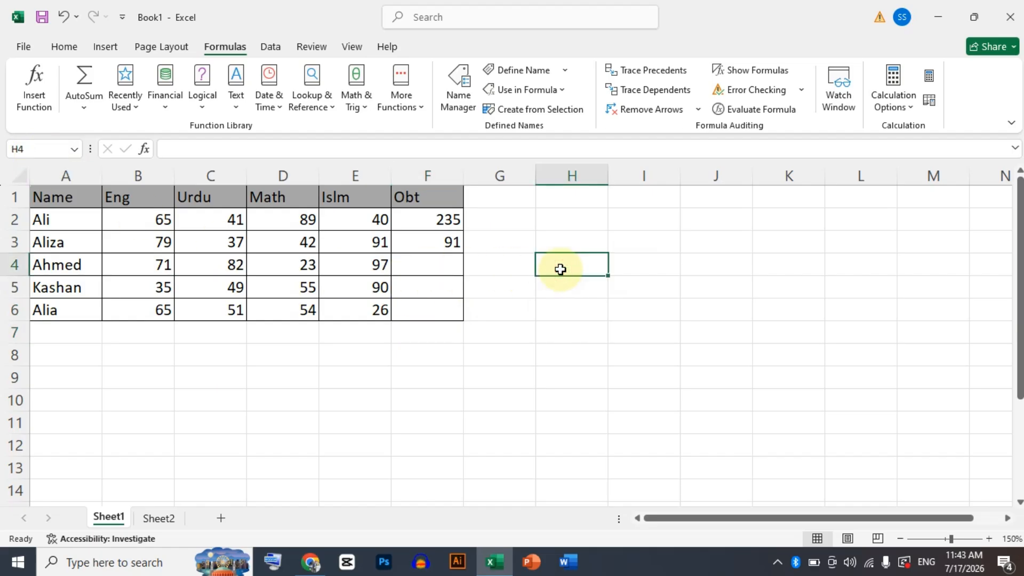
pyautogui.write('=to')
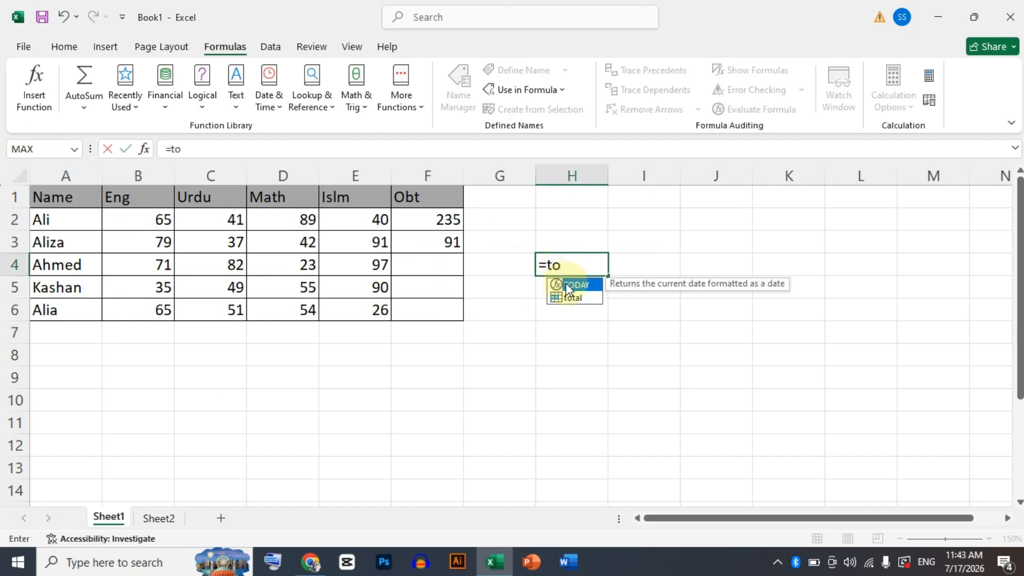
pyautogui.click(568, 299)
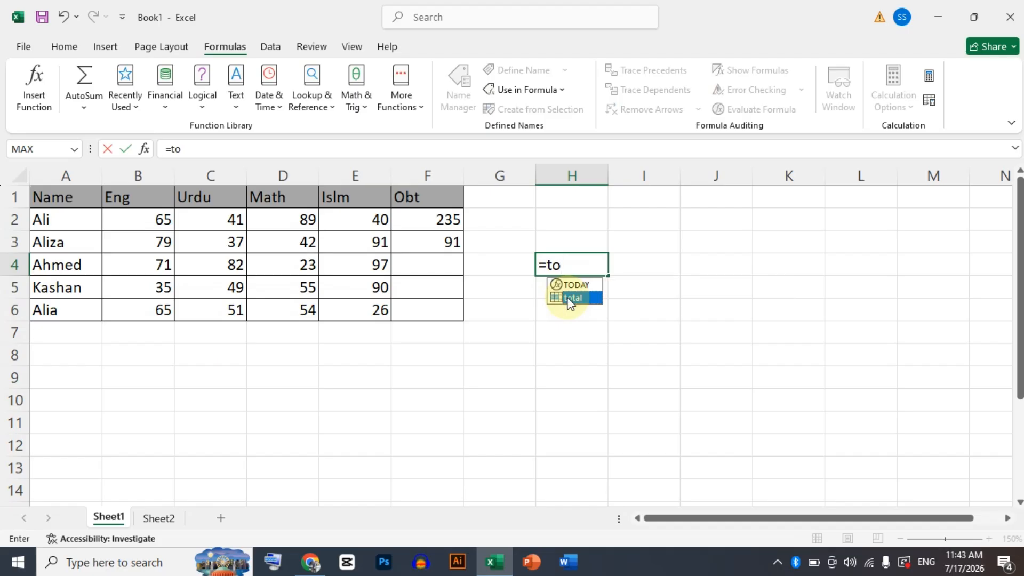
pyautogui.doubleClick(570, 300)
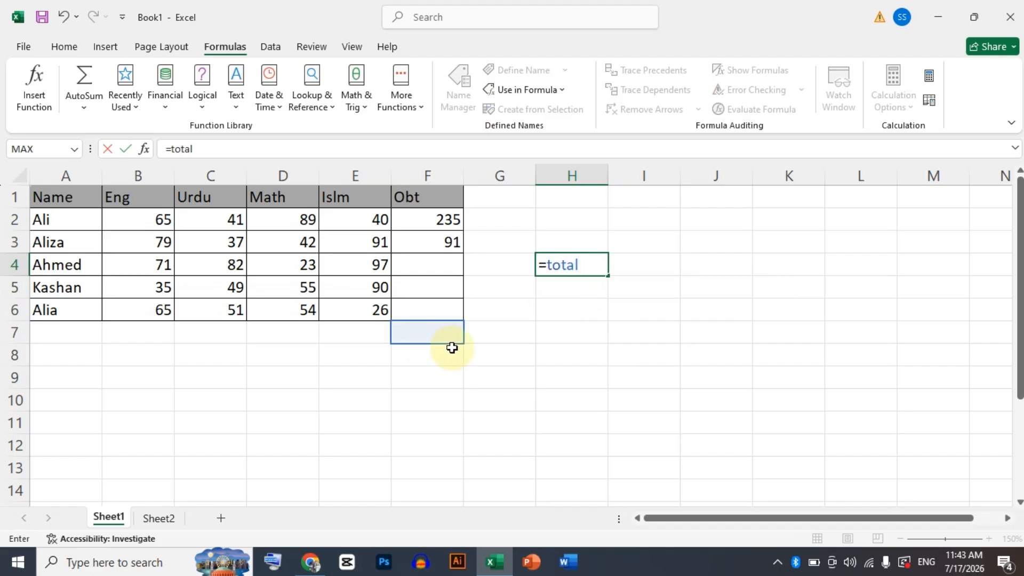
pyautogui.press('Escape')
# Step: Try a formula in cell D10 that references the single cell D6, and clear the reference
pyautogui.click(293, 394)
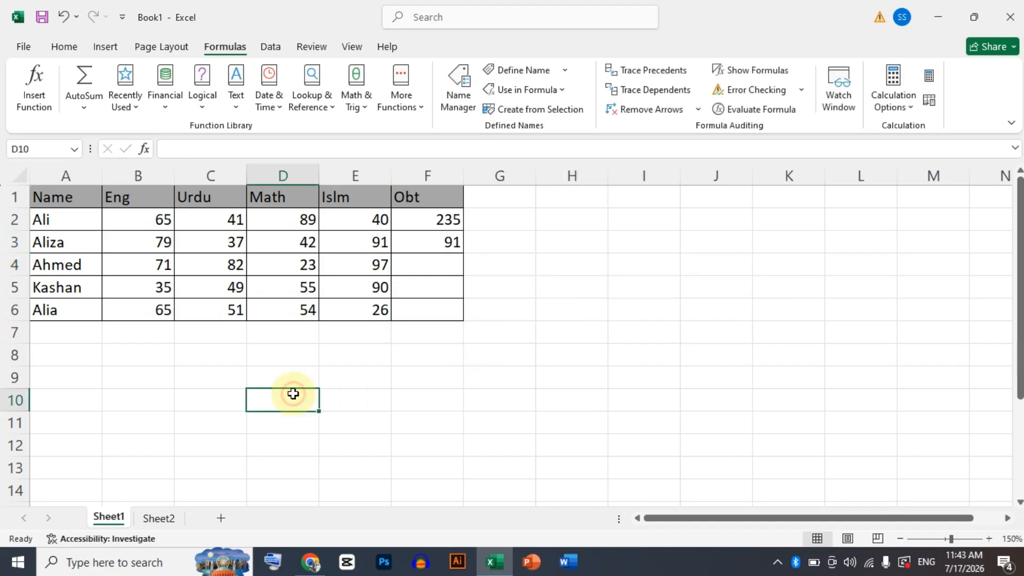
pyautogui.write('=')
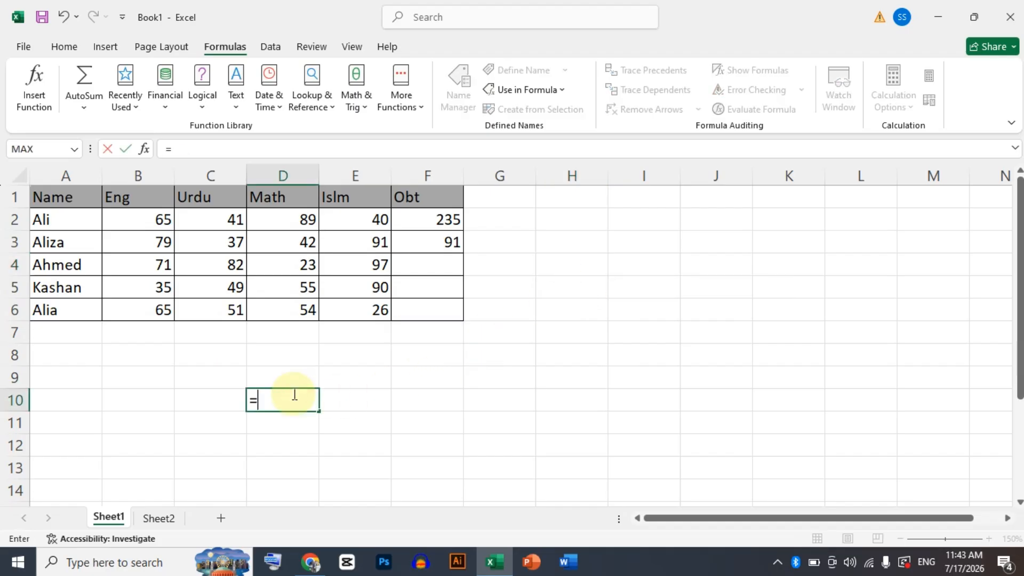
pyautogui.click(282, 312)
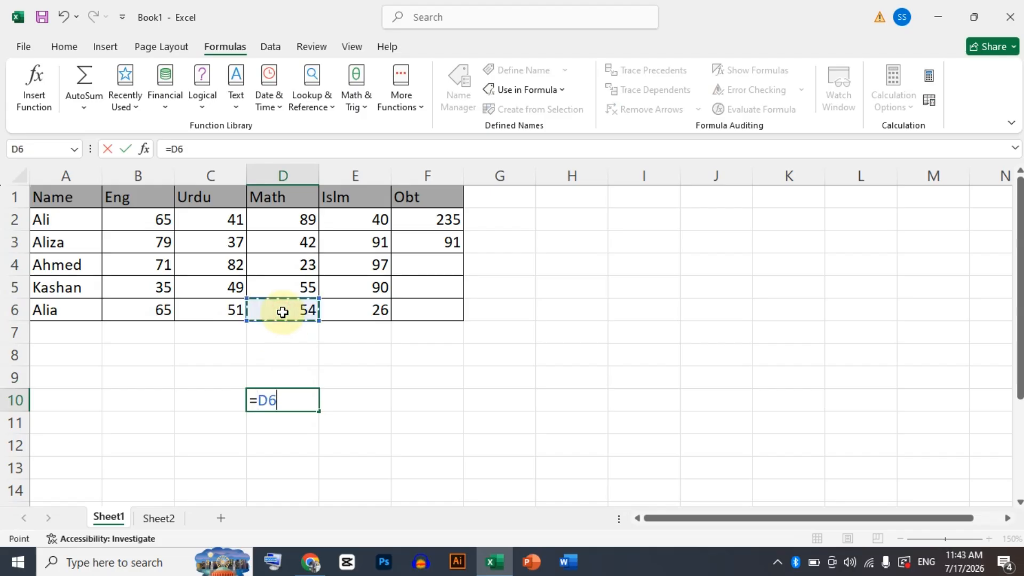
pyautogui.doubleClick(277, 400)
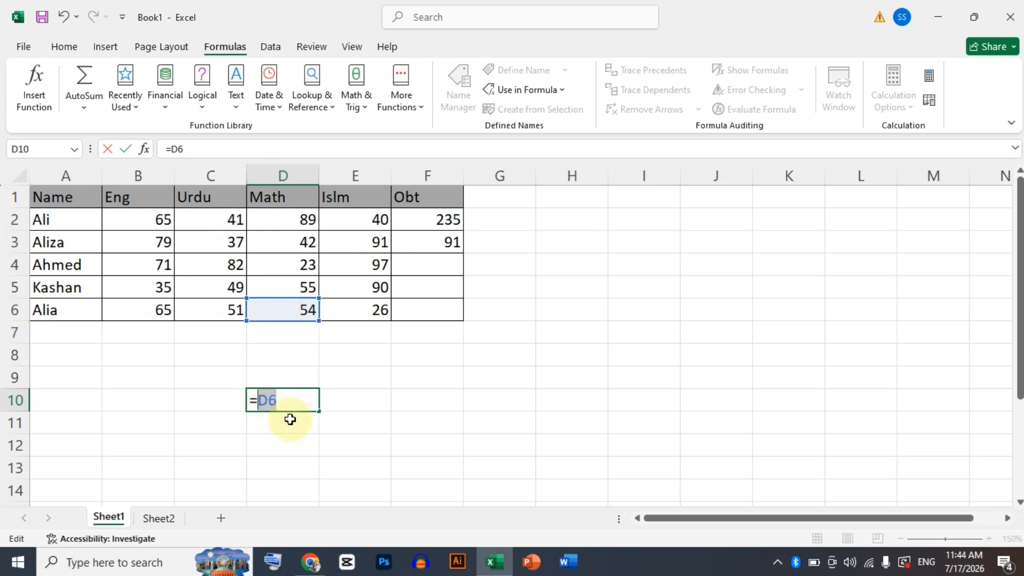
pyautogui.write('D')
pyautogui.press('BackSpace')
# Step: Try the range reference D2:D6 in cell D10, examine its start, colon and end cell, and cancel the entry
pyautogui.moveTo(293, 218); pyautogui.dragTo(293, 302)
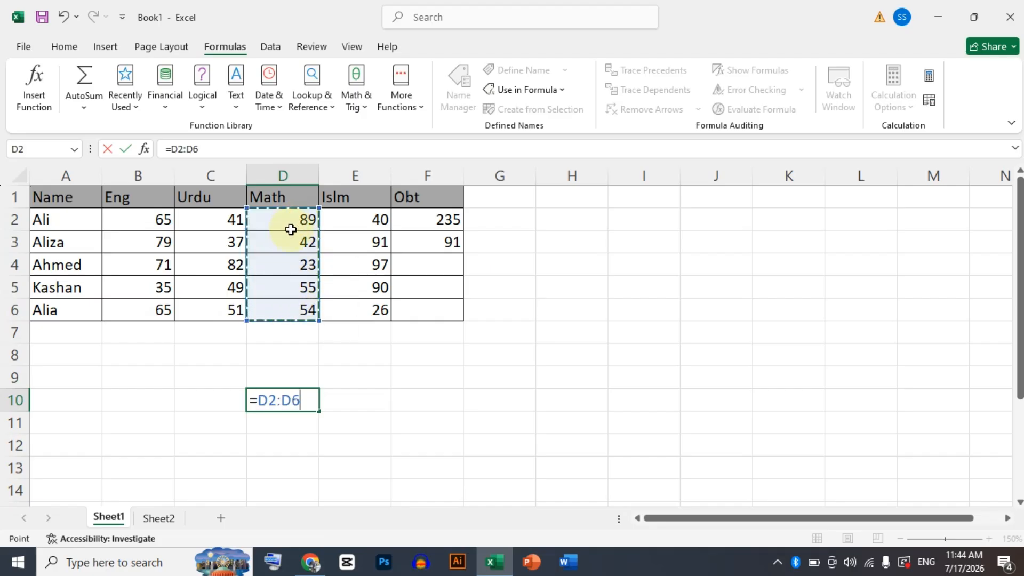
pyautogui.doubleClick(274, 399)
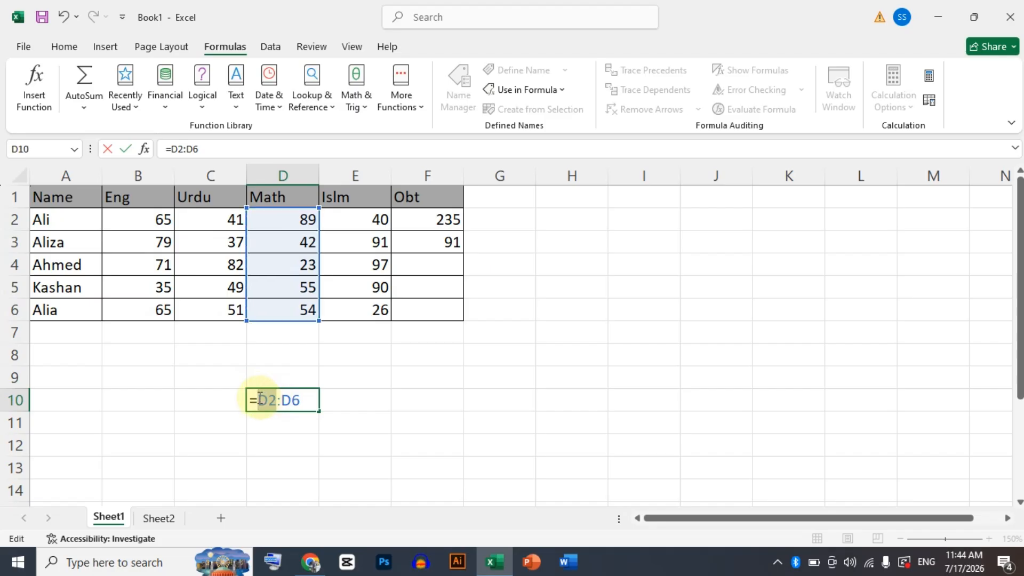
pyautogui.click(281, 400)
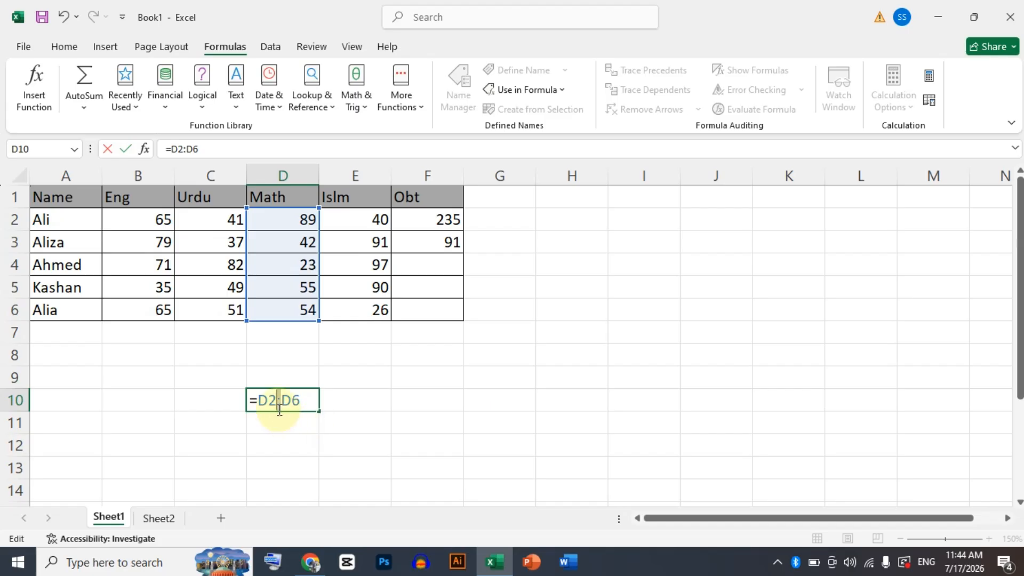
pyautogui.moveTo(299, 399); pyautogui.dragTo(284, 400)
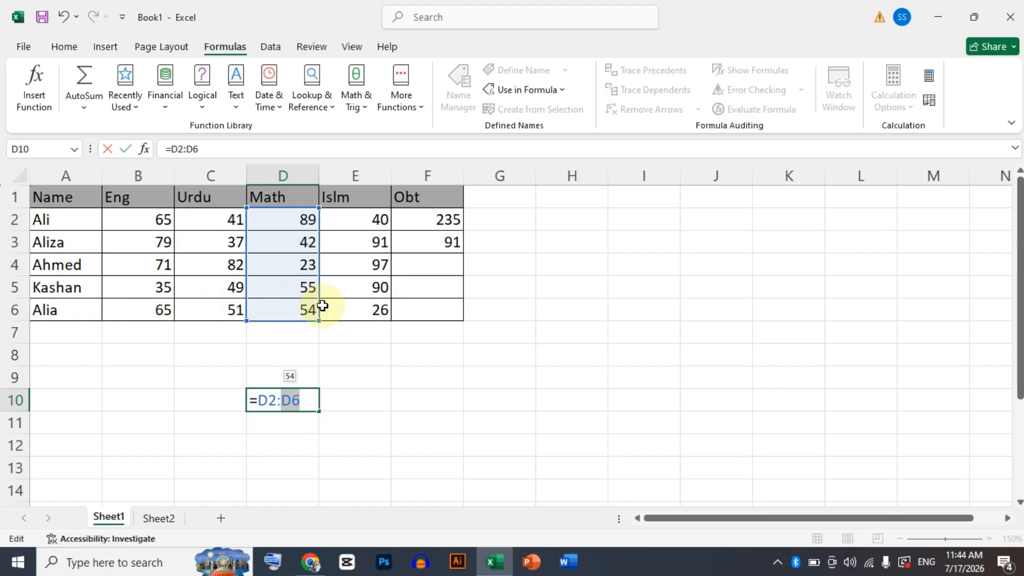
pyautogui.click(309, 399)
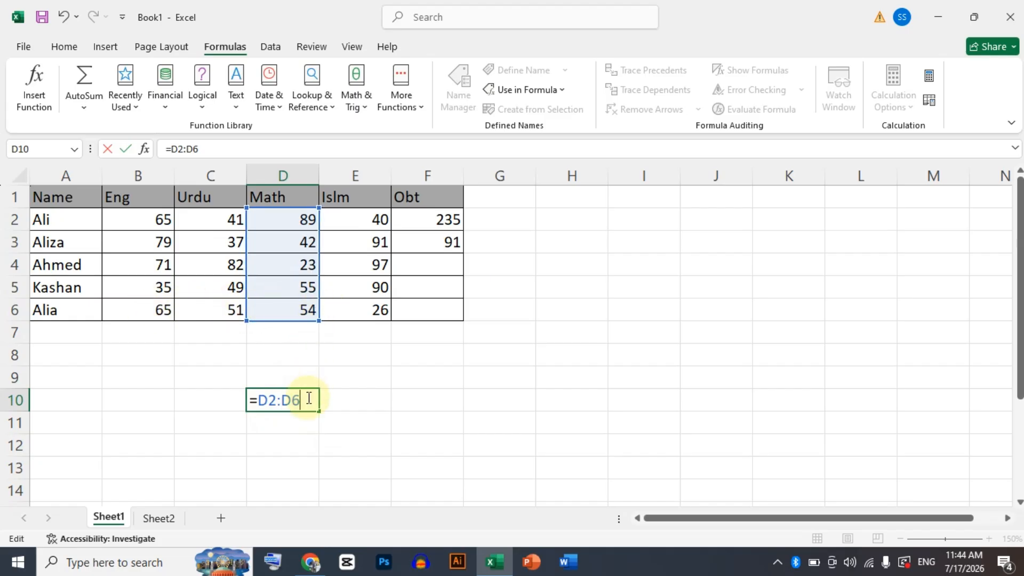
pyautogui.press('BackSpace')
pyautogui.press('BackSpace')
pyautogui.press('BackSpace')
pyautogui.press('BackSpace')
pyautogui.press('BackSpace')
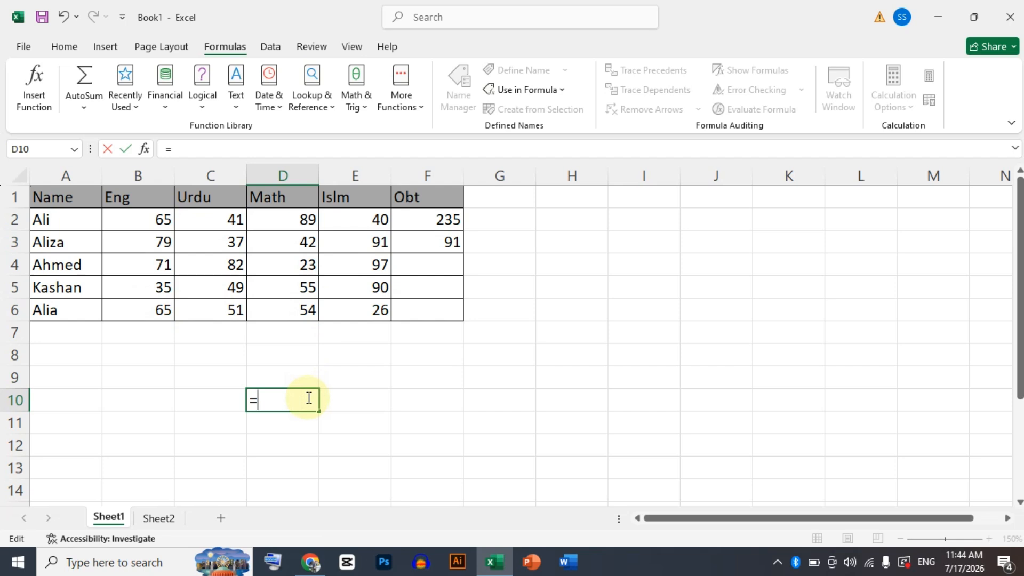
pyautogui.press('Escape')
pyautogui.moveTo(299, 219); pyautogui.dragTo(299, 308)
pyautogui.click(313, 377)
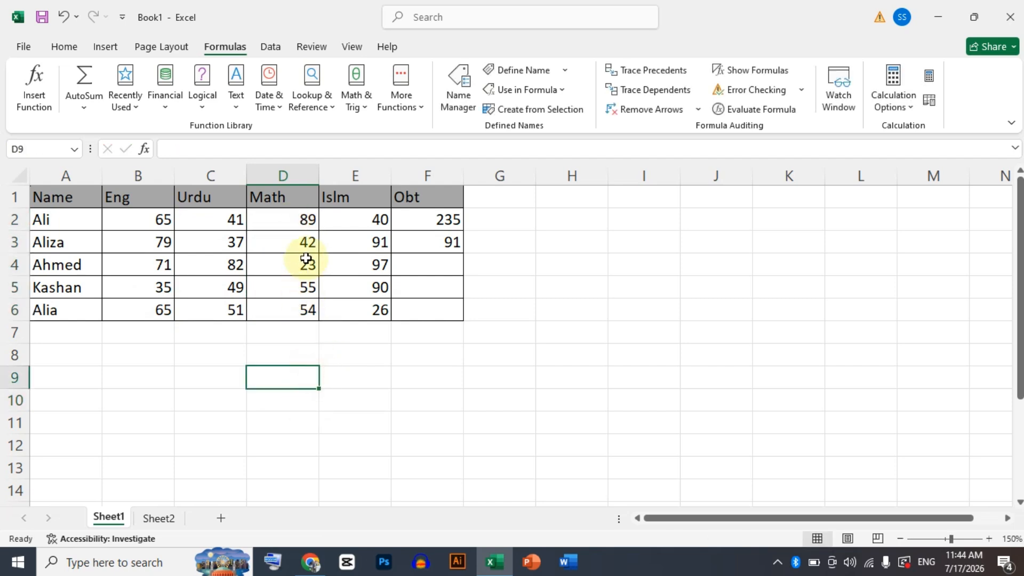
# Step: Define the workbook name urdu for cells C2:C6 on Sheet1, and select that range to check its name
pyautogui.click(530, 74)
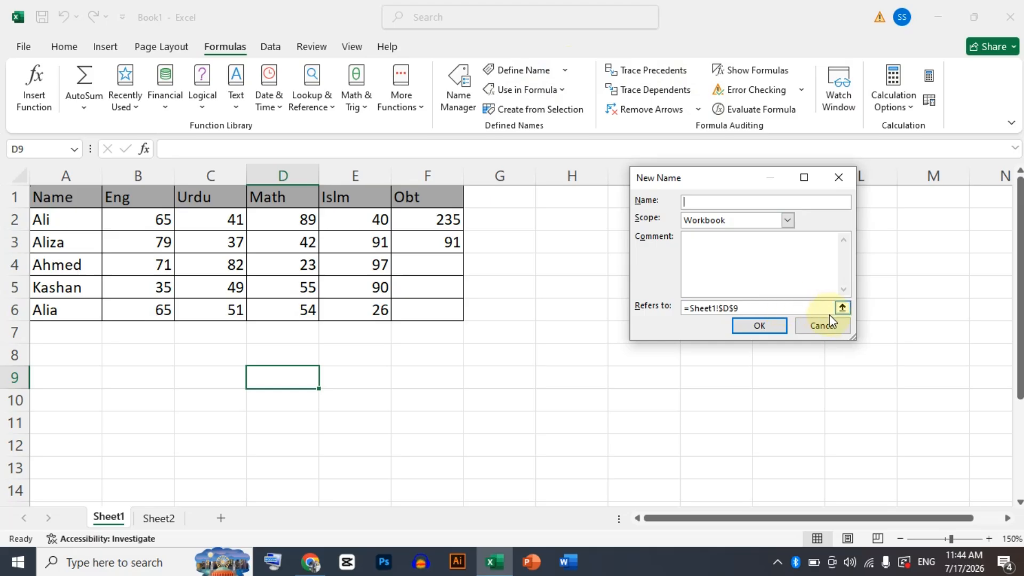
pyautogui.click(842, 309)
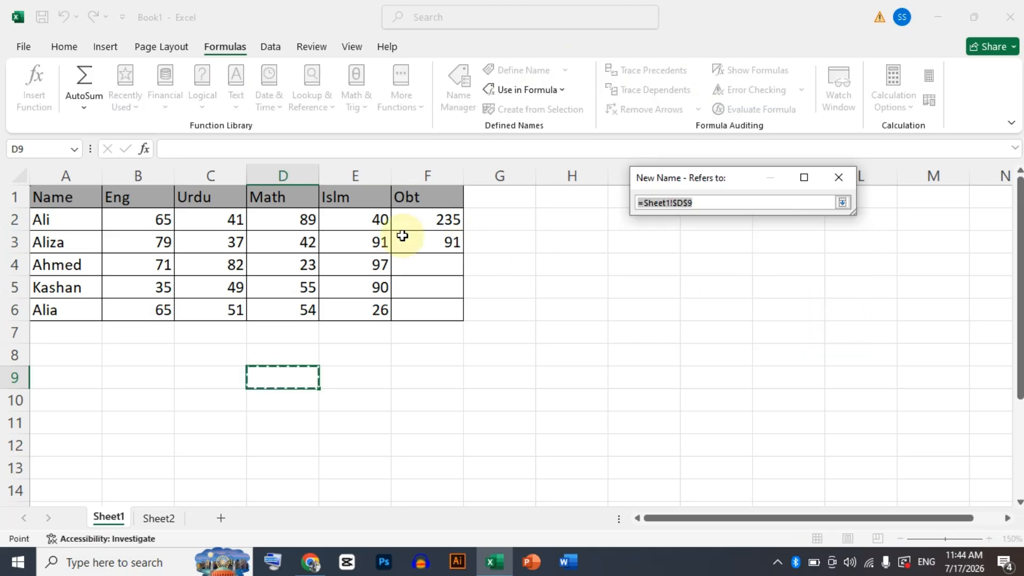
pyautogui.moveTo(230, 221); pyautogui.dragTo(226, 304)
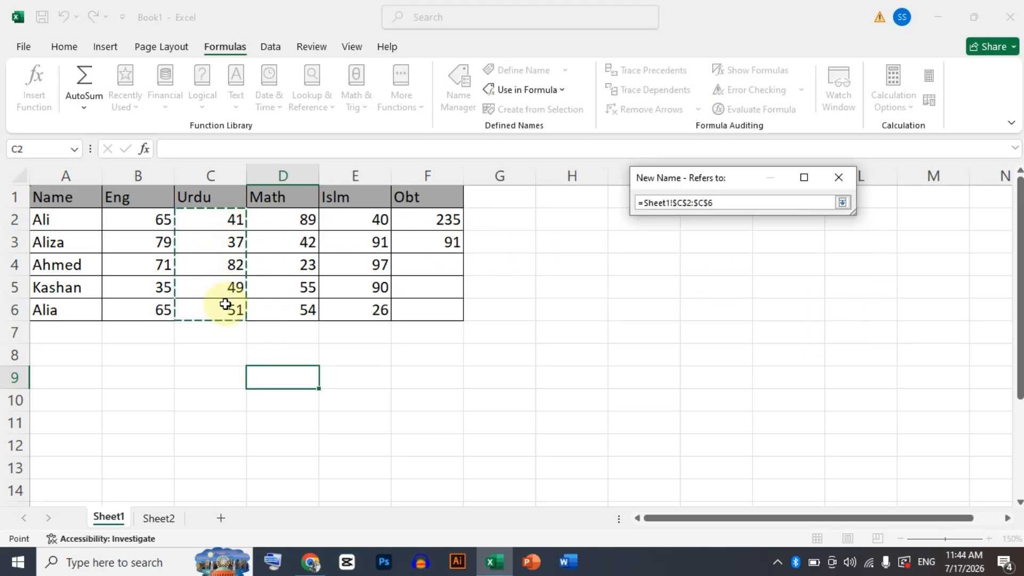
pyautogui.click(842, 202)
pyautogui.click(754, 203)
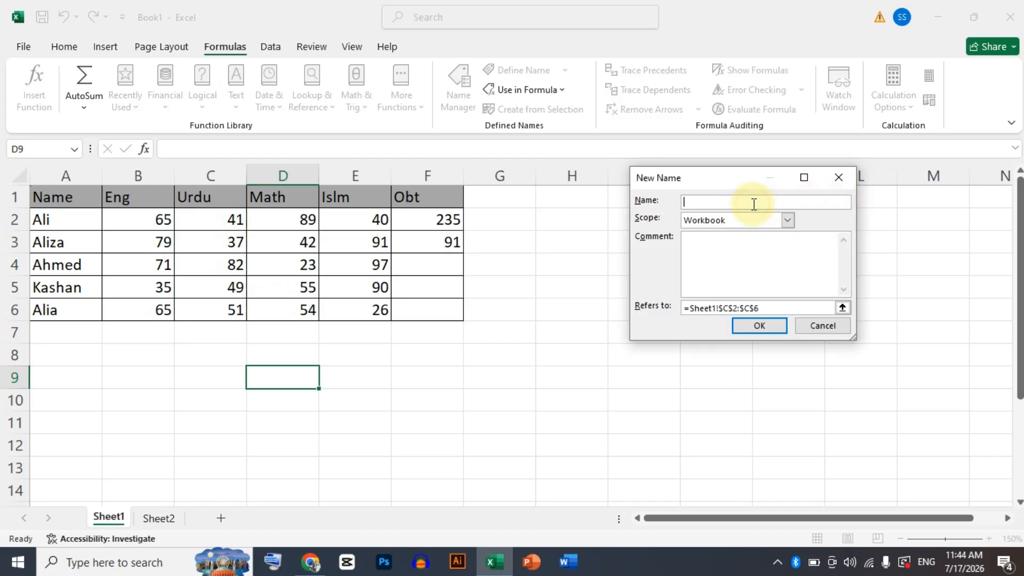
pyautogui.write('urdu')
pyautogui.press('Return')
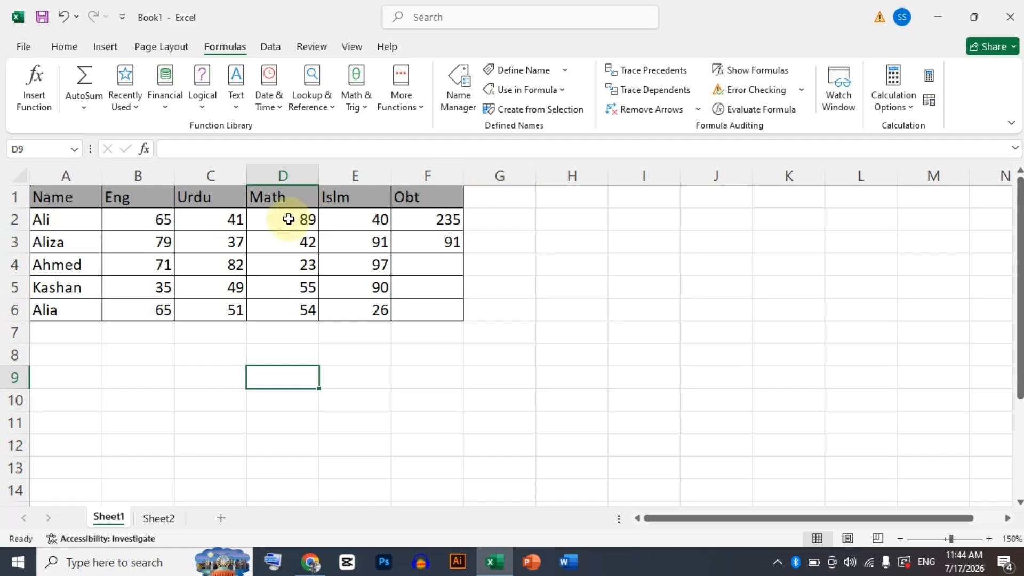
pyautogui.moveTo(228, 217); pyautogui.dragTo(222, 303)
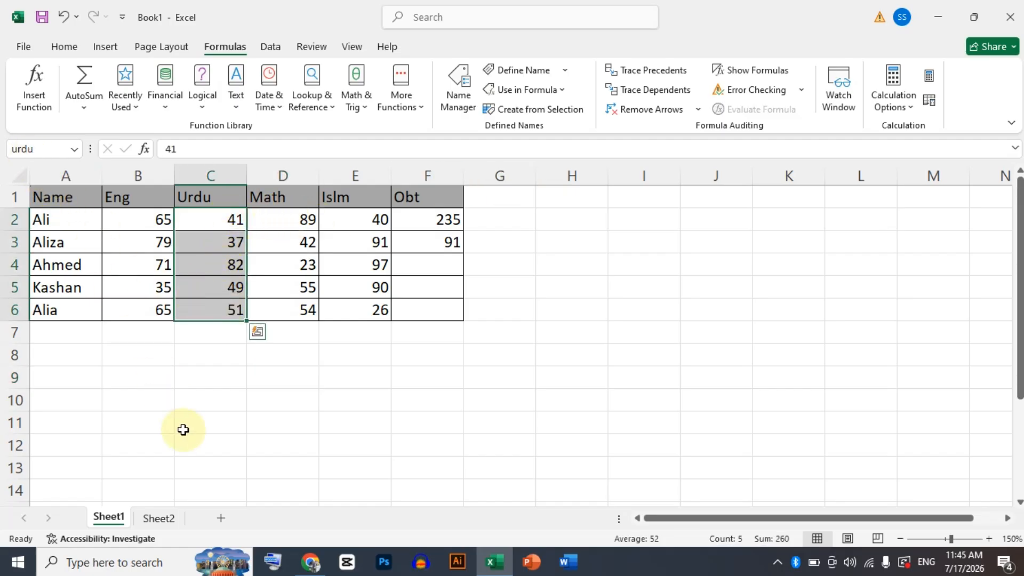
# Step: Total the Urdu marks in cell C7 with the formula =SUM(urdu)
pyautogui.click(207, 370)
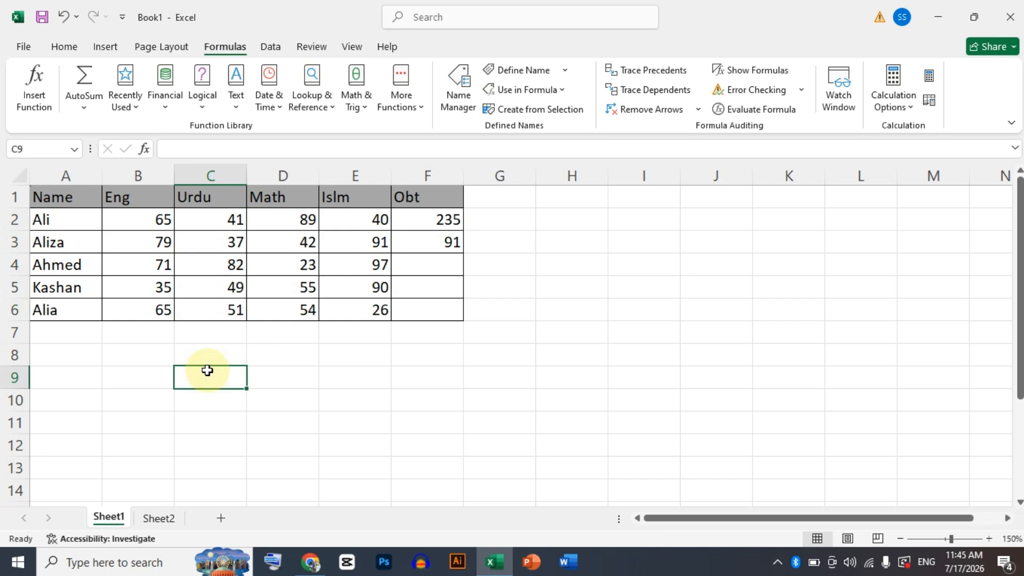
pyautogui.click(208, 332)
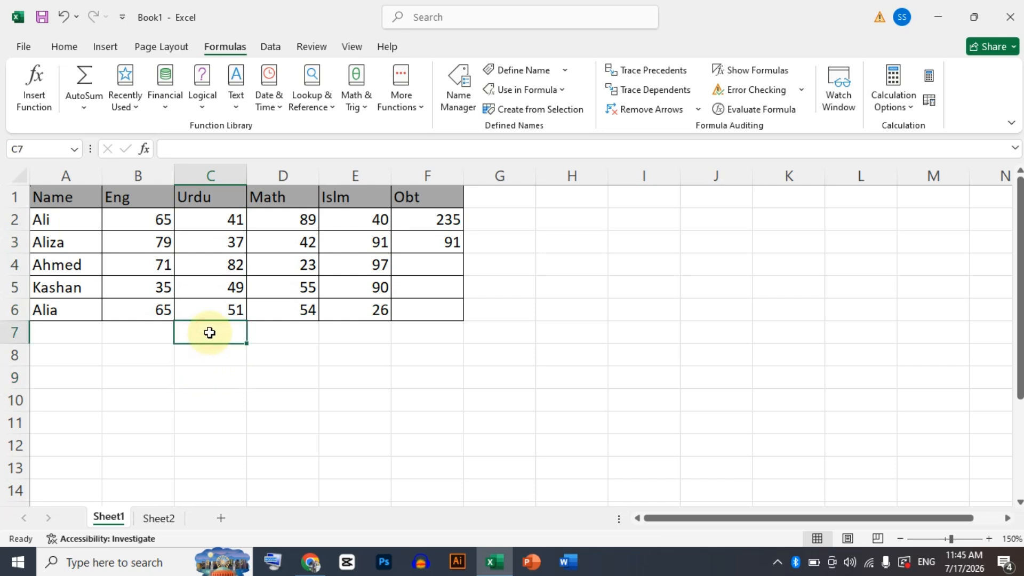
pyautogui.write('=SUM(urdu)')
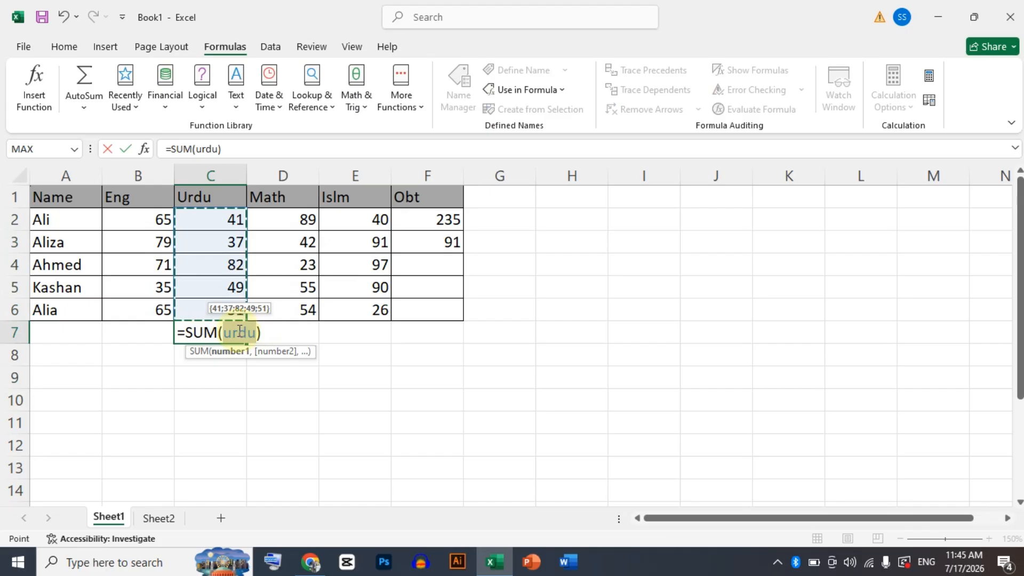
pyautogui.press('Return')
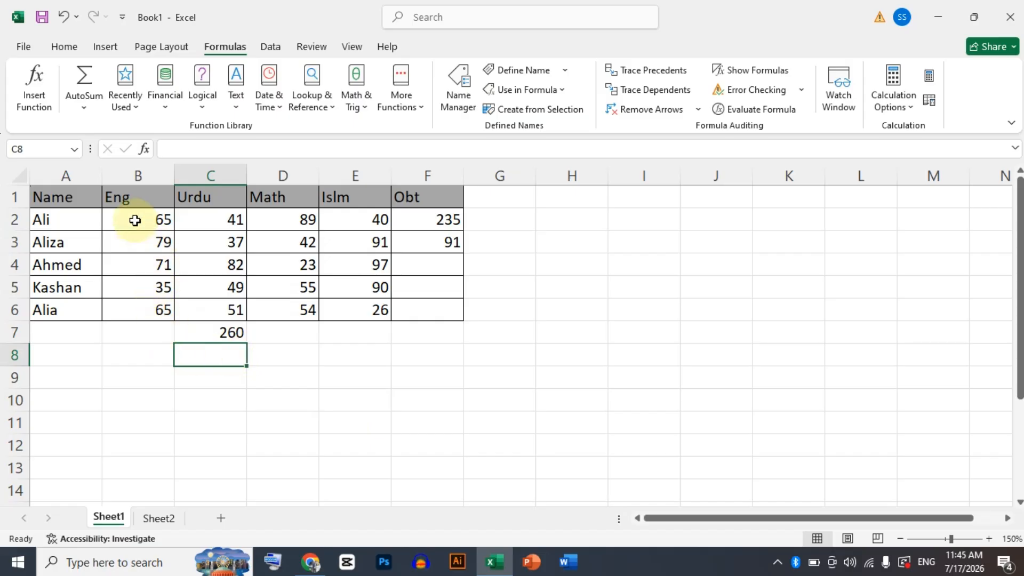
# Step: Define the workbook name Eng for the English marks in cells B2:B6 on Sheet1
pyautogui.moveTo(134, 219); pyautogui.dragTo(135, 260)
pyautogui.moveTo(148, 213); pyautogui.dragTo(142, 304)
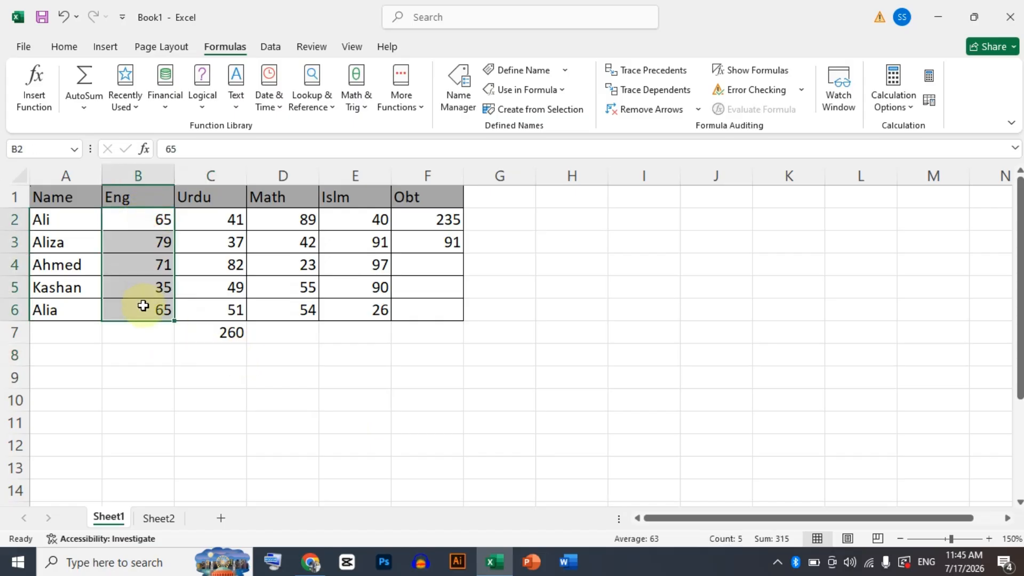
pyautogui.click(525, 71)
pyautogui.click(725, 201)
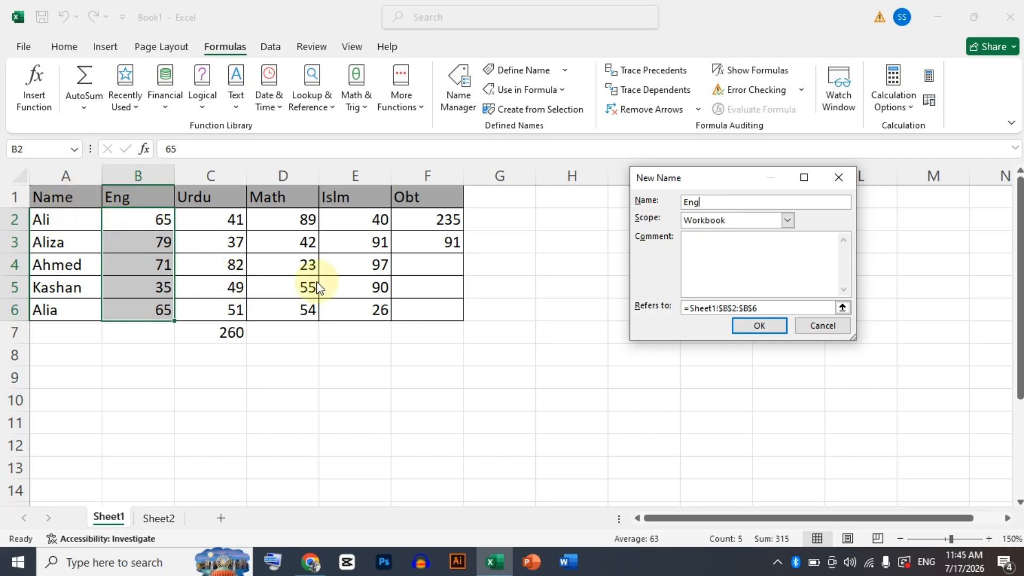
pyautogui.click(758, 326)
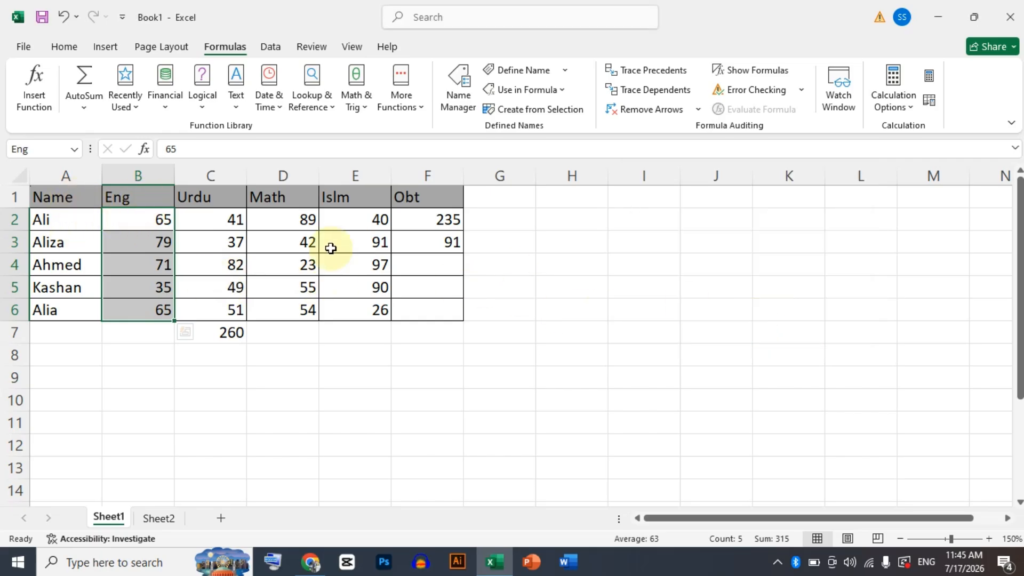
# Step: Define the workbook name Math for the marks in cells D2:D6 on Sheet1
pyautogui.moveTo(299, 221); pyautogui.dragTo(289, 305)
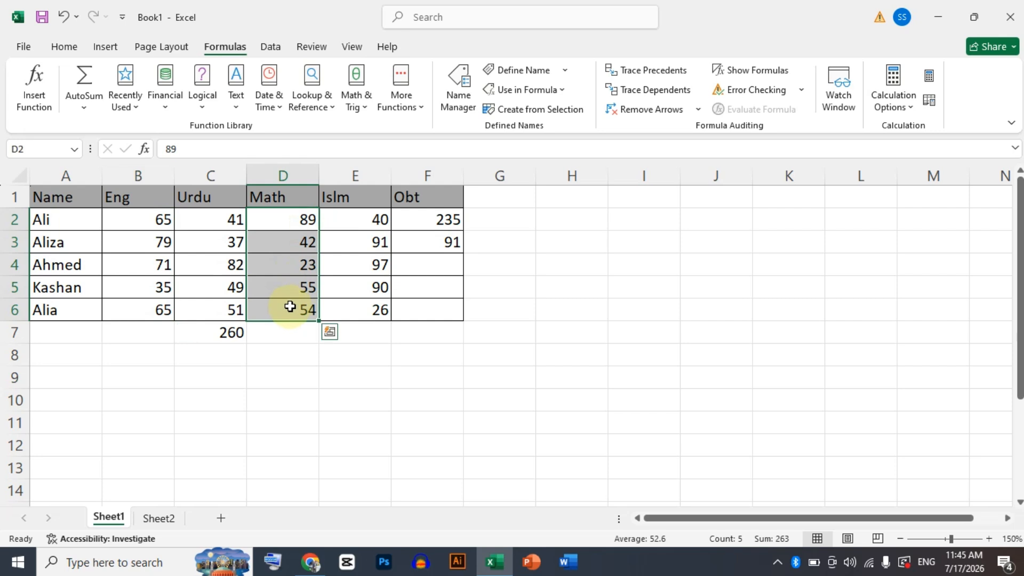
pyautogui.click(525, 72)
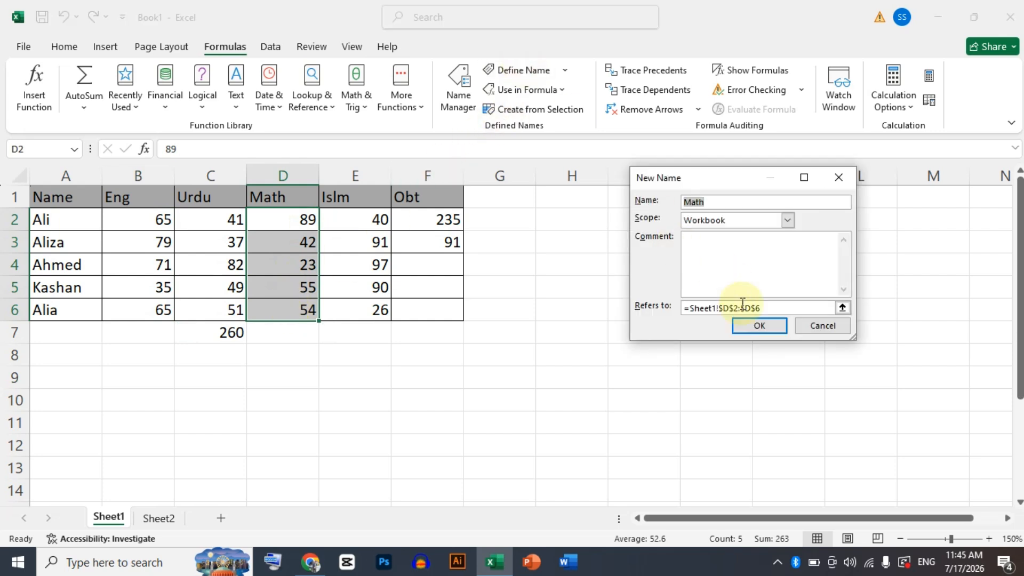
pyautogui.click(753, 323)
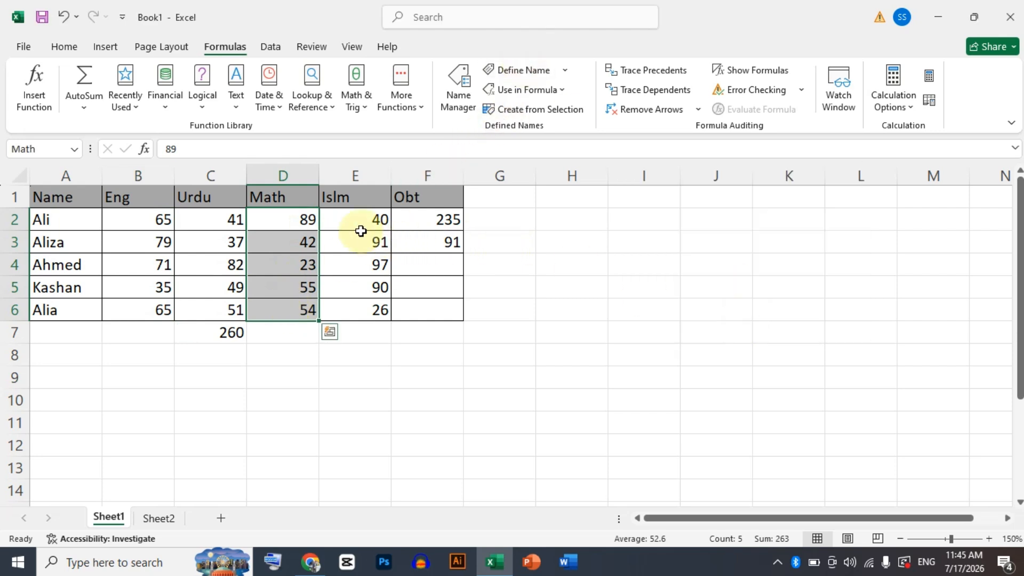
# Step: Add the workbook name Islm for cells E2:E6 on Sheet1 through the Name Manager
pyautogui.click(373, 220)
pyautogui.moveTo(370, 245); pyautogui.dragTo(365, 306)
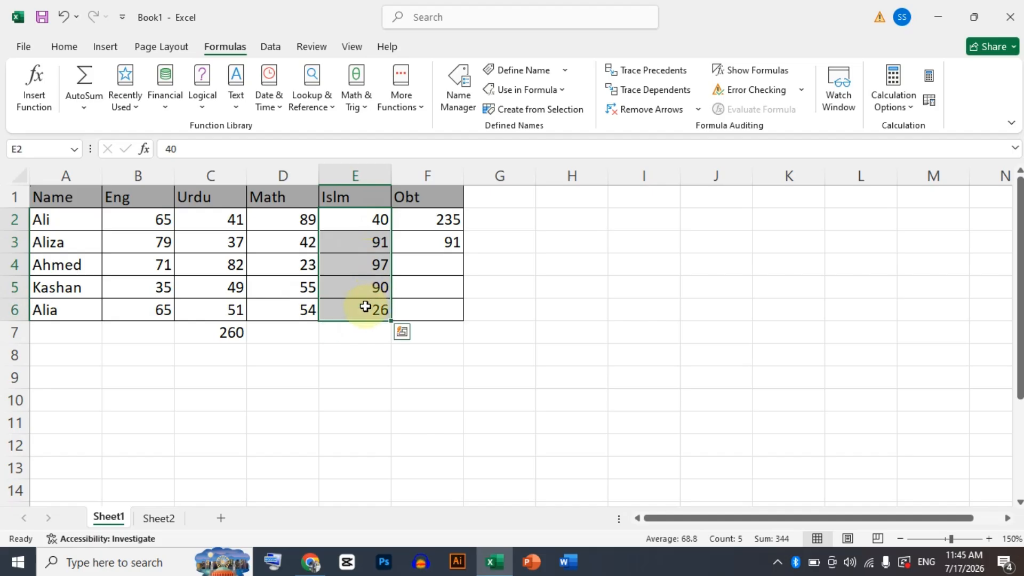
pyautogui.click(518, 72)
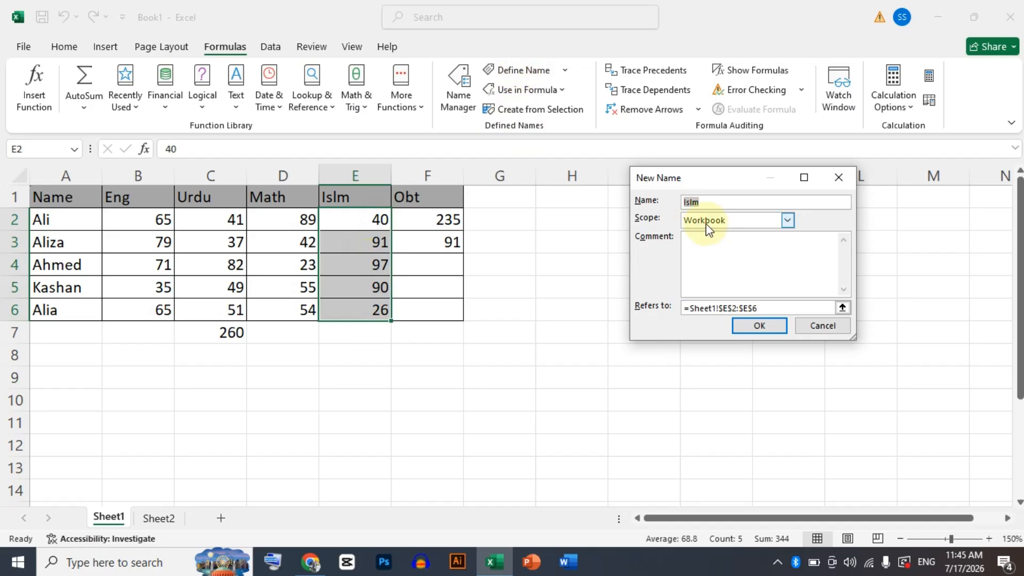
pyautogui.click(805, 324)
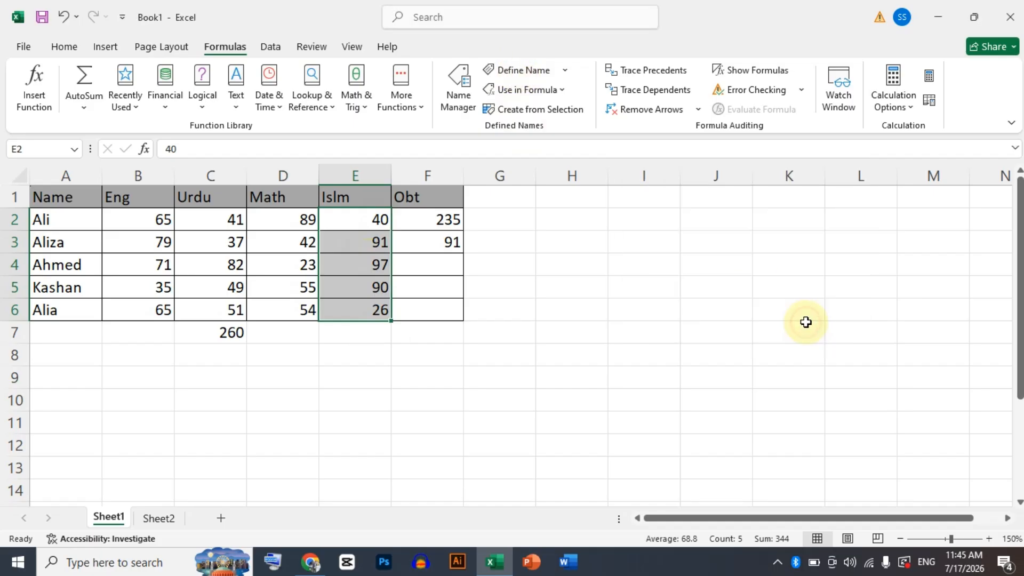
pyautogui.click(459, 110)
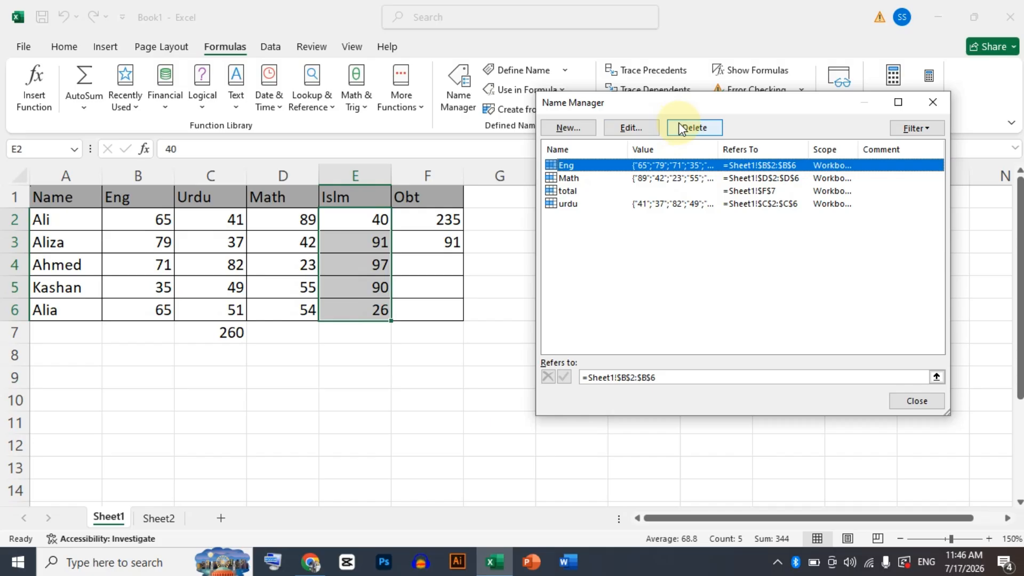
pyautogui.click(588, 127)
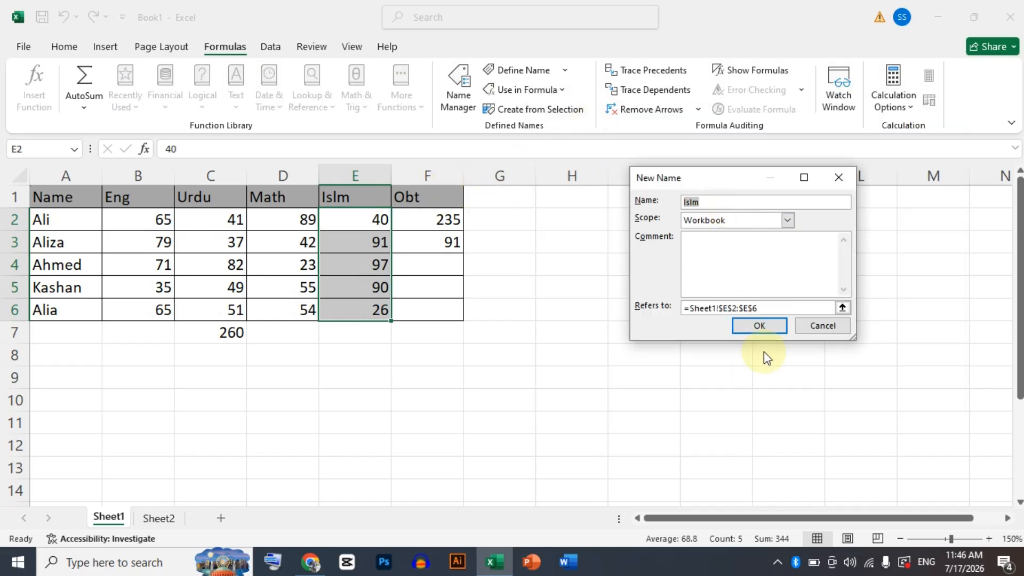
pyautogui.click(773, 326)
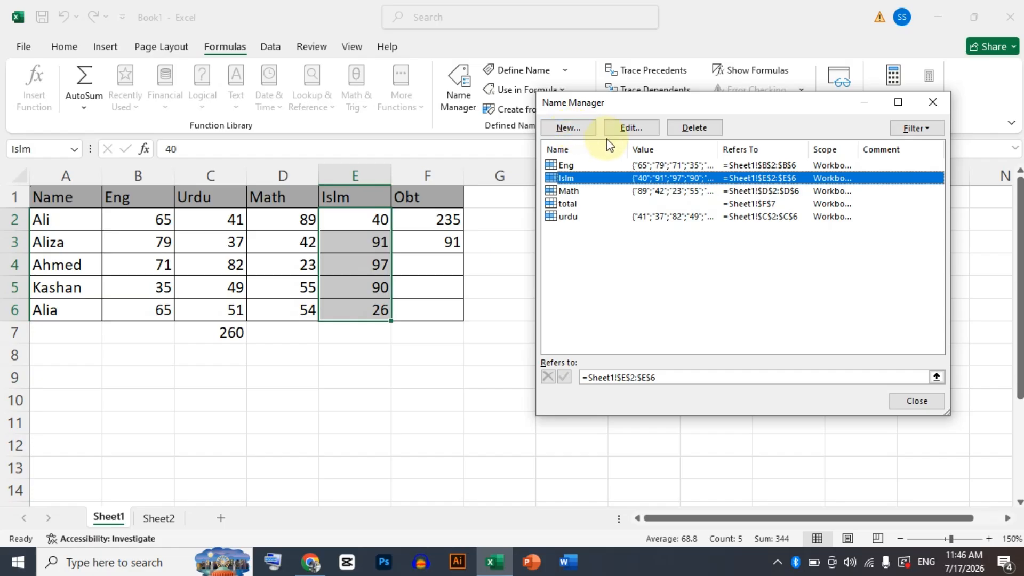
# Step: Edit the defined name total so that it refers to cells F2:F6 on Sheet1
pyautogui.click(575, 204)
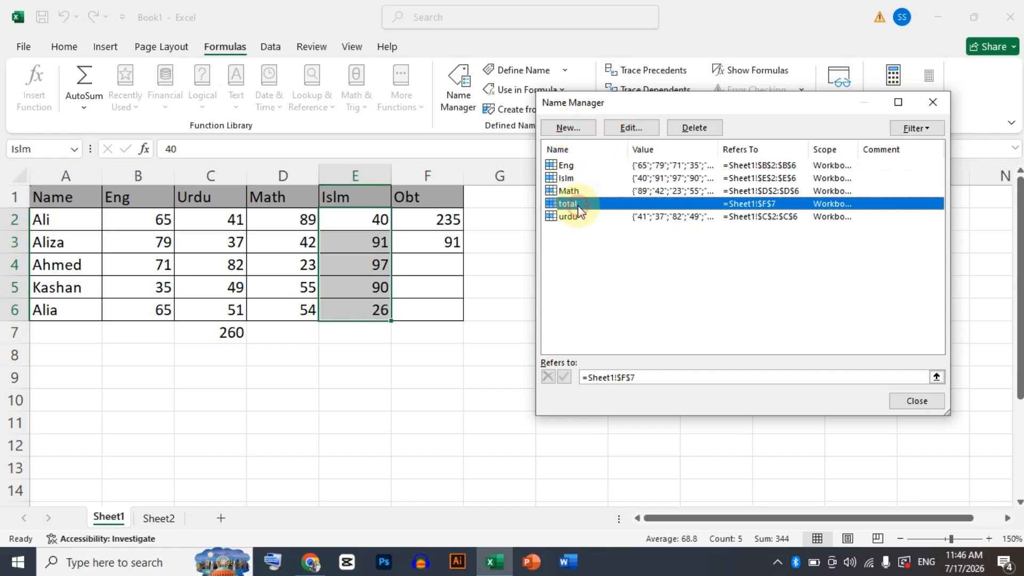
pyautogui.click(631, 128)
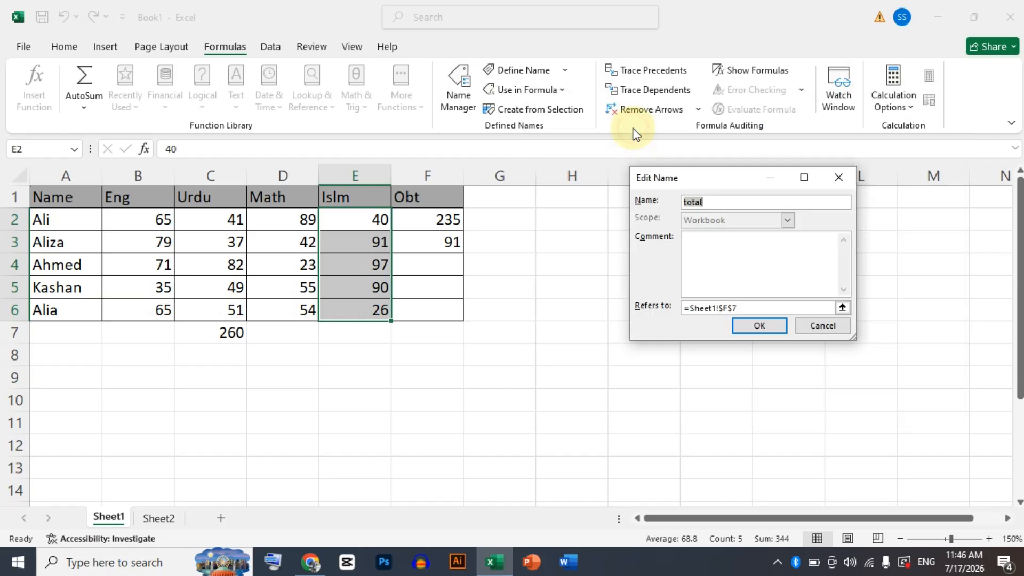
pyautogui.click(842, 309)
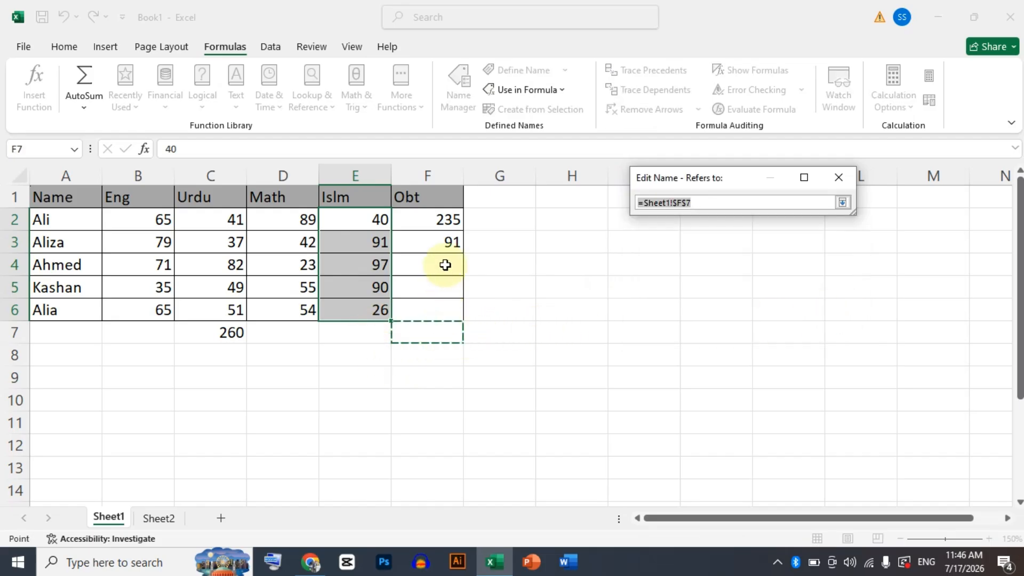
pyautogui.moveTo(433, 222); pyautogui.dragTo(434, 305)
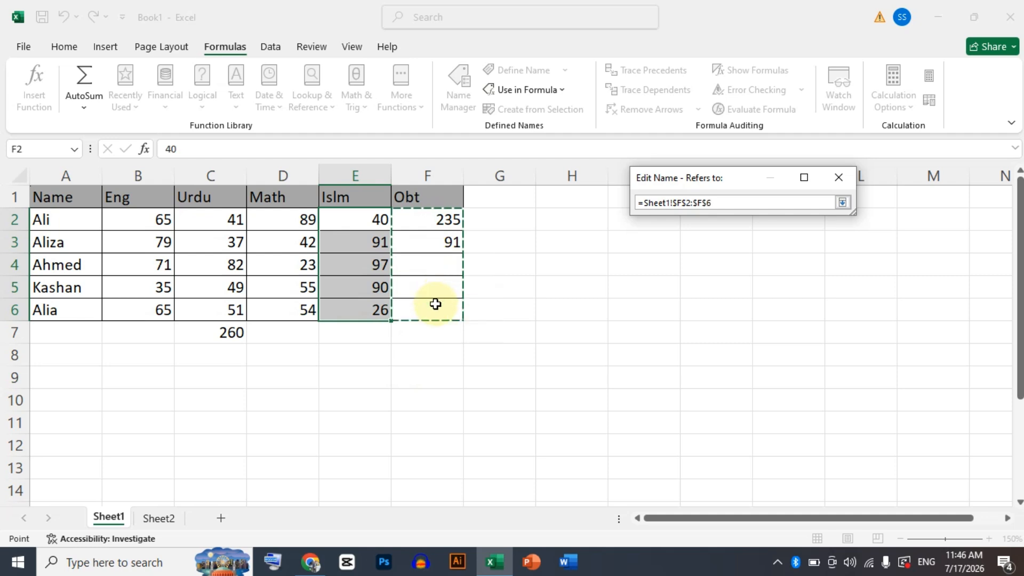
pyautogui.click(842, 203)
pyautogui.click(713, 204)
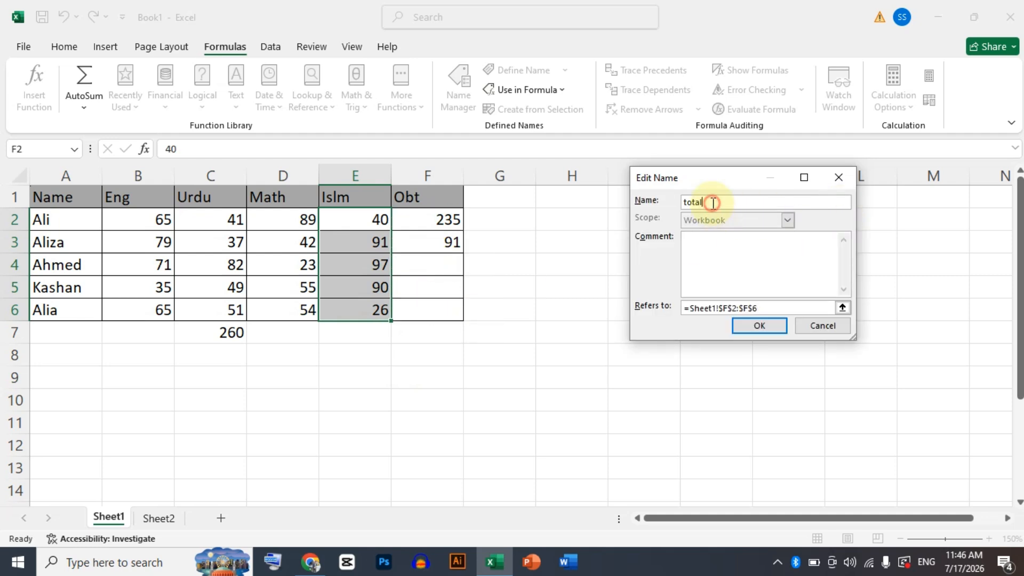
pyautogui.click(760, 326)
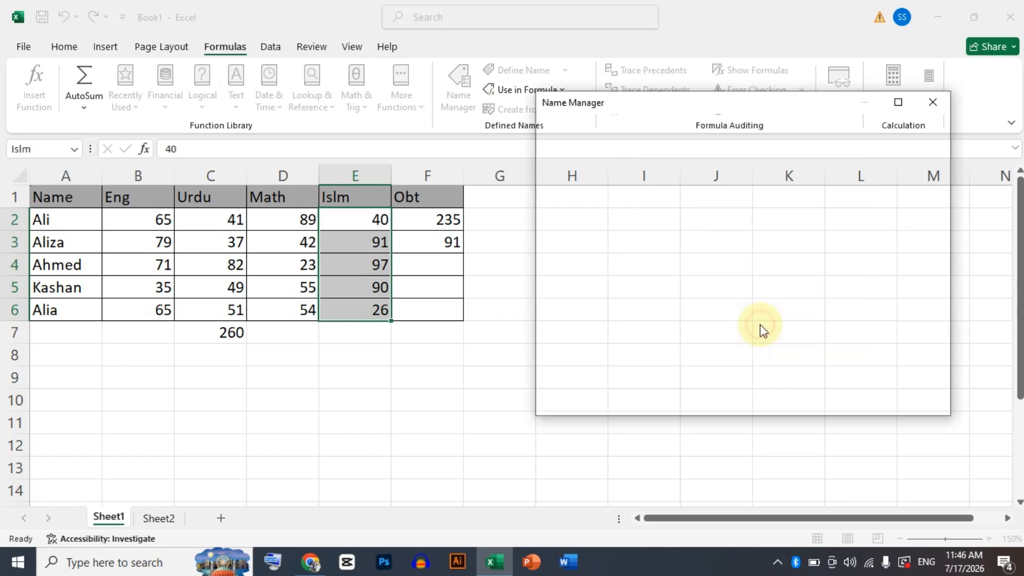
pyautogui.click(915, 401)
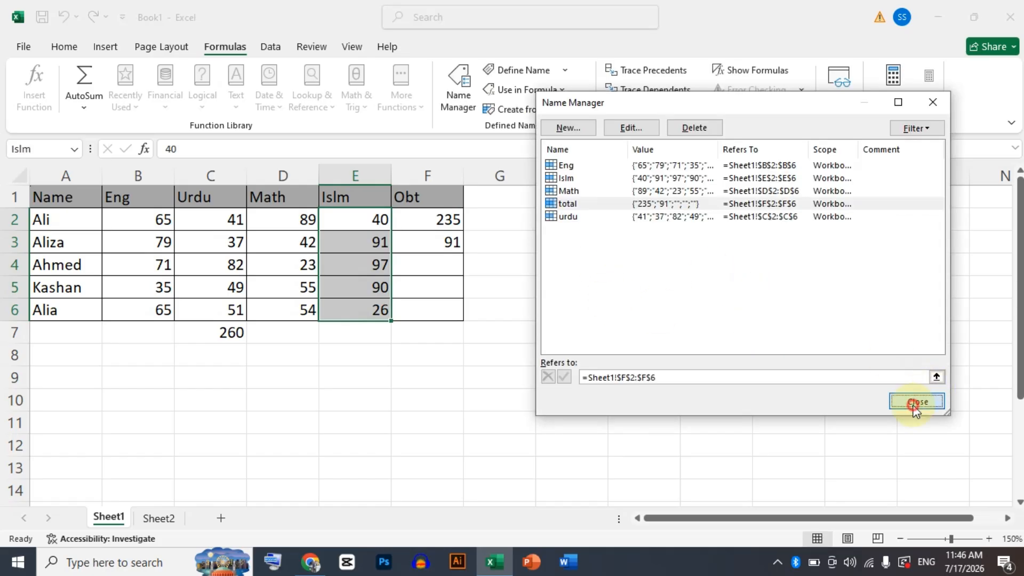
# Step: Select the Obt cells F2:F6 to check which defined name is shown for the range
pyautogui.click(626, 312)
pyautogui.click(449, 218)
pyautogui.moveTo(449, 218); pyautogui.dragTo(441, 304)
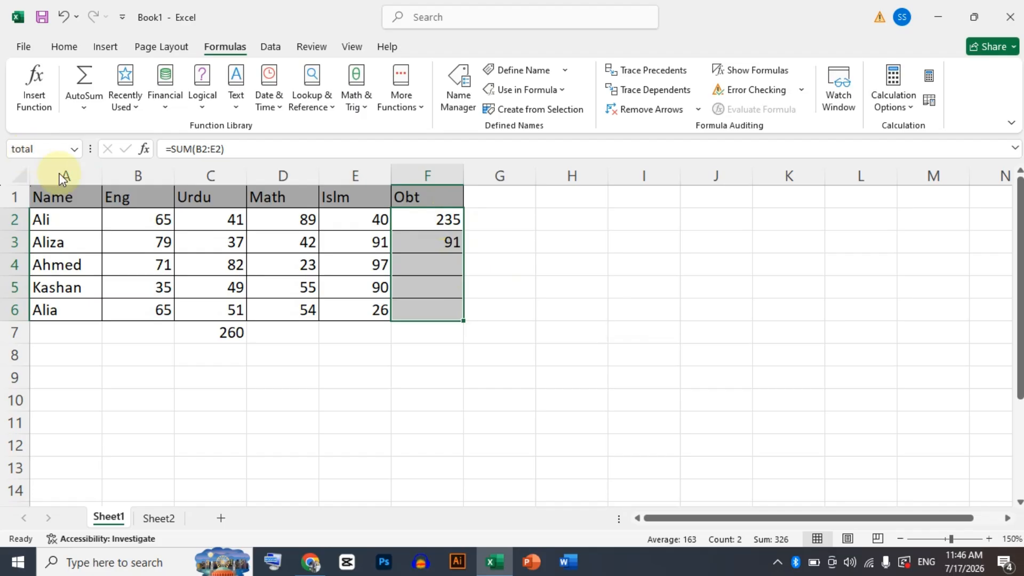
pyautogui.click(423, 334)
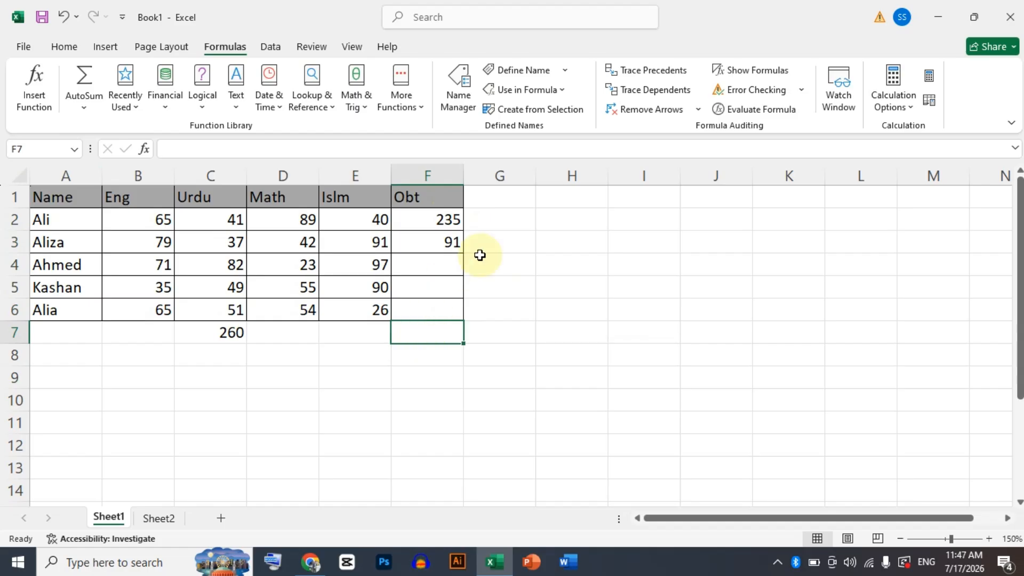
# Step: Delete the defined name total through the Name Manager and confirm the deletion
pyautogui.hotkey('ctrl', 'F3')
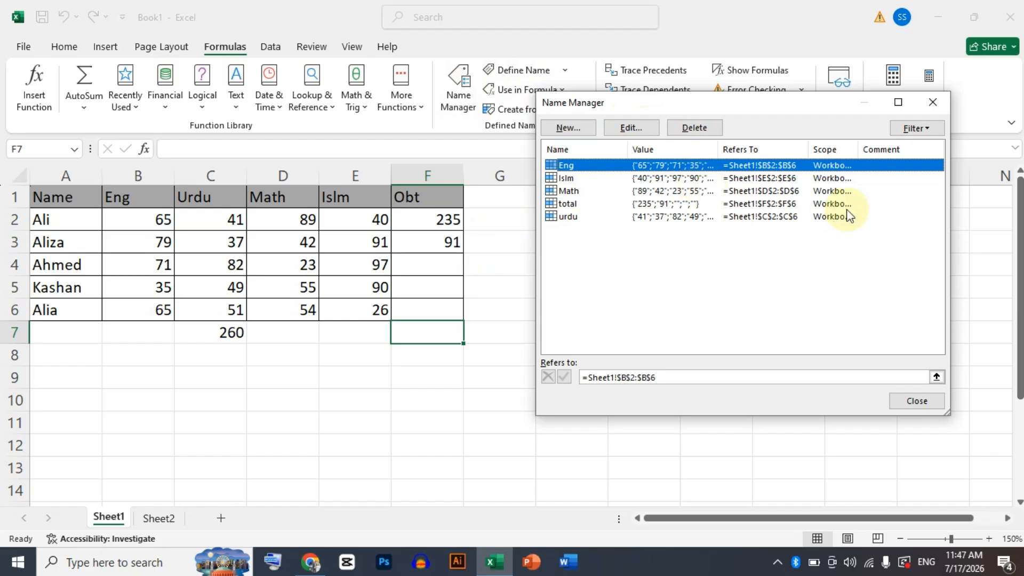
pyautogui.moveTo(738, 242); pyautogui.dragTo(655, 172)
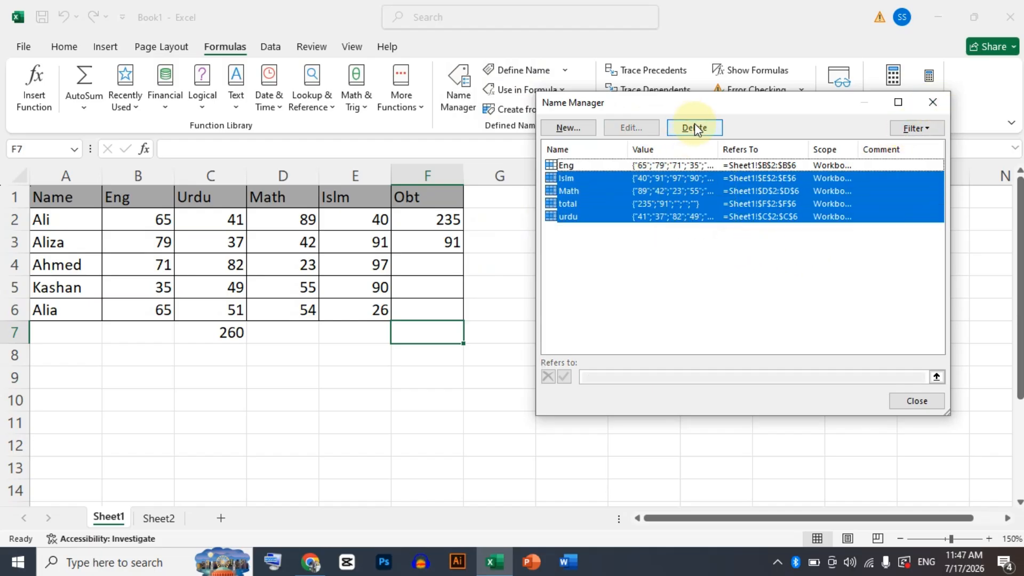
pyautogui.click(643, 233)
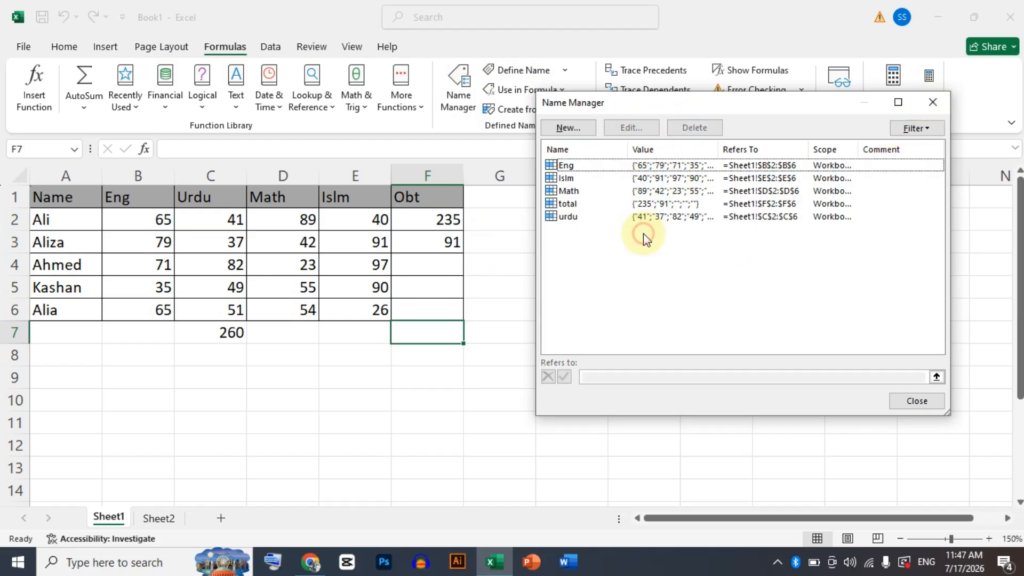
pyautogui.click(588, 204)
pyautogui.click(691, 129)
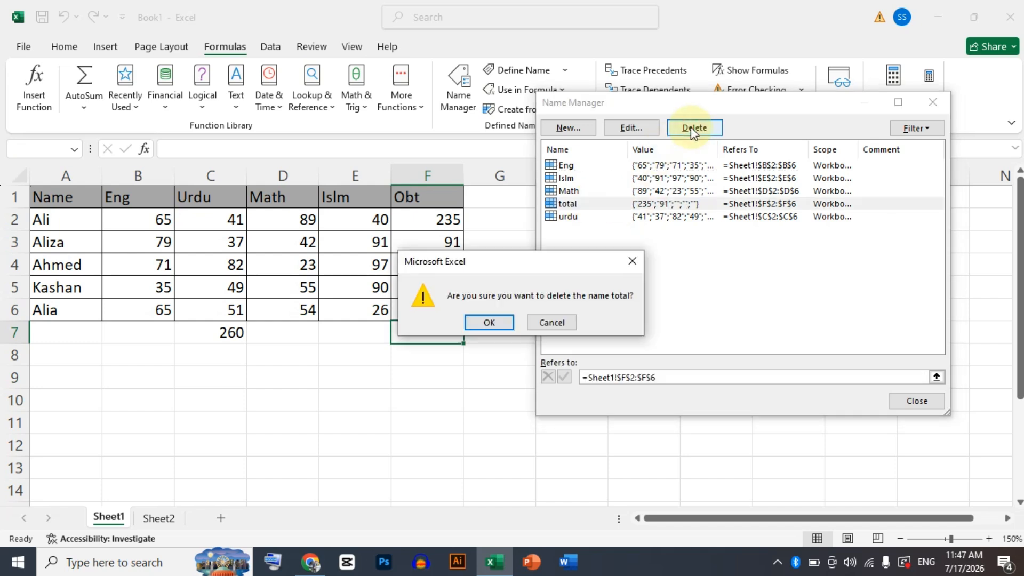
pyautogui.click(486, 322)
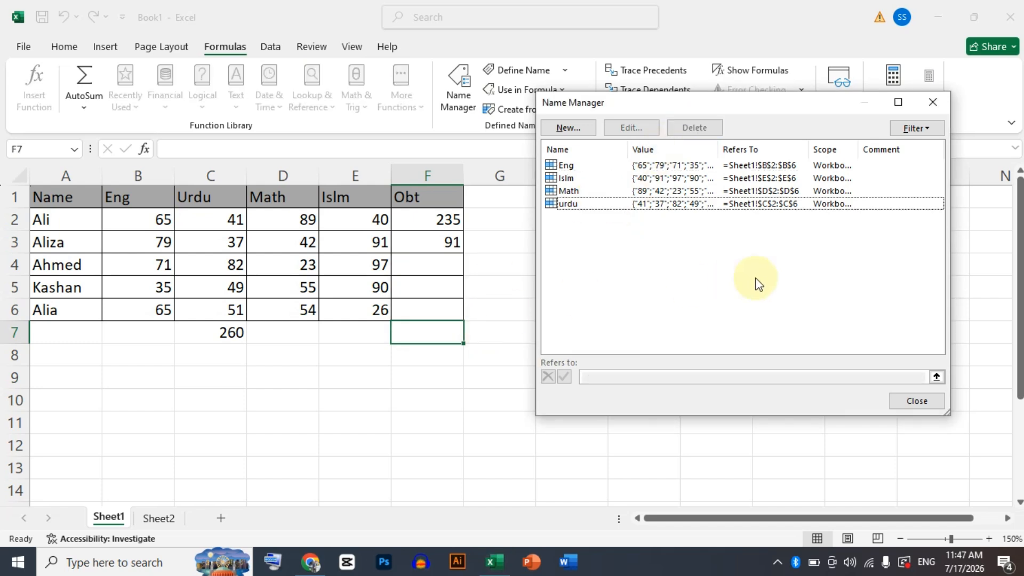
pyautogui.click(936, 106)
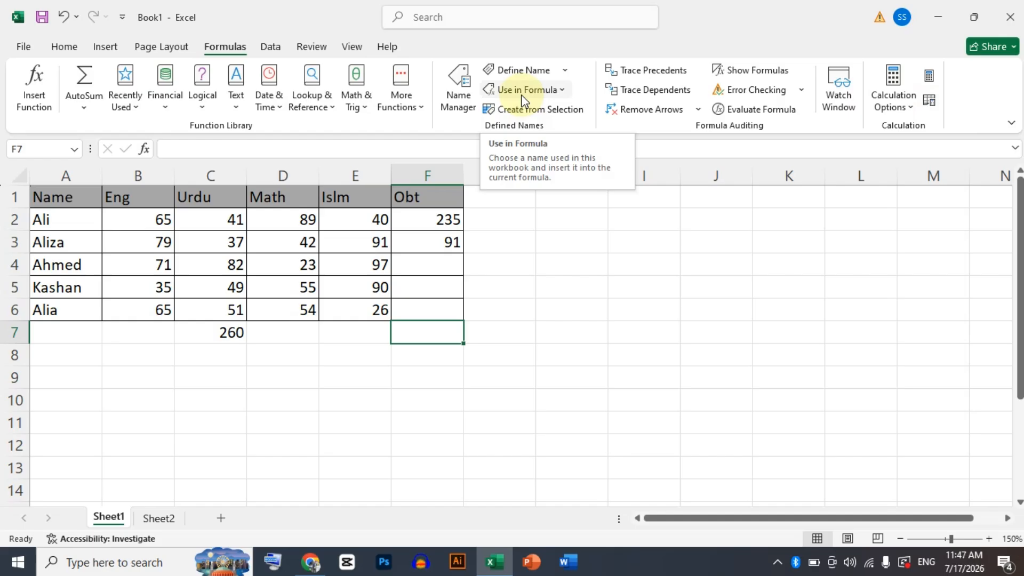
# Step: Clear the existing Obt values from cells F2 and F3
pyautogui.click(447, 216)
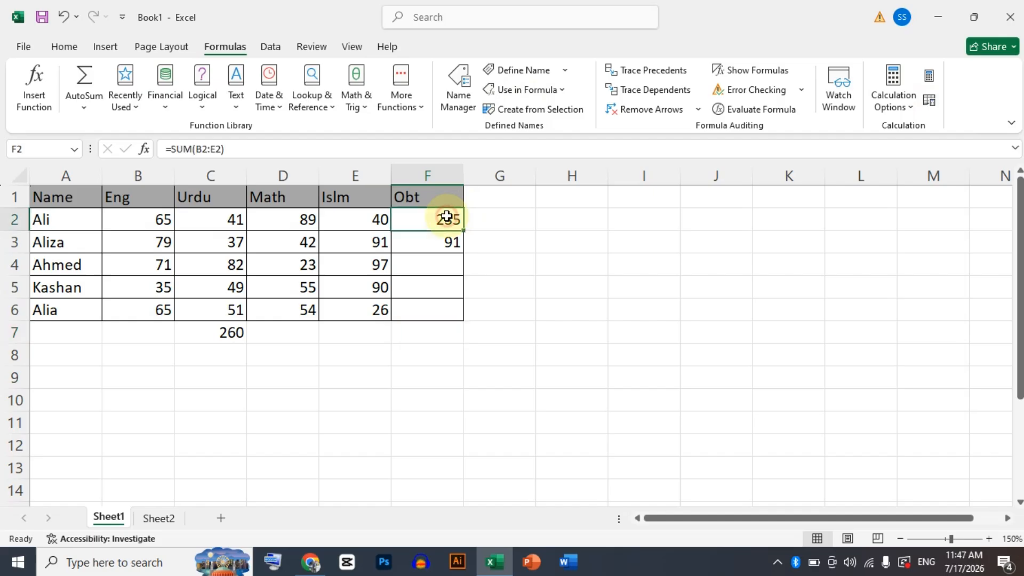
pyautogui.hotkey('shift', 'Down')
pyautogui.press('BackSpace')
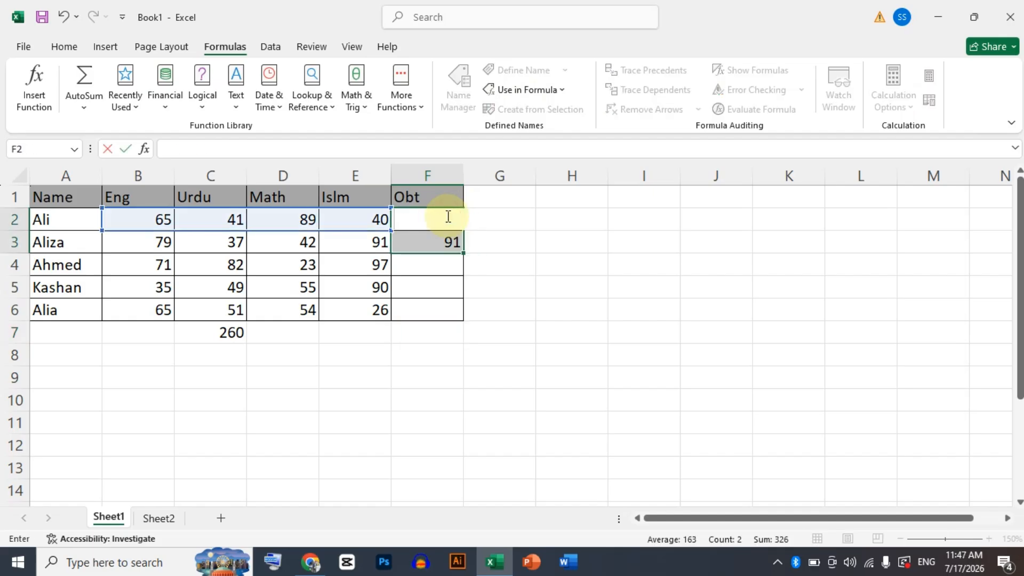
pyautogui.press('Escape')
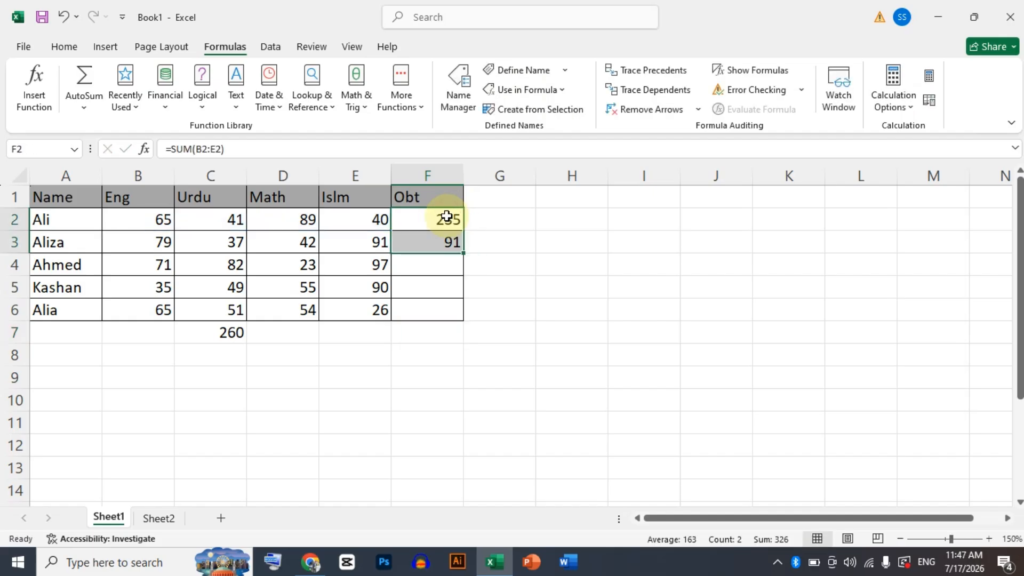
pyautogui.press('Delete')
# Step: Enter the formula =Eng+Islm in cell F2, inserting both defined names with Use in Formula
pyautogui.click(447, 215)
pyautogui.click(517, 90)
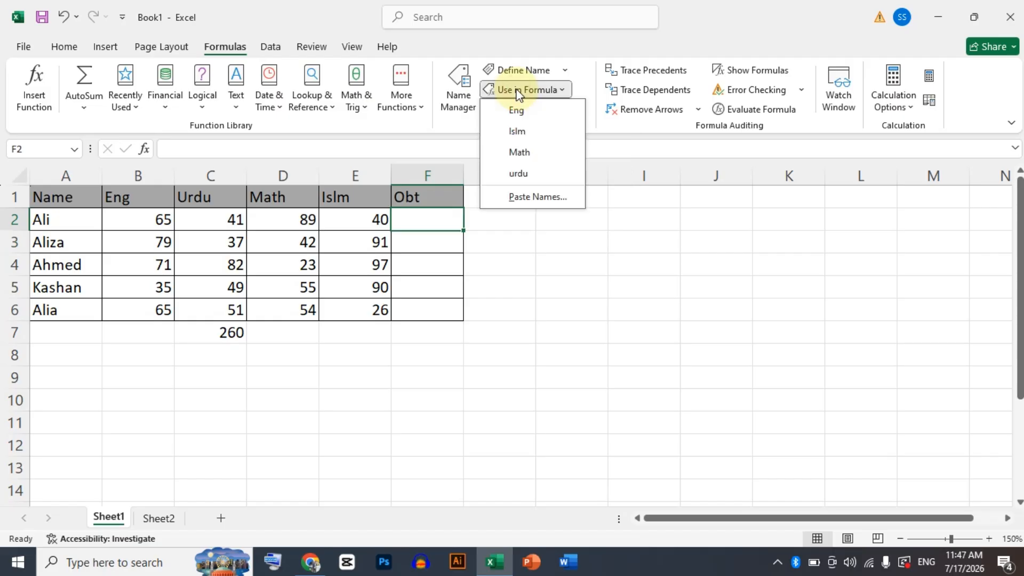
pyautogui.click(528, 114)
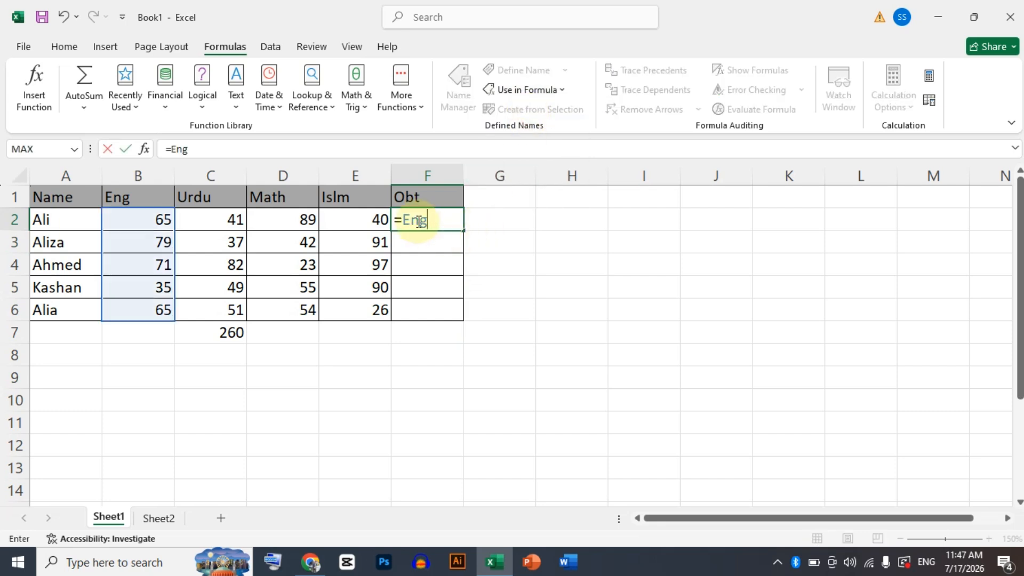
pyautogui.write('=')
pyautogui.press('BackSpace')
pyautogui.write('+')
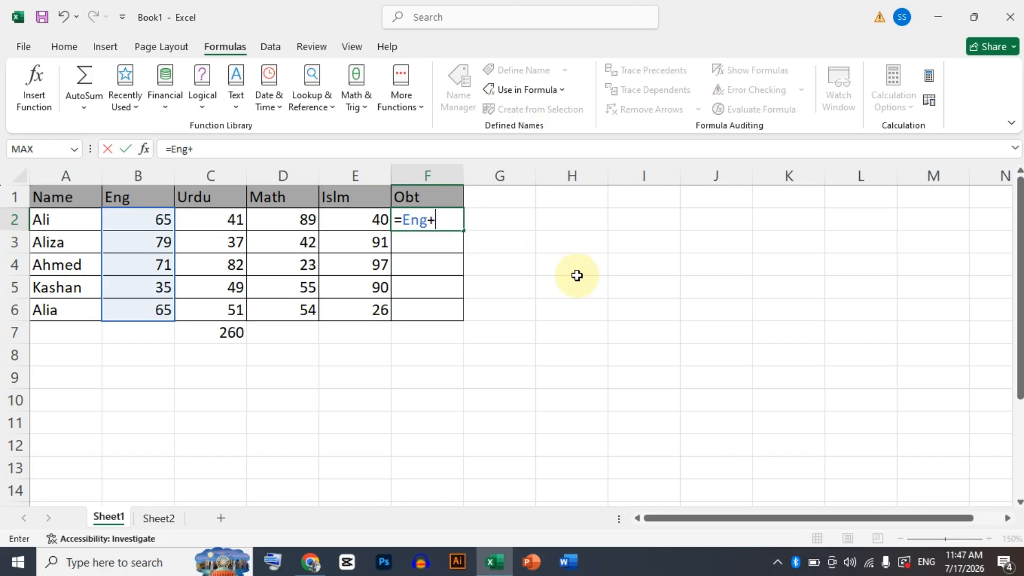
pyautogui.click(524, 90)
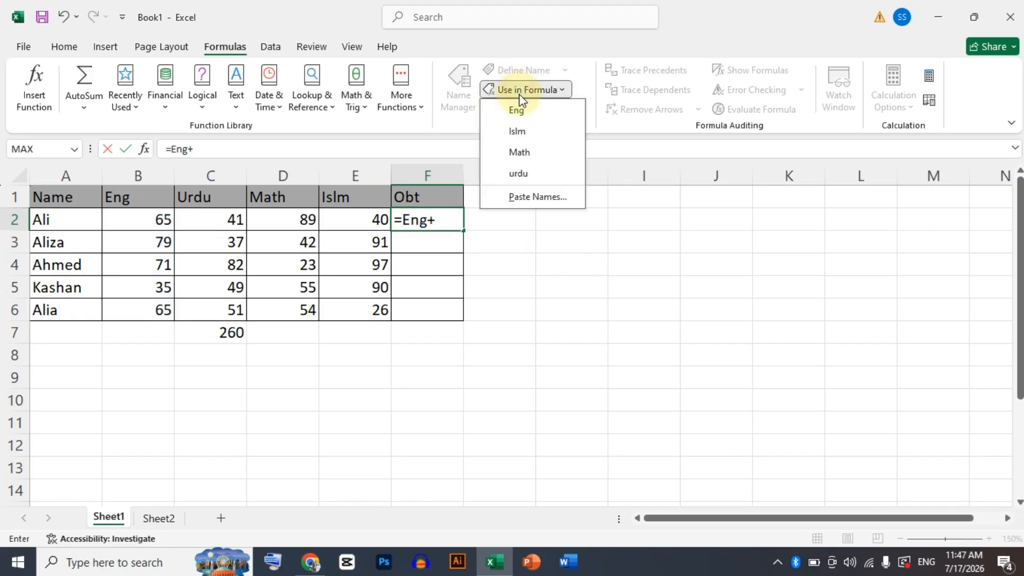
pyautogui.click(517, 131)
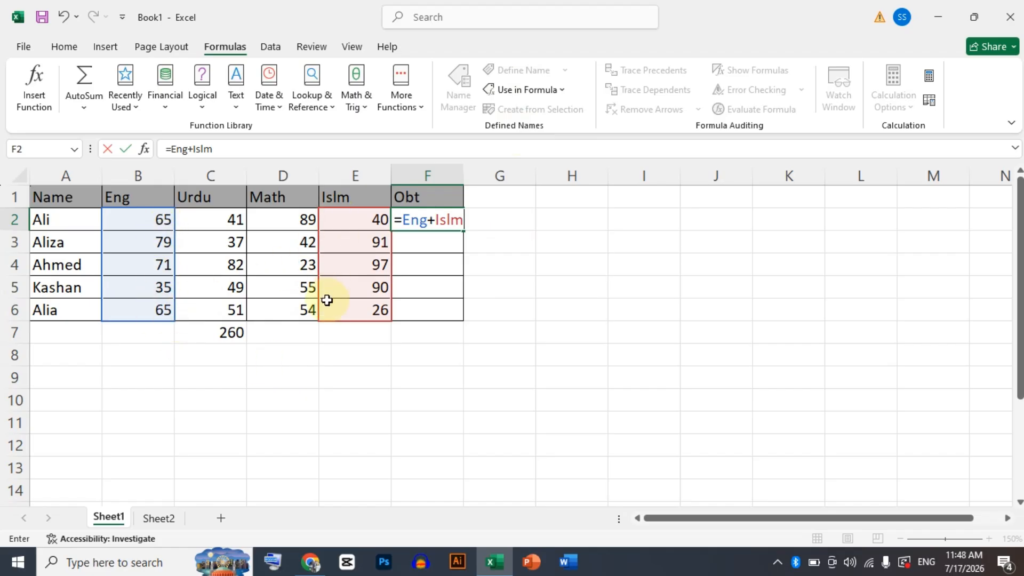
pyautogui.press('Return')
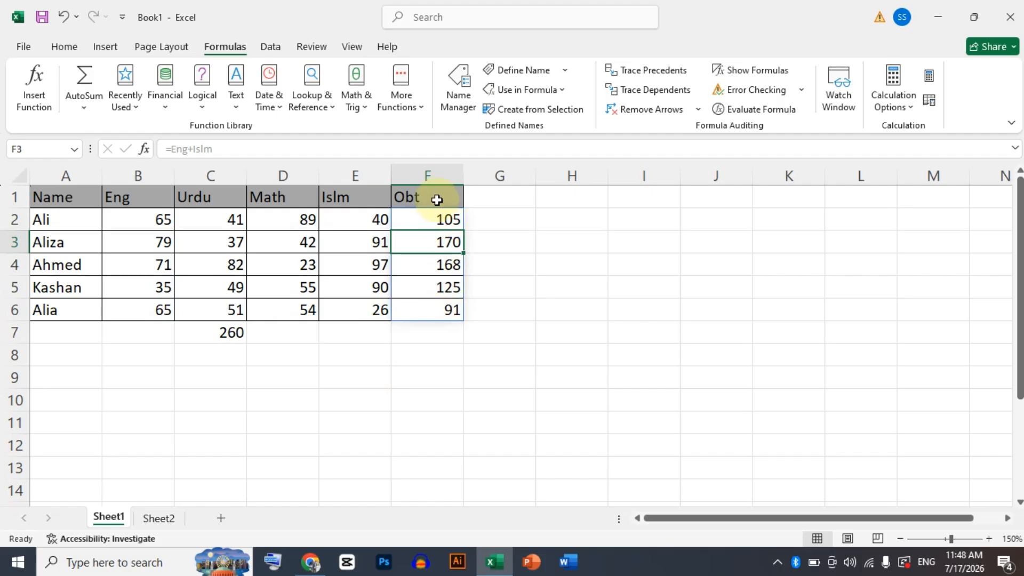
# Step: Check the formula in cell F2 and clear the Obt results in F2:F6
pyautogui.click(434, 216)
pyautogui.doubleClick(434, 216)
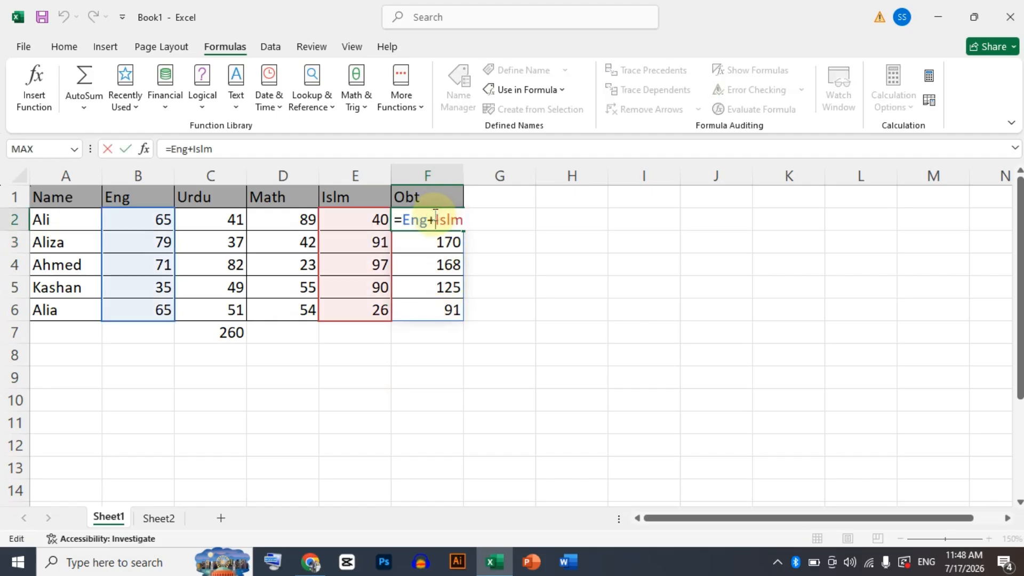
pyautogui.press('Escape')
pyautogui.hotkey('shift', 'Down')
pyautogui.hotkey('shift', 'Down')
pyautogui.hotkey('shift', 'Down')
pyautogui.hotkey('shift', 'Down')
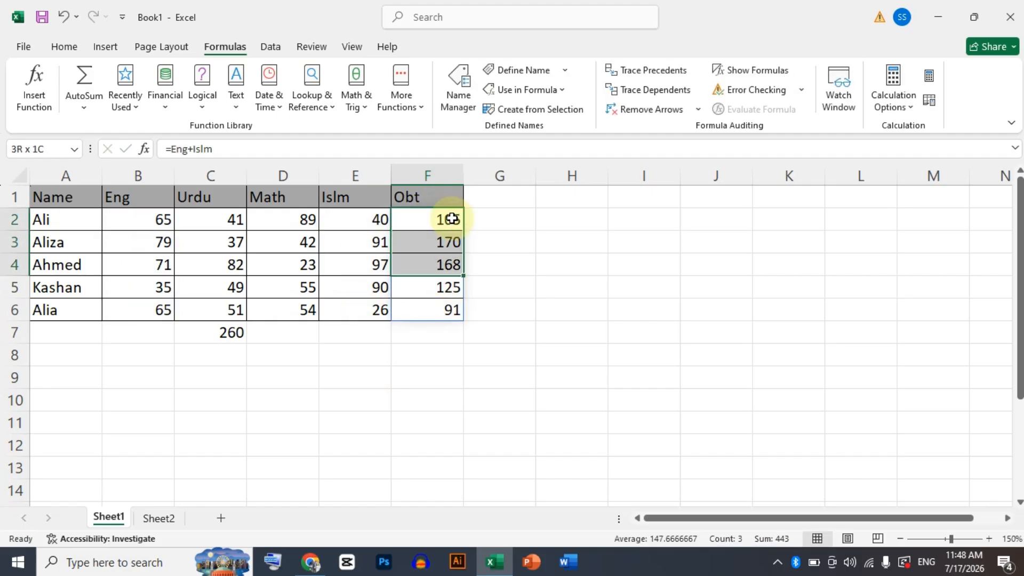
pyautogui.press('Delete')
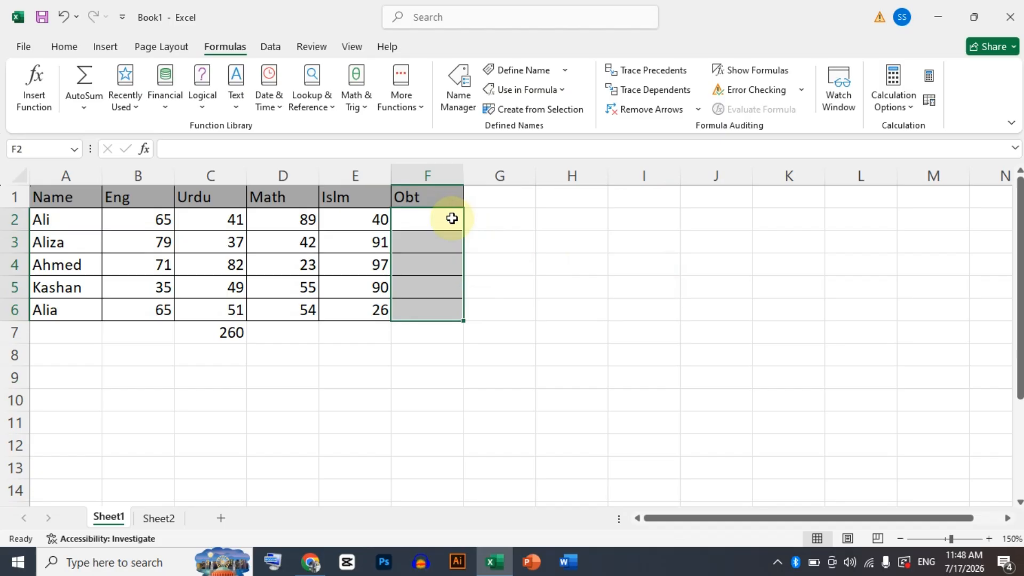
# Step: Enter the value 10 in cells C10 and F10 below the marks table
pyautogui.click(357, 351)
pyautogui.click(236, 395)
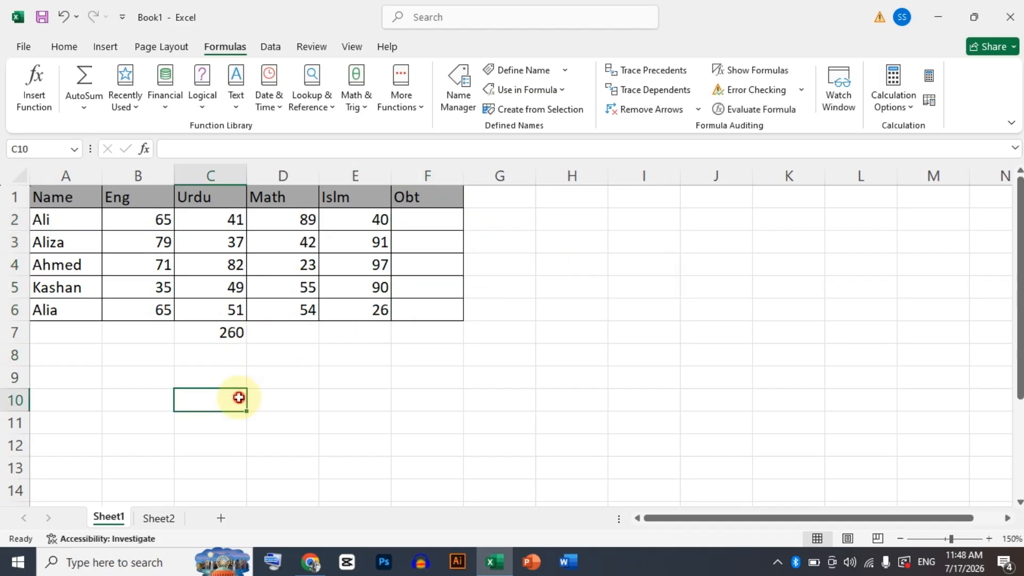
pyautogui.write('10')
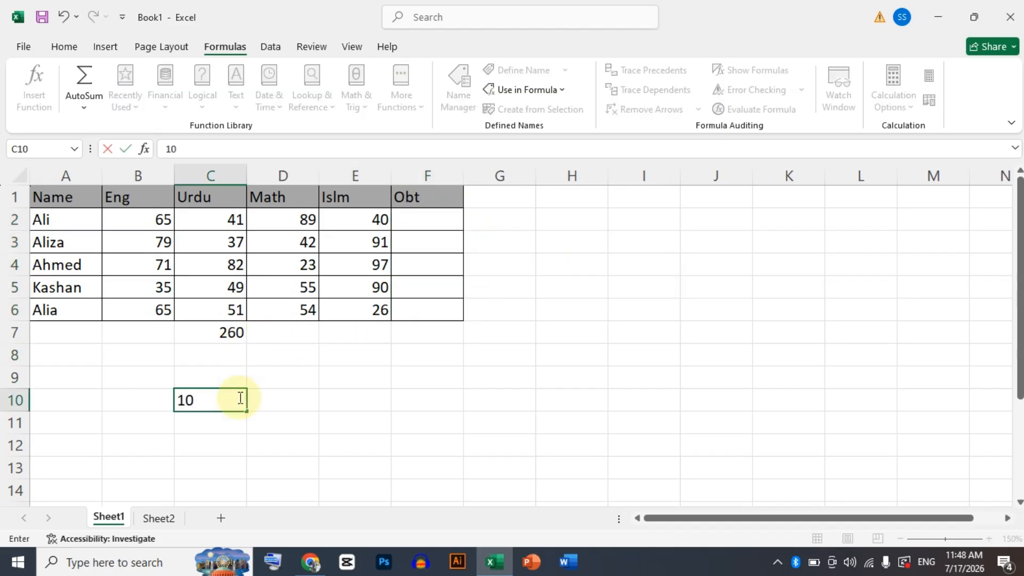
pyautogui.press('Tab')
pyautogui.press('Tab')
pyautogui.press('Tab')
pyautogui.write('10')
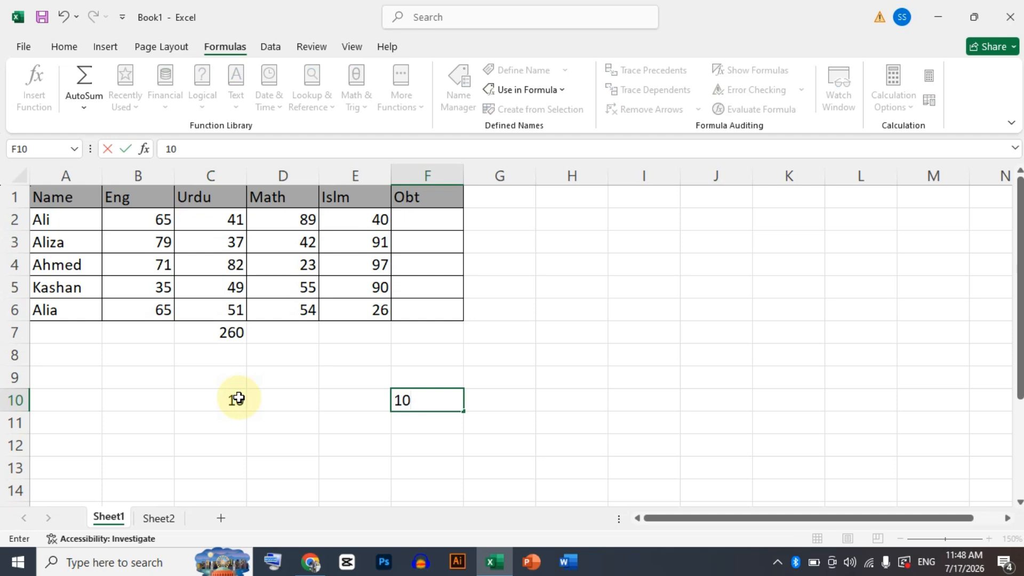
pyautogui.click(213, 398)
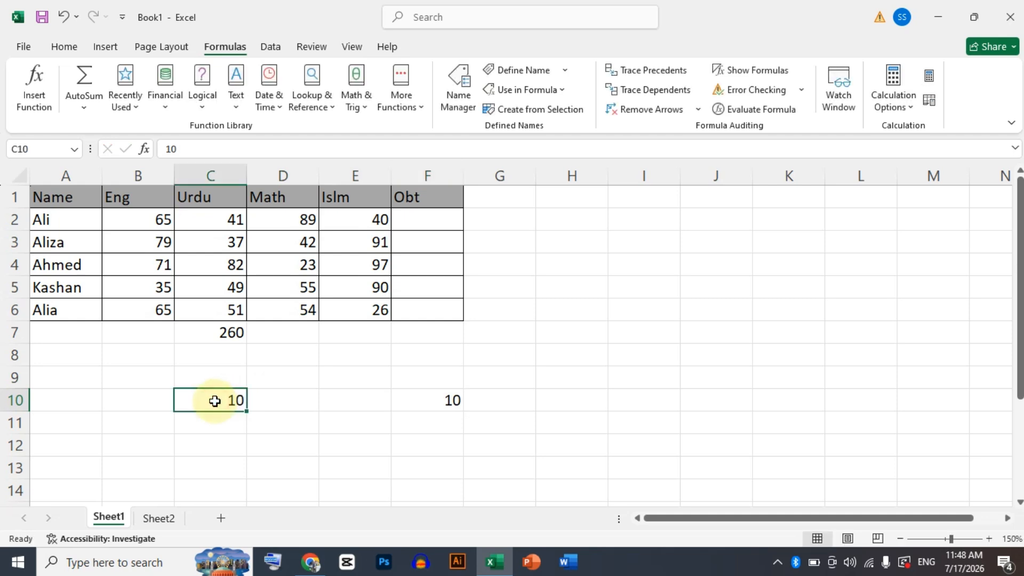
pyautogui.click(427, 391)
pyautogui.click(340, 474)
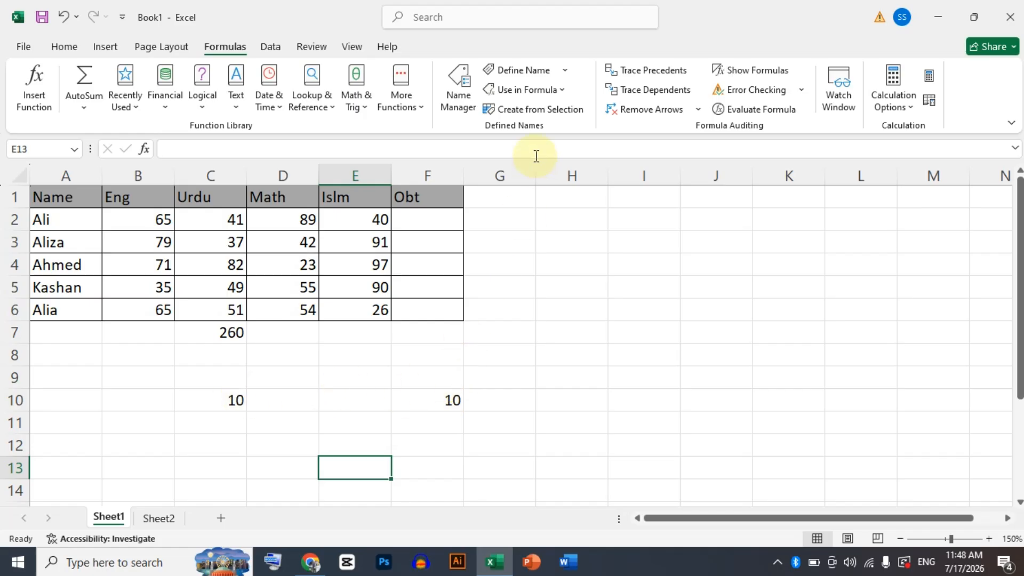
# Step: Clear the contents of cells C7:F11 below the marks table
pyautogui.moveTo(213, 330); pyautogui.dragTo(427, 427)
pyautogui.press('Delete')
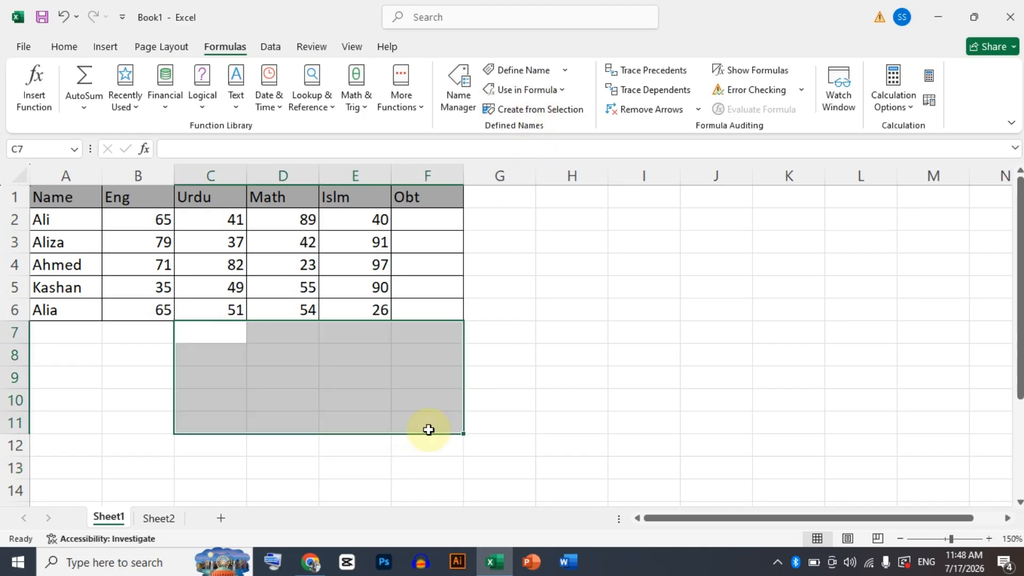
pyautogui.click(382, 388)
# Step: Delete all four defined names, Eng, Islm, Math and urdu, in Name Manager and close it
pyautogui.click(452, 95)
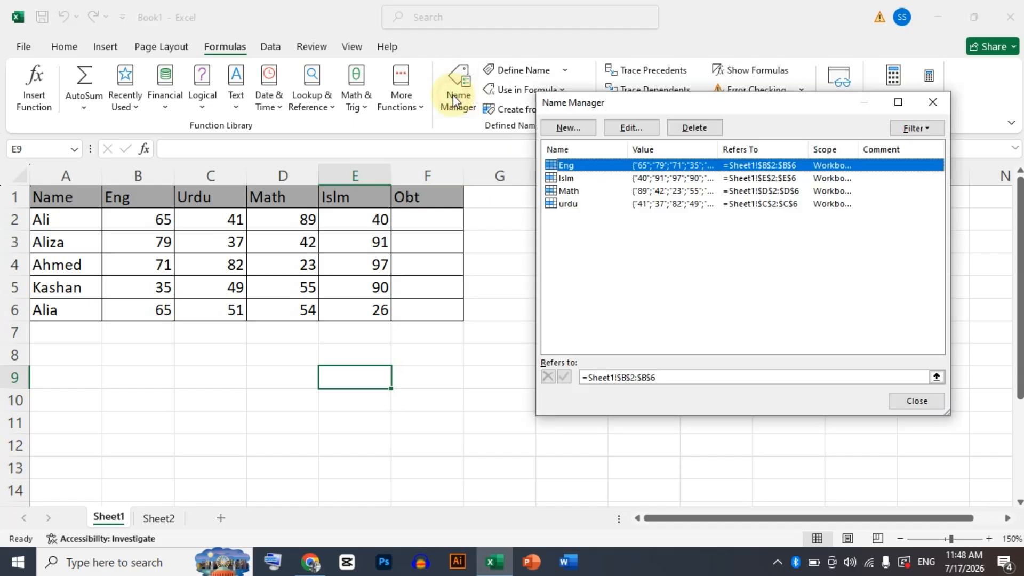
pyautogui.moveTo(677, 242); pyautogui.dragTo(607, 163)
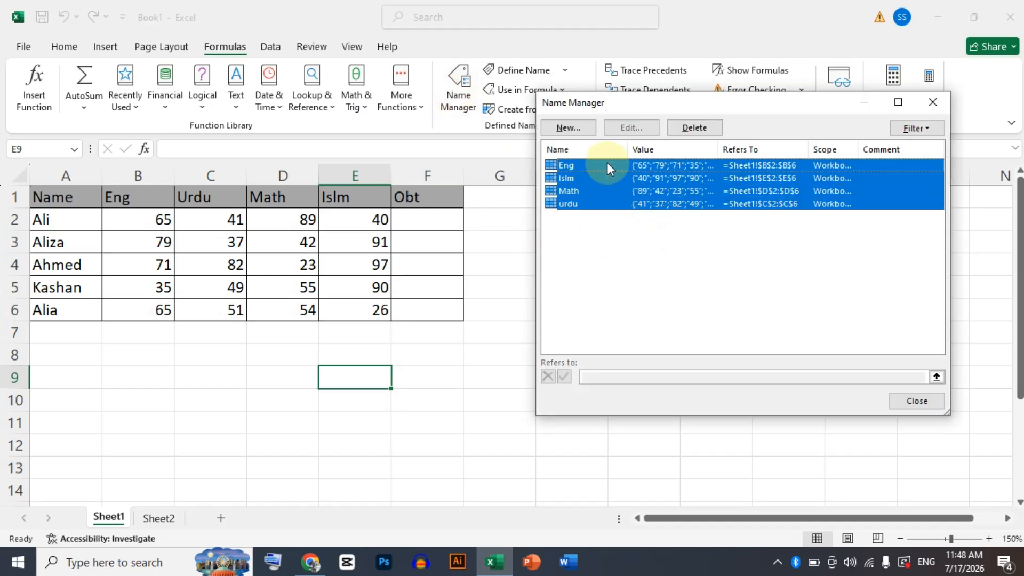
pyautogui.moveTo(735, 110); pyautogui.dragTo(725, 198)
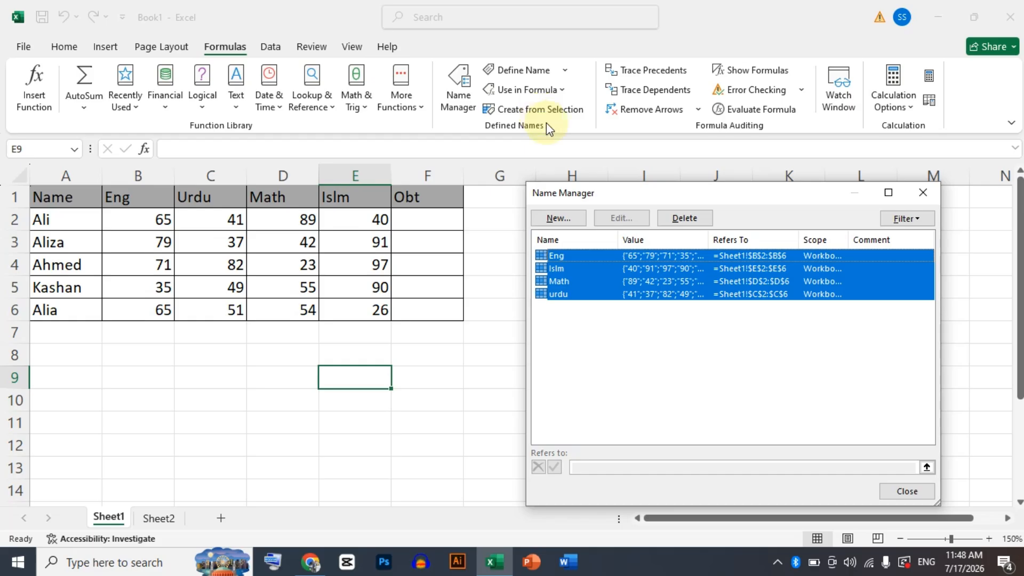
pyautogui.click(685, 222)
pyautogui.click(486, 322)
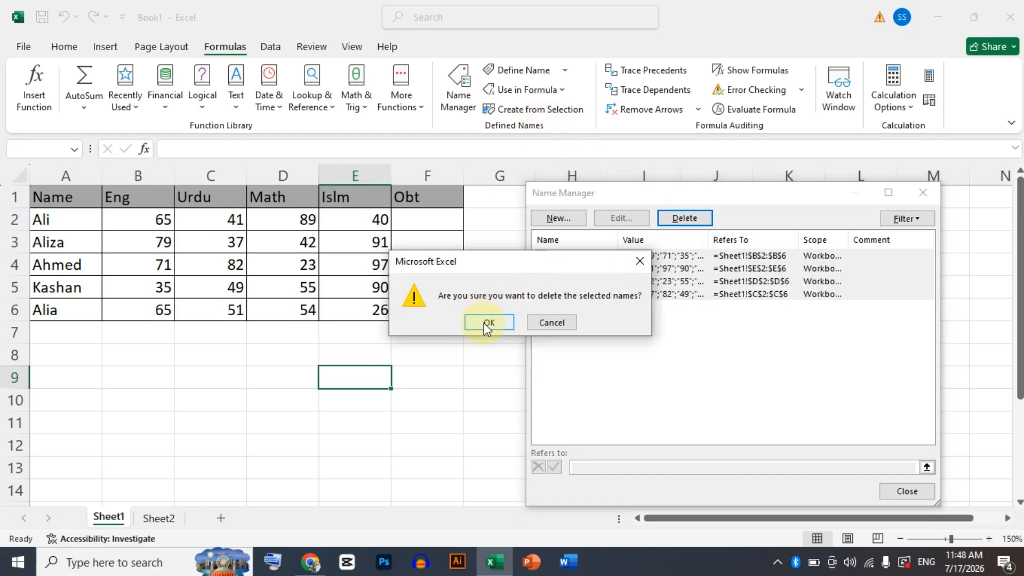
pyautogui.click(919, 195)
# Step: Create names from the selection A1:F6 using only the top row, and review them in Name Manager
pyautogui.moveTo(70, 201); pyautogui.dragTo(398, 304)
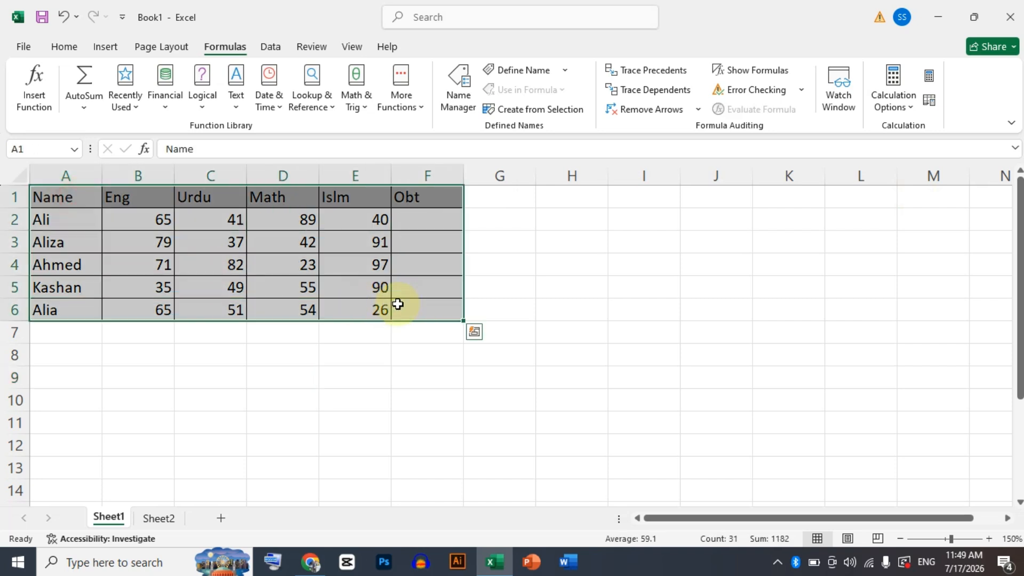
pyautogui.click(557, 110)
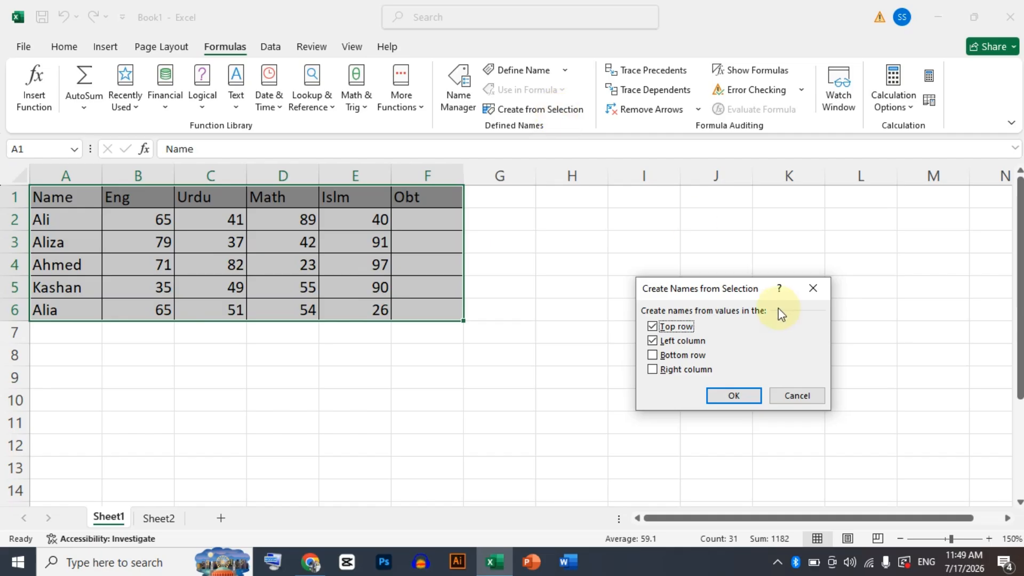
pyautogui.moveTo(748, 287); pyautogui.dragTo(587, 200)
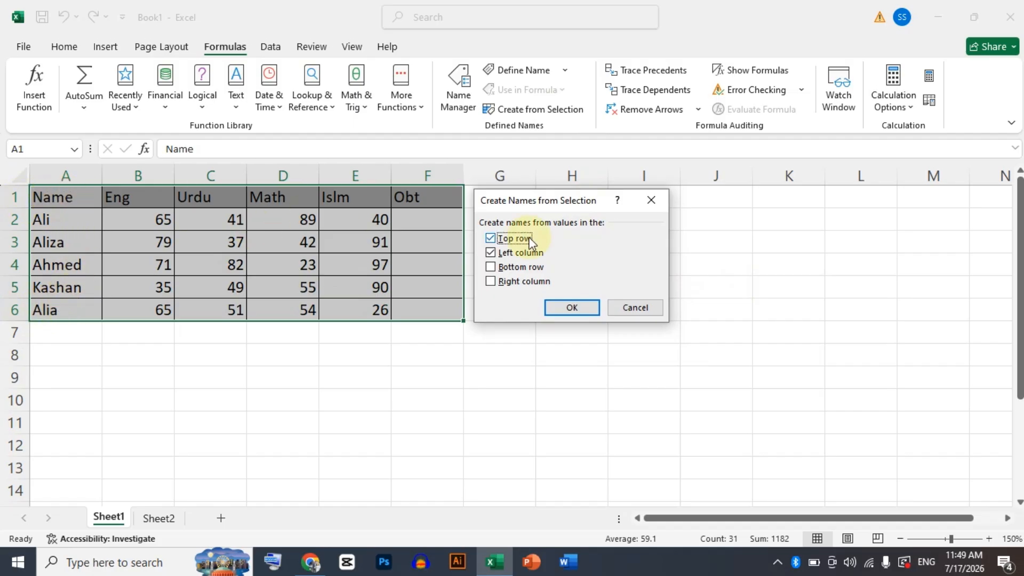
pyautogui.click(499, 254)
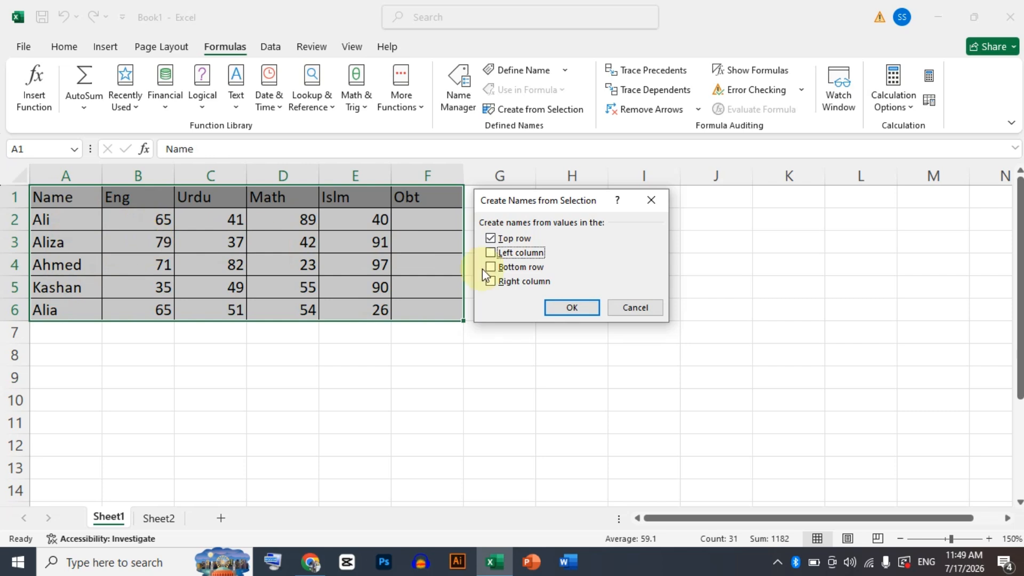
pyautogui.click(570, 307)
pyautogui.click(512, 265)
pyautogui.click(462, 92)
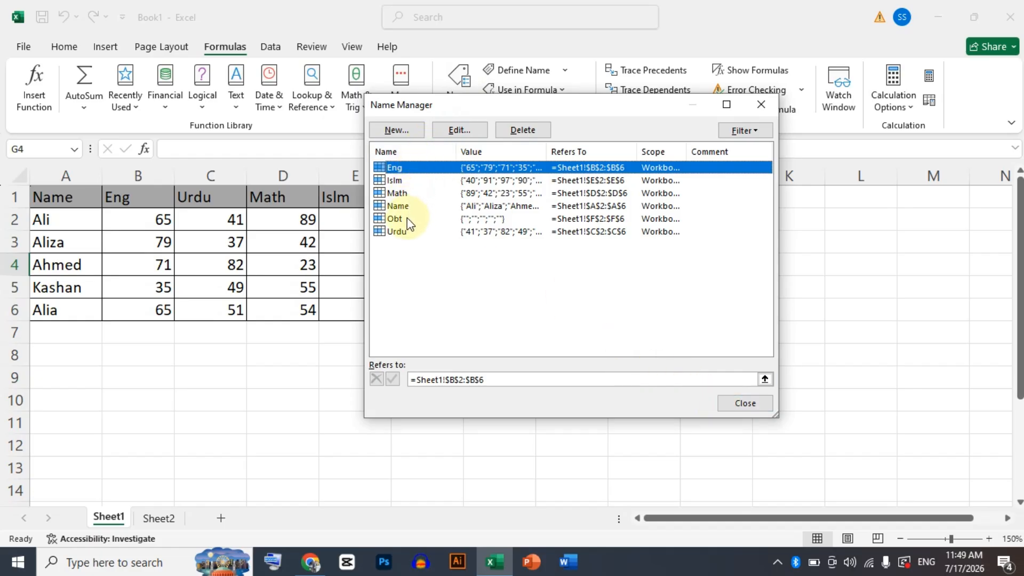
pyautogui.moveTo(458, 111); pyautogui.dragTo(649, 220)
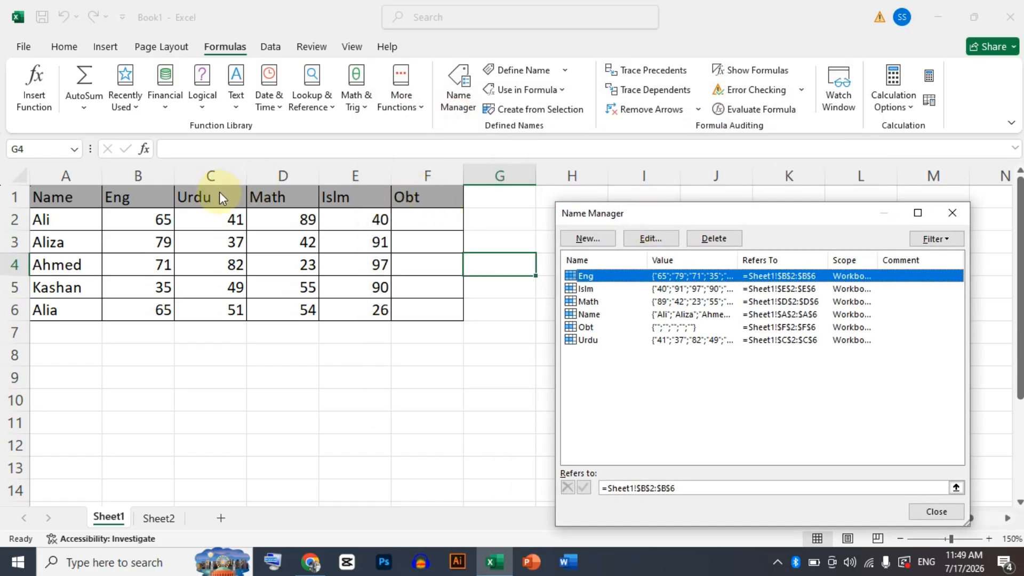
pyautogui.press('Escape')
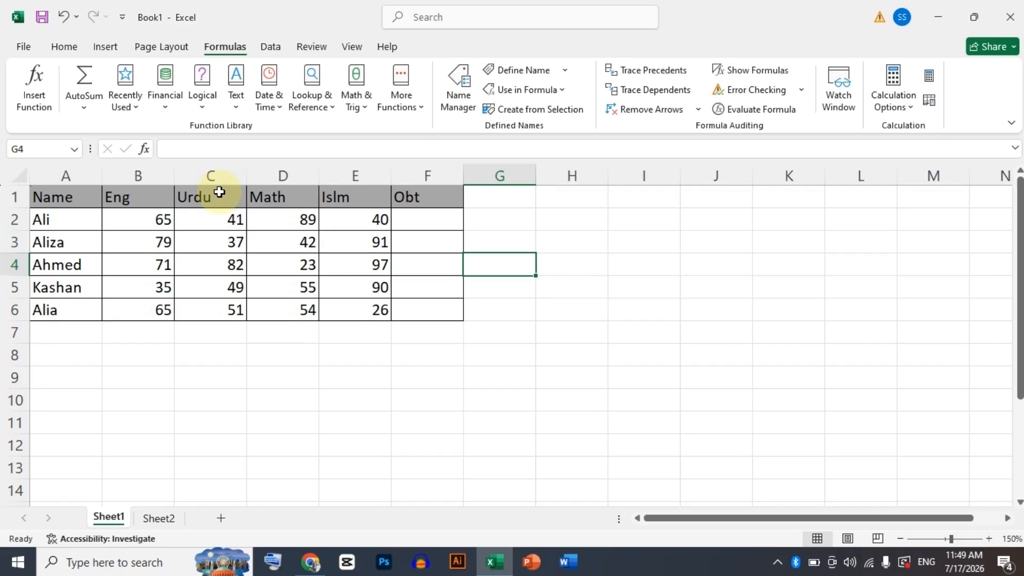
# Step: Enter the formula =eng+urdu in cell D8 using the defined names, and undo the entry
pyautogui.click(285, 357)
pyautogui.write('=')
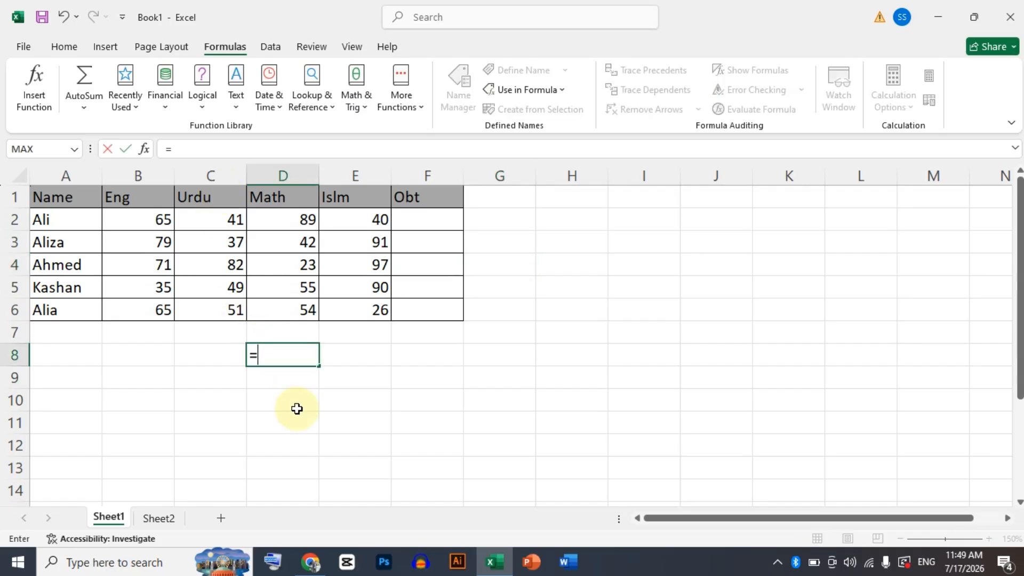
pyautogui.write('eng')
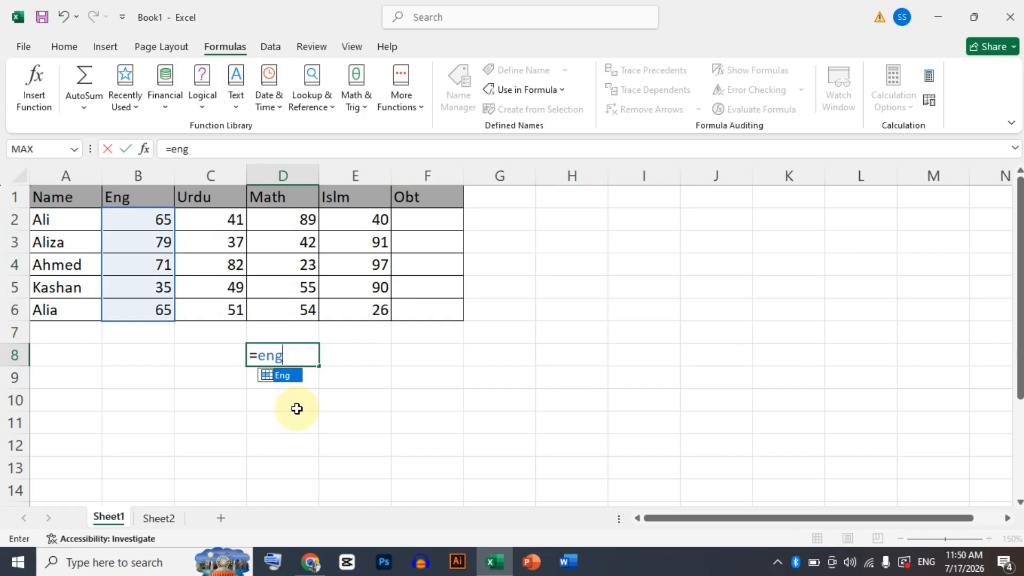
pyautogui.write('+')
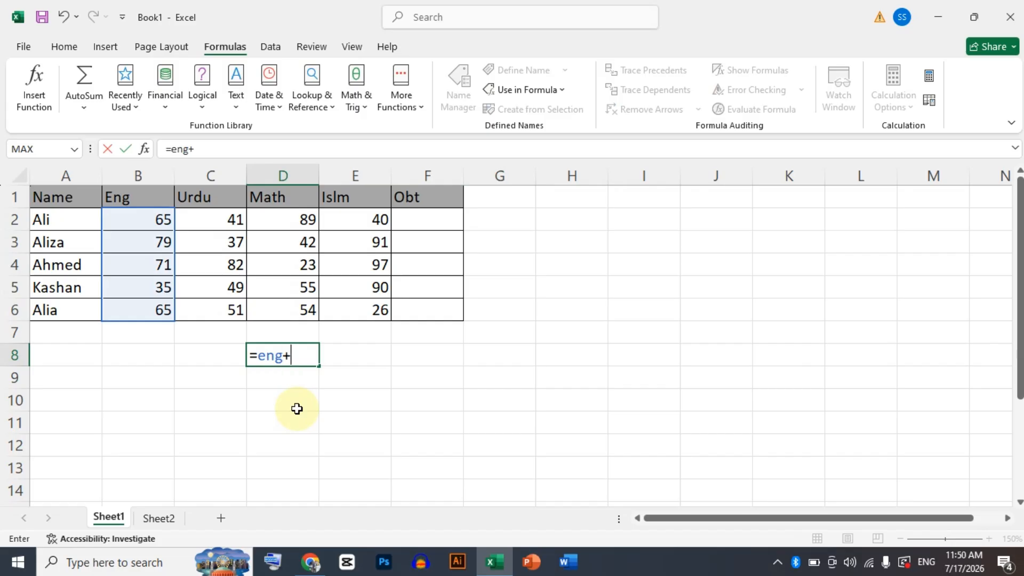
pyautogui.write('urdu')
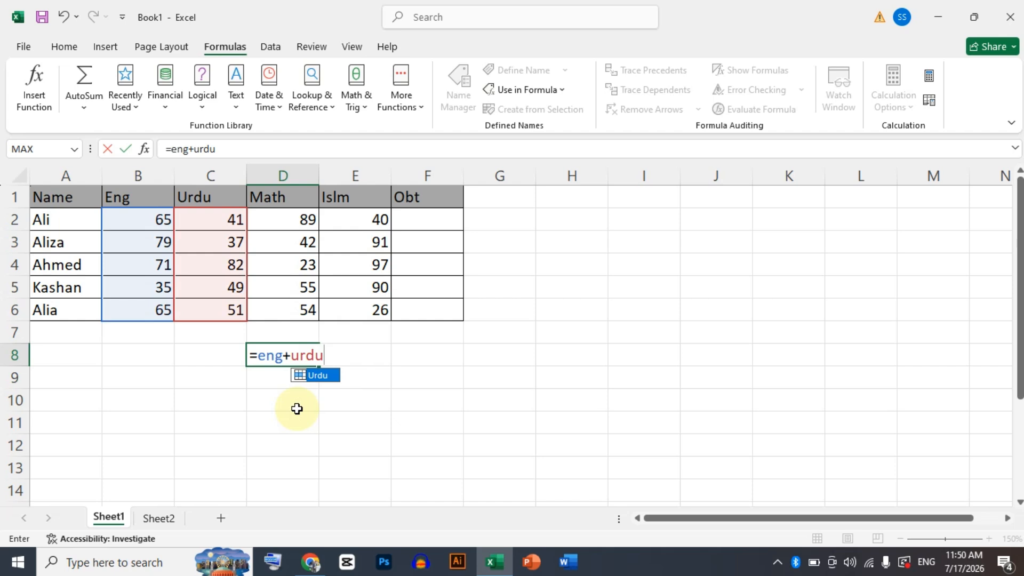
pyautogui.press('Return')
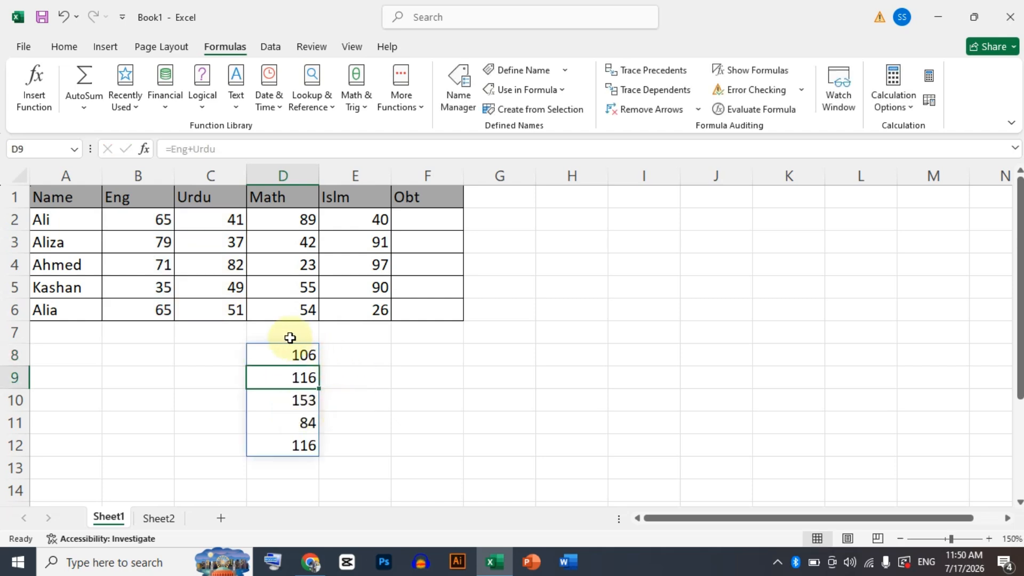
pyautogui.hotkey('ctrl', 'z')
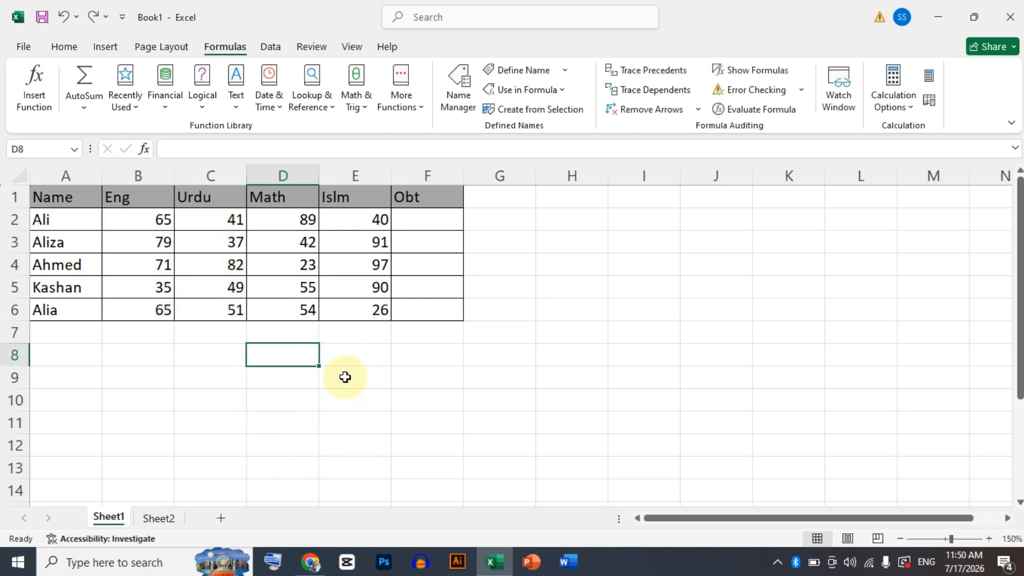
# Step: Enter the formula =Math+Islm in cell I5, completing both defined names from the suggestions, and undo the entry
pyautogui.click(624, 282)
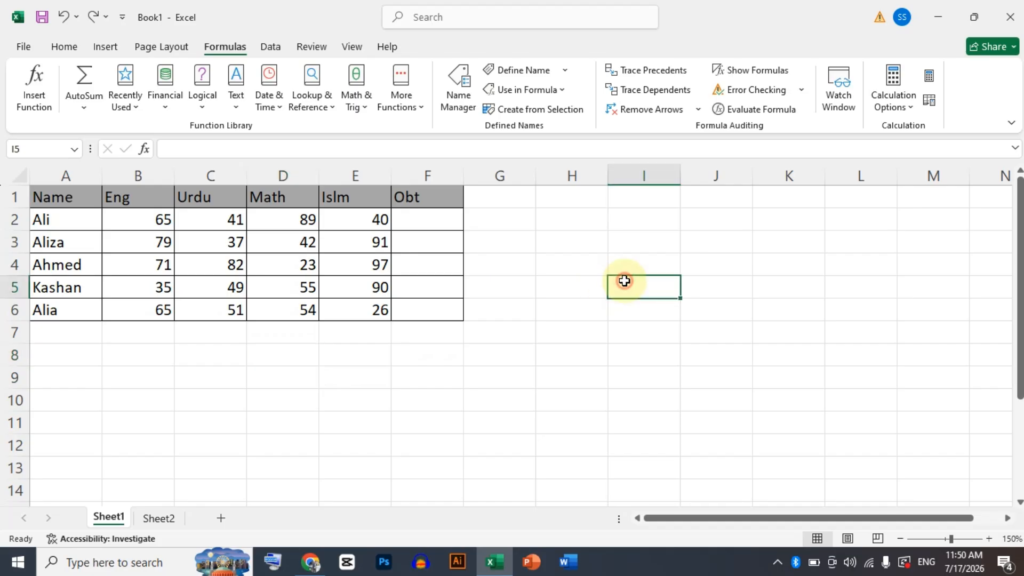
pyautogui.write('=math')
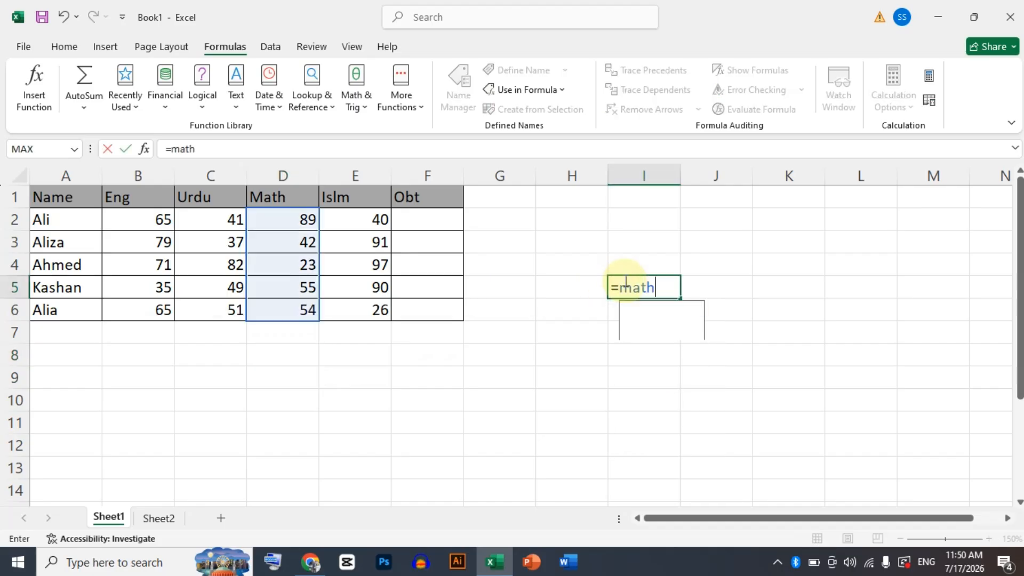
pyautogui.press('Tab')
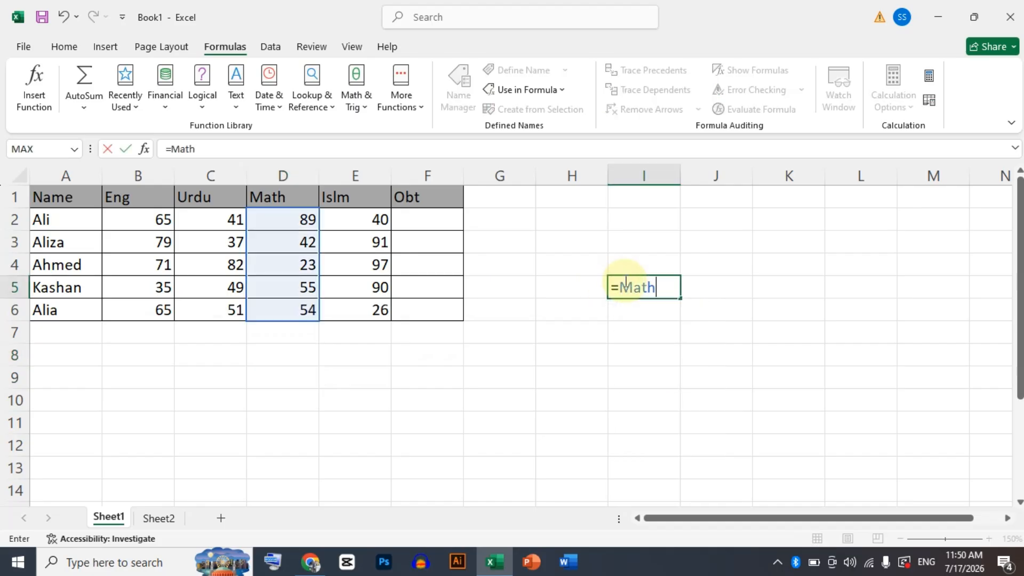
pyautogui.write('+')
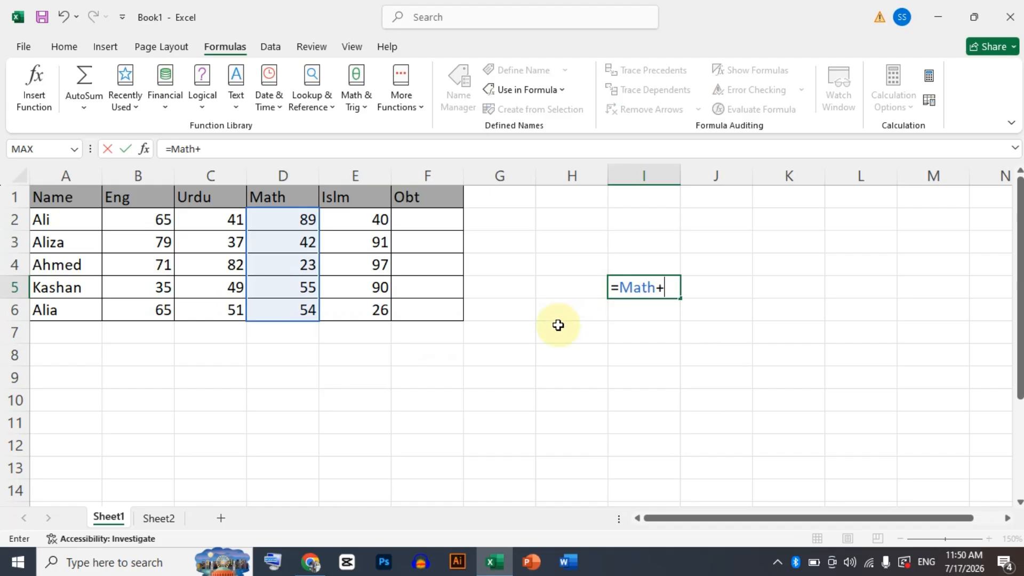
pyautogui.write('is')
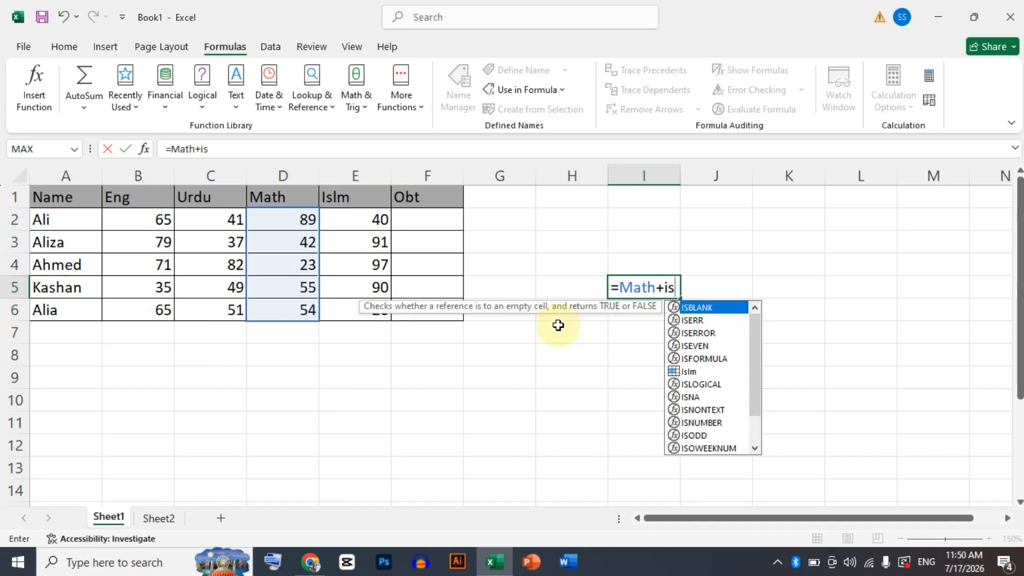
pyautogui.press('Down')
pyautogui.press('Down')
pyautogui.press('Tab')
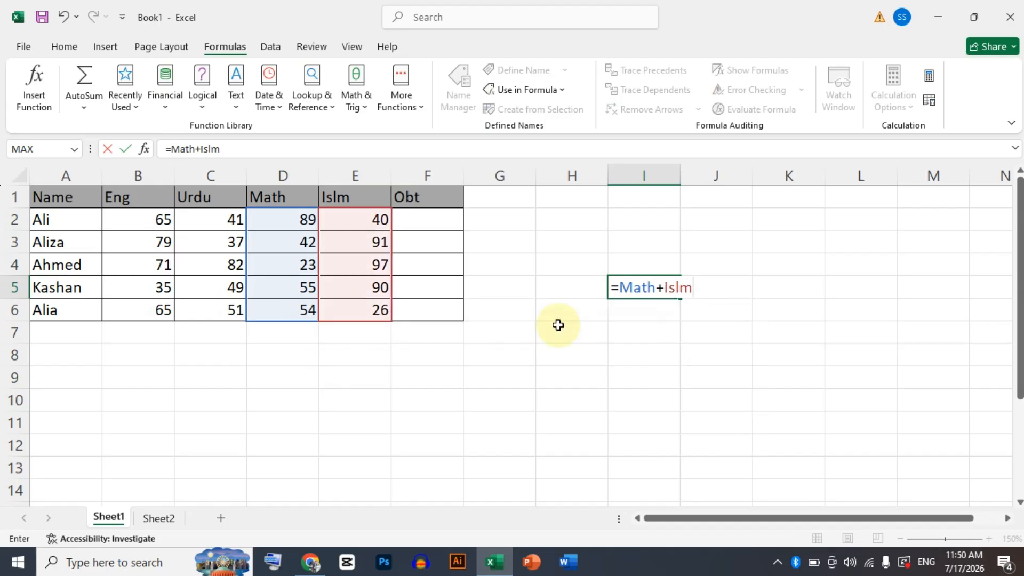
pyautogui.press('Return')
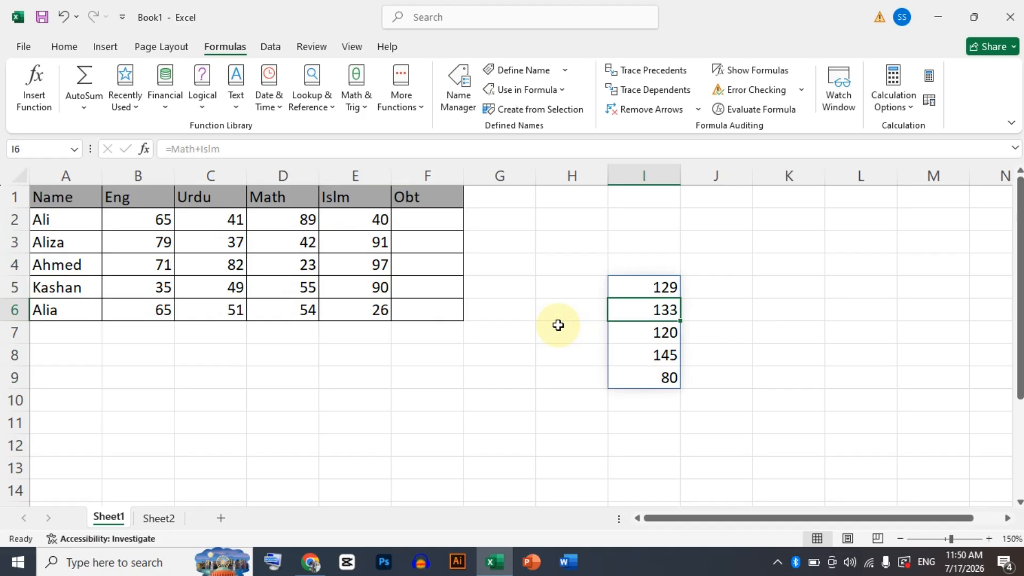
pyautogui.hotkey('ctrl', 'z')
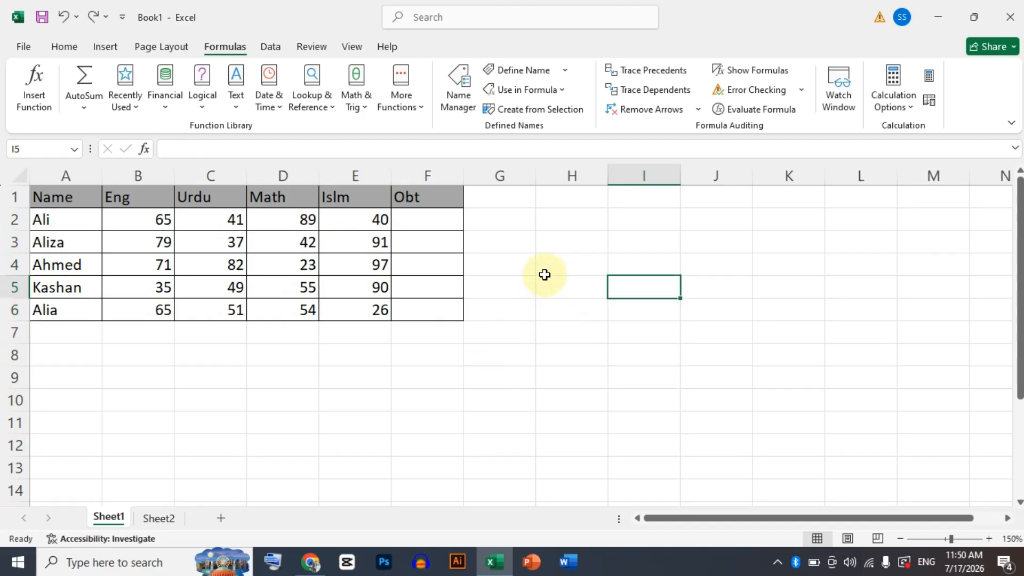
# Step: Check the Name Manager, and create names from the selection A1:E6 using only the left column
pyautogui.click(454, 90)
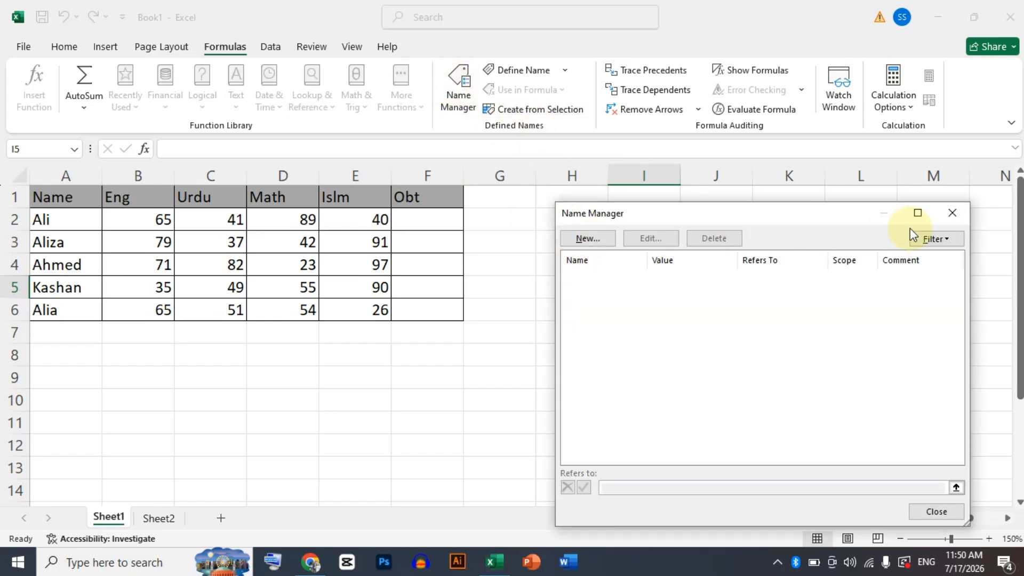
pyautogui.click(952, 212)
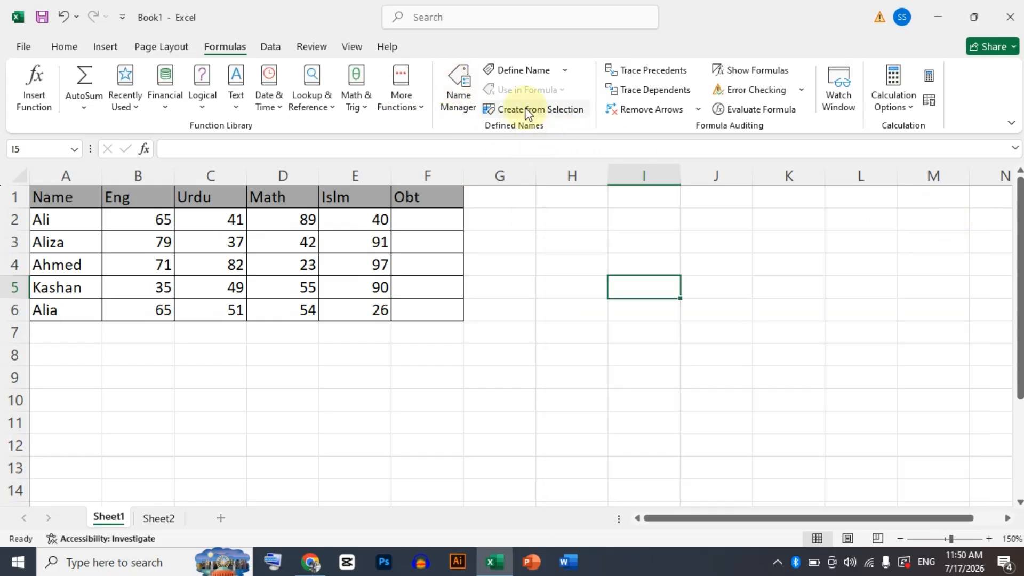
pyautogui.moveTo(72, 198); pyautogui.dragTo(374, 301)
pyautogui.click(561, 113)
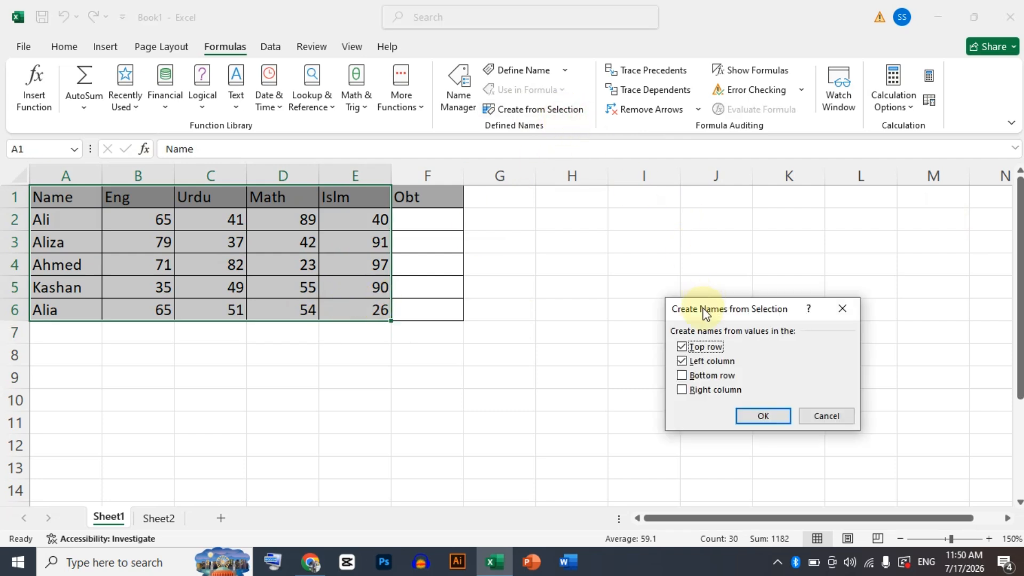
pyautogui.click(684, 347)
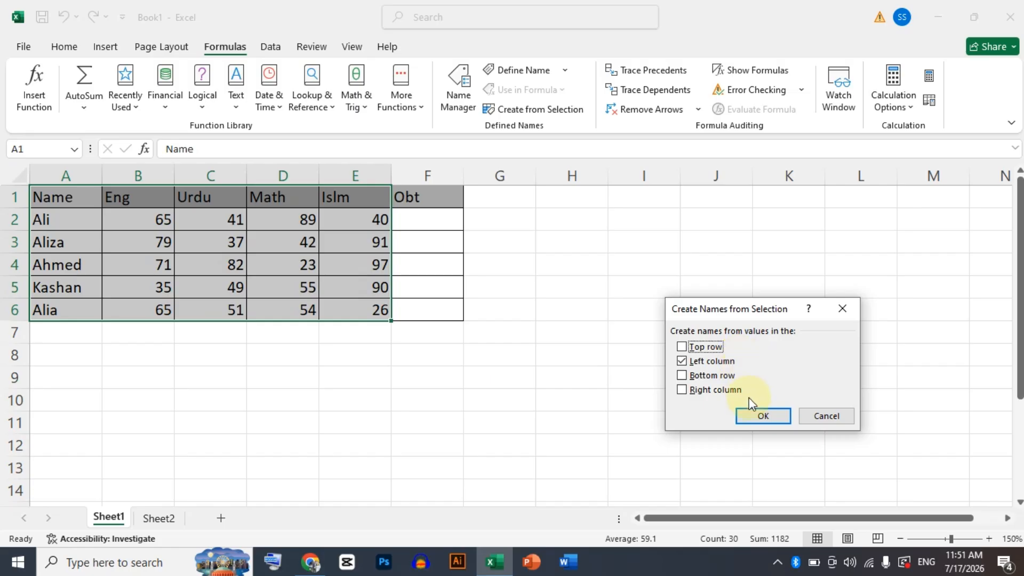
pyautogui.click(751, 416)
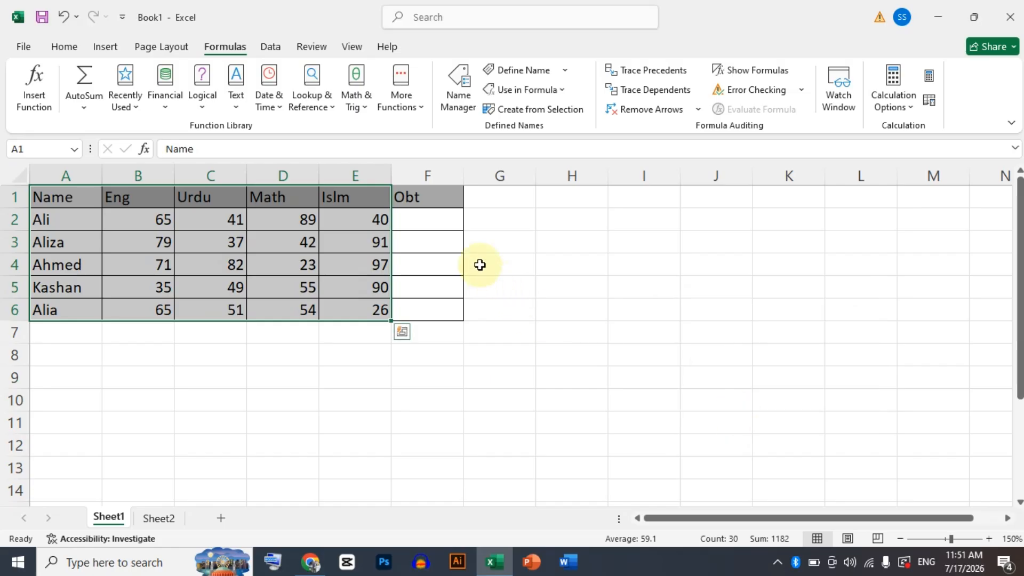
# Step: AutoSum the first student's marks in cell F2, using that row's defined name as the SUM argument
pyautogui.click(448, 217)
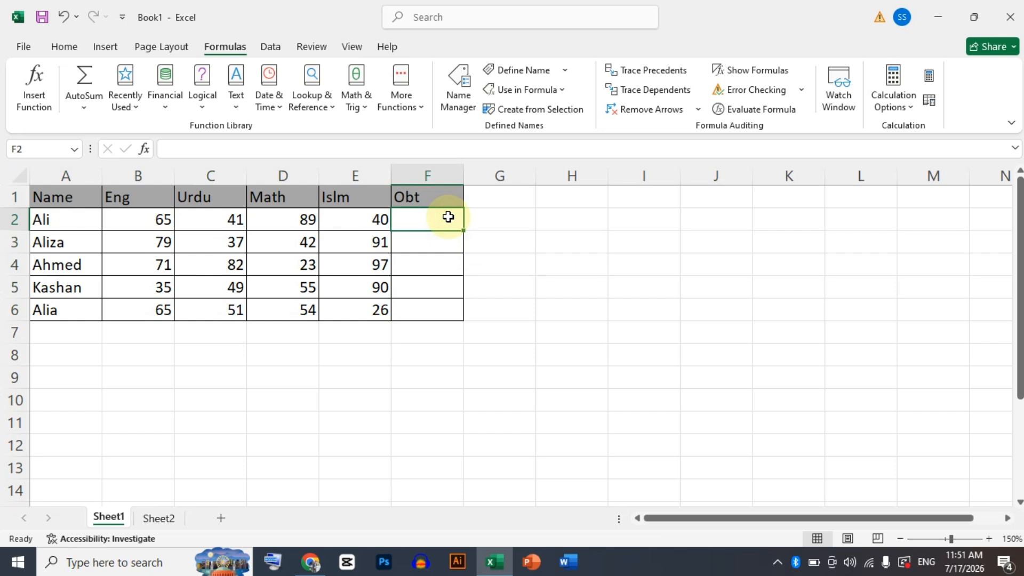
pyautogui.hotkey('alt', '=')
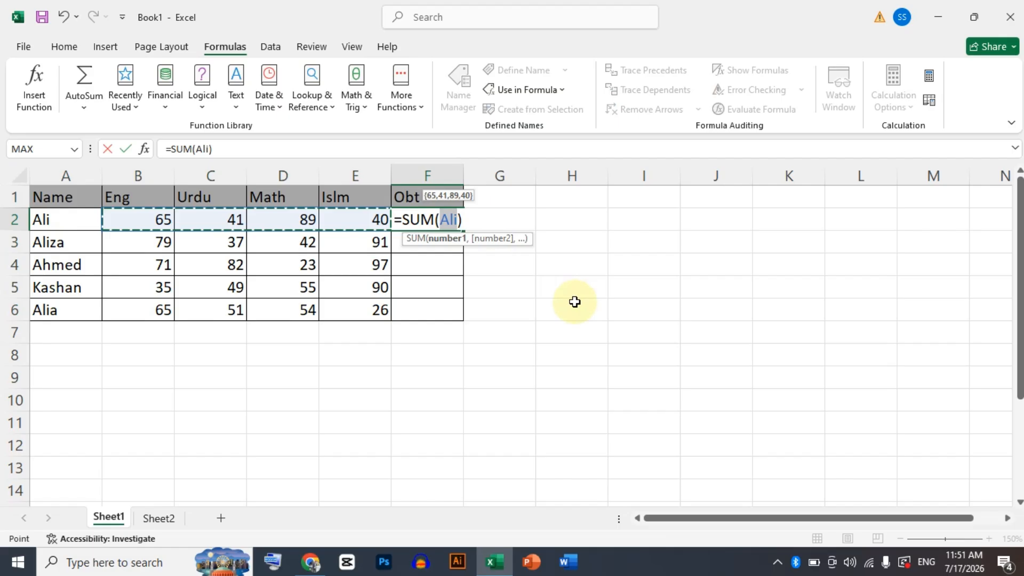
pyautogui.press('Return')
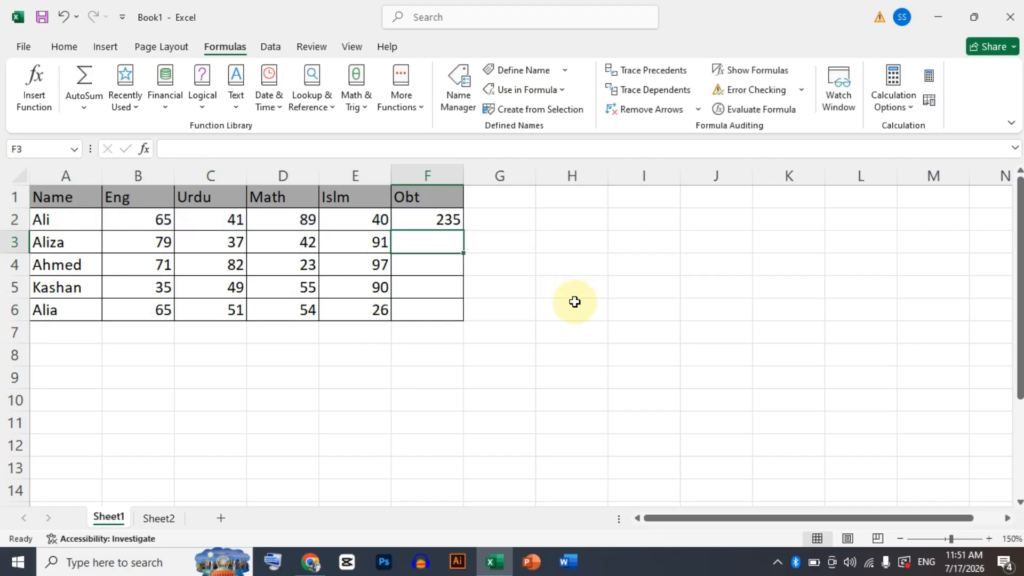
# Step: Total the second student's marks in cell F3 with SUM, using that row's defined name as the argument
pyautogui.write('=sum')
pyautogui.press('Tab')
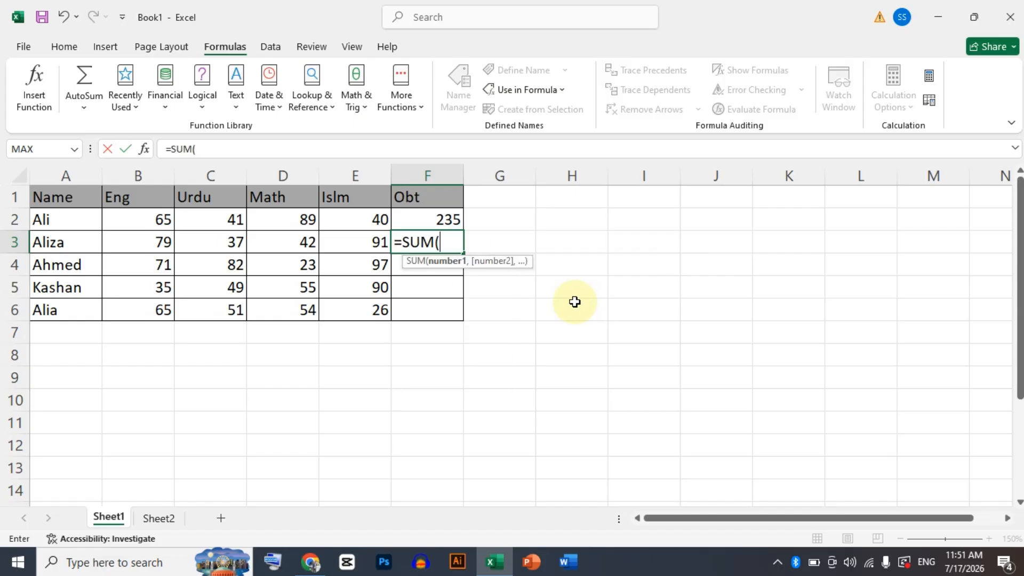
pyautogui.click(148, 244)
pyautogui.moveTo(148, 243); pyautogui.dragTo(323, 237)
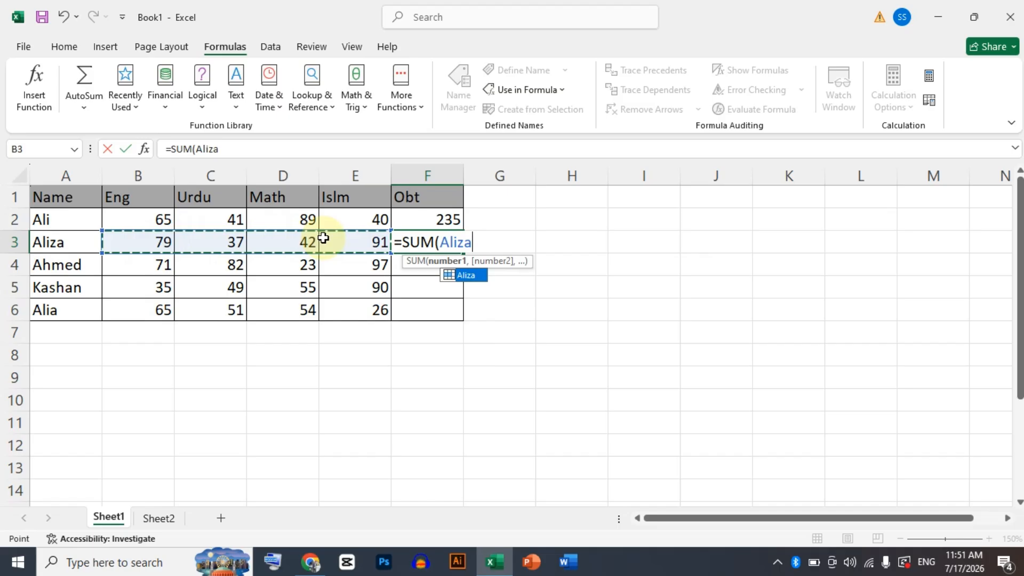
pyautogui.write(')')
pyautogui.press('Return')
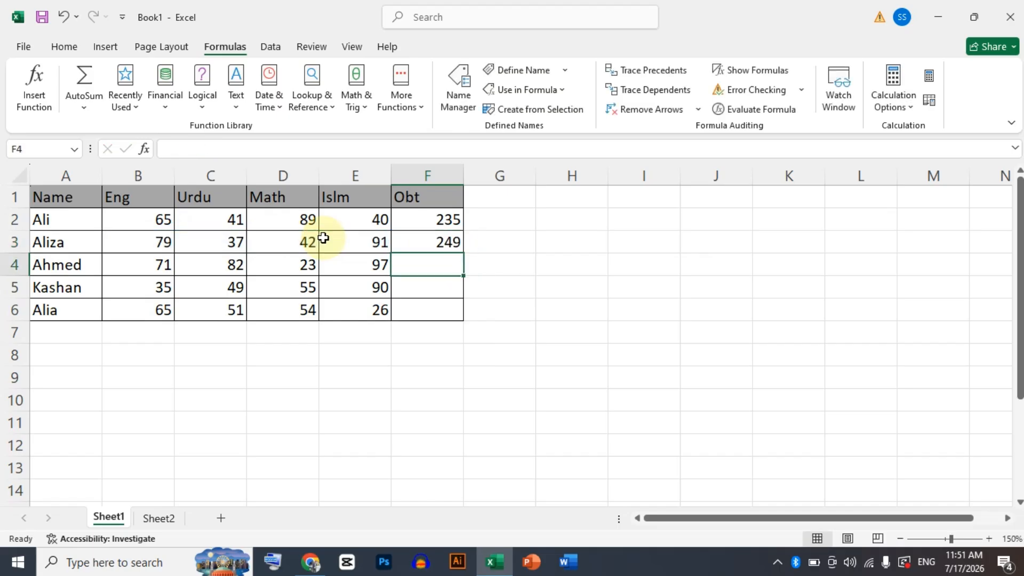
# Step: Total the third student's marks in cell F4 with SUM, using that row's defined name as the argument
pyautogui.write('=sum')
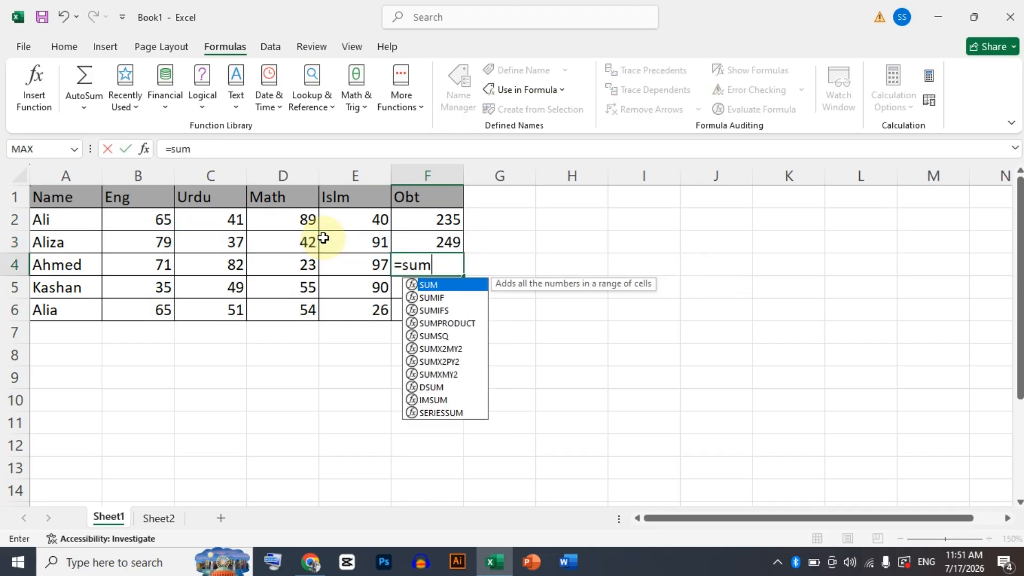
pyautogui.press('Tab')
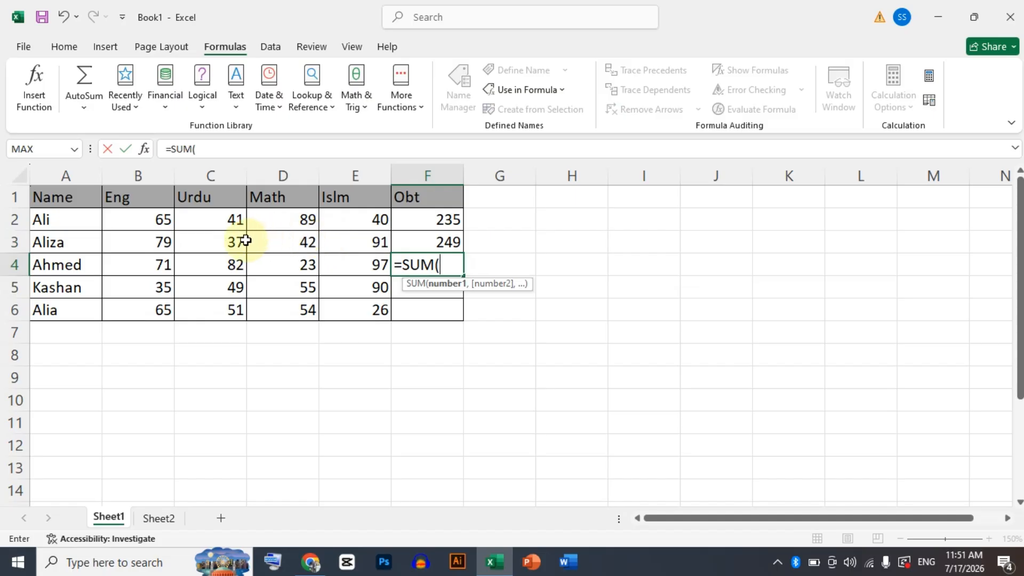
pyautogui.moveTo(155, 267); pyautogui.dragTo(340, 263)
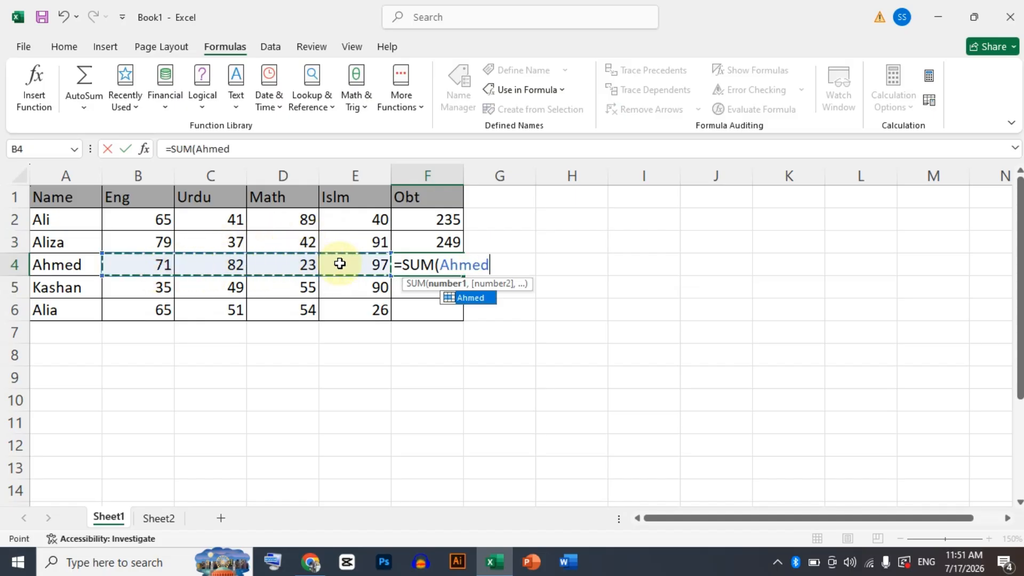
pyautogui.write(')')
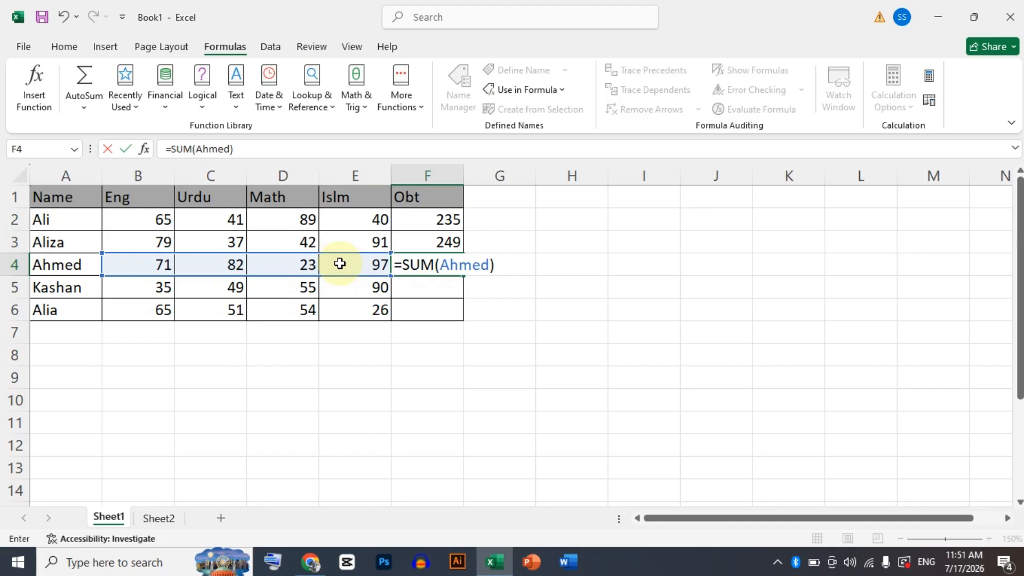
pyautogui.press('Return')
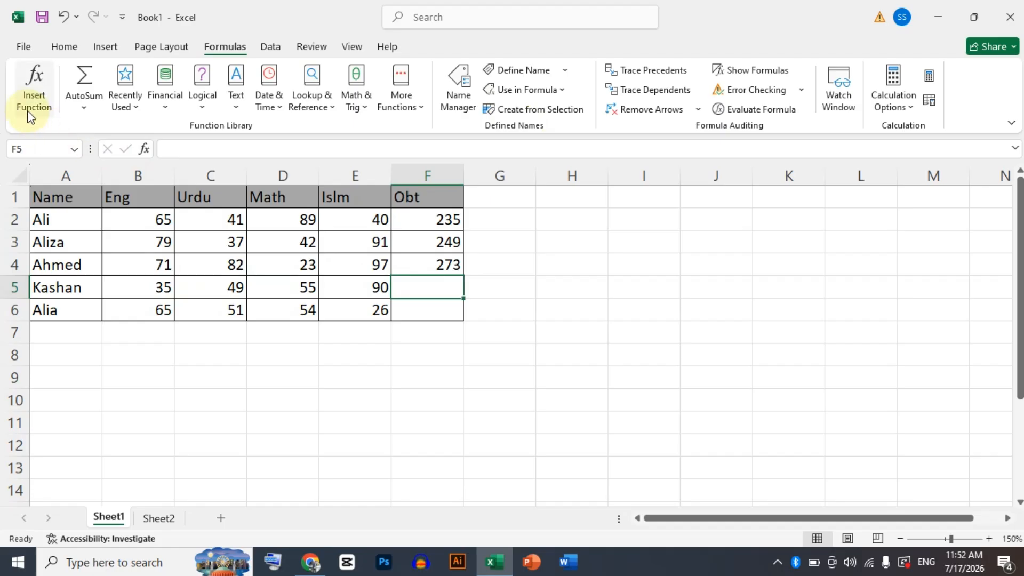
pyautogui.click(594, 286)
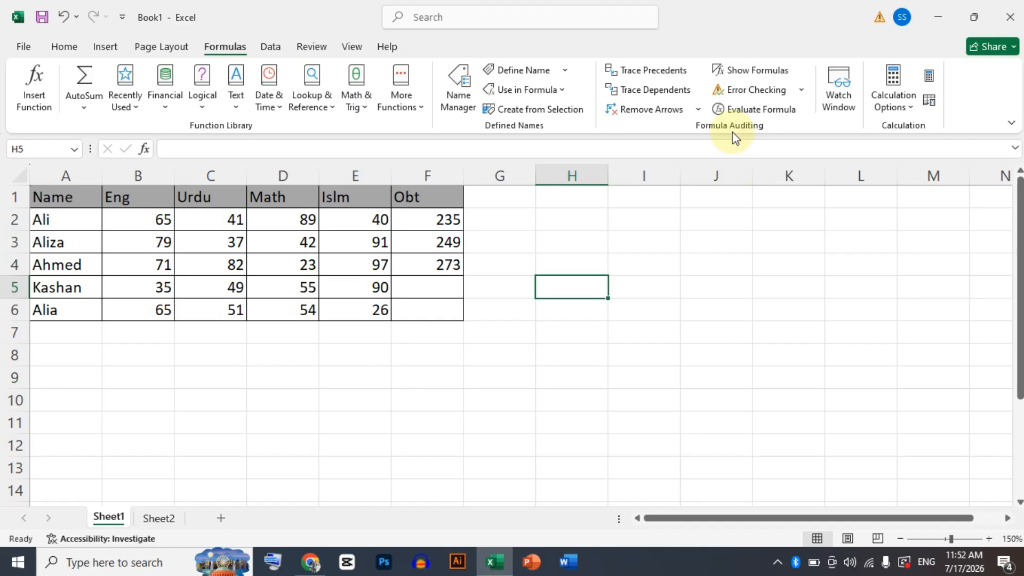
# Step: On Sheet2, enter the formula =D8+G11+J8+F5 in cell I15
pyautogui.hotkey('ctrl', 'pagedown')
pyautogui.write('=')
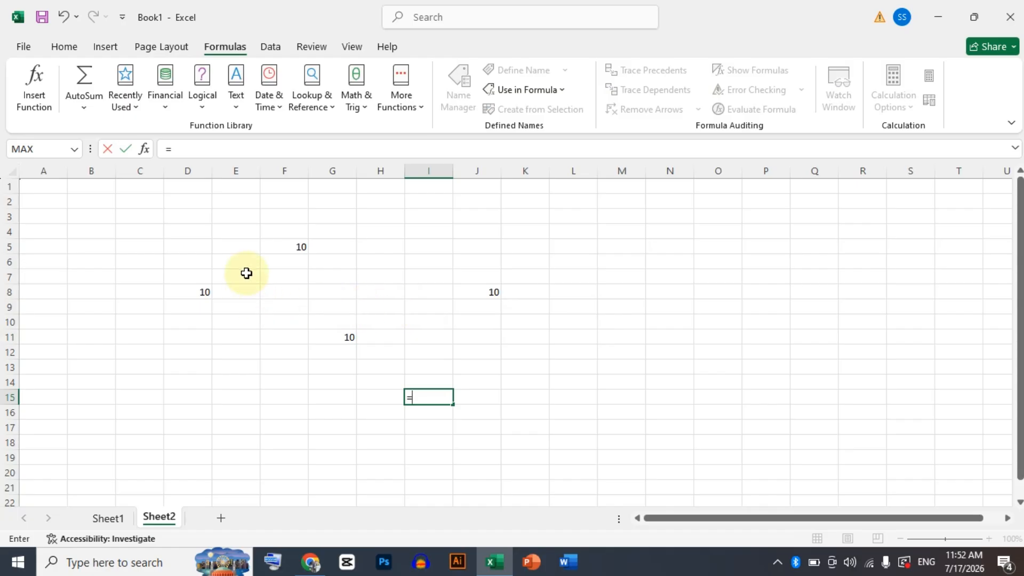
pyautogui.click(203, 295)
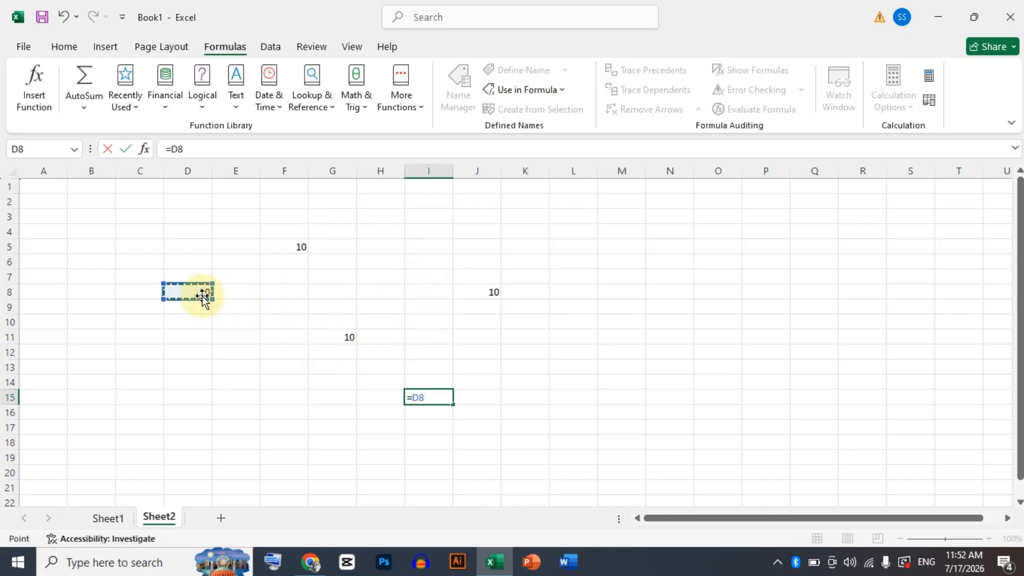
pyautogui.write('+')
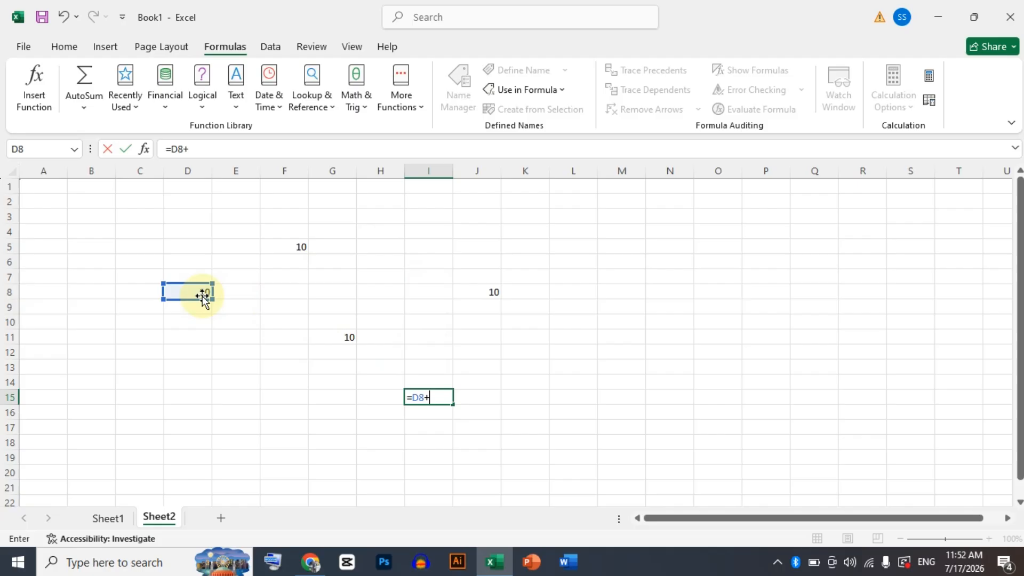
pyautogui.click(343, 334)
pyautogui.write('+')
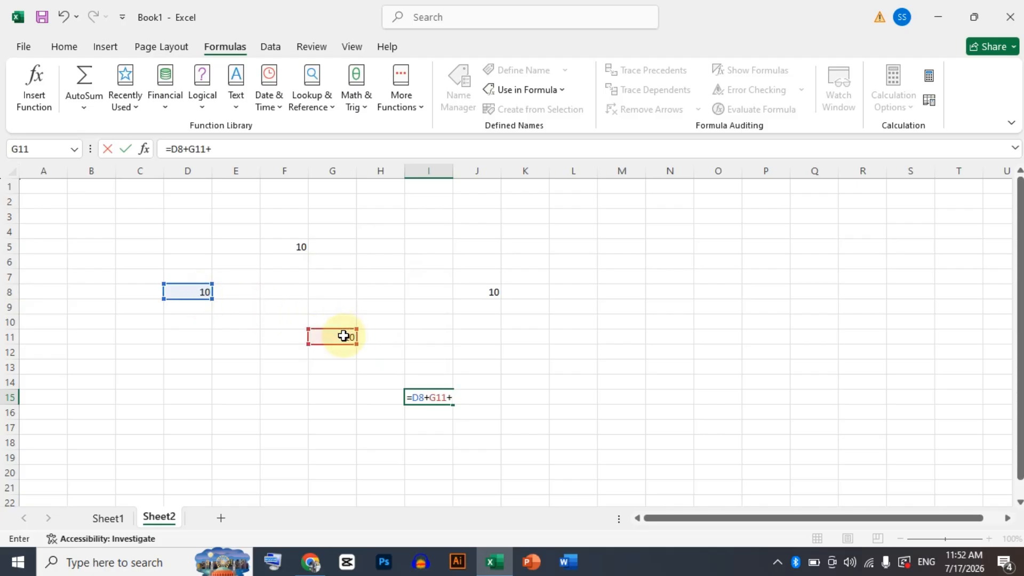
pyautogui.click(494, 291)
pyautogui.write('+')
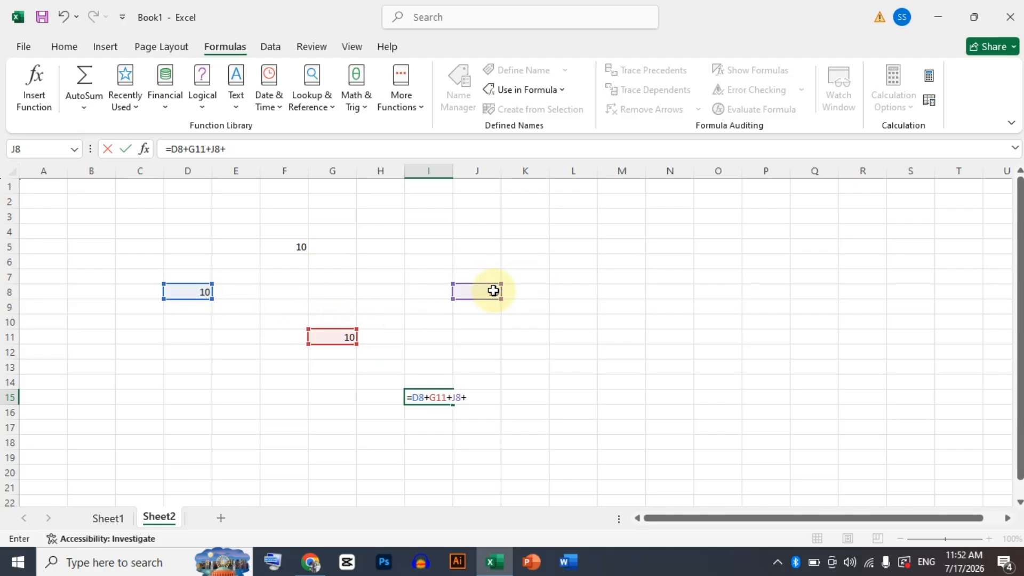
pyautogui.click(300, 251)
pyautogui.press('Return')
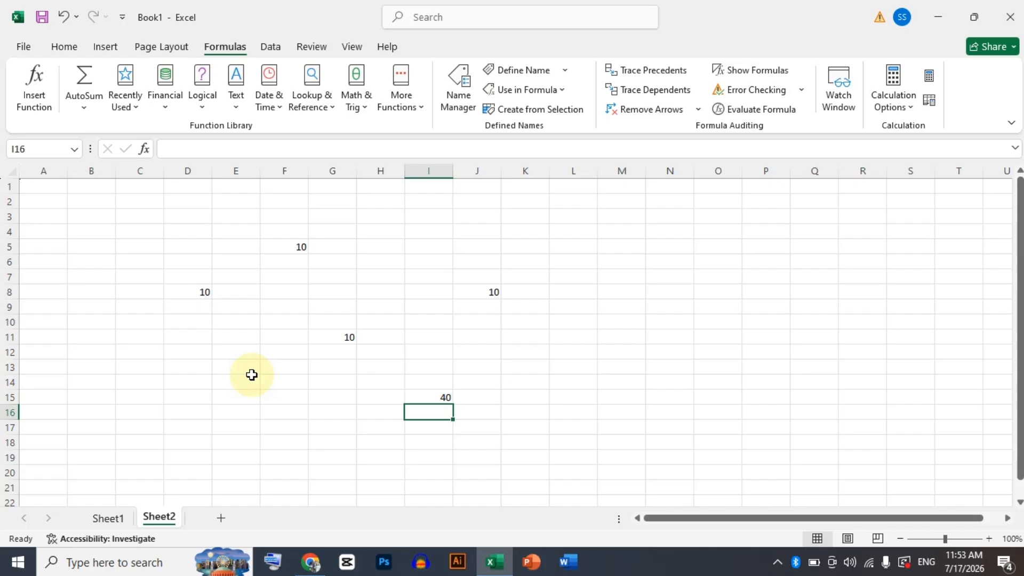
# Step: Enter the value 100 in cell D4 and 50 in cell H7
pyautogui.click(195, 235)
pyautogui.write('100')
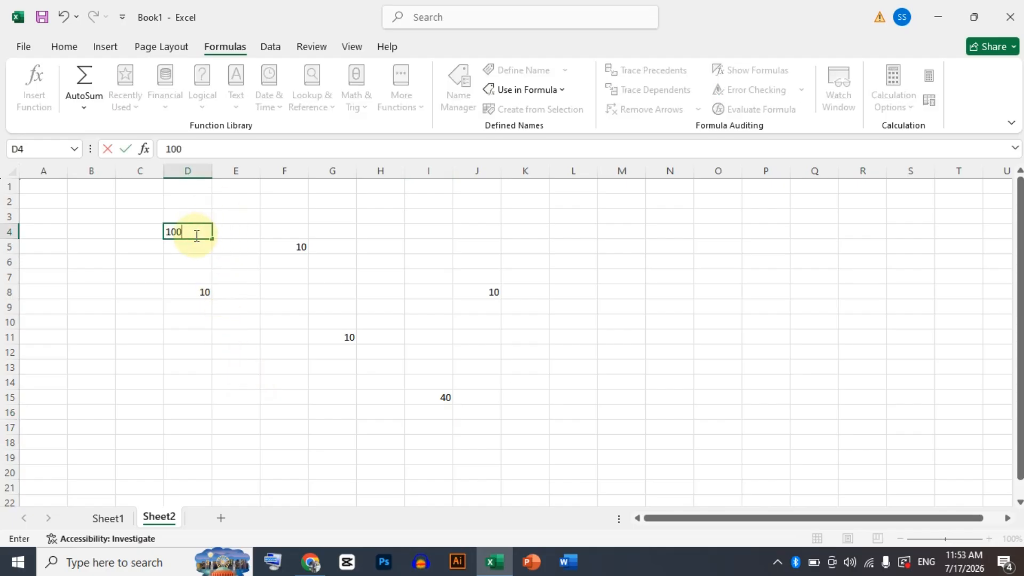
pyautogui.press('Right')
pyautogui.press('Right')
pyautogui.press('Right')
pyautogui.press('Right')
pyautogui.press('Down')
pyautogui.press('Down')
pyautogui.press('Down')
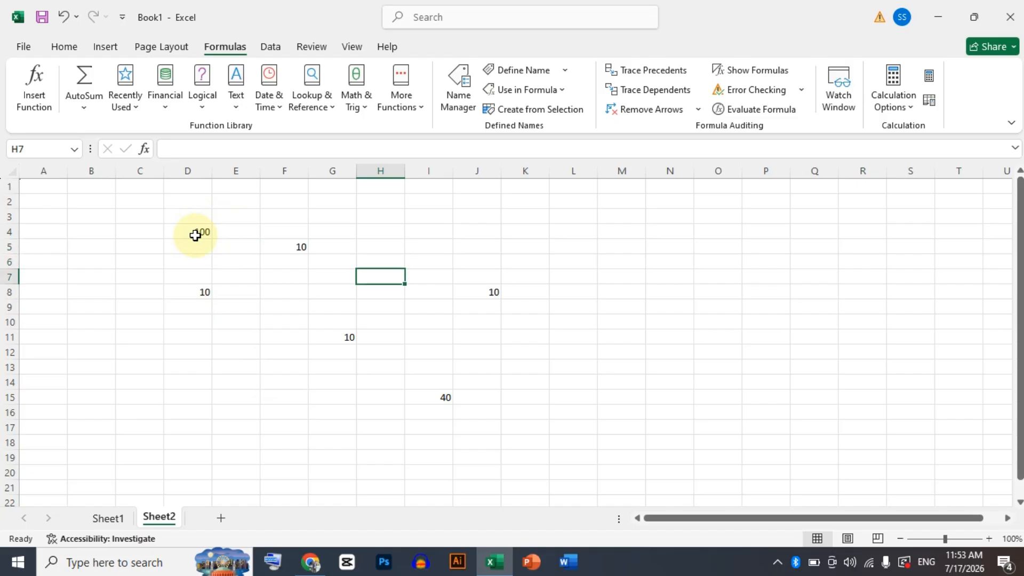
pyautogui.write('50')
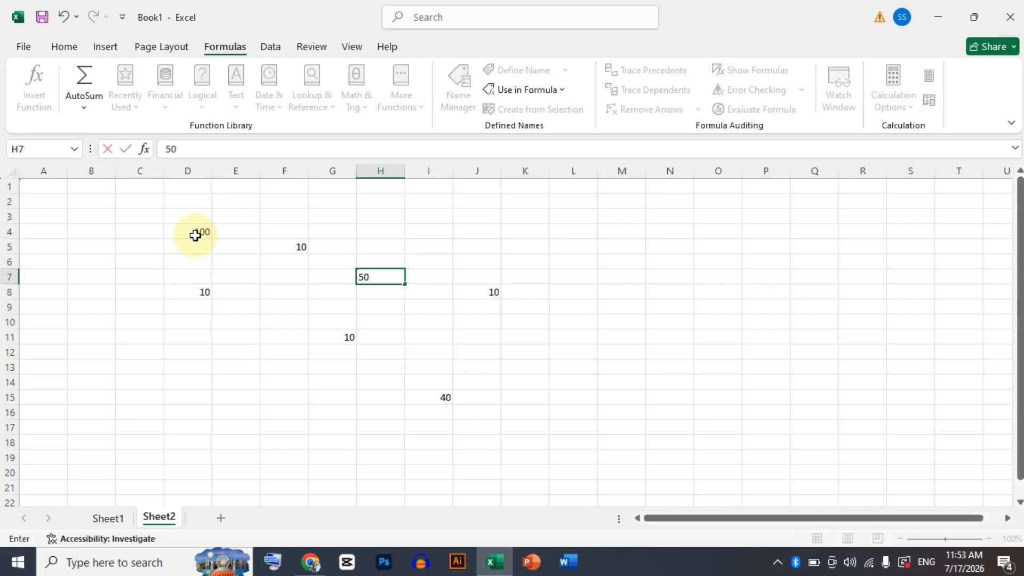
pyautogui.press('Return')
# Step: Enter the value 20 in cell E14
pyautogui.press('Down')
pyautogui.press('Down')
pyautogui.press('Down')
pyautogui.press('Down')
pyautogui.press('Down')
pyautogui.press('Left')
pyautogui.press('Left')
pyautogui.press('Left')
pyautogui.press('Left')
pyautogui.press('Down')
pyautogui.press('Right')
pyautogui.write('20')
# Step: Enter the value 40 in cell I3
pyautogui.press('Right')
pyautogui.press('Right')
pyautogui.press('Right')
pyautogui.press('Up')
pyautogui.press('Up')
pyautogui.press('Up')
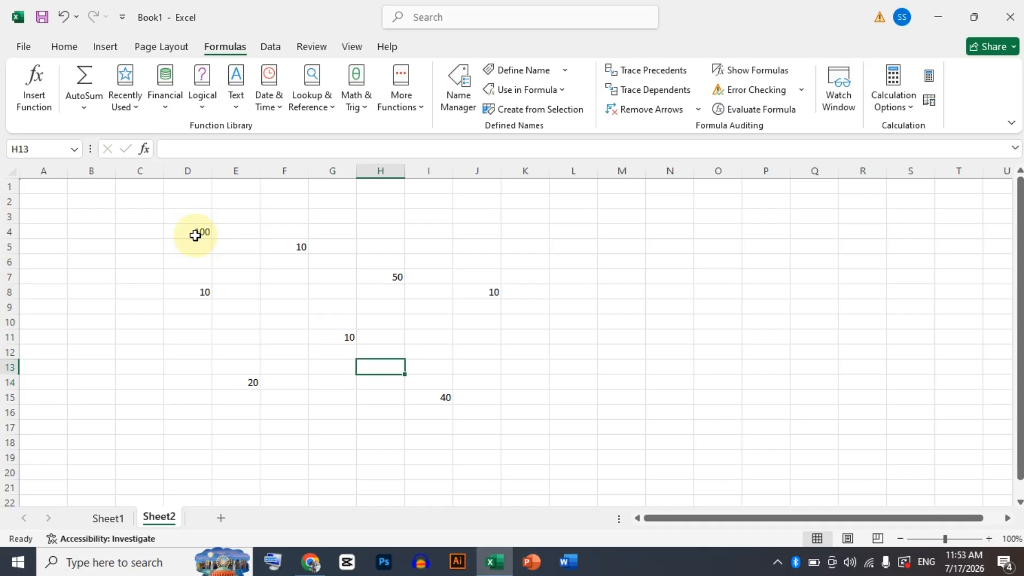
pyautogui.press('Right')
pyautogui.press('Up')
pyautogui.press('Up')
pyautogui.press('Up')
pyautogui.press('Up')
pyautogui.press('Up')
pyautogui.press('Up')
pyautogui.press('Up')
pyautogui.press('Up')
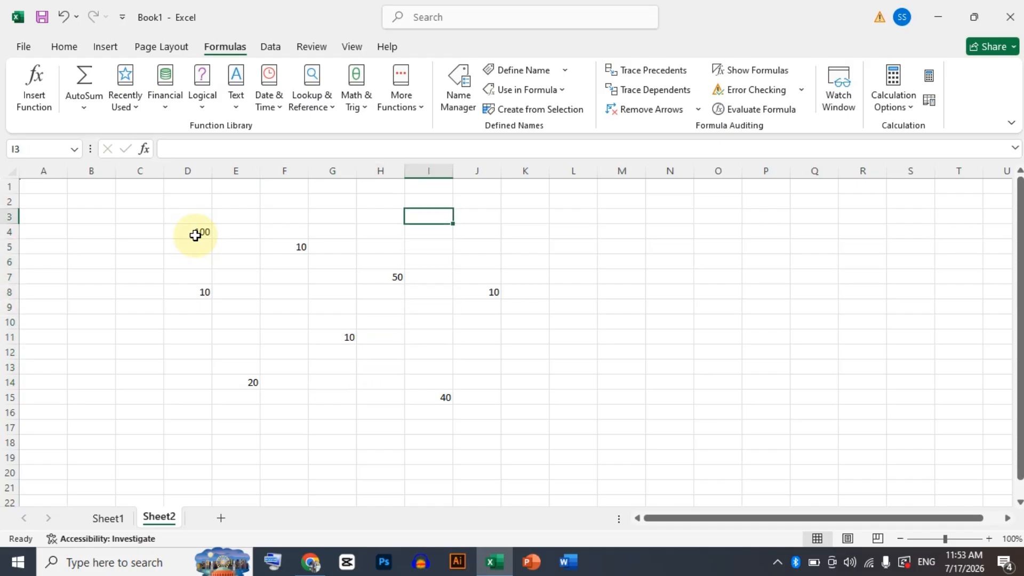
pyautogui.write('40')
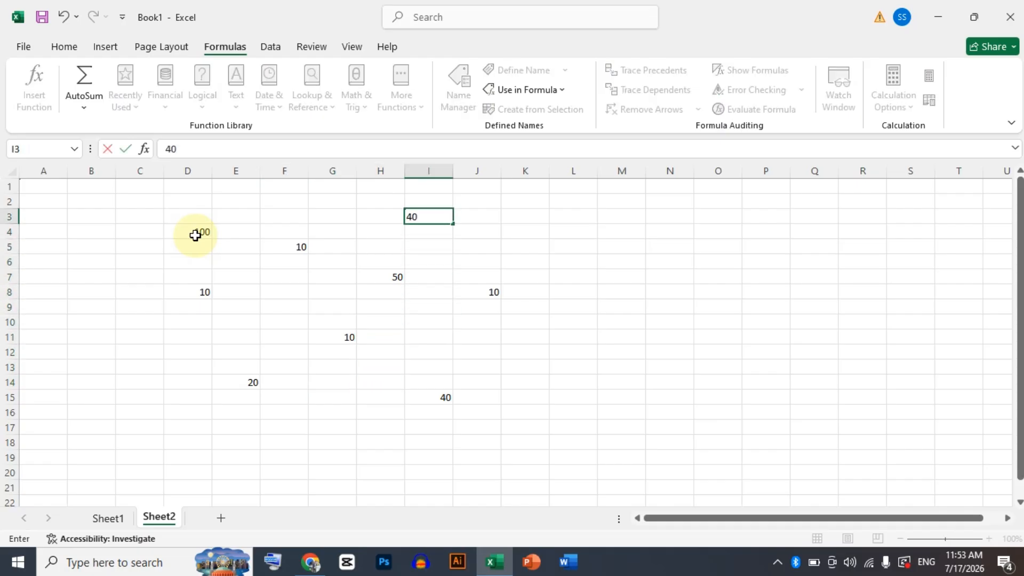
pyautogui.press('Down')
pyautogui.press('Down')
pyautogui.press('Left')
pyautogui.press('Left')
pyautogui.press('Left')
pyautogui.press('Left')
pyautogui.press('Down')
pyautogui.press('Down')
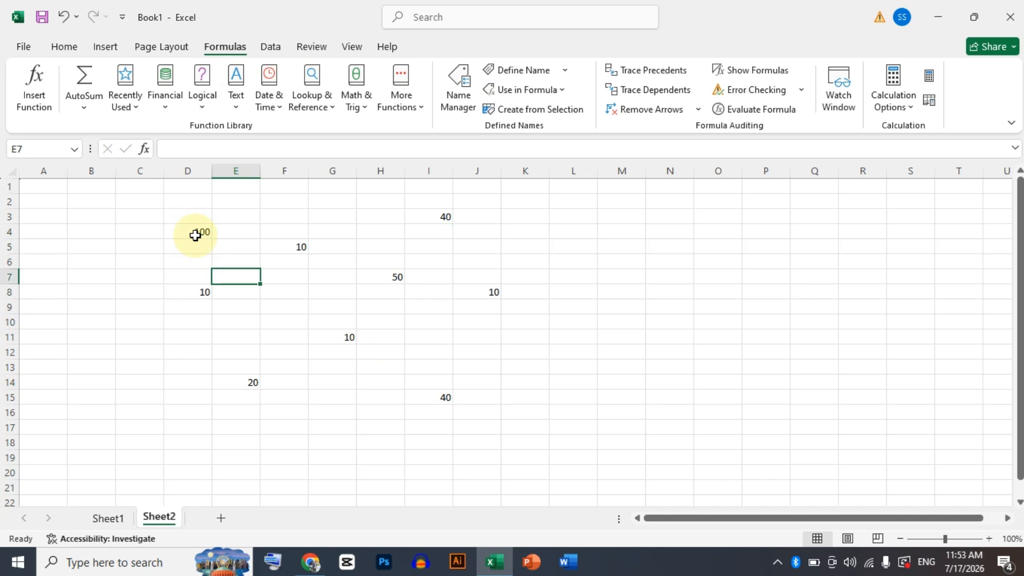
pyautogui.click(600, 320)
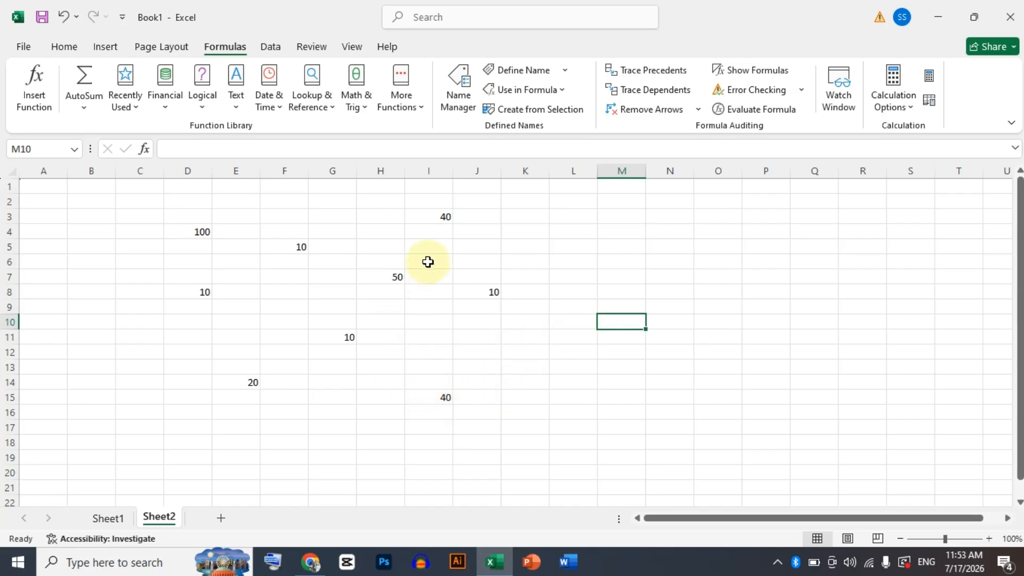
# Step: Try to trace the precedents of cell I3, and trace the precedents of the formula in cell I15
pyautogui.click(429, 217)
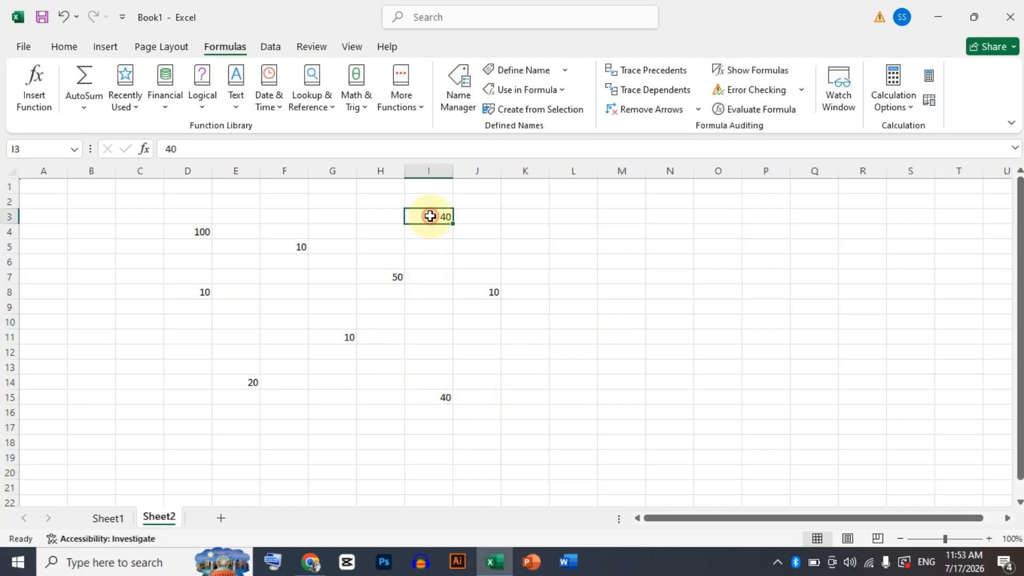
pyautogui.click(643, 74)
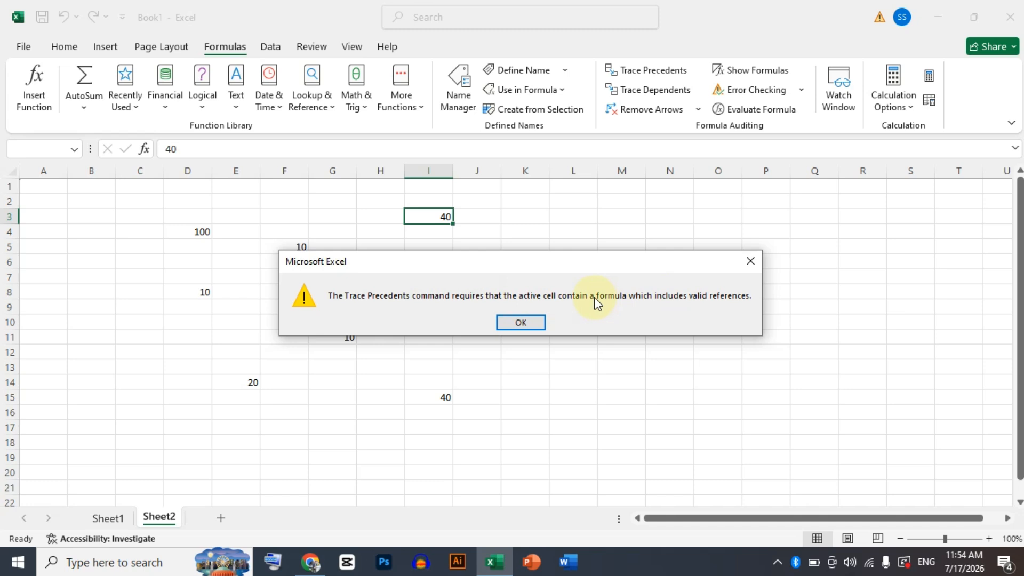
pyautogui.click(526, 322)
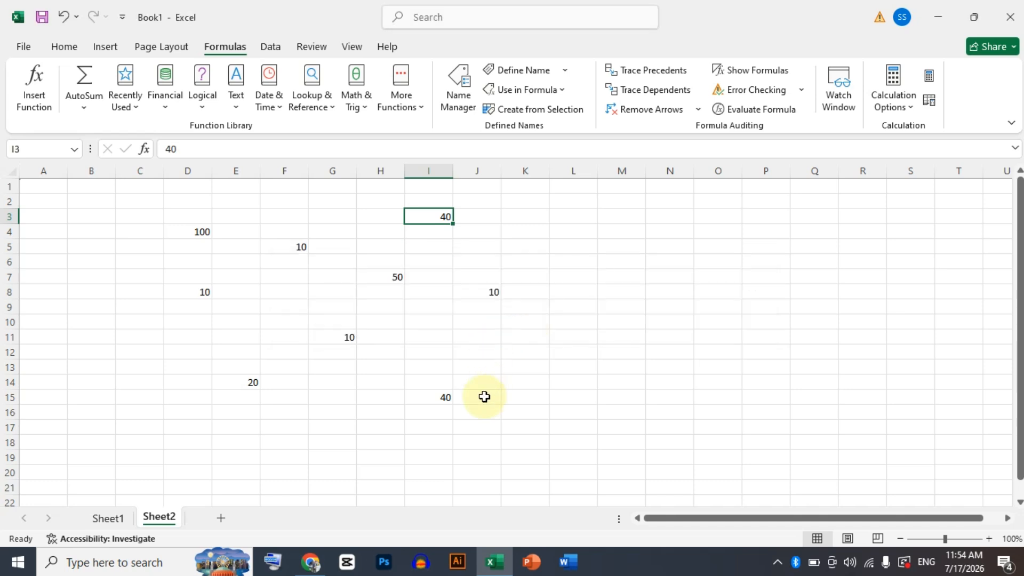
pyautogui.click(444, 398)
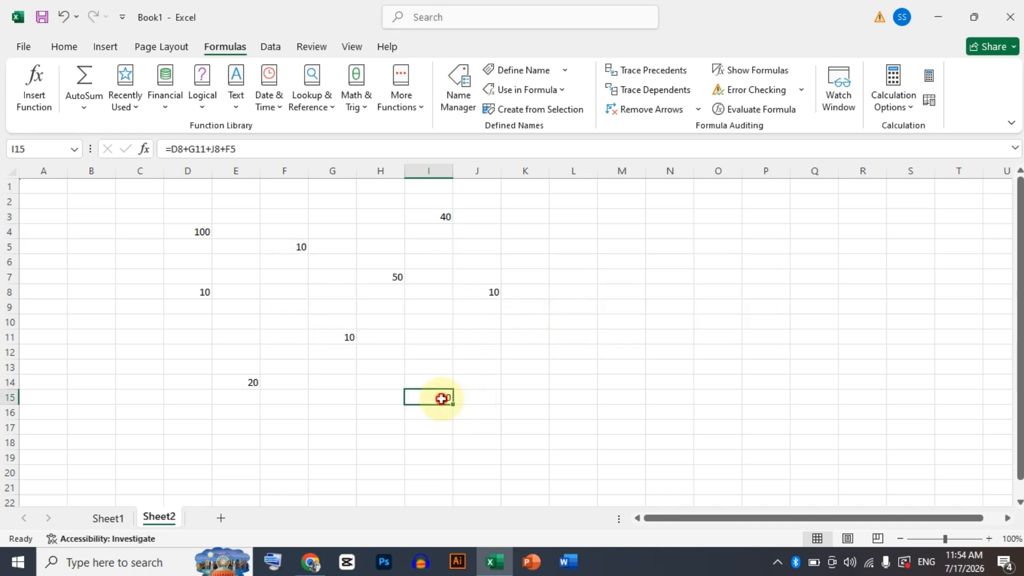
pyautogui.click(647, 72)
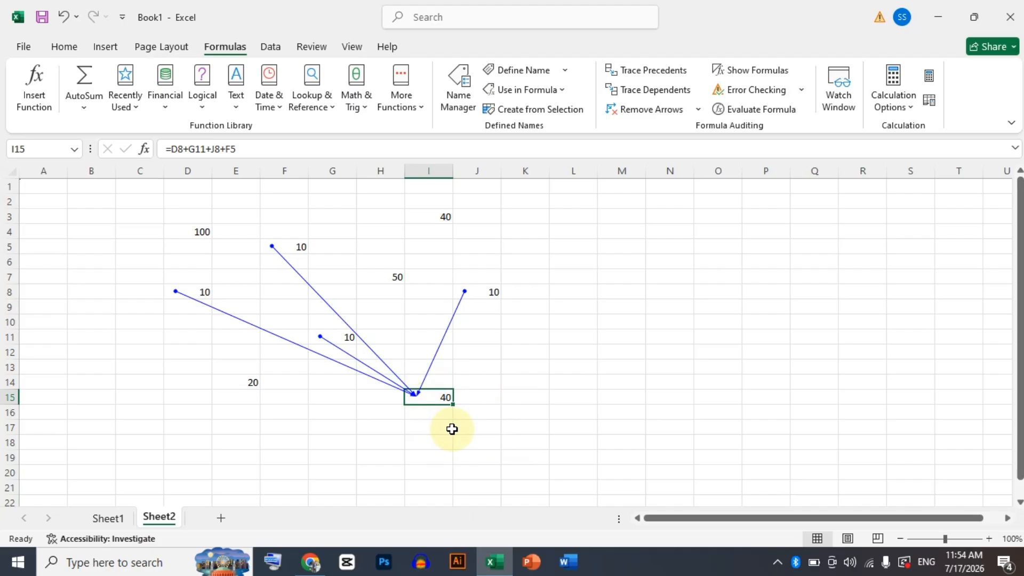
# Step: Try to trace the precedents of cell D4
pyautogui.click(201, 231)
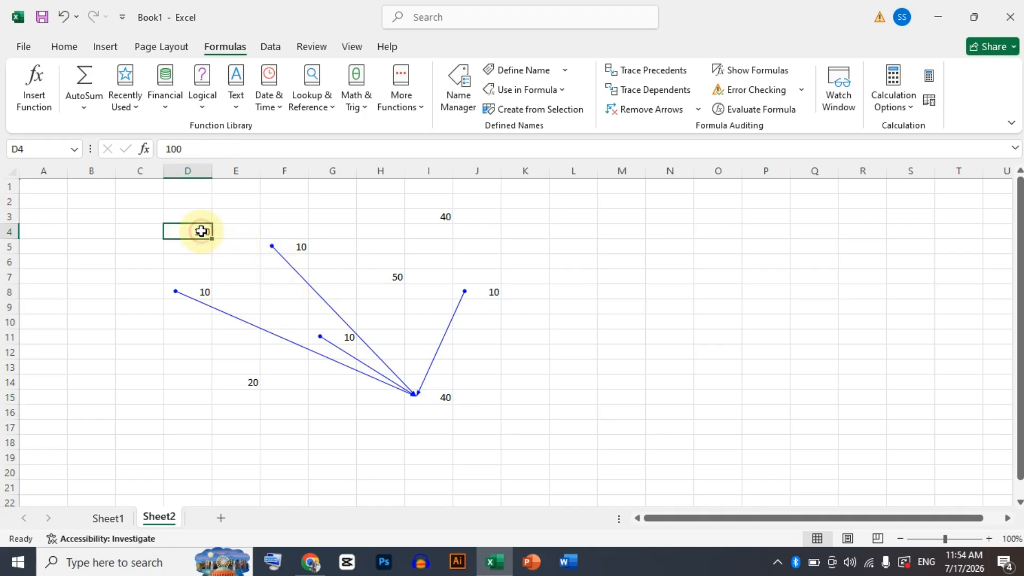
pyautogui.click(664, 72)
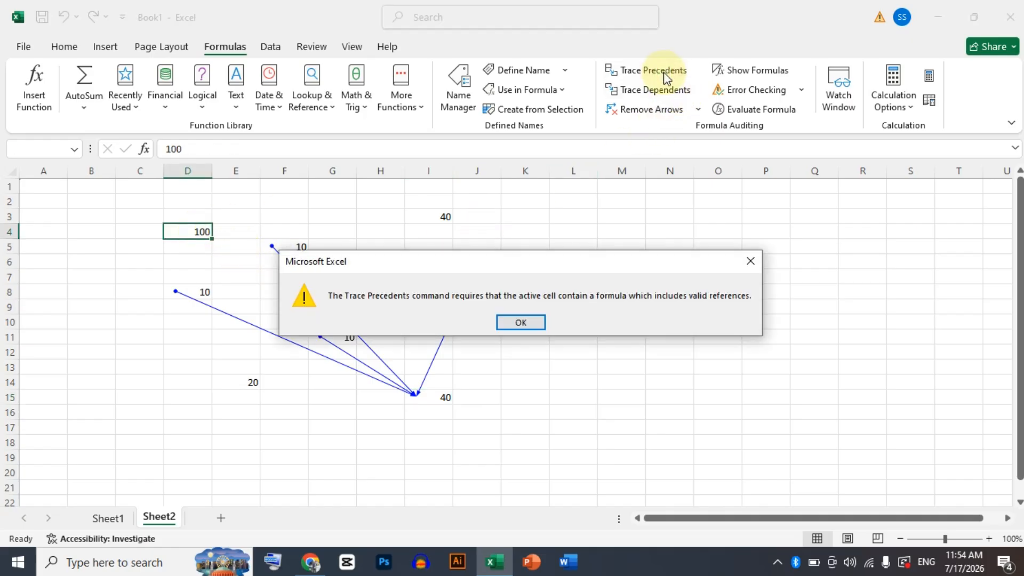
pyautogui.press('Return')
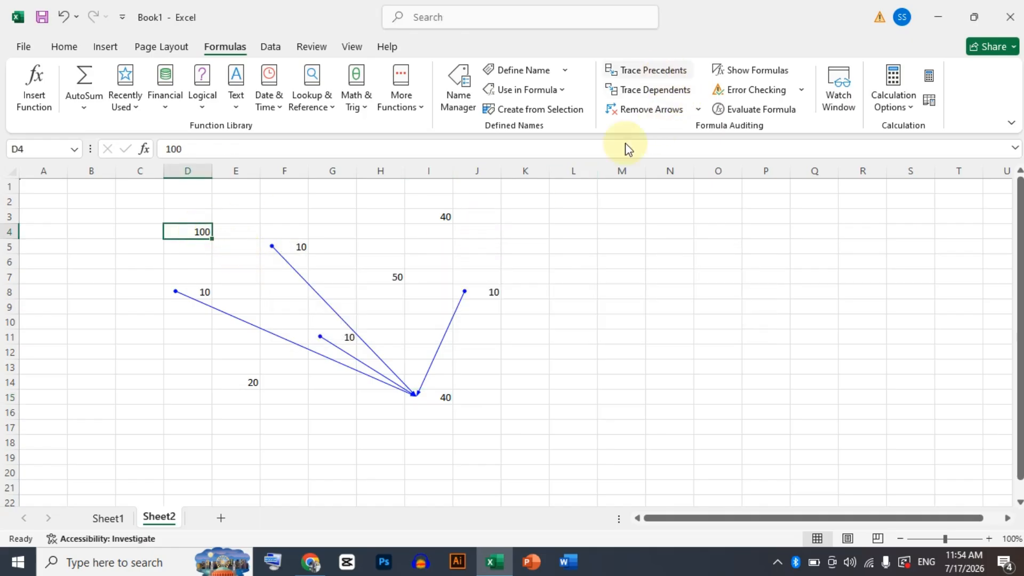
# Step: Remove the tracer arrows from the sheet and trace the precedents of cell I15 again
pyautogui.click(442, 398)
pyautogui.click(643, 119)
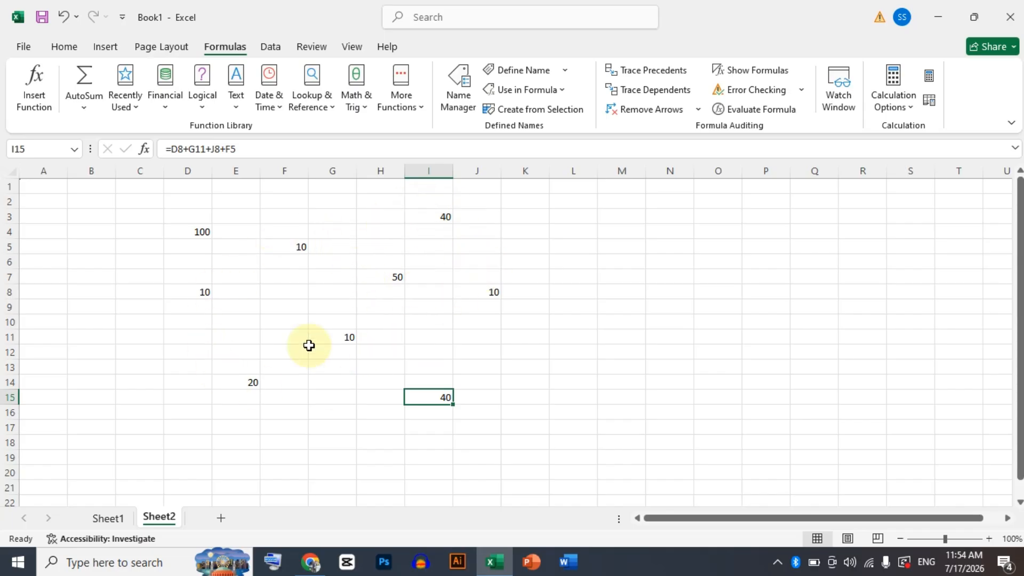
pyautogui.click(643, 73)
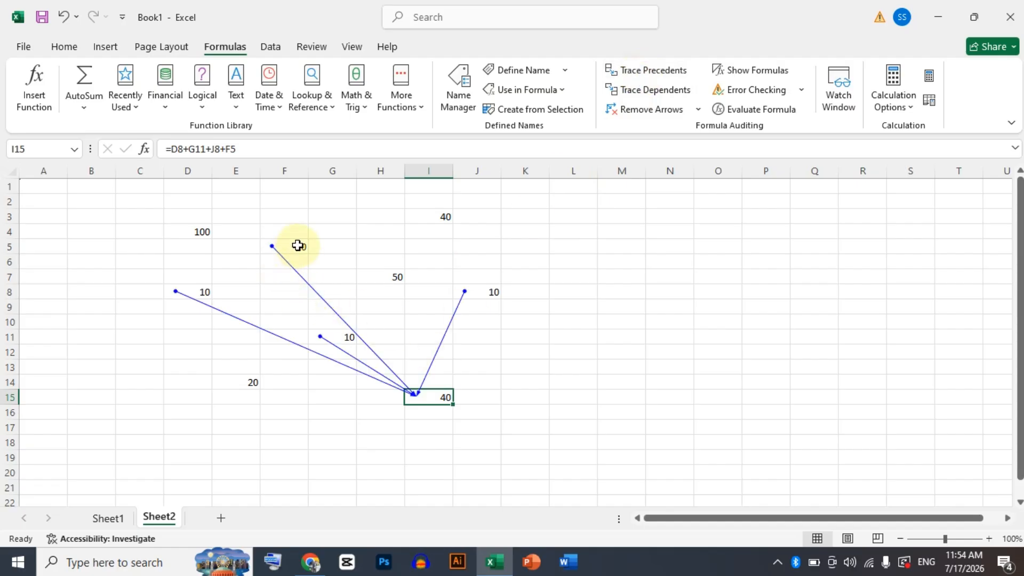
# Step: Clear the value in cell D4, which the traced formula does not use
pyautogui.click(198, 231)
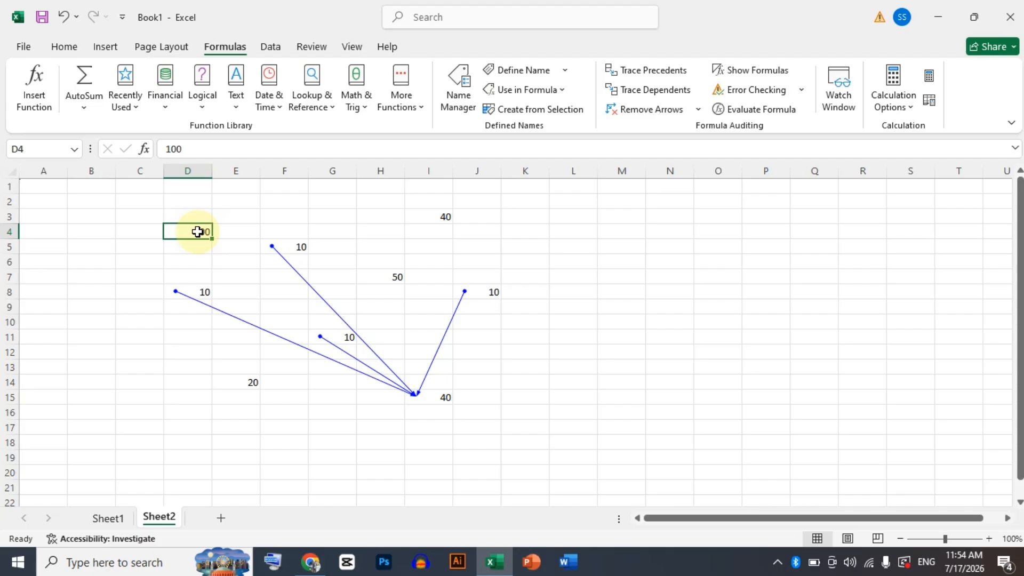
pyautogui.press('Delete')
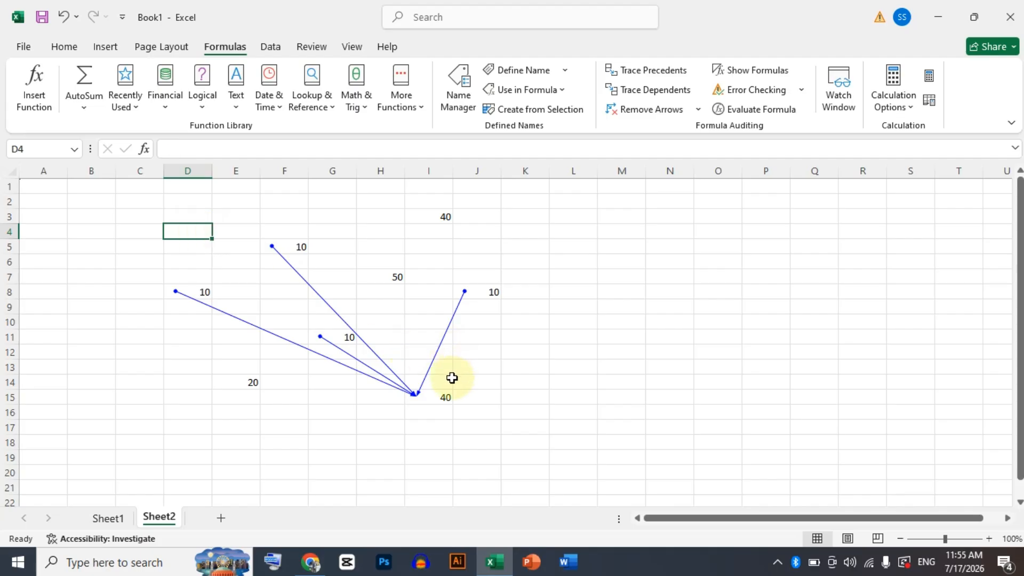
# Step: Clear the value in cell J8 and undo the deletion
pyautogui.click(475, 292)
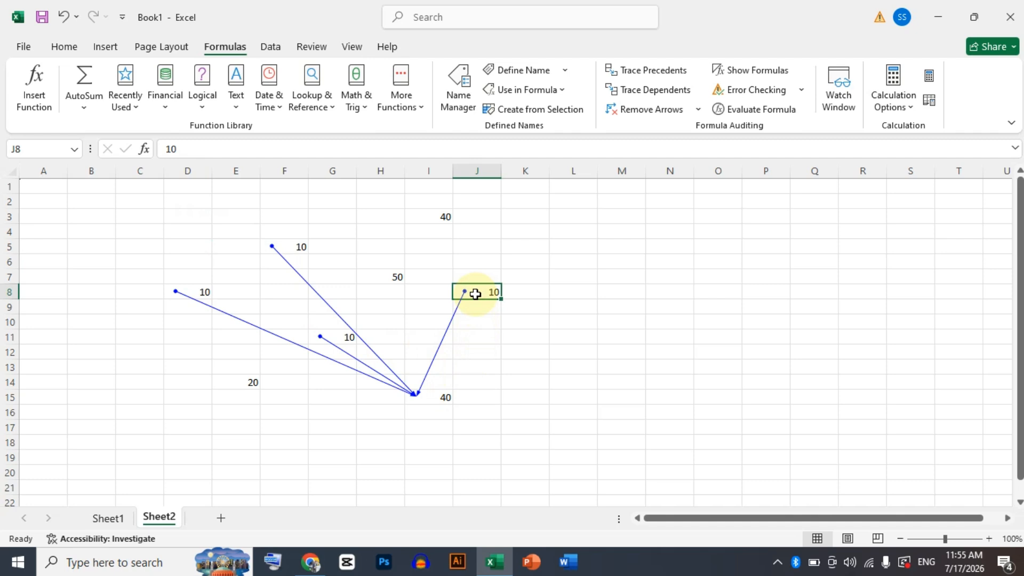
pyautogui.press('Delete')
pyautogui.hotkey('ctrl', 'z')
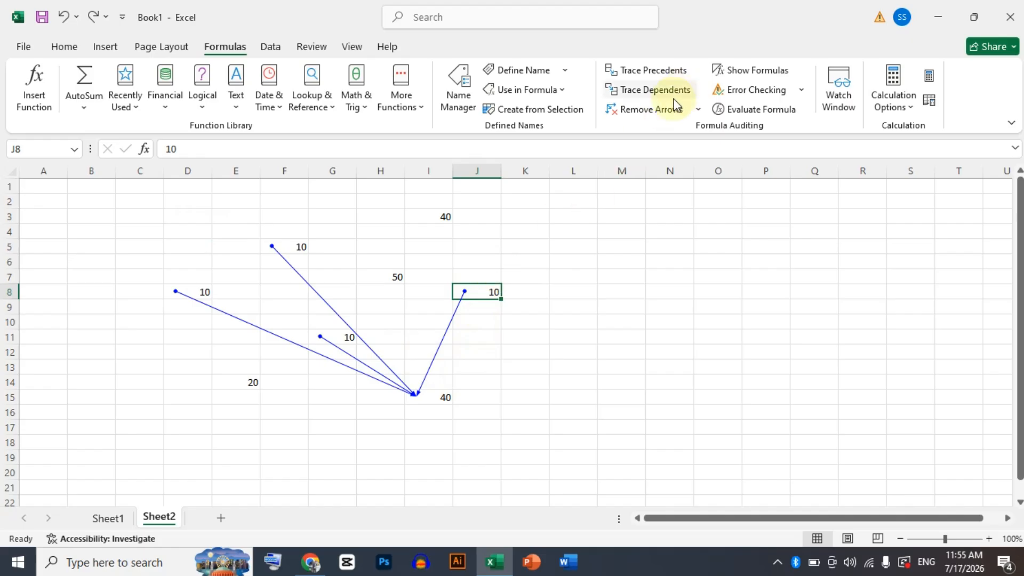
# Step: Remove the tracer arrows from the sheet and trace the dependents of cell F5
pyautogui.click(647, 109)
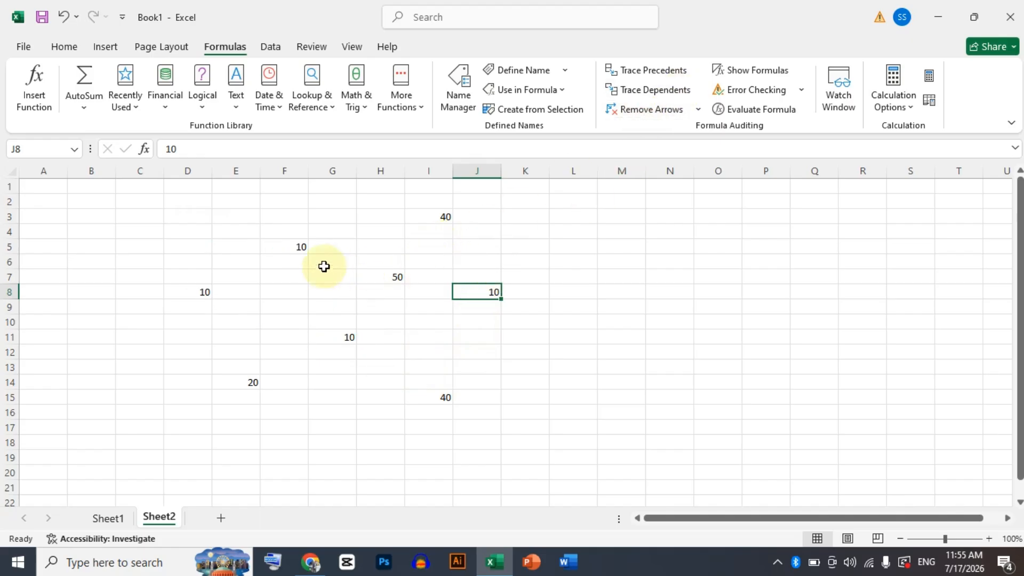
pyautogui.click(297, 246)
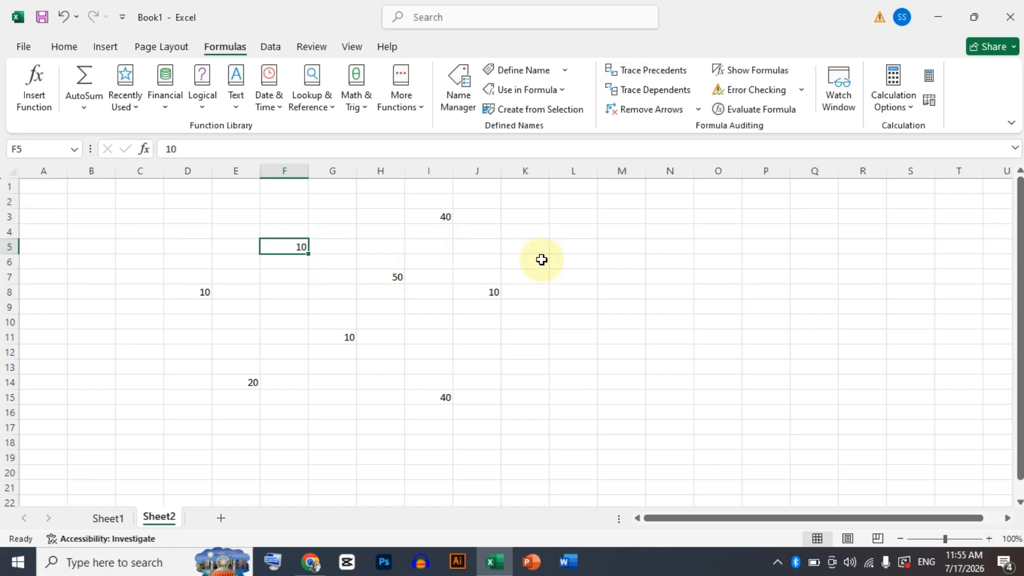
pyautogui.click(654, 94)
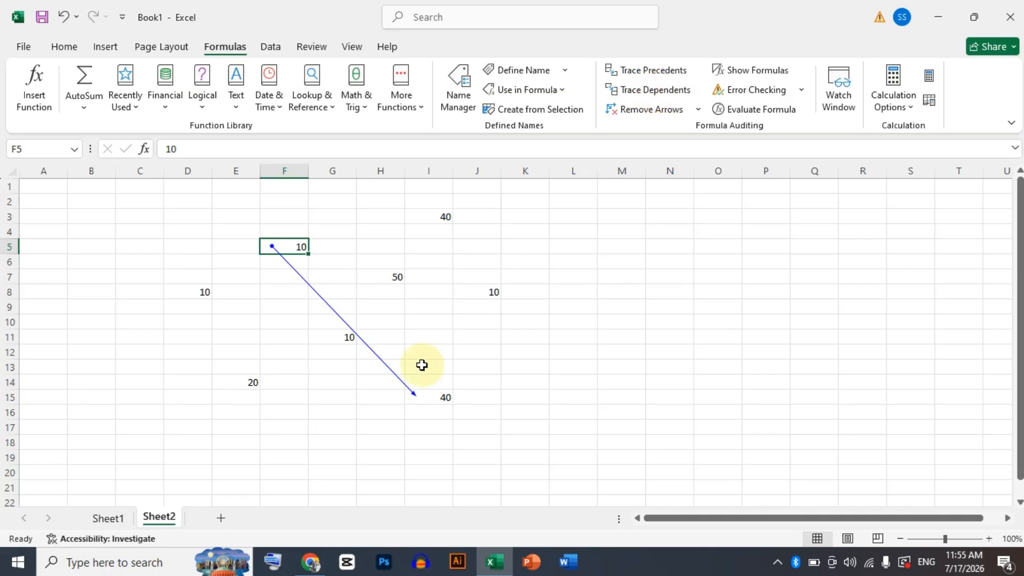
# Step: Try to trace the dependents of cell E14
pyautogui.click(250, 381)
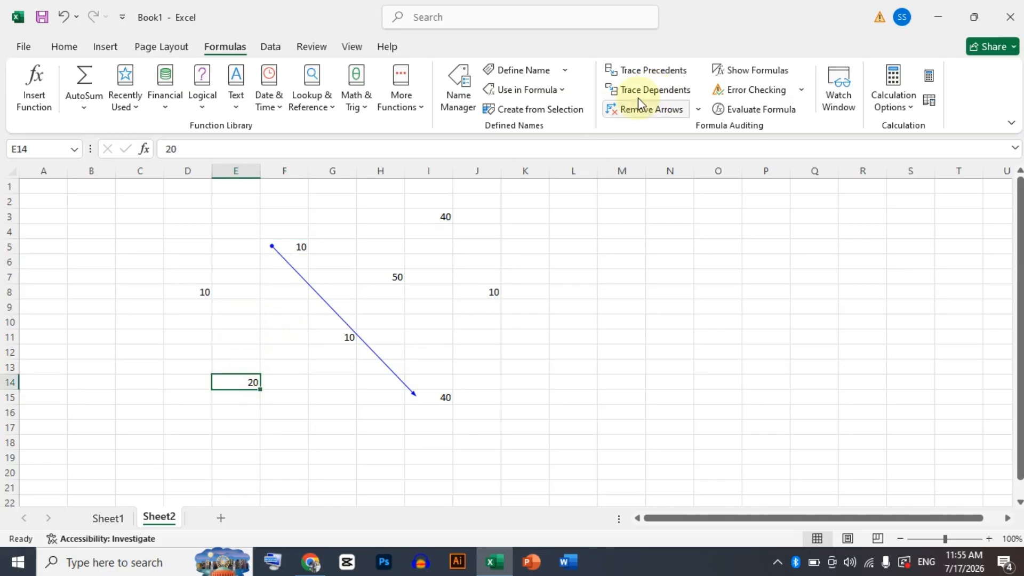
pyautogui.click(666, 94)
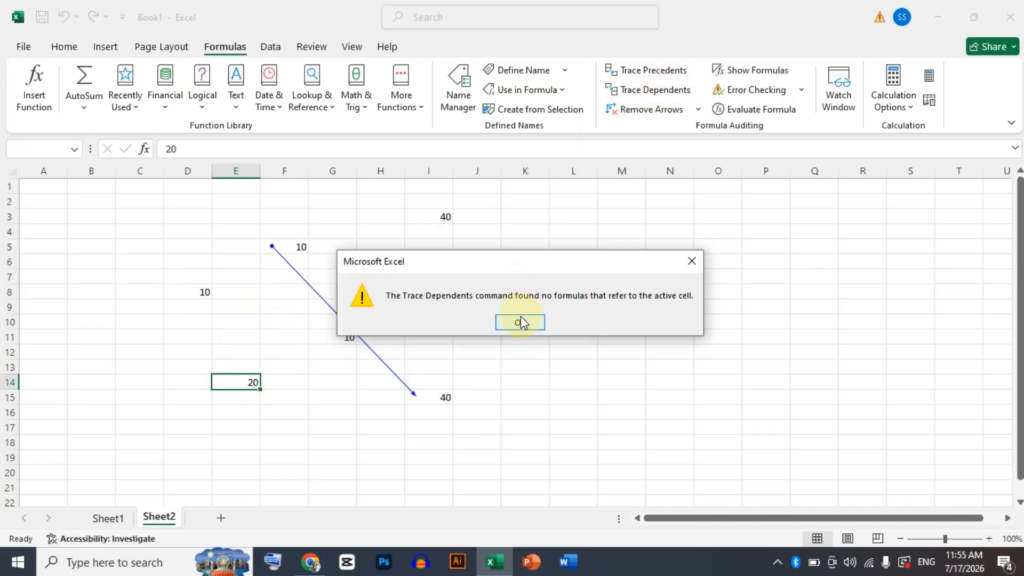
pyautogui.click(520, 320)
# Step: Trace the dependents of cell D8 and remove all tracer arrows from the sheet
pyautogui.click(201, 292)
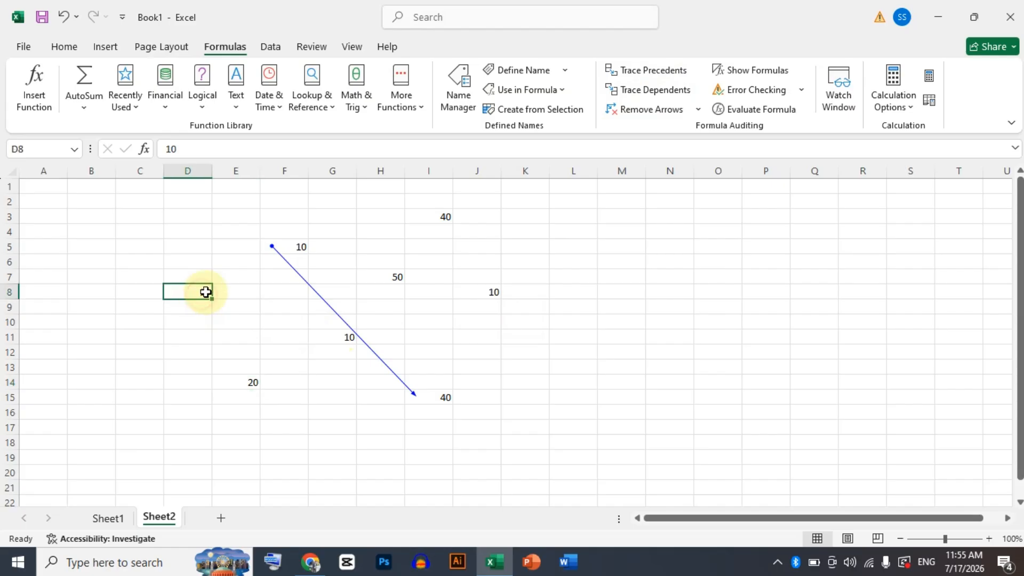
pyautogui.click(645, 93)
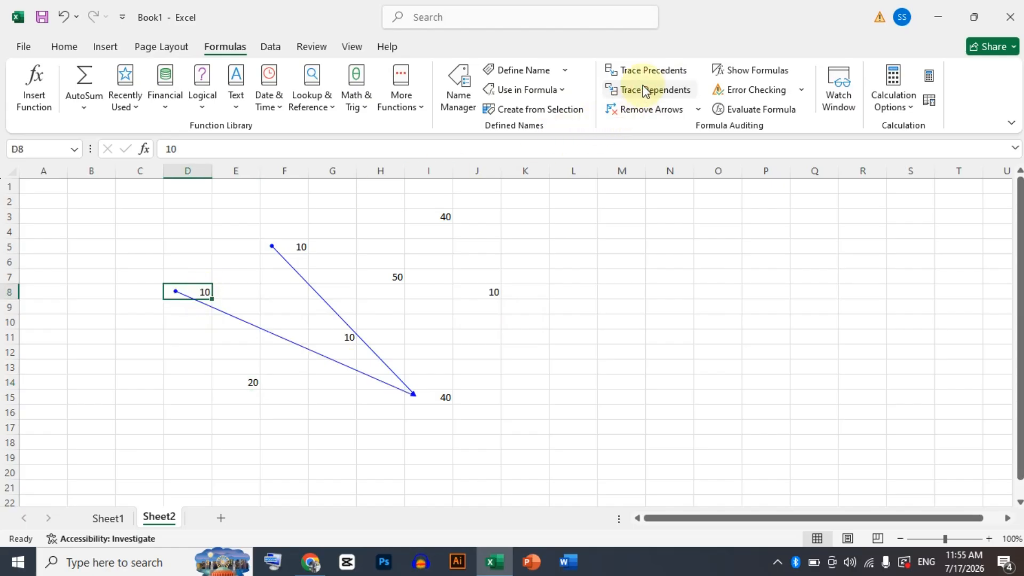
pyautogui.click(644, 109)
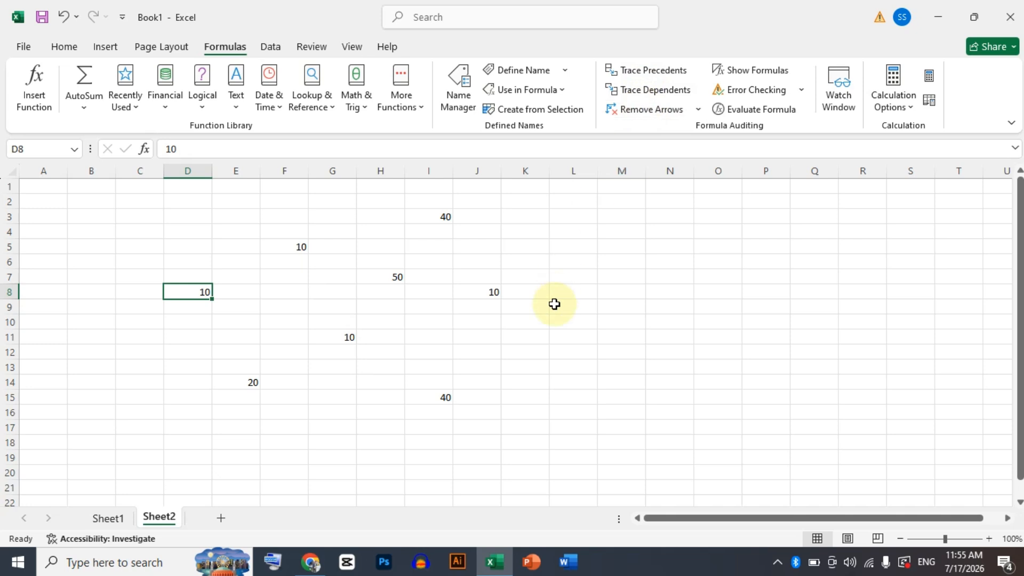
pyautogui.click(567, 266)
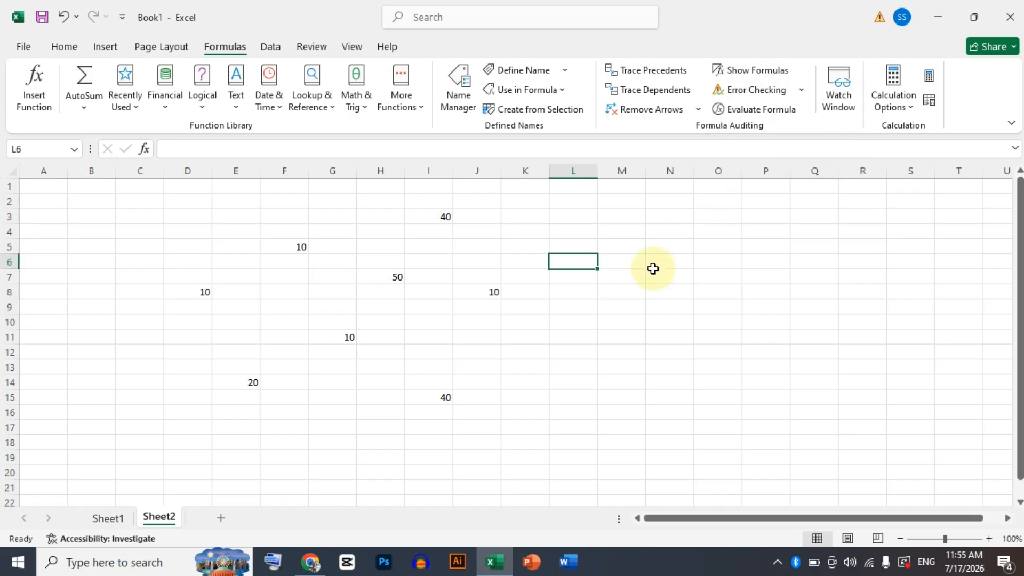
# Step: Run osk to open the On-Screen Keyboard, point out the key combination that toggles formula display, and close the keyboard
pyautogui.press('super+r')
pyautogui.write('k')
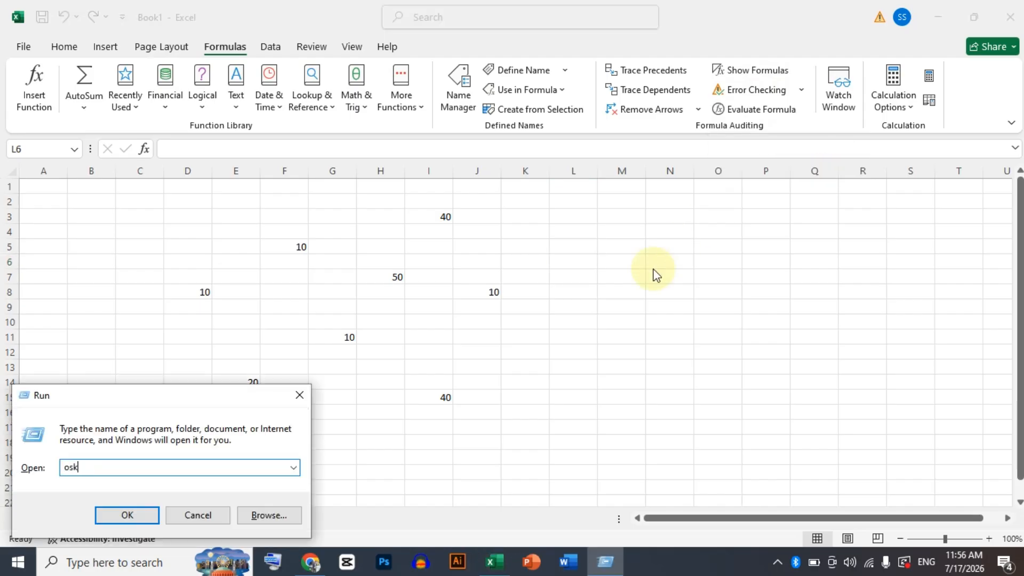
pyautogui.press('Return')
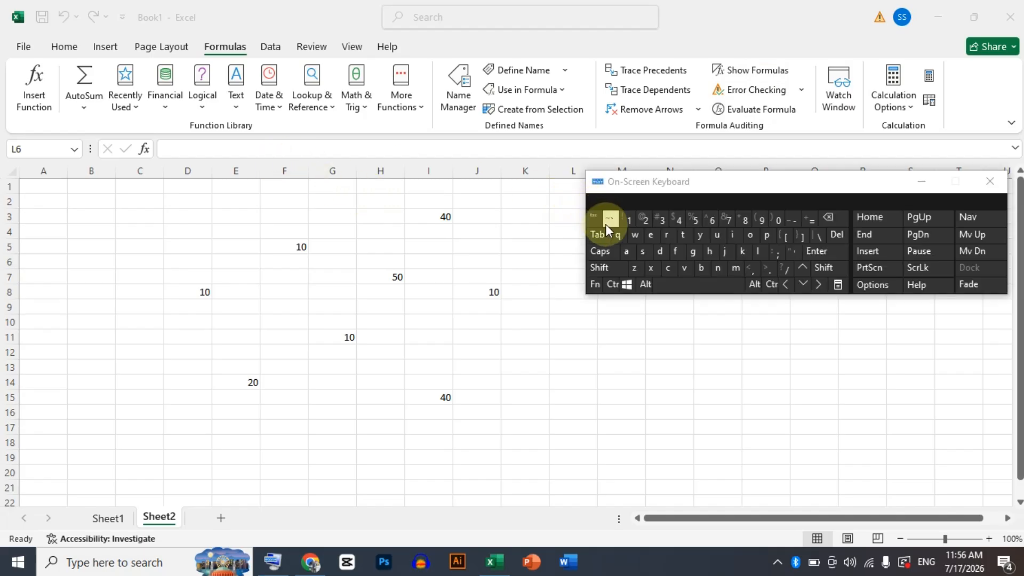
pyautogui.click(612, 286)
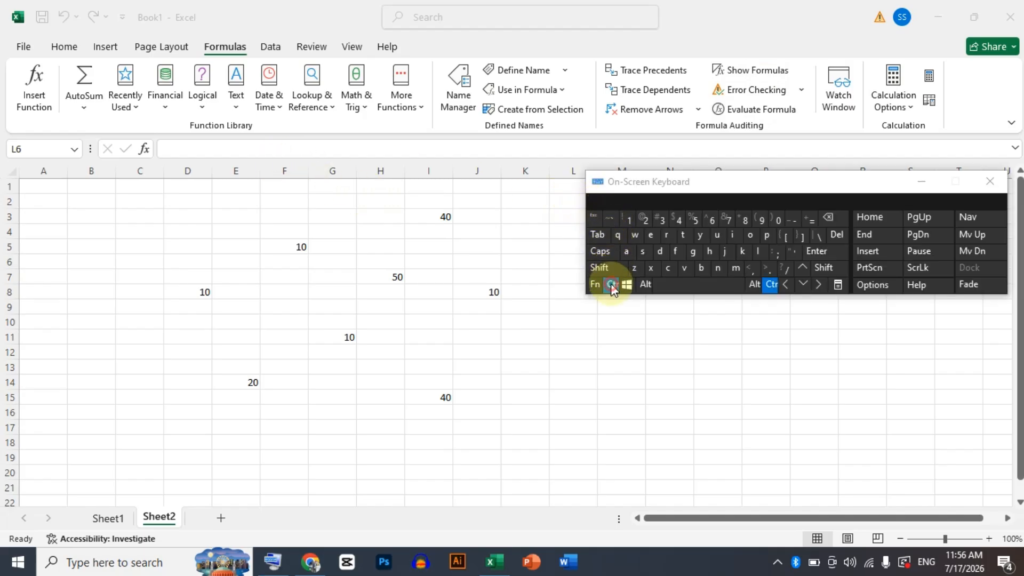
pyautogui.click(612, 219)
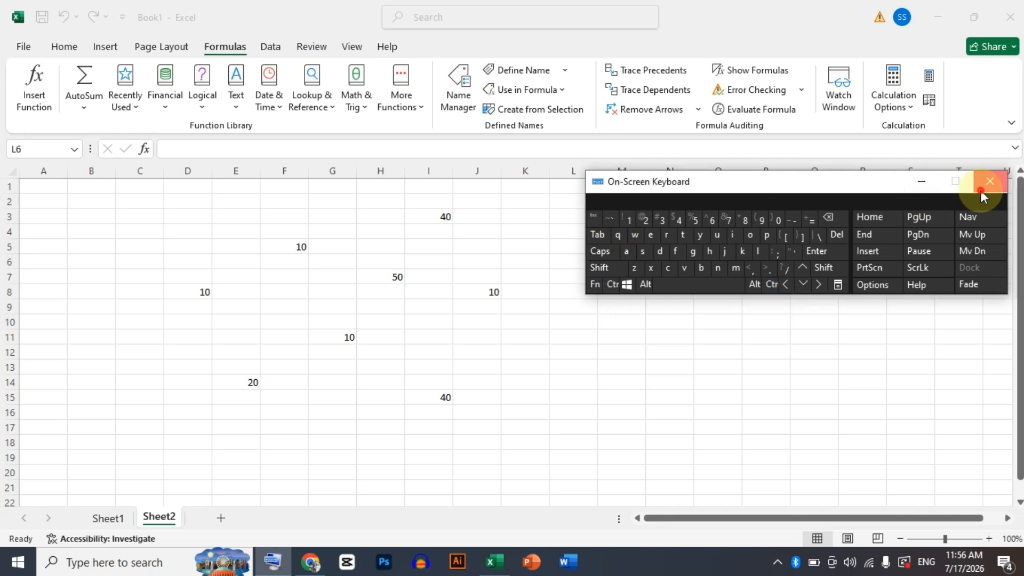
pyautogui.click(980, 190)
# Step: Display the formulas in Sheet2's cells, inspect the one in I15, and switch back to values, toggling the formula display twice
pyautogui.click(554, 340)
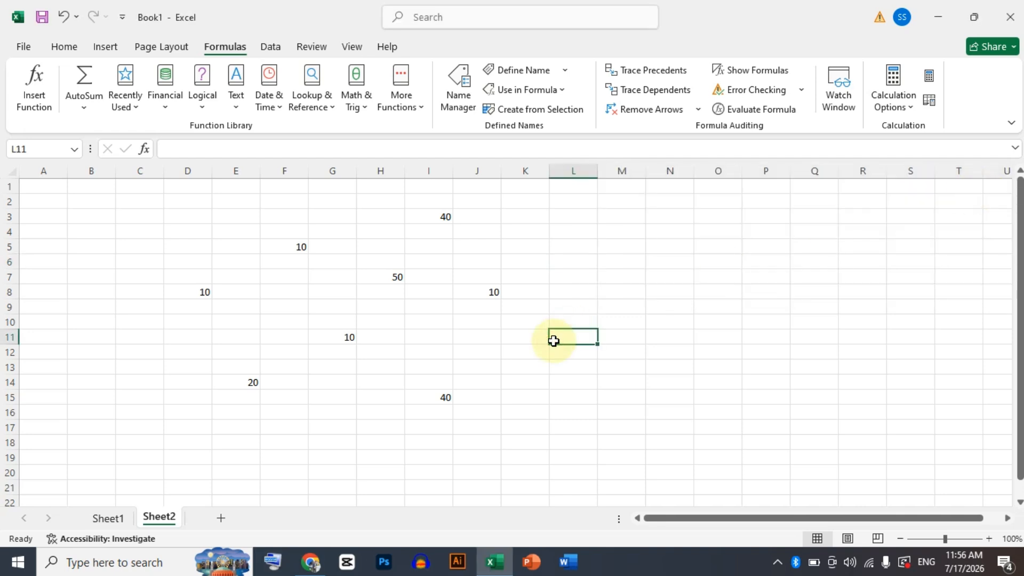
pyautogui.click(768, 69)
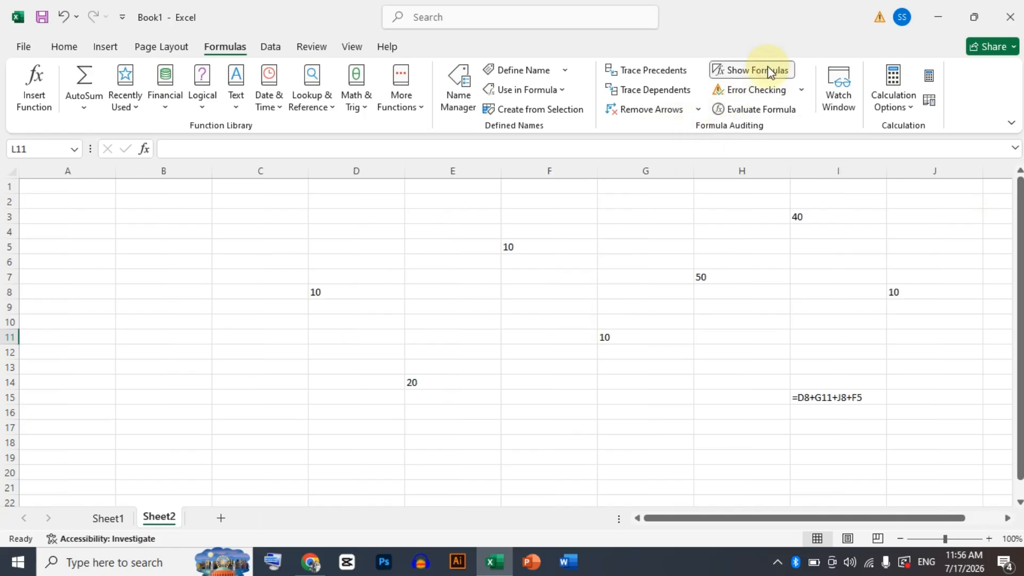
pyautogui.click(806, 404)
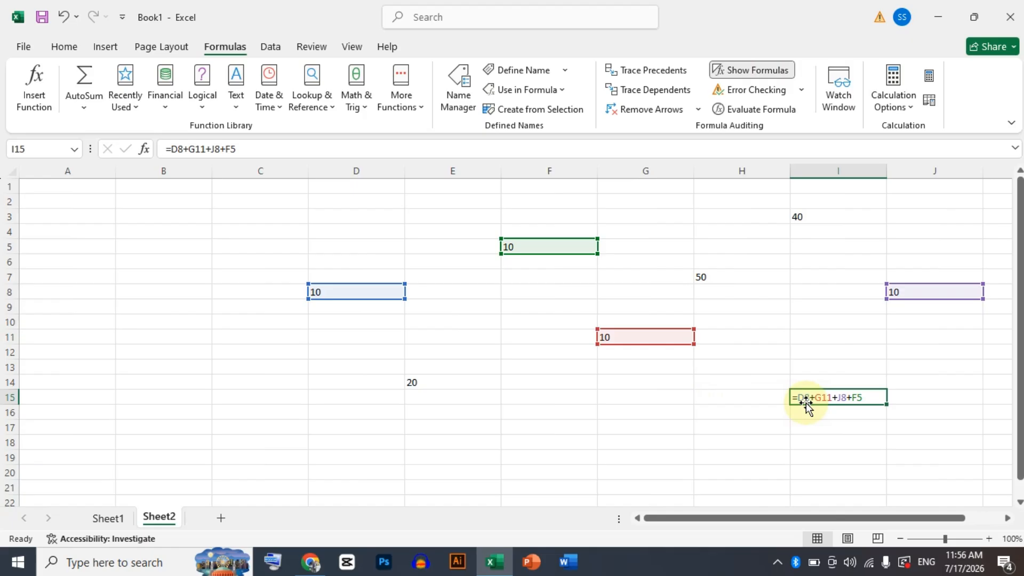
pyautogui.click(744, 74)
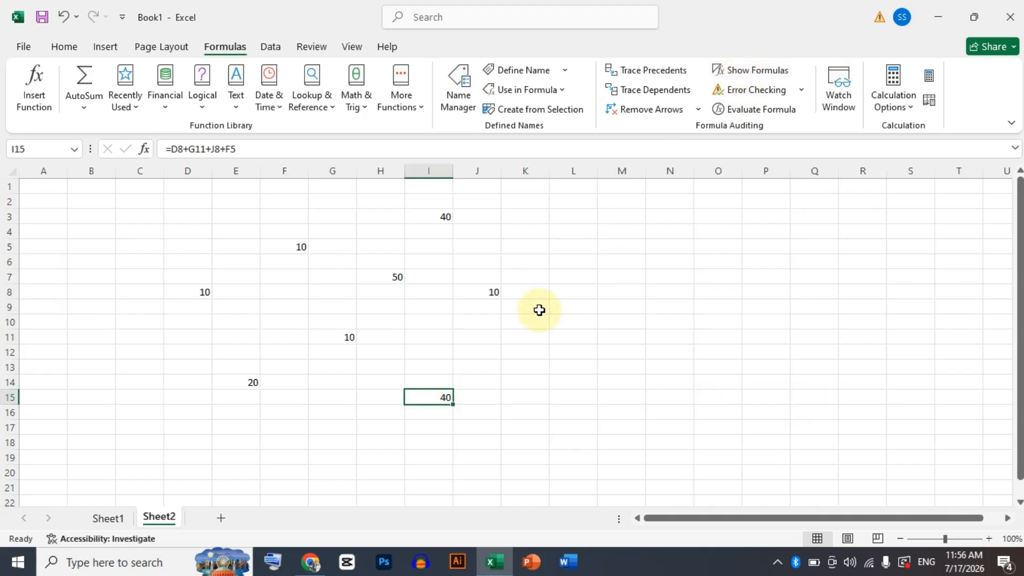
pyautogui.hotkey('ctrl', '`')
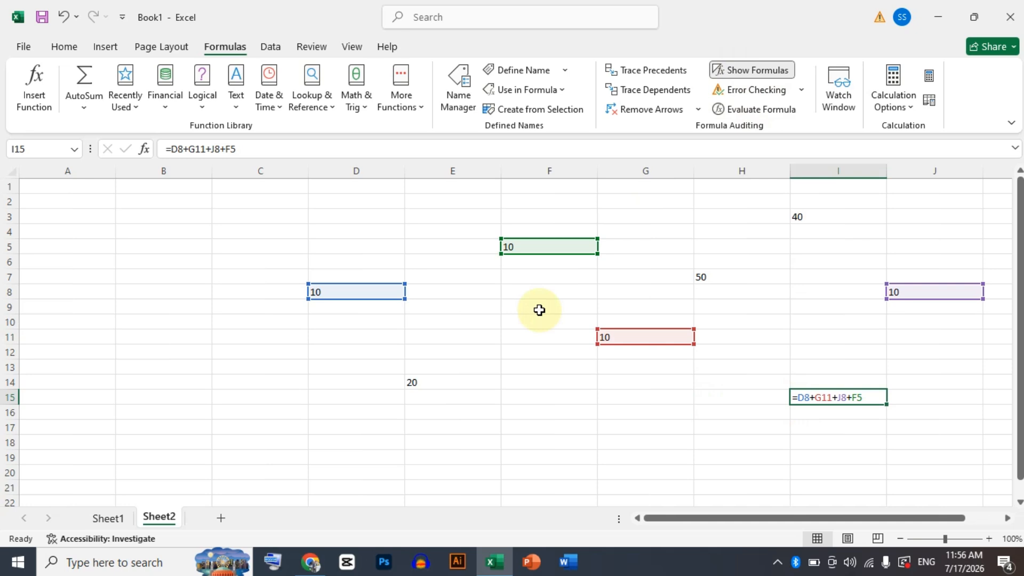
pyautogui.hotkey('ctrl', '`')
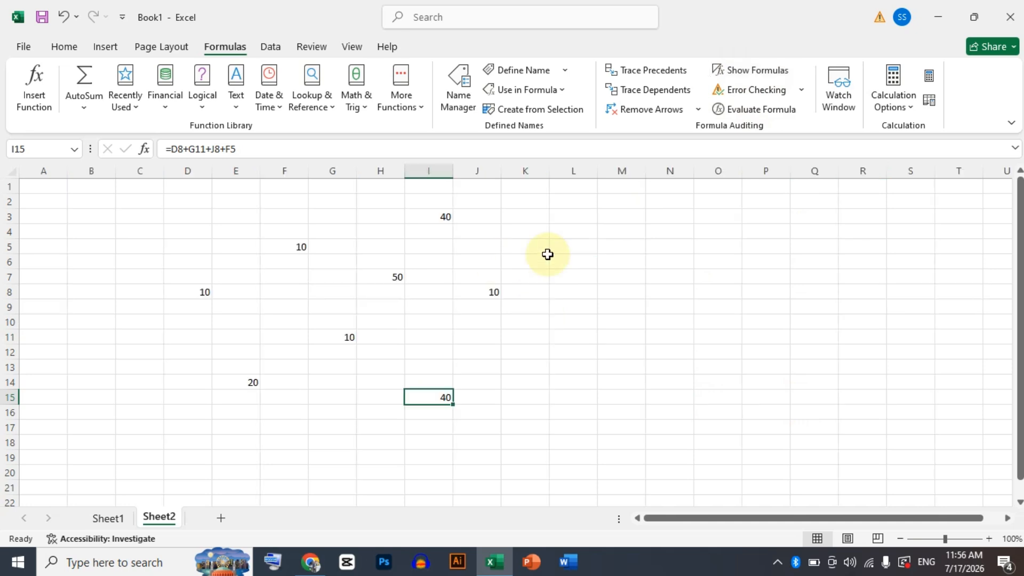
pyautogui.click(602, 263)
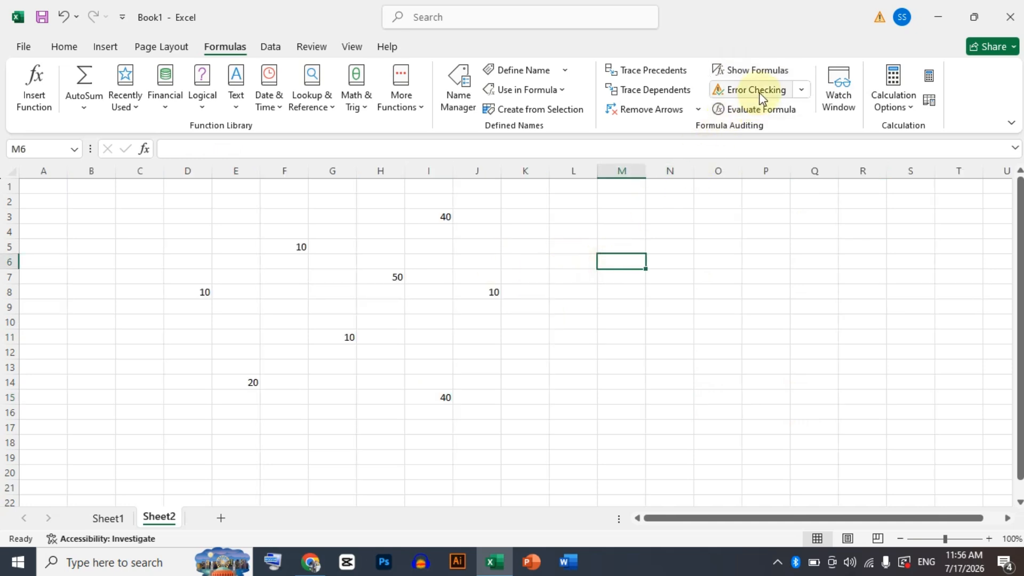
pyautogui.click(577, 351)
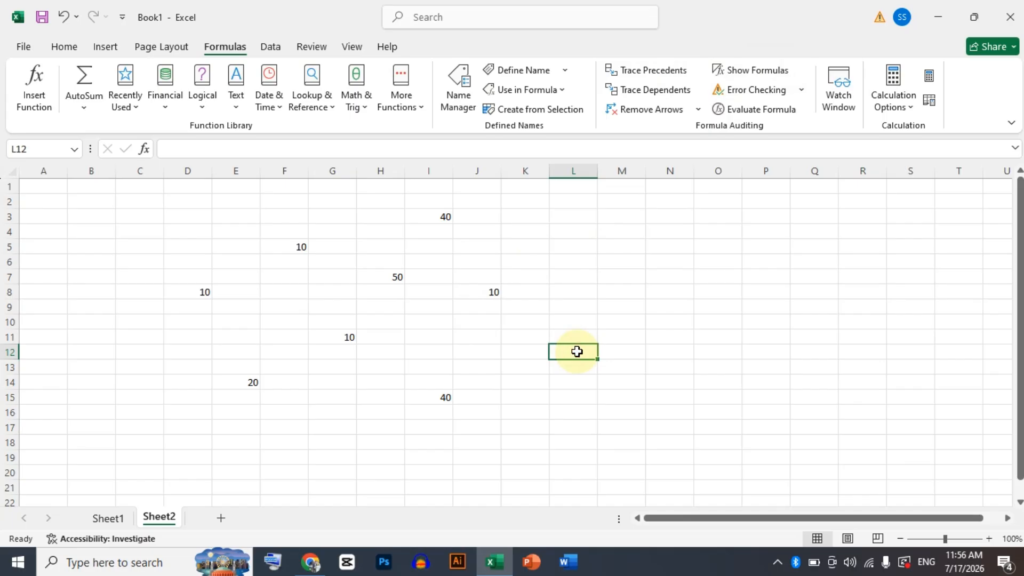
# Step: On Sheet1, enter the deliberately faulty formula =B6+Cgs in cell F6 of the Obt column
pyautogui.click(109, 518)
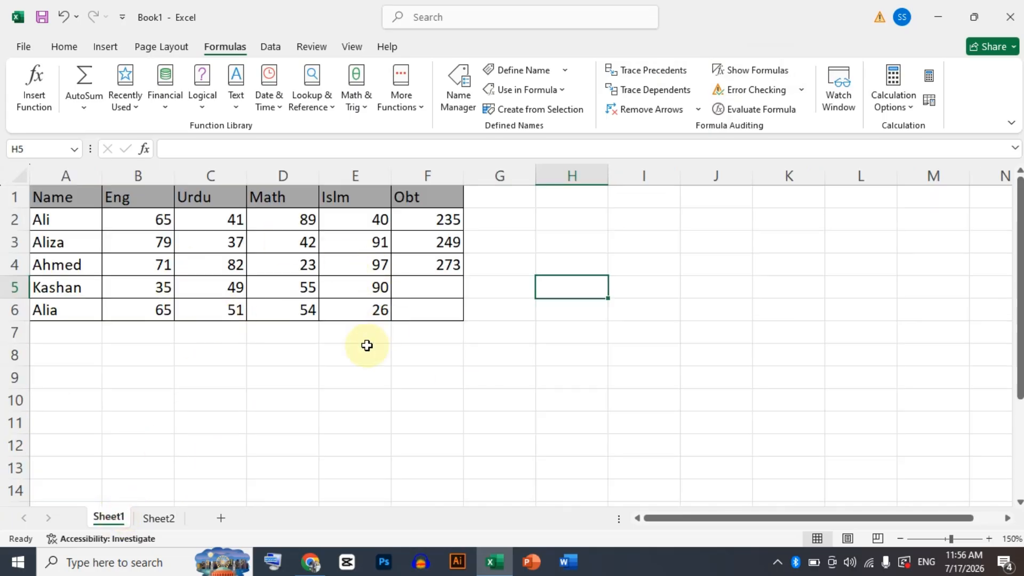
pyautogui.click(432, 266)
pyautogui.click(426, 318)
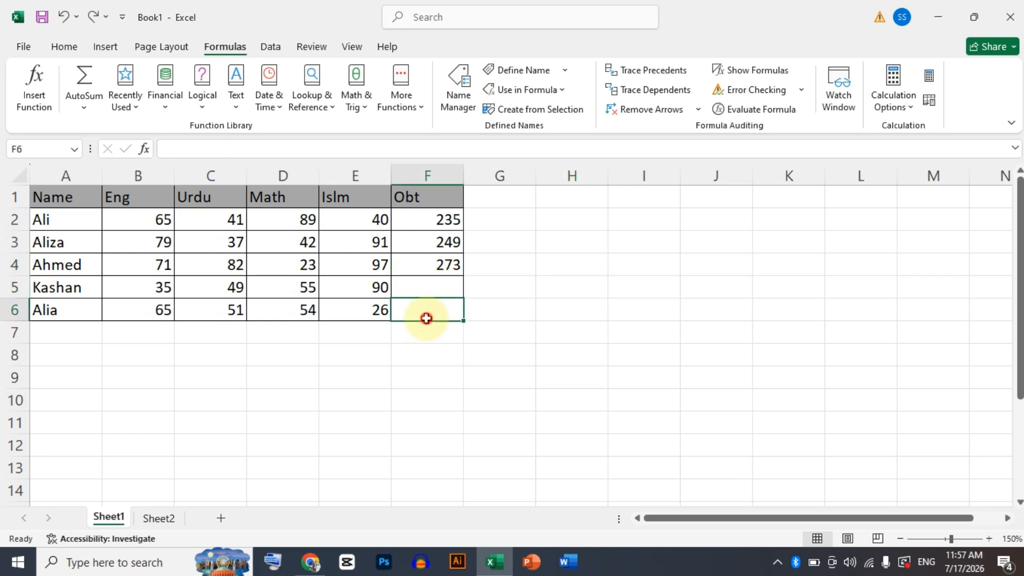
pyautogui.write('=')
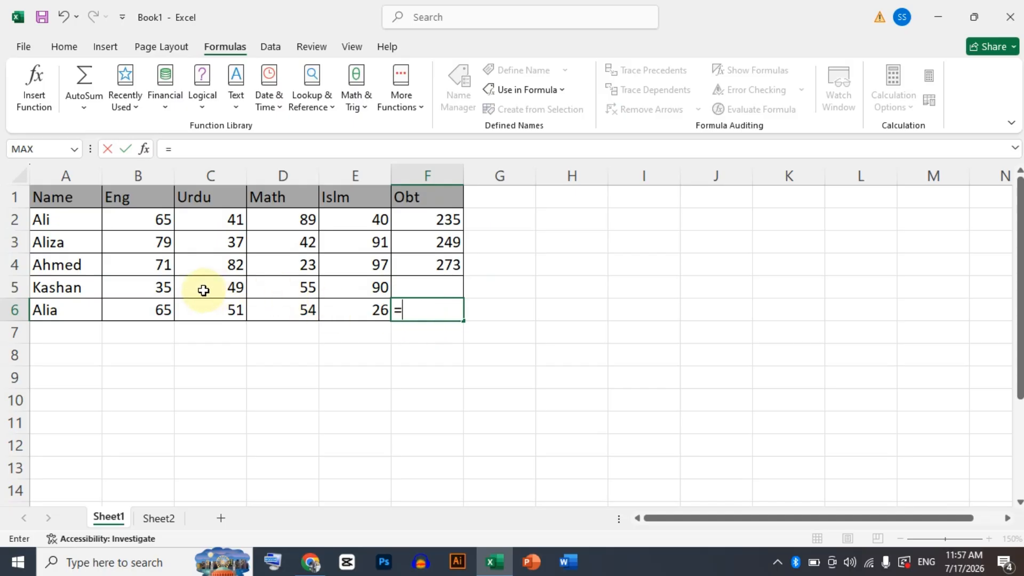
pyautogui.click(159, 312)
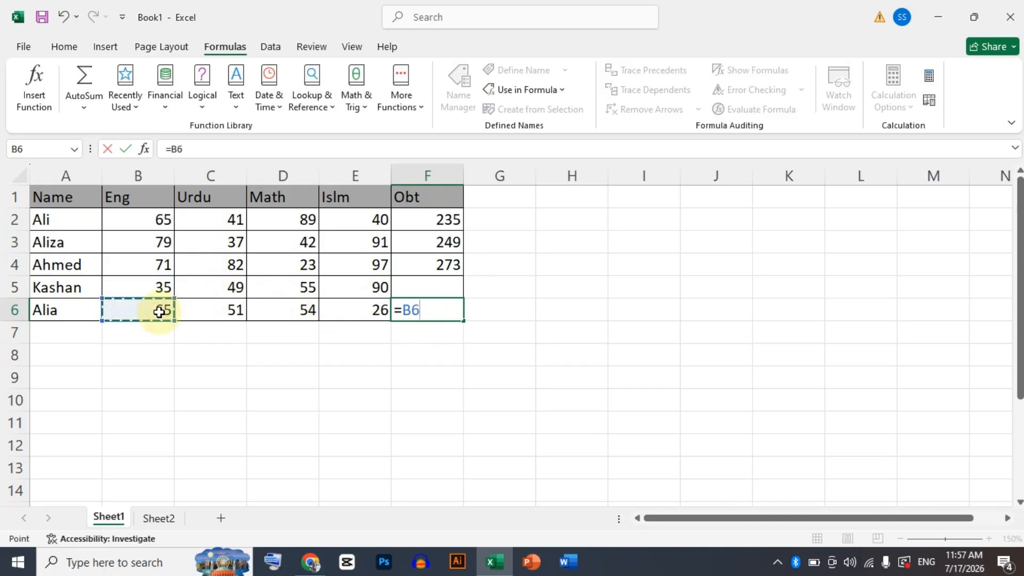
pyautogui.write('+')
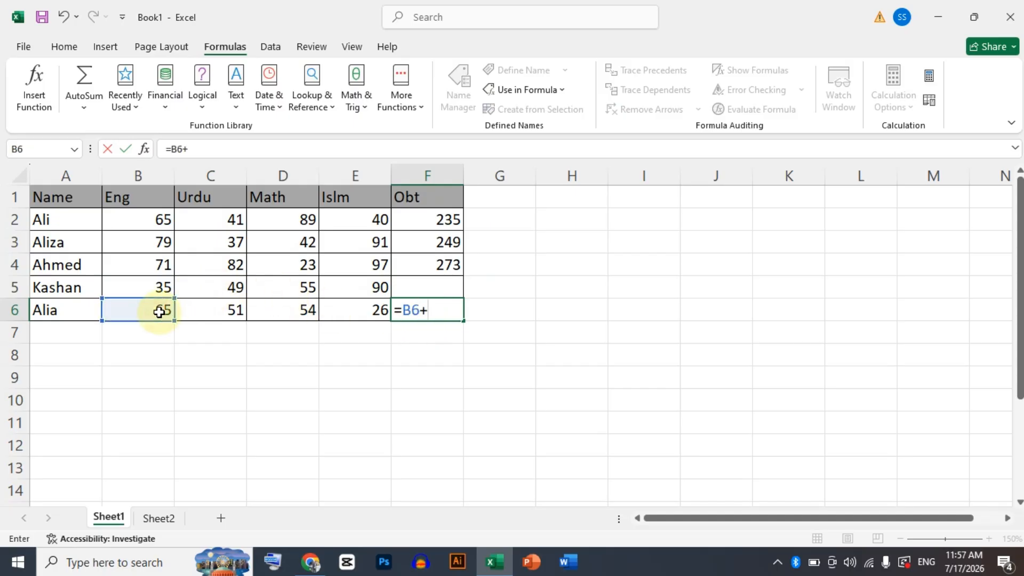
pyautogui.click(213, 311)
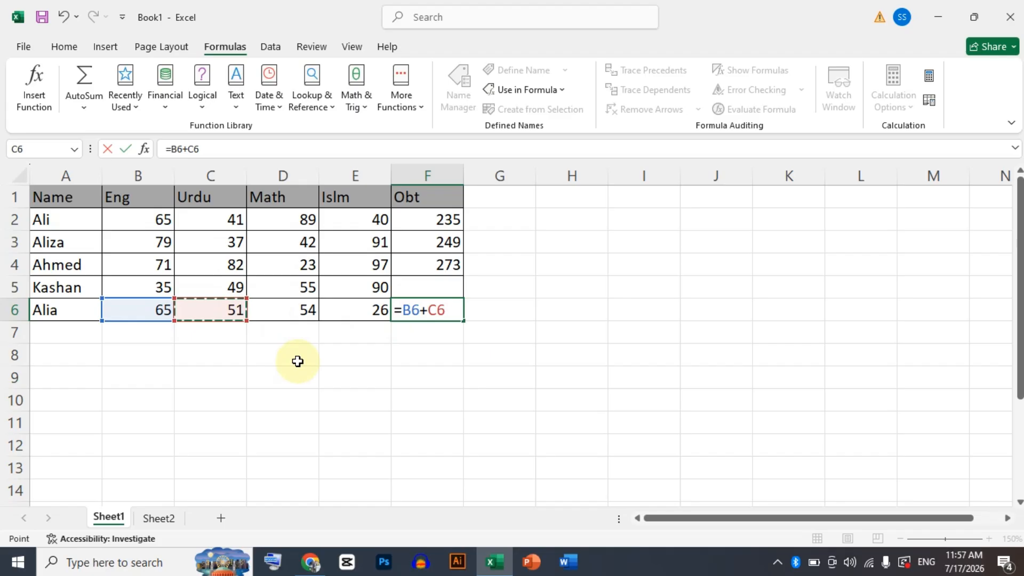
pyautogui.write('5')
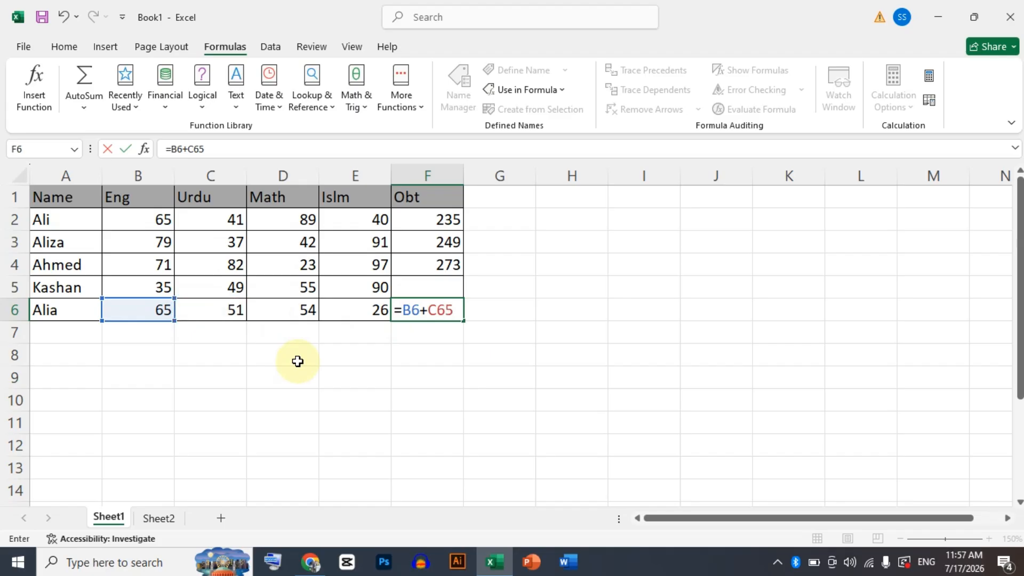
pyautogui.press('BackSpace')
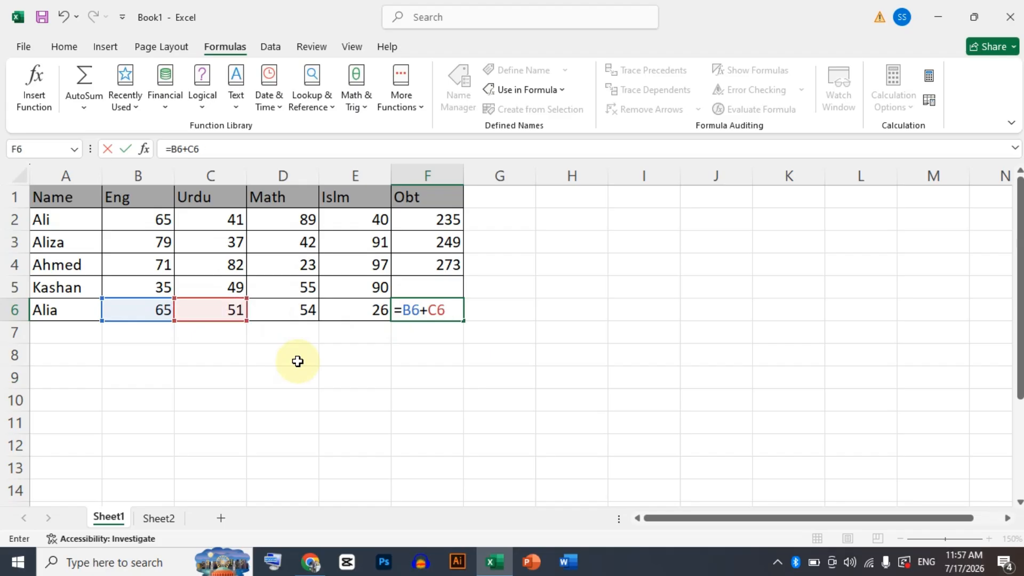
pyautogui.write('k')
pyautogui.click(455, 310)
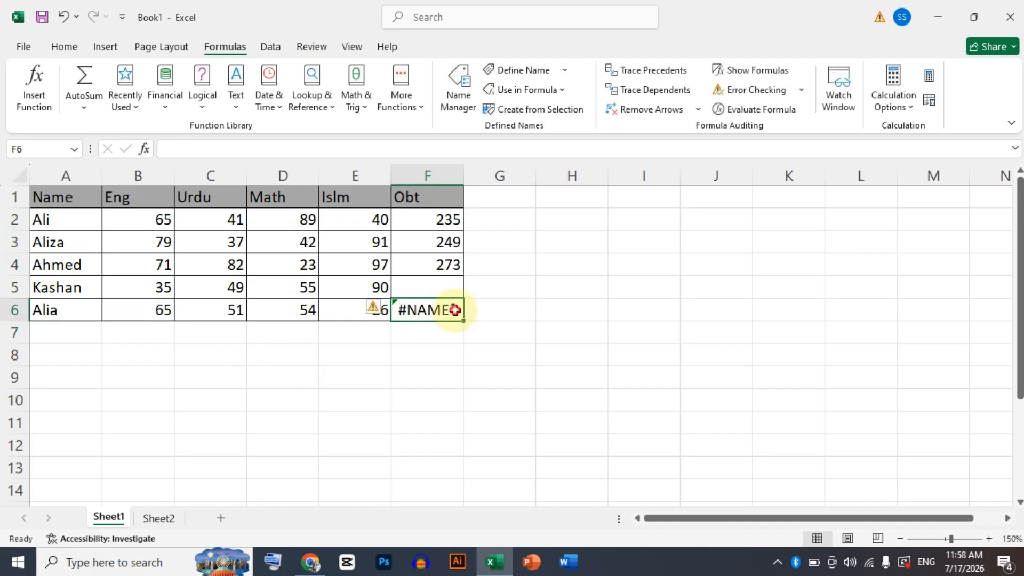
# Step: Examine the invalid reference Cgs inside the formula in cell F6 and keep the formula as it is
pyautogui.doubleClick(415, 309)
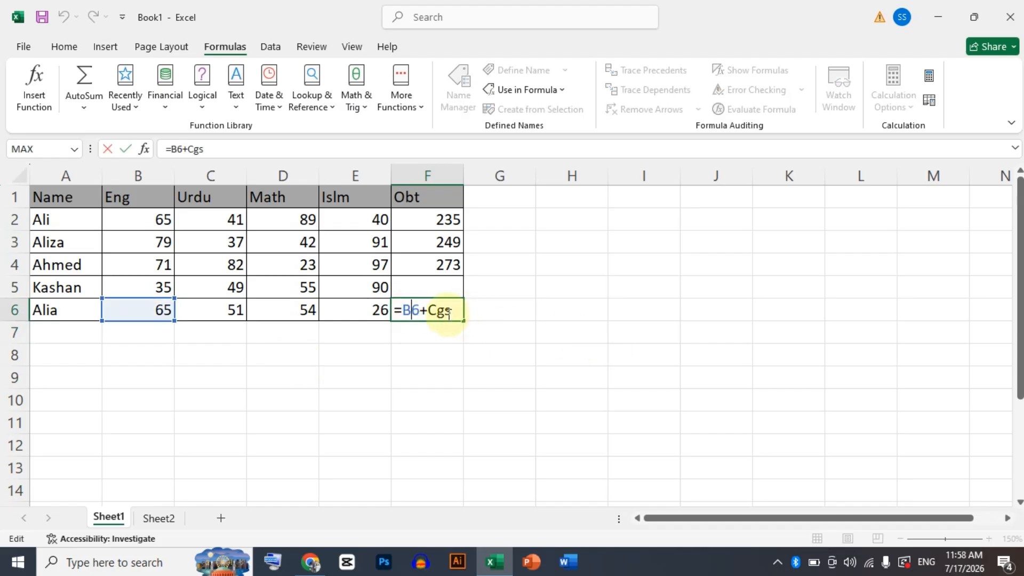
pyautogui.moveTo(450, 311); pyautogui.dragTo(429, 309)
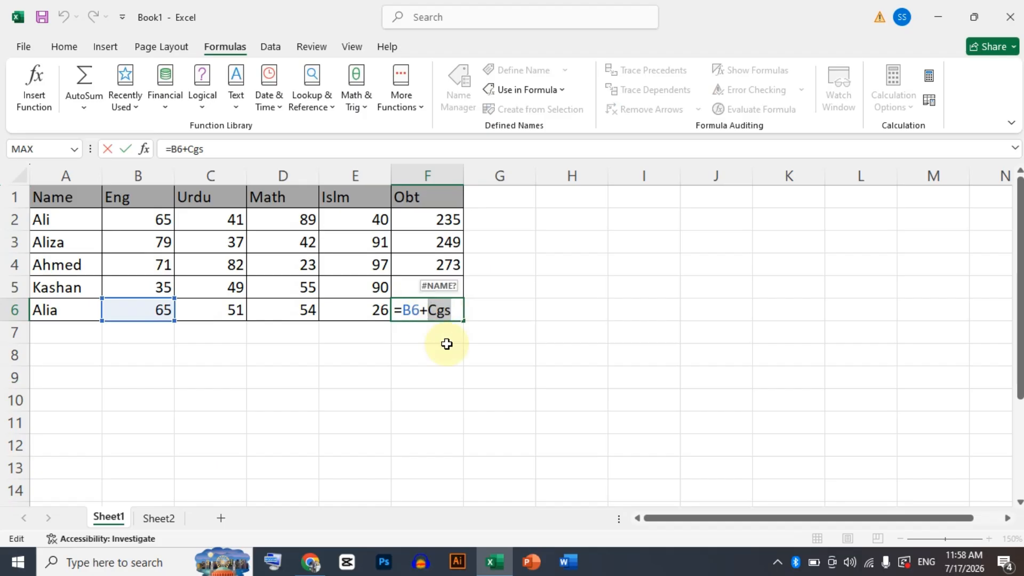
pyautogui.hotkey('ctrl', 'Return')
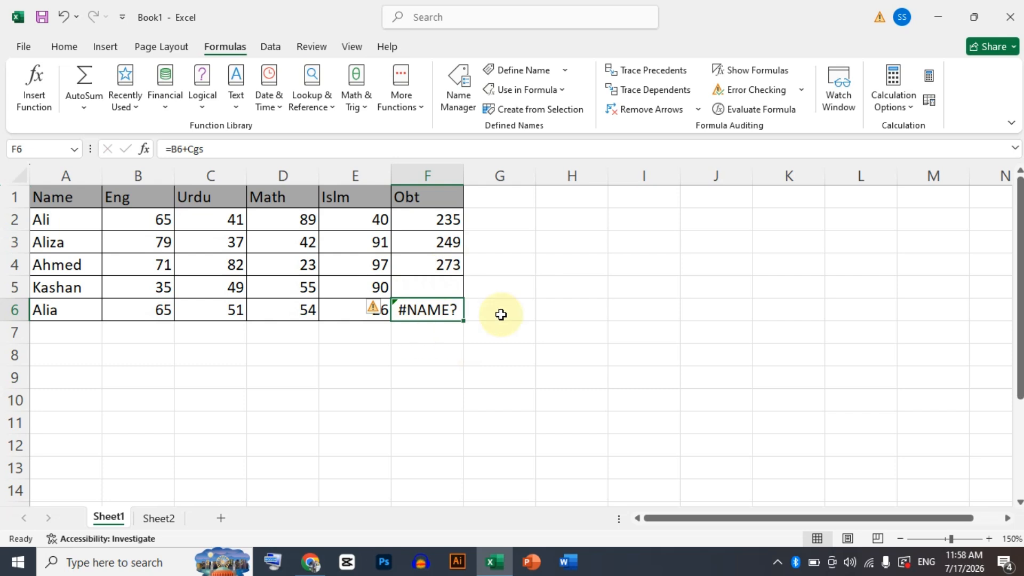
# Step: Run Error Checking on Sheet1, review the error reported for cell F6, and continue until the check is complete
pyautogui.click(713, 269)
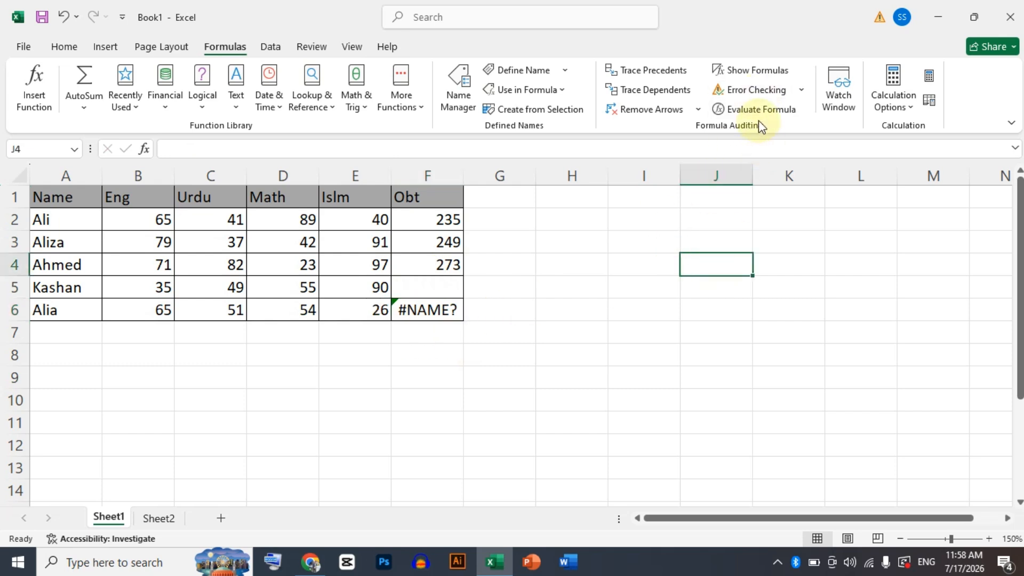
pyautogui.click(756, 91)
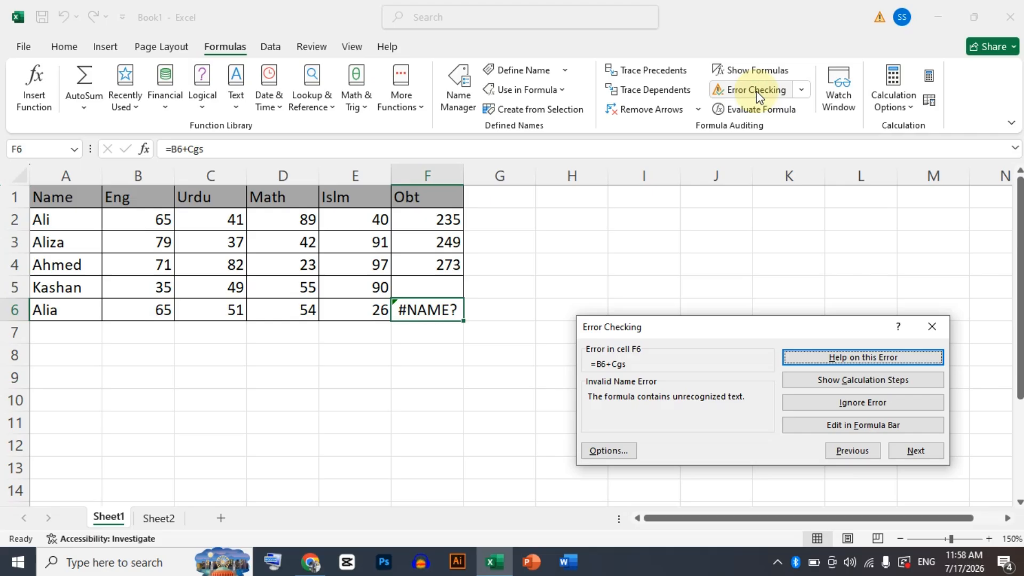
pyautogui.moveTo(707, 331); pyautogui.dragTo(628, 209)
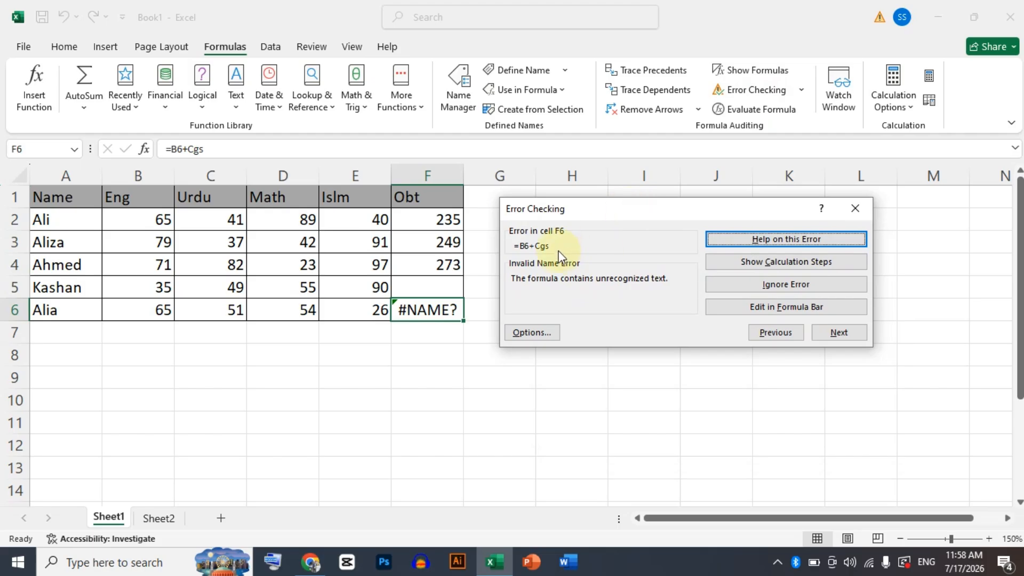
pyautogui.click(426, 310)
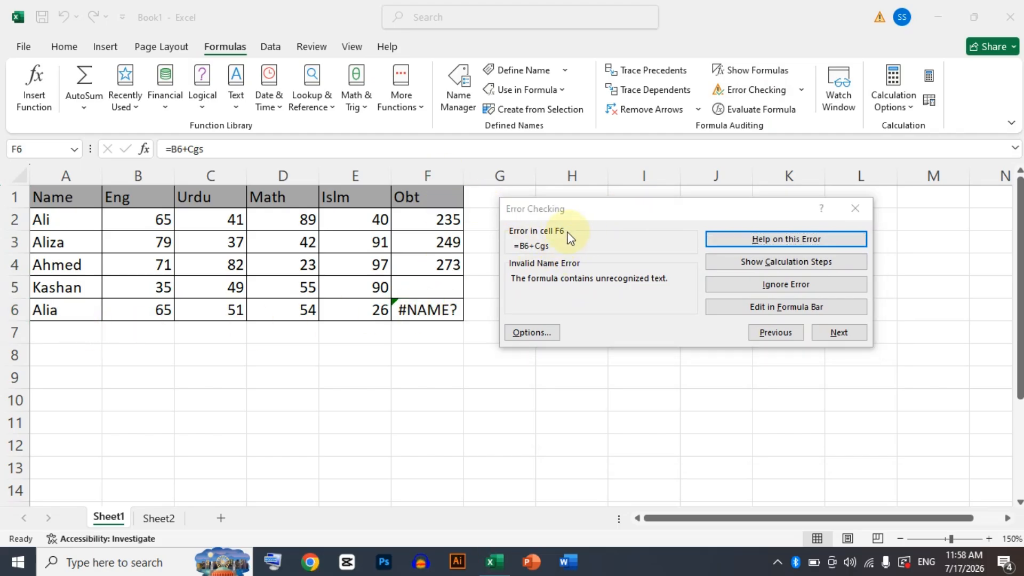
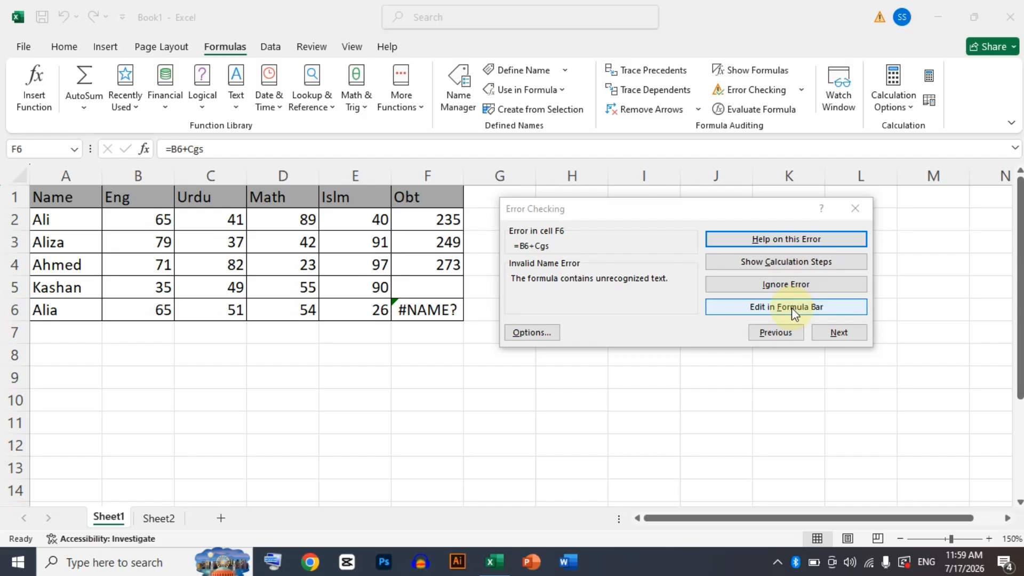
pyautogui.click(836, 333)
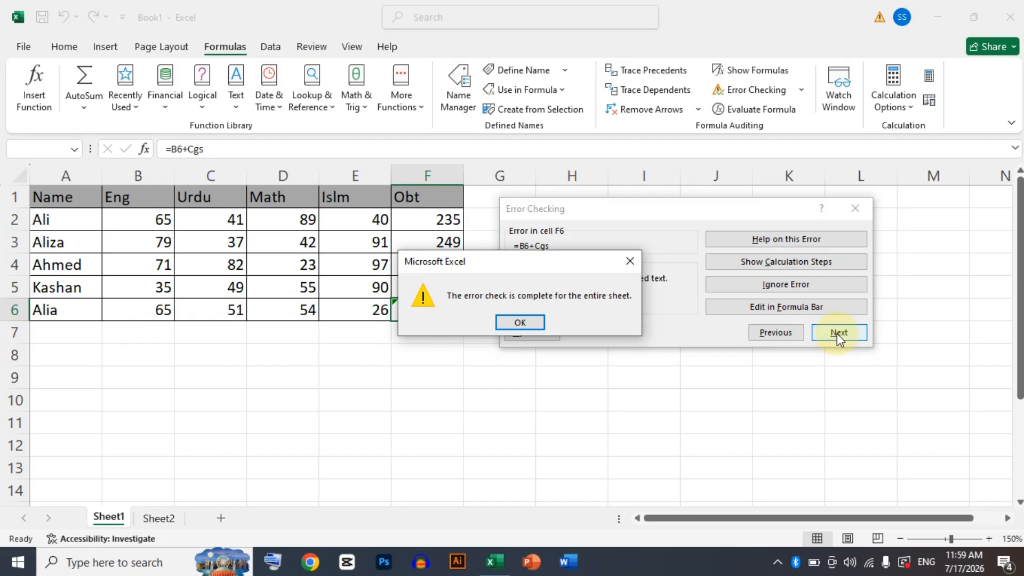
pyautogui.press('Return')
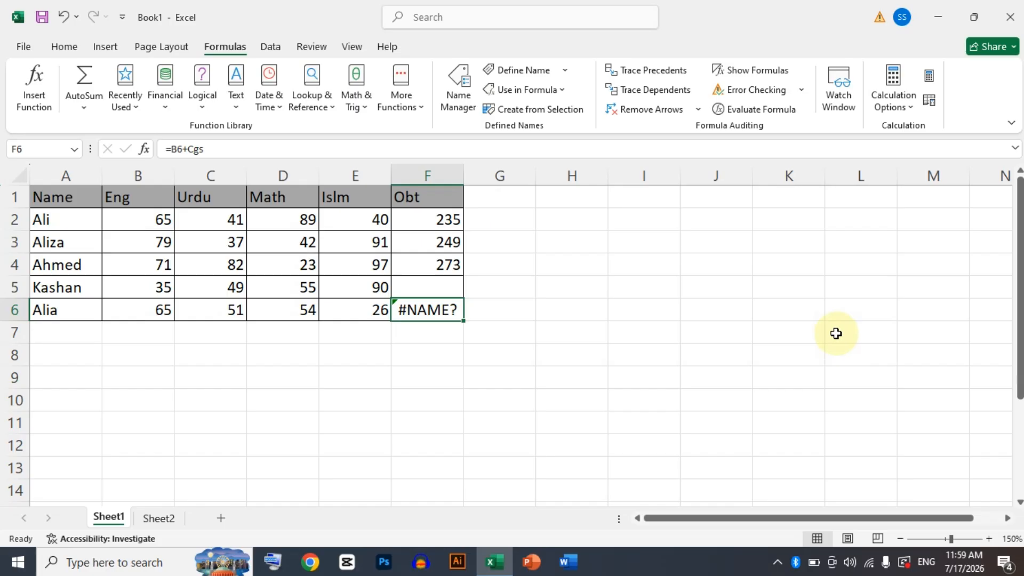
# Step: Replace the faulty formula in cell F6 with =B6+D6
pyautogui.doubleClick(441, 311)
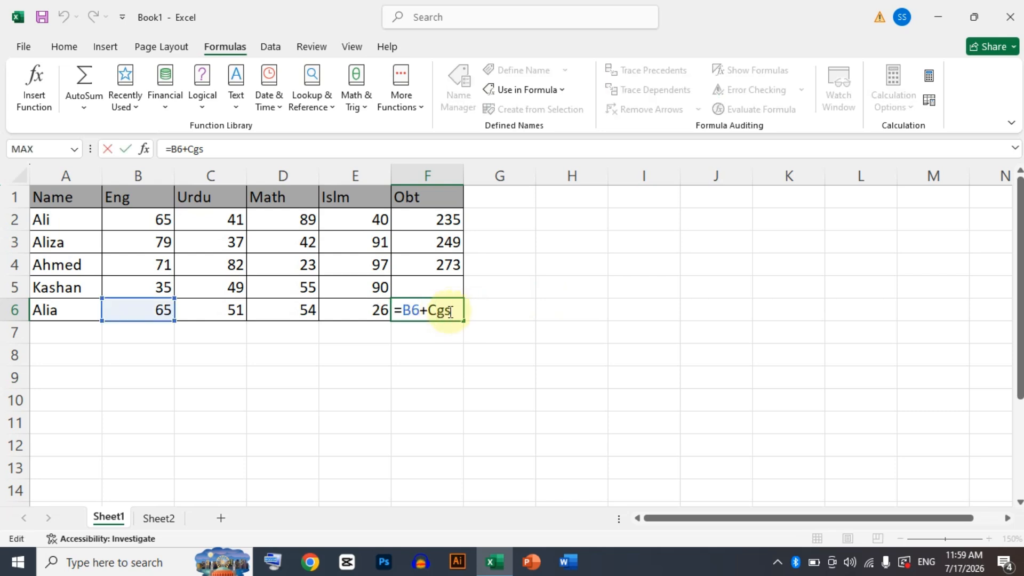
pyautogui.hotkey('ctrl', 'Return')
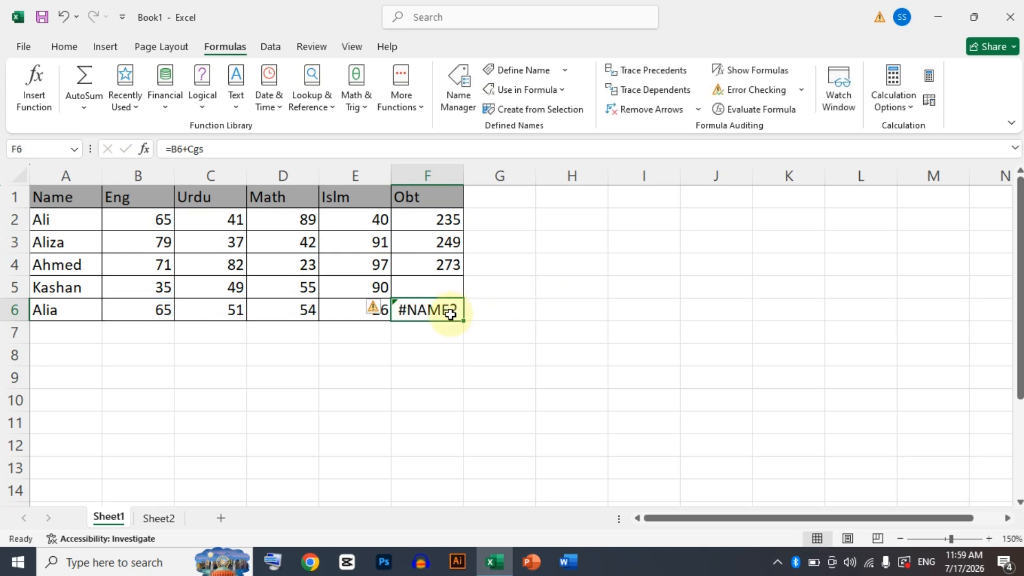
pyautogui.write('=B6+')
pyautogui.click(278, 303)
pyautogui.press('Return')
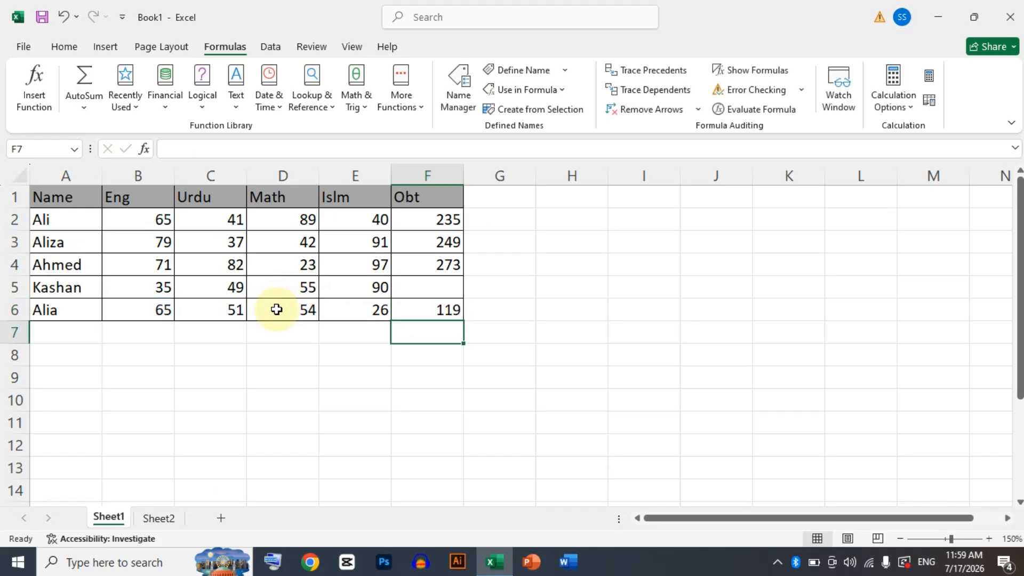
# Step: Enter the letter a as Alia's Math mark in D6 and inspect the formula in F6 that references it
pyautogui.click(278, 306)
pyautogui.write('a')
pyautogui.press('Return')
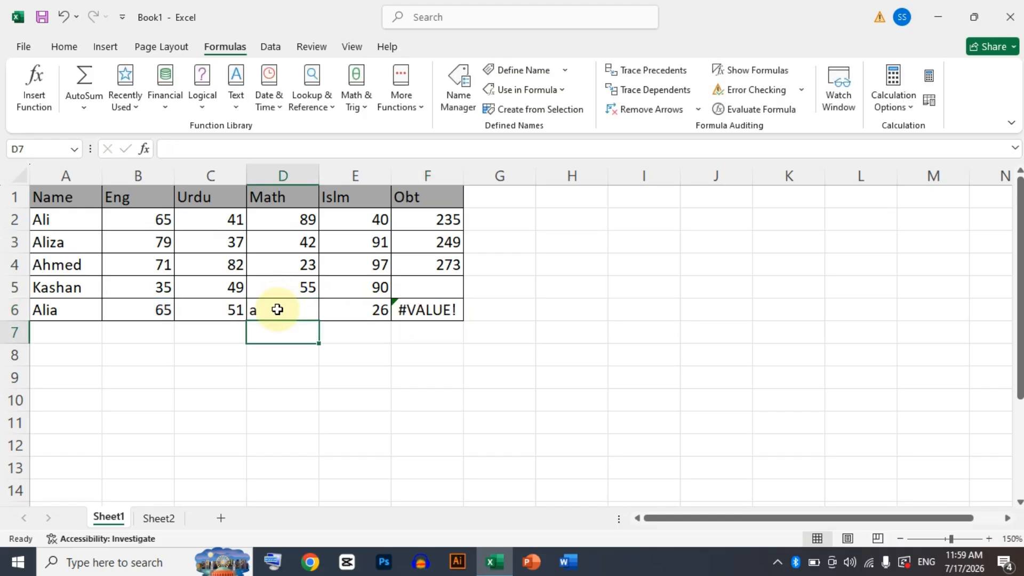
pyautogui.press('Left')
pyautogui.doubleClick(441, 312)
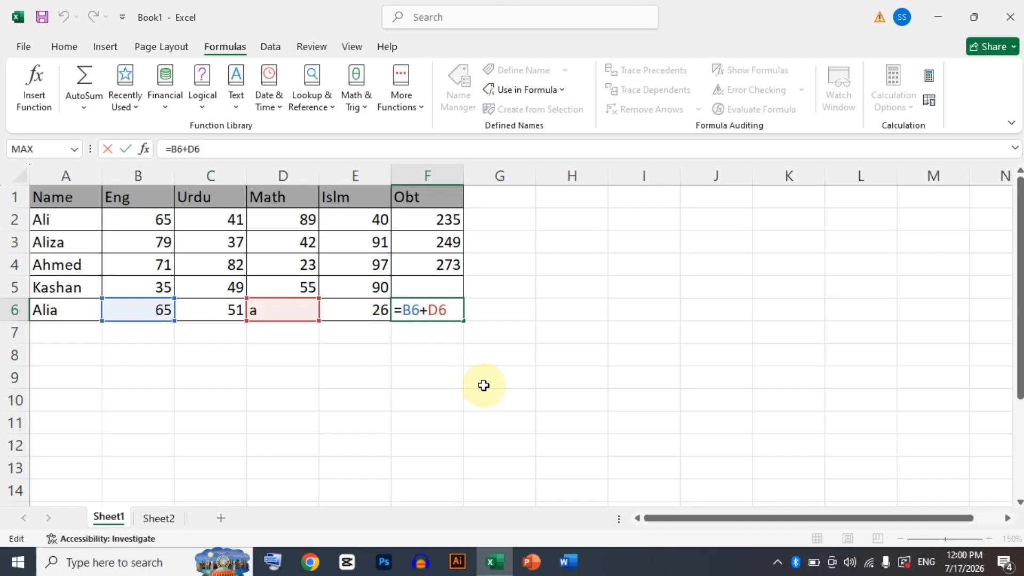
pyautogui.press('Return')
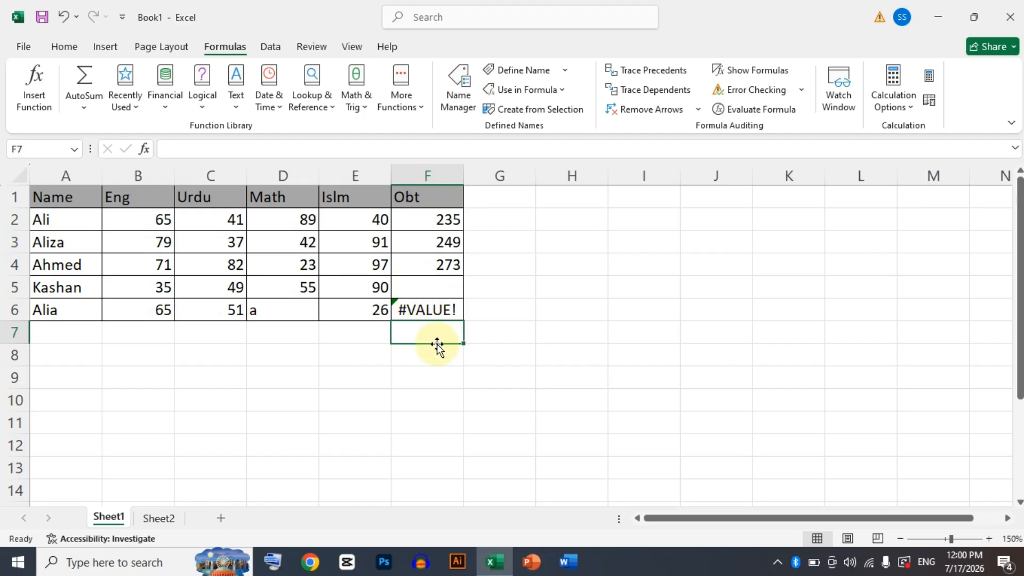
# Step: Run Error Checking on cell F6, read the explanation of its error, and close the check
pyautogui.click(421, 309)
pyautogui.click(757, 90)
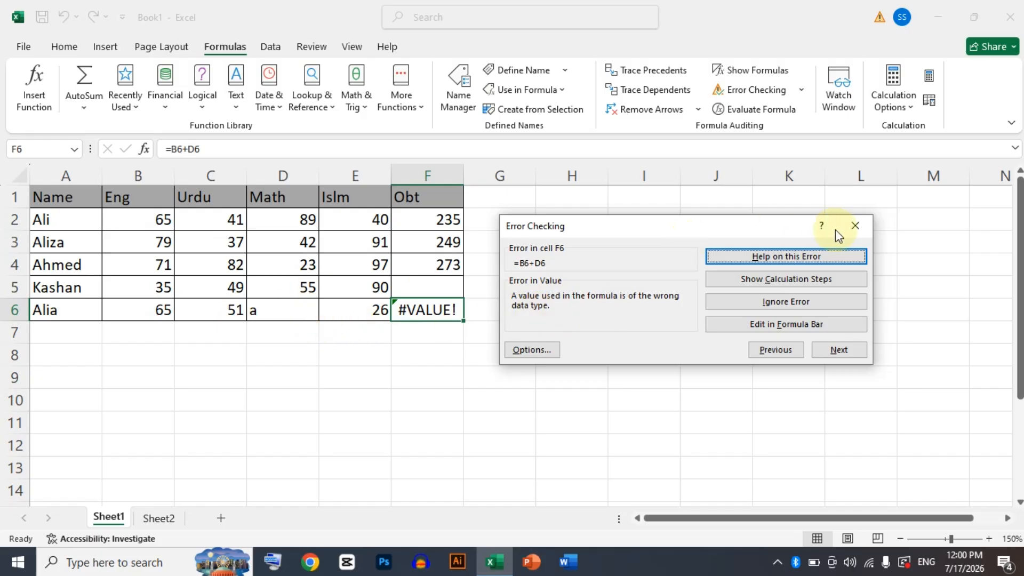
pyautogui.click(853, 227)
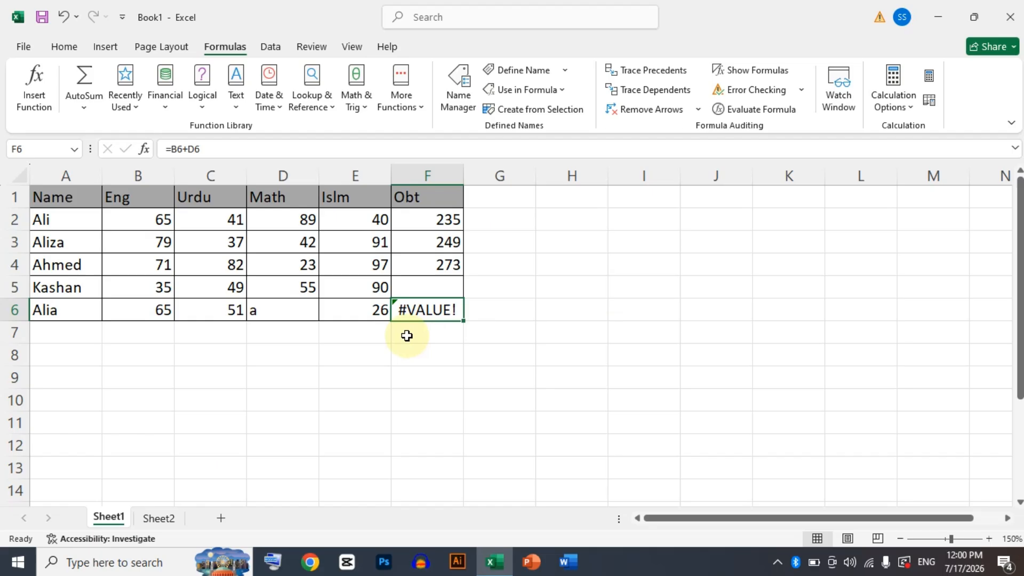
# Step: Try the value 98 and an empty cell for Alia's Math mark in D6, undoing each change
pyautogui.click(277, 310)
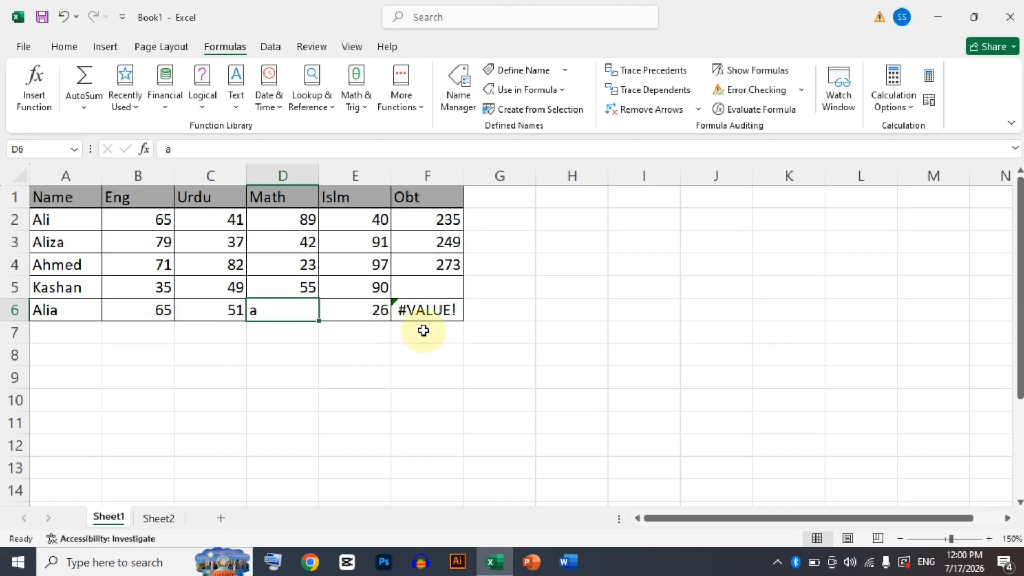
pyautogui.write('98')
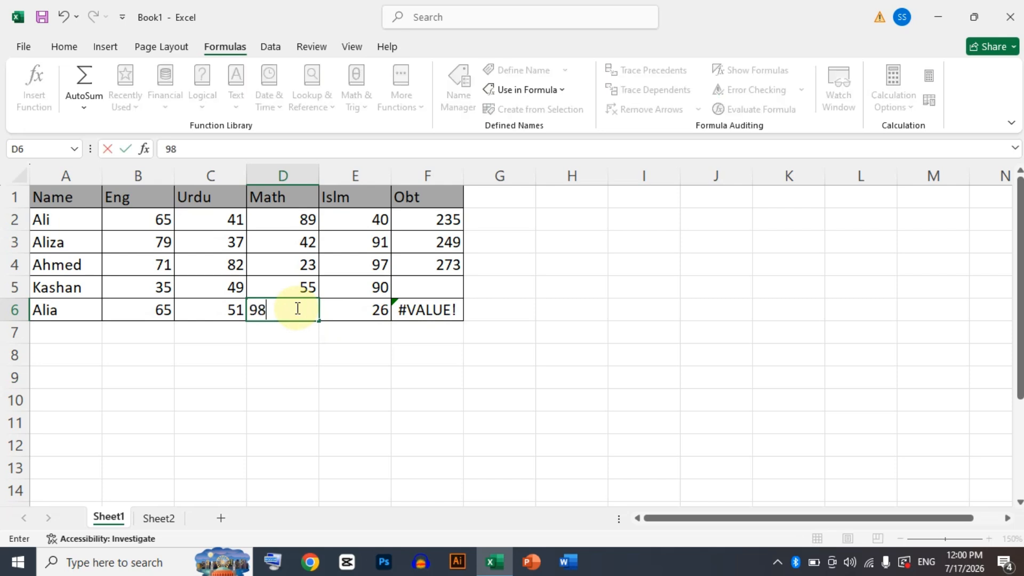
pyautogui.press('Return')
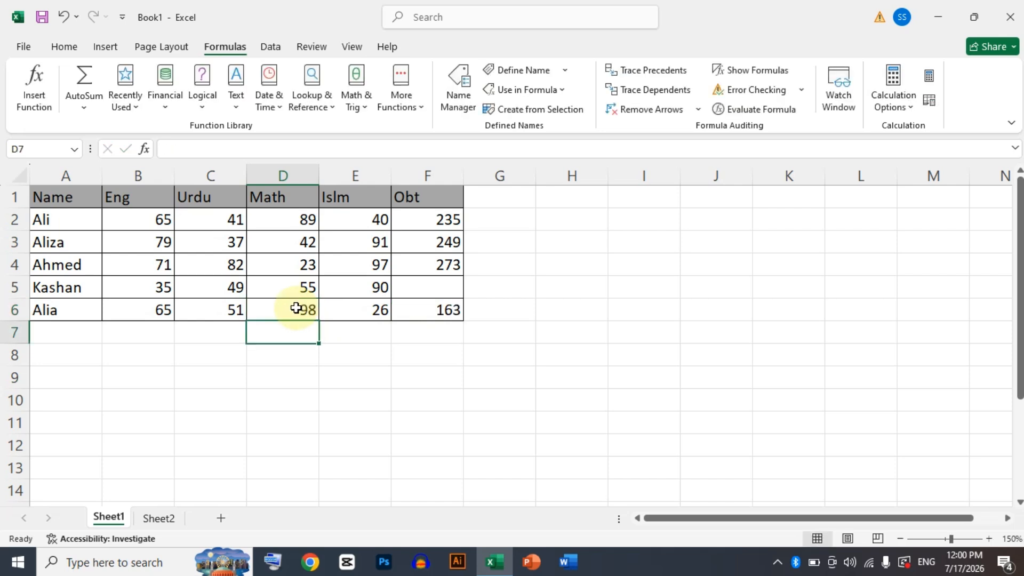
pyautogui.hotkey('ctrl', 'z')
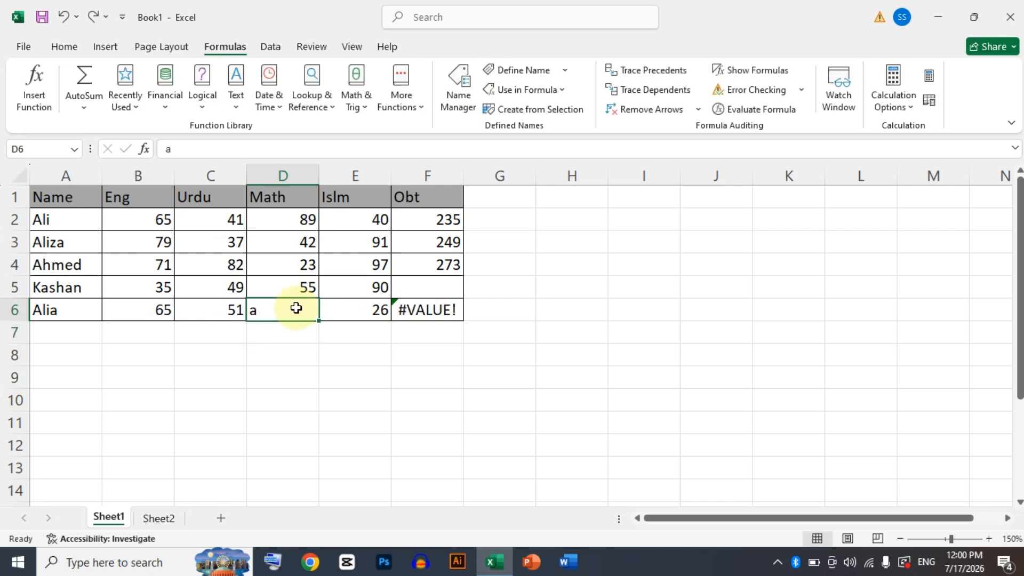
pyautogui.press('BackSpace')
pyautogui.press('Return')
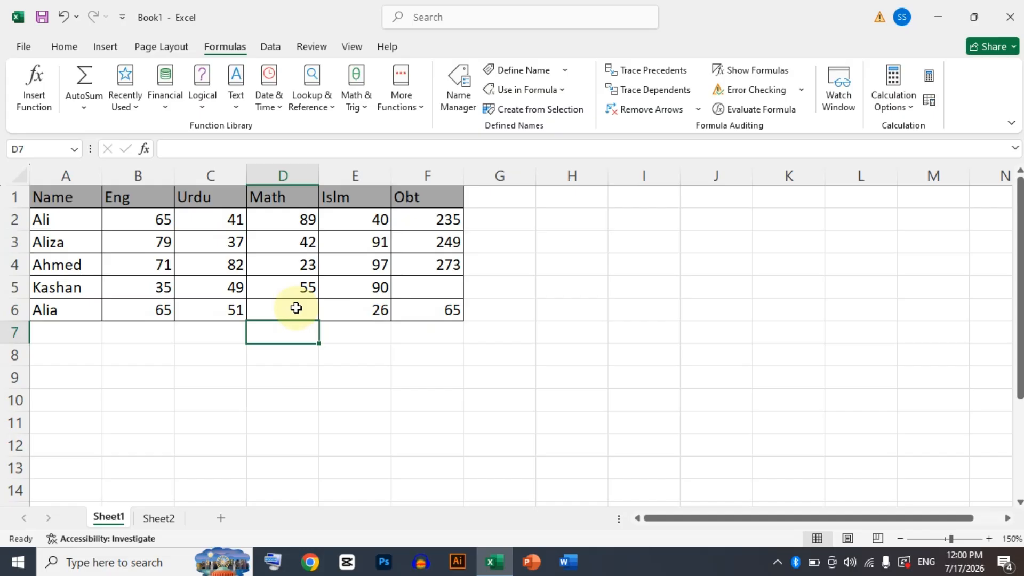
pyautogui.hotkey('ctrl', 'z')
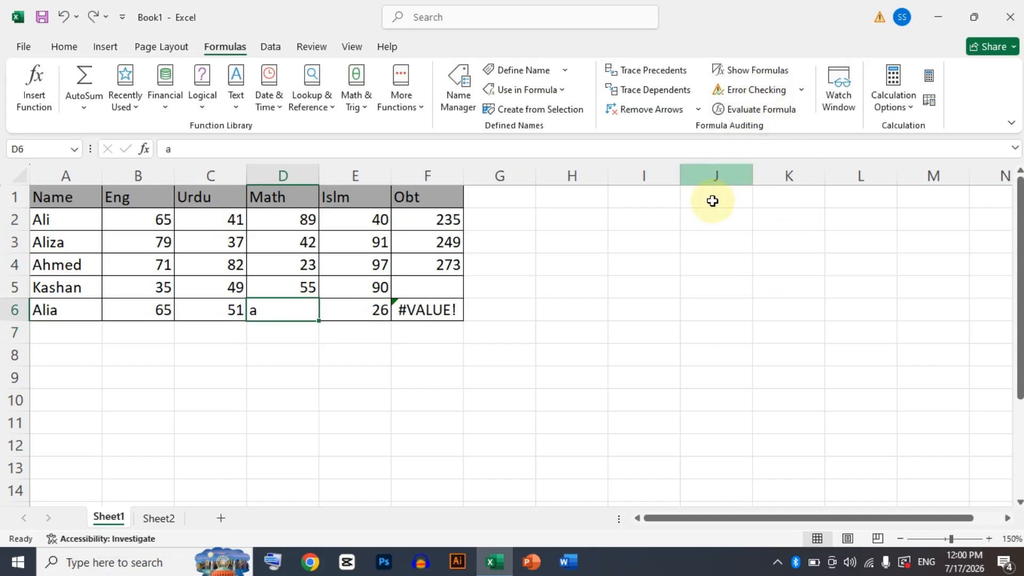
# Step: On Sheet2, inspect the formula in cell I15 and the cells it references without editing it
pyautogui.click(634, 350)
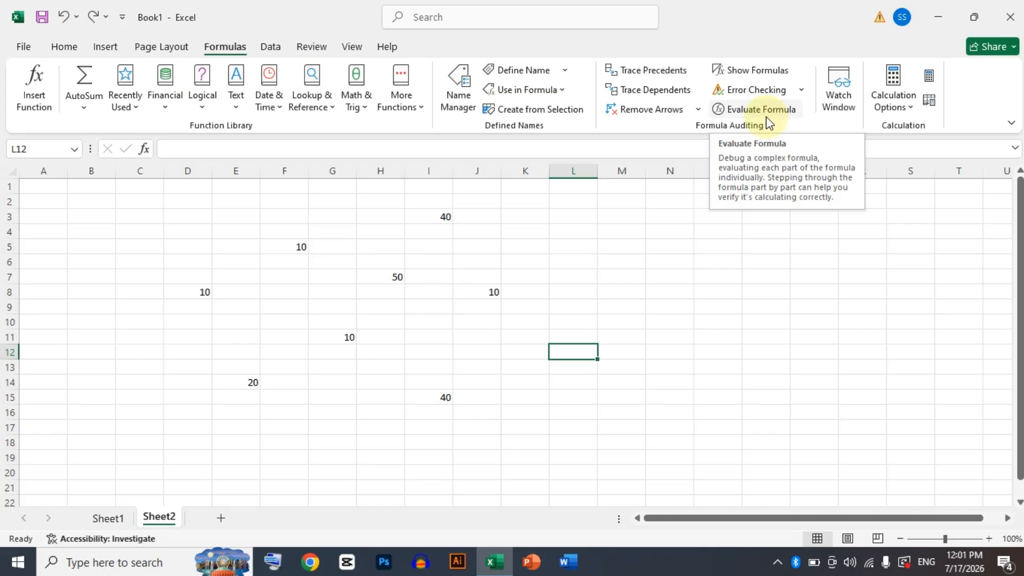
pyautogui.click(444, 397)
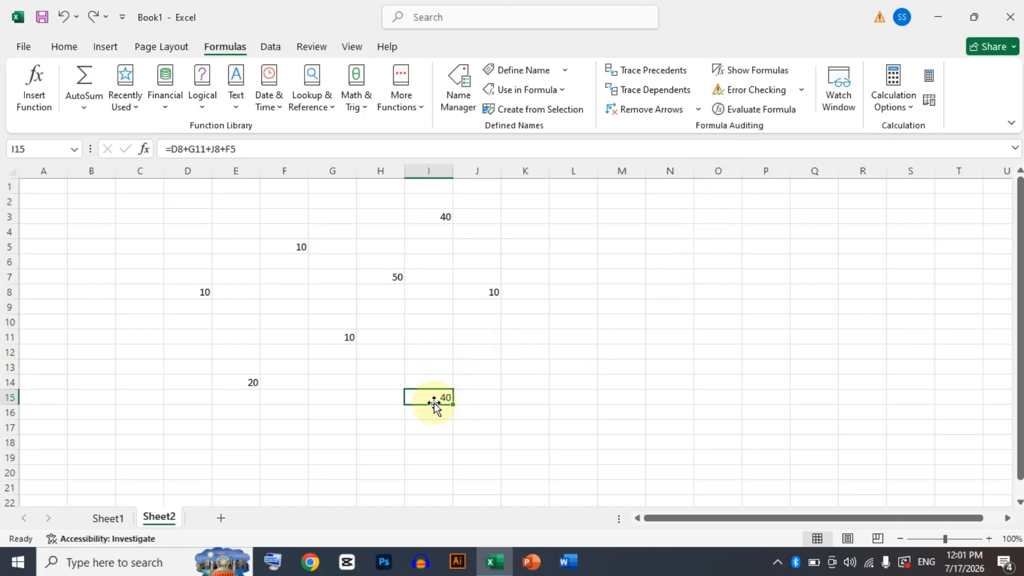
pyautogui.doubleClick(434, 398)
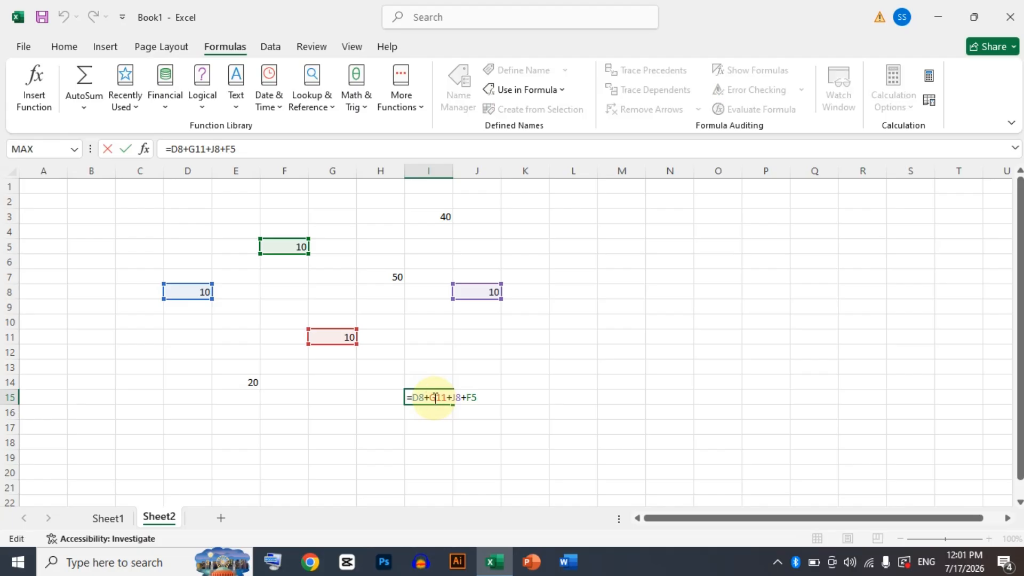
pyautogui.press('Escape')
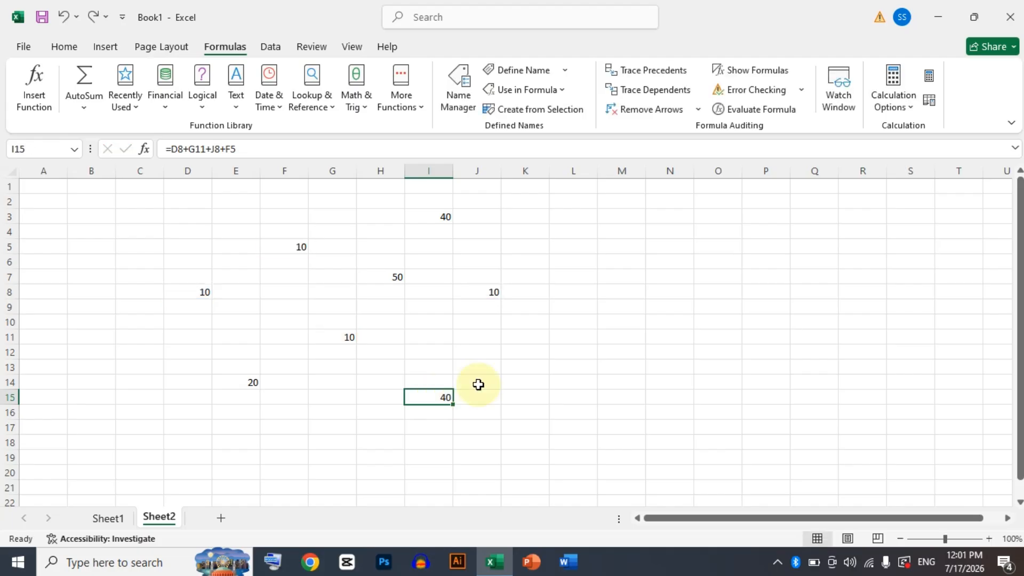
# Step: Evaluate the formula in I15 one part at a time to its final result, and return to Sheet1
pyautogui.click(771, 117)
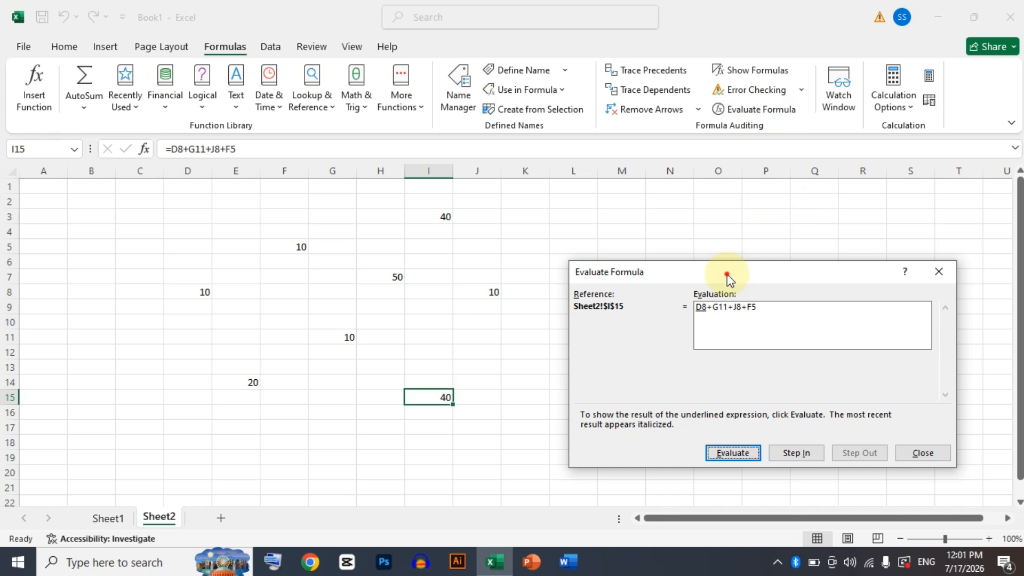
pyautogui.moveTo(727, 274); pyautogui.dragTo(678, 175)
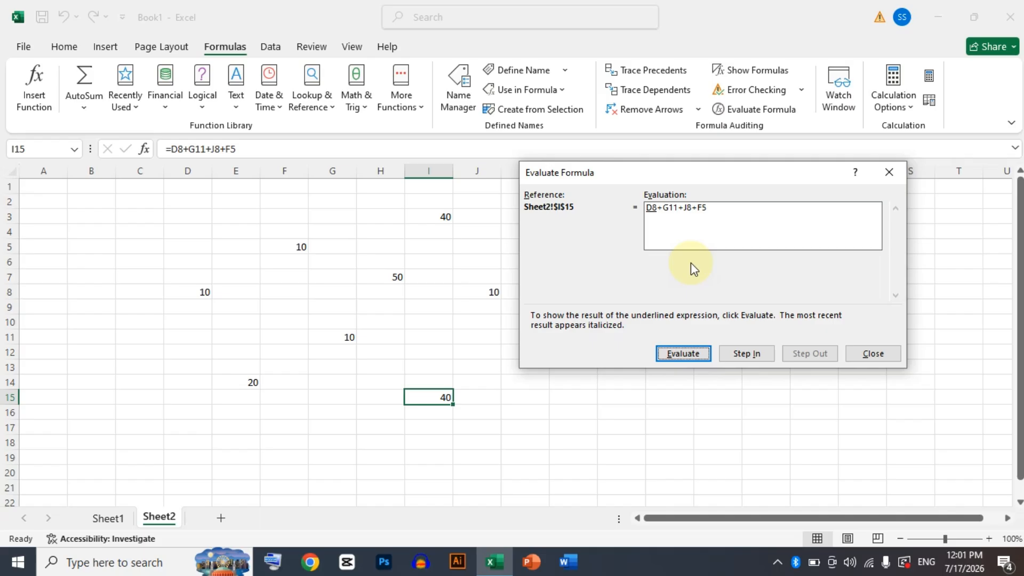
pyautogui.click(681, 353)
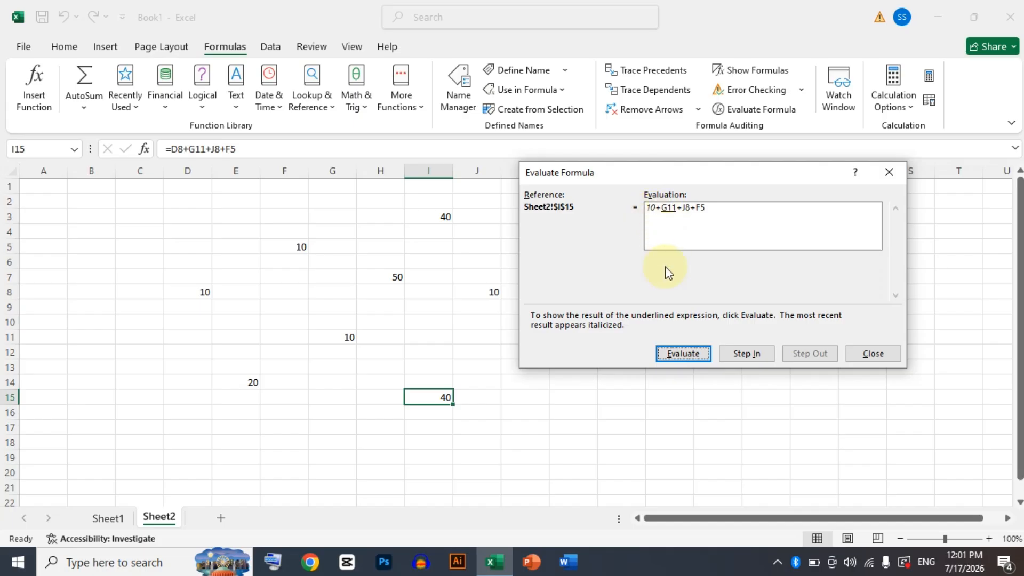
pyautogui.click(676, 344)
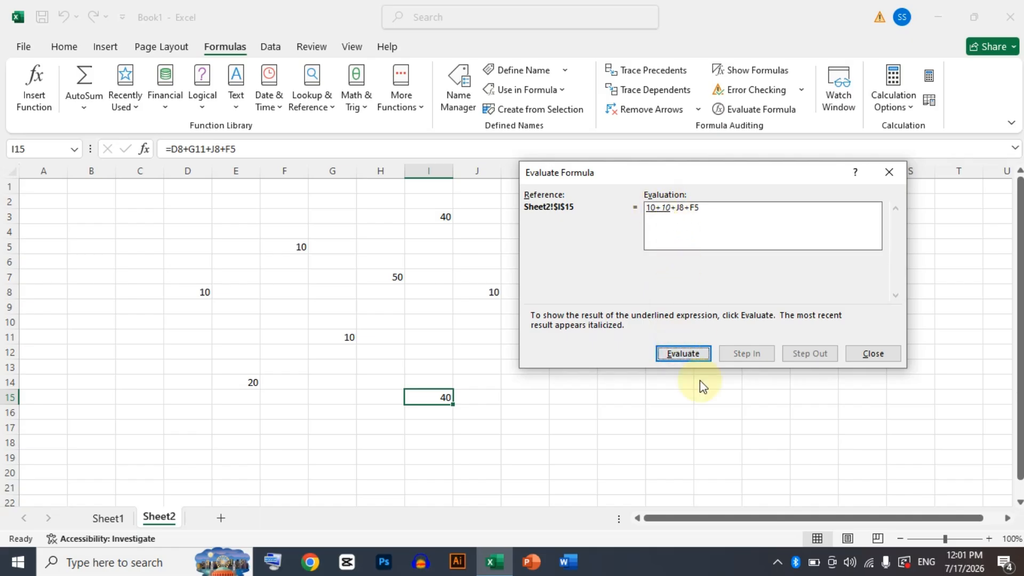
pyautogui.click(685, 354)
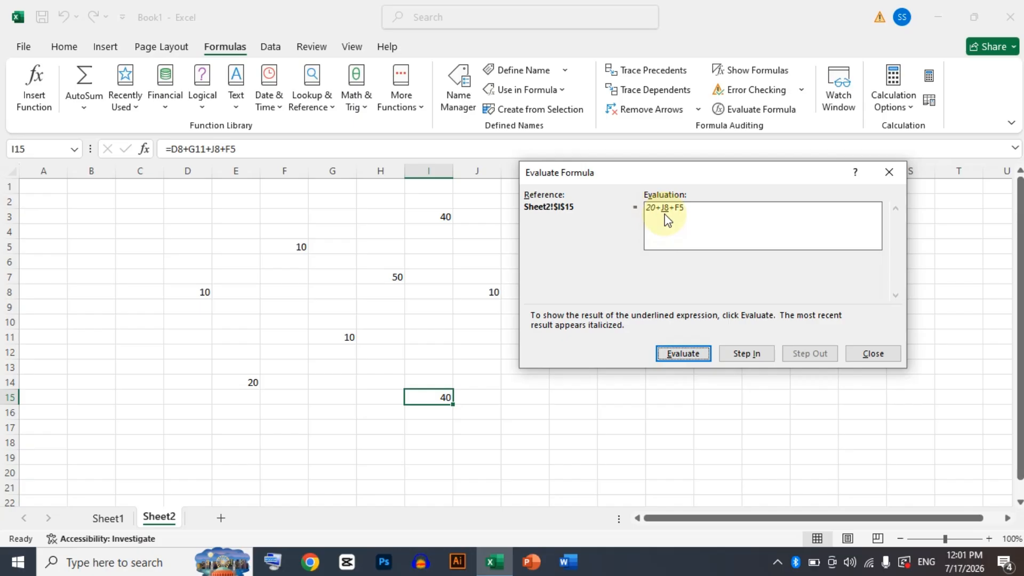
pyautogui.click(681, 354)
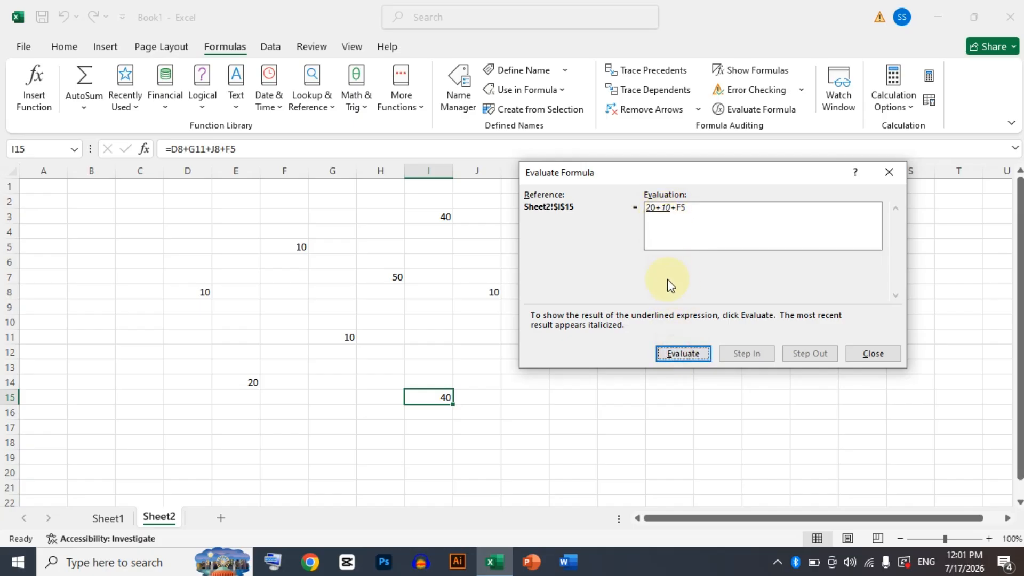
pyautogui.click(677, 354)
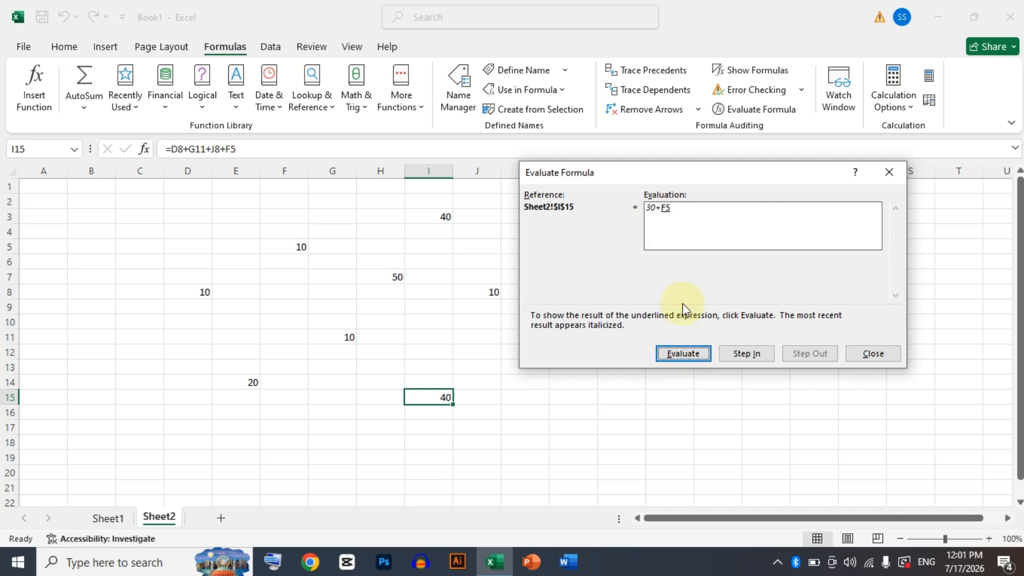
pyautogui.click(680, 354)
pyautogui.click(690, 354)
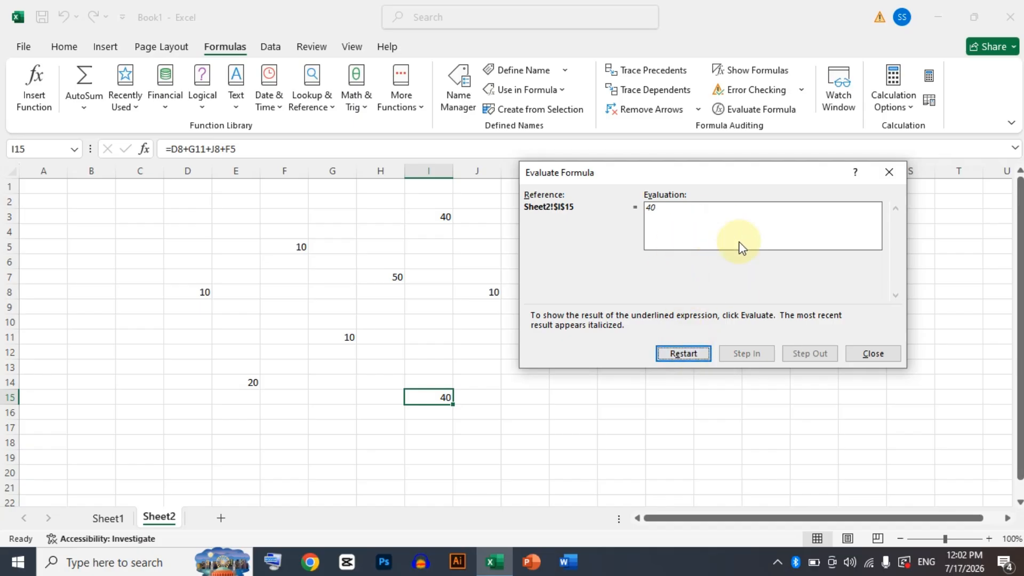
pyautogui.click(874, 353)
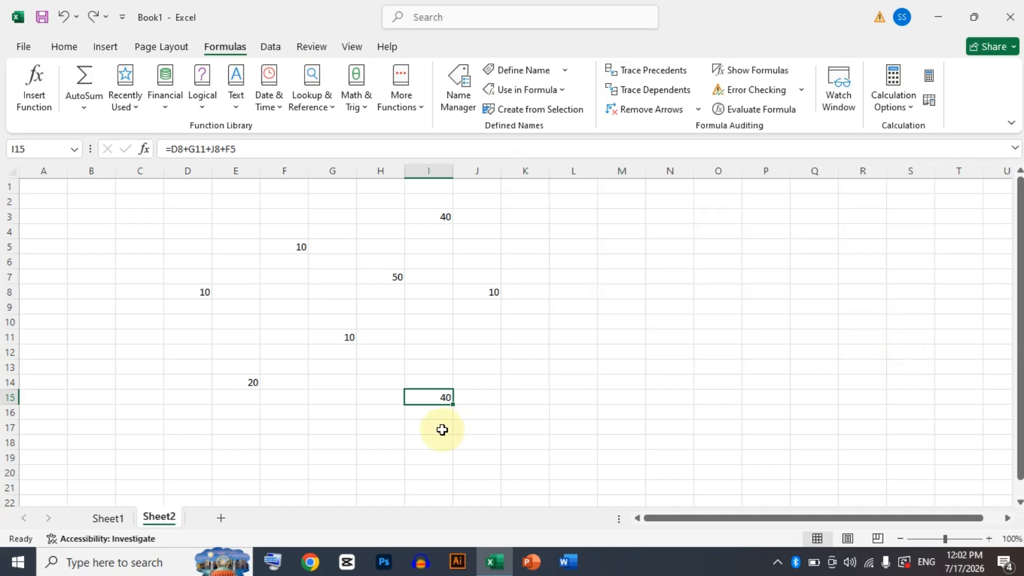
pyautogui.click(108, 517)
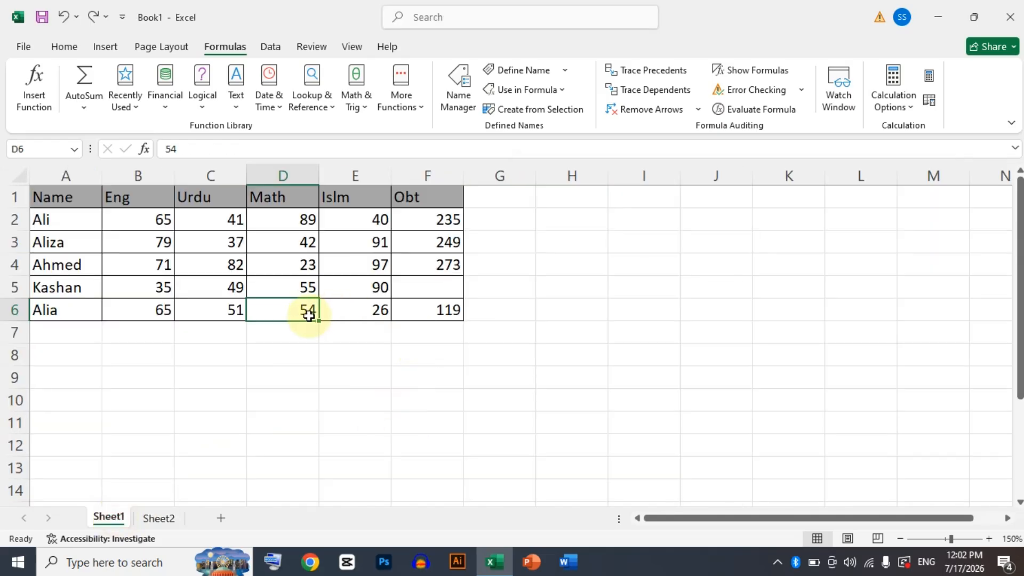
# Step: Enter a as the Math mark in D6, and evaluate the formula in F6 one part at a time to its final result
pyautogui.write('a')
pyautogui.press('Return')
pyautogui.click(427, 310)
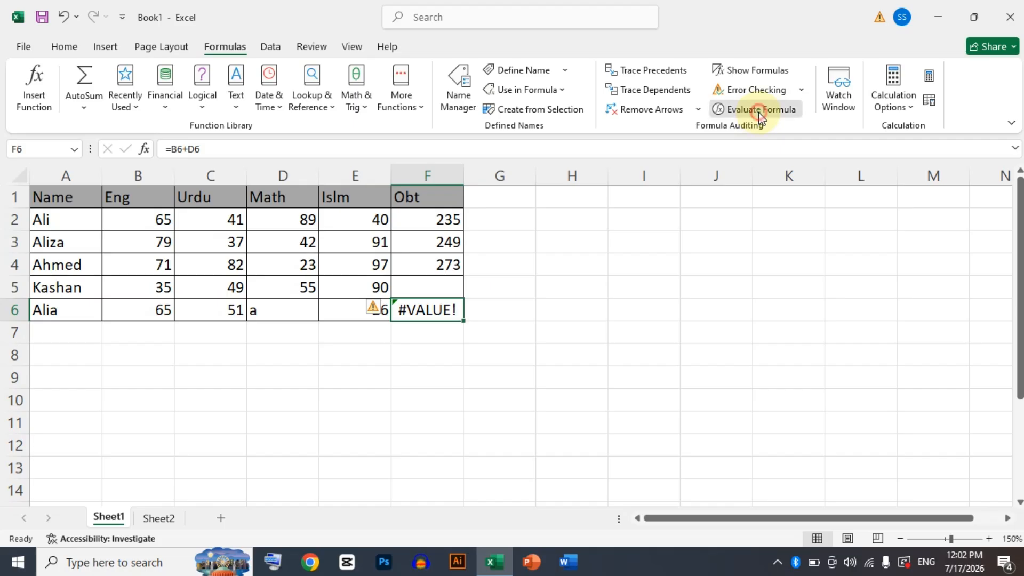
pyautogui.click(758, 109)
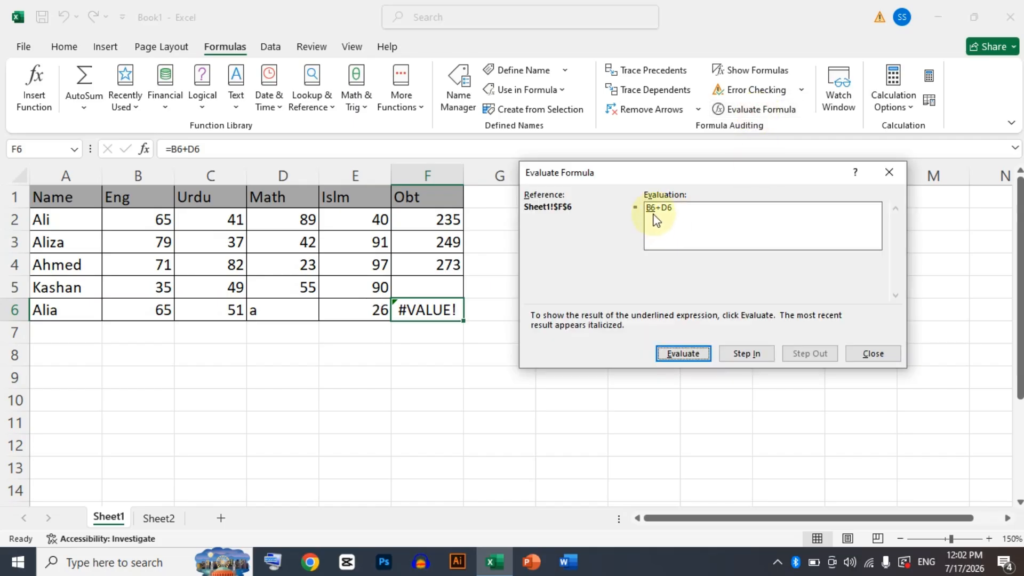
pyautogui.click(674, 351)
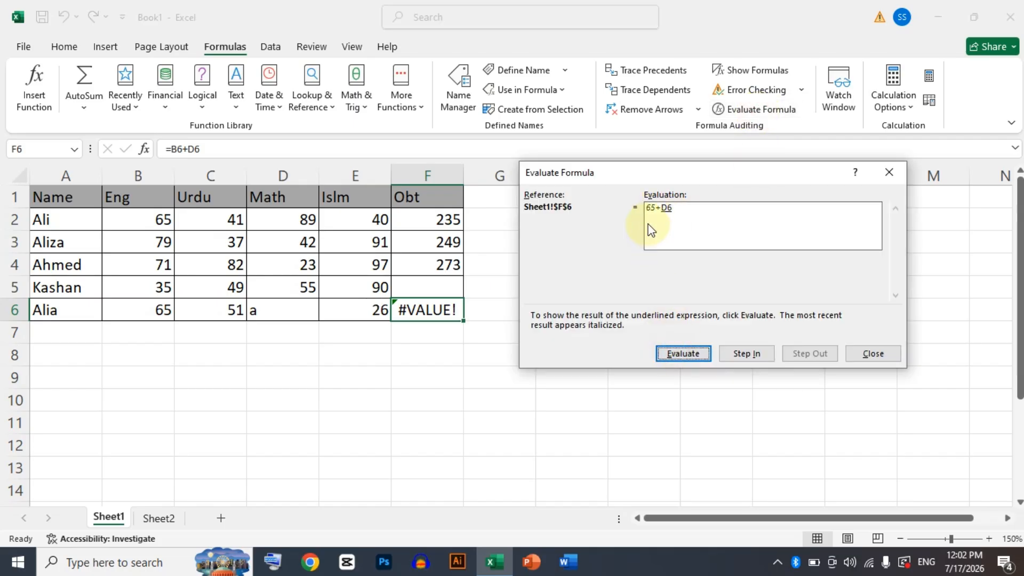
pyautogui.click(671, 352)
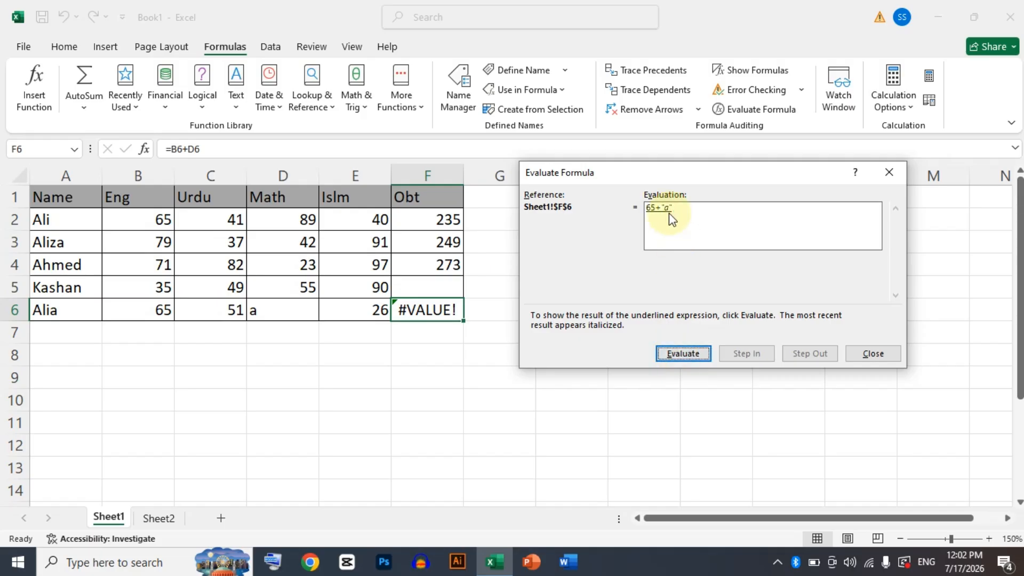
pyautogui.press('super+plus')
pyautogui.press('super+plus')
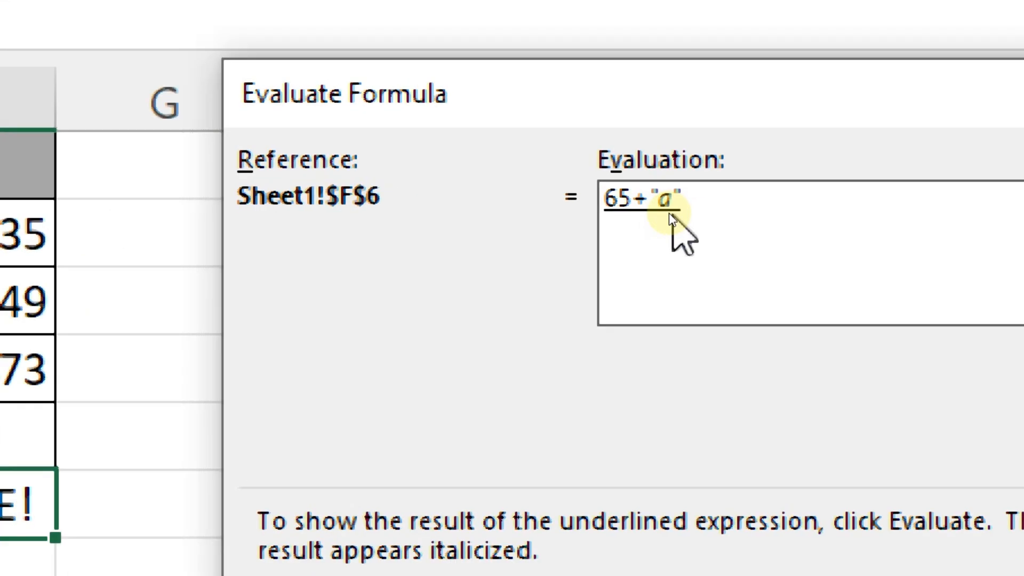
pyautogui.press('super+minus')
pyautogui.press('super+minus')
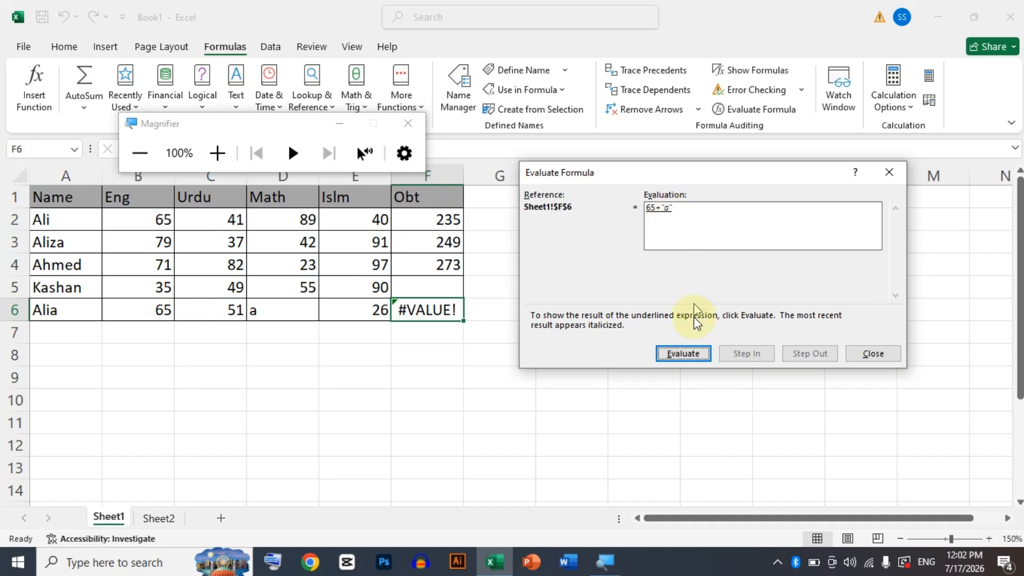
pyautogui.click(689, 354)
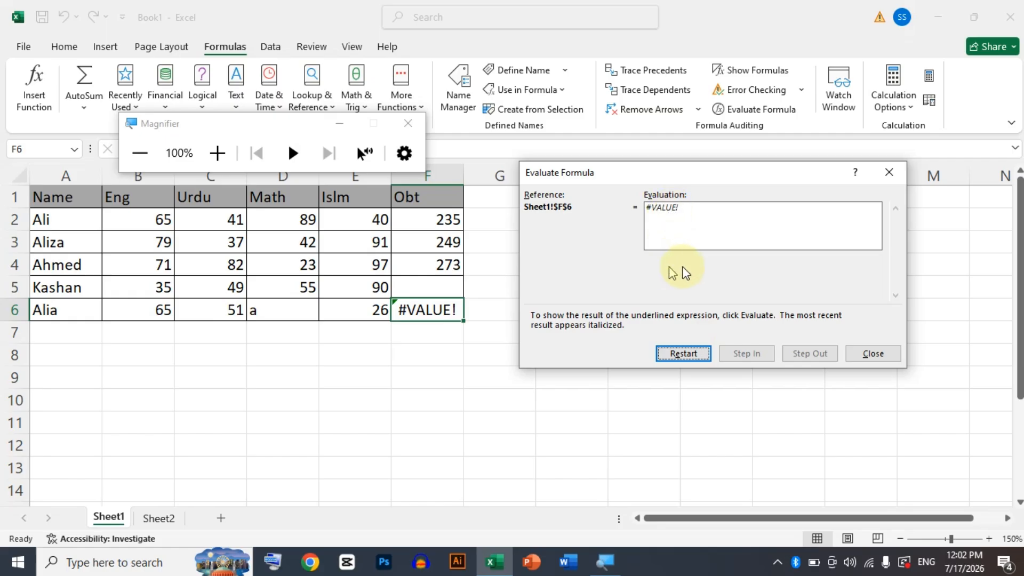
pyautogui.click(408, 123)
pyautogui.click(866, 355)
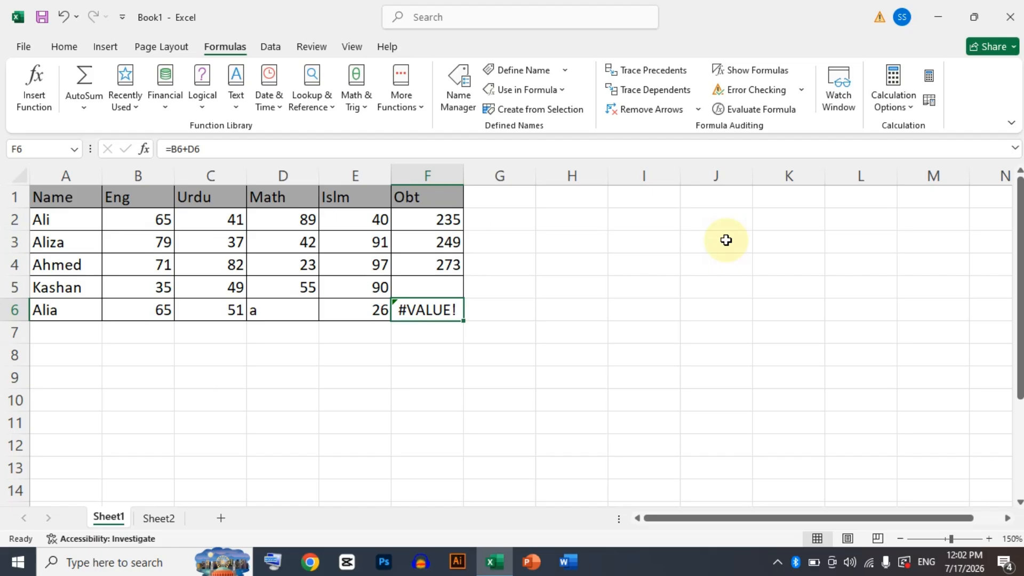
# Step: Clear the formula from cell F6
pyautogui.press('Delete')
pyautogui.click(528, 372)
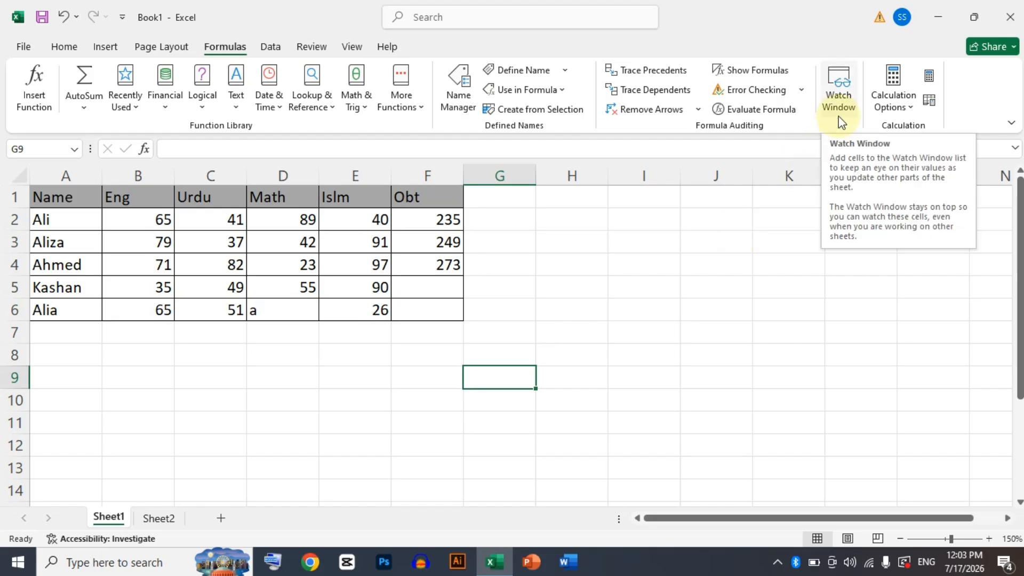
# Step: Add the Sheet1 table A1:F6 to the Watch Window, and move and enlarge that window beside the table
pyautogui.click(840, 109)
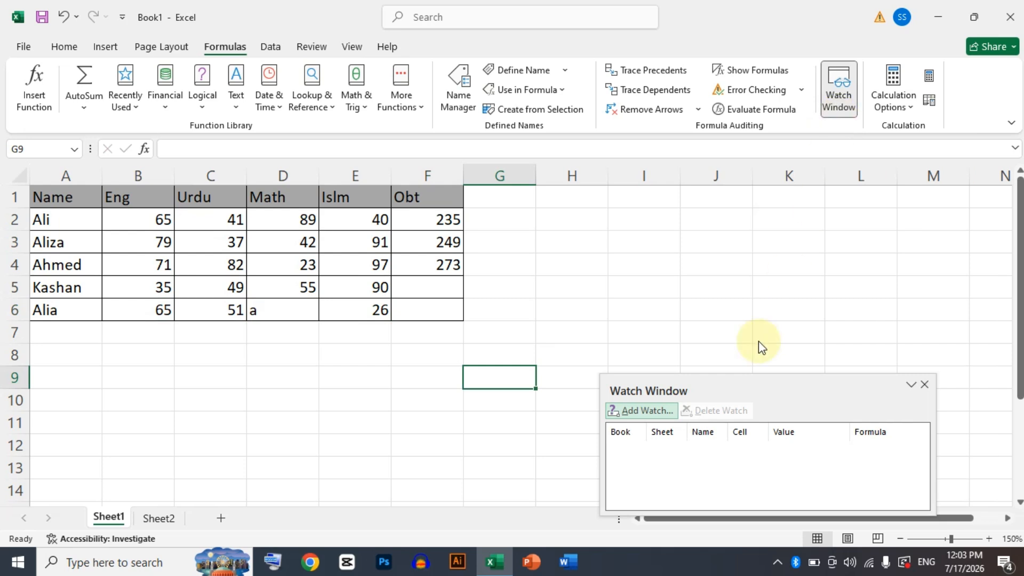
pyautogui.click(647, 411)
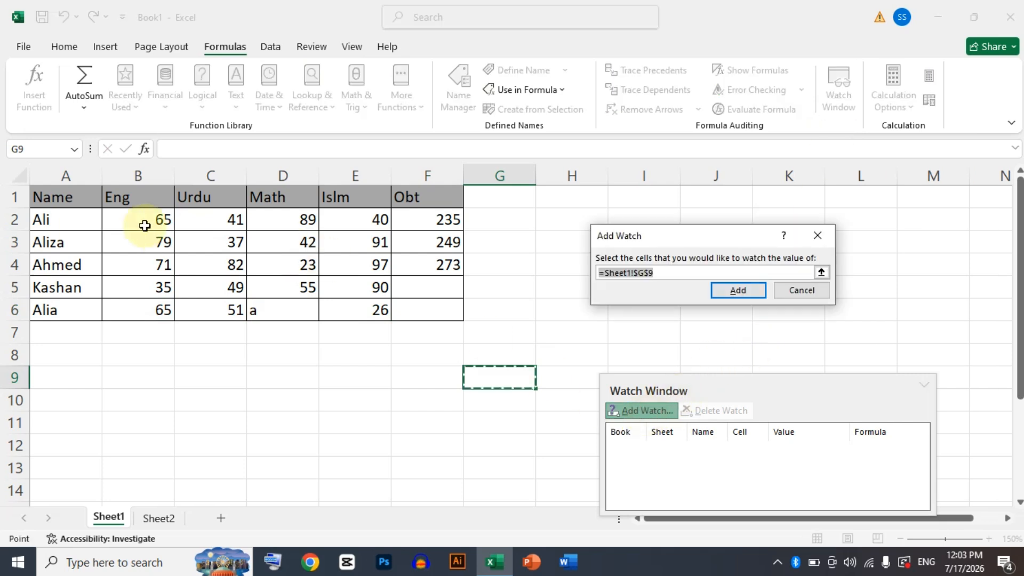
pyautogui.moveTo(63, 196); pyautogui.dragTo(414, 307)
pyautogui.click(738, 291)
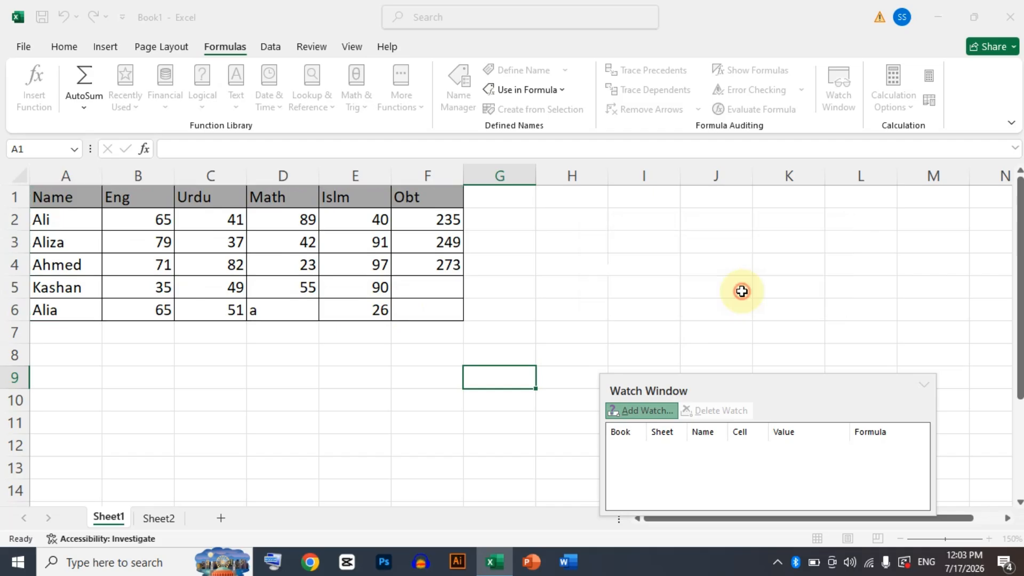
pyautogui.moveTo(722, 387); pyautogui.dragTo(651, 215)
pyautogui.moveTo(811, 340); pyautogui.dragTo(896, 437)
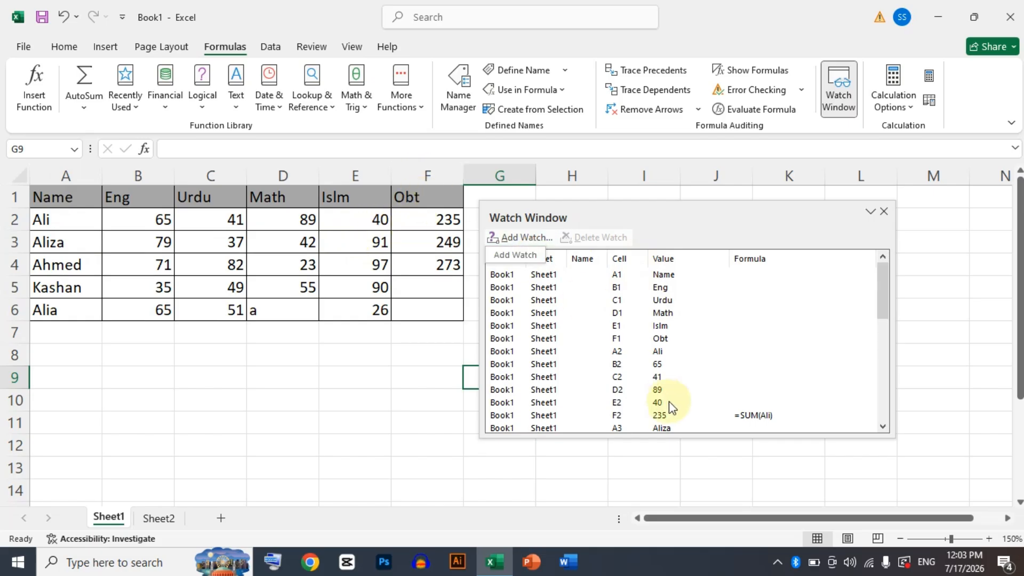
# Step: Examine the watch entries for F1 and F2 and the formulas listed for the remaining rows
pyautogui.click(660, 344)
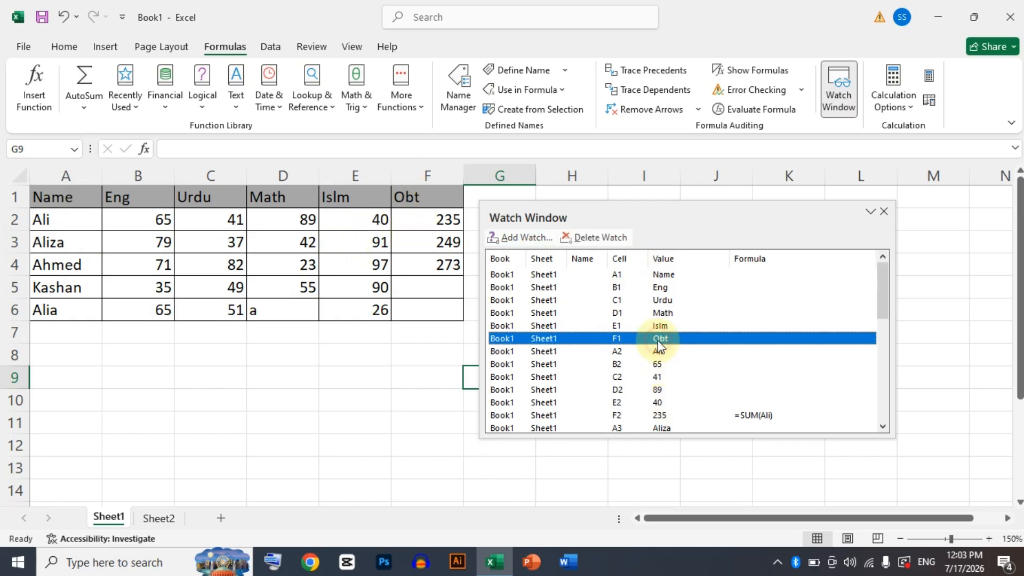
pyautogui.click(746, 419)
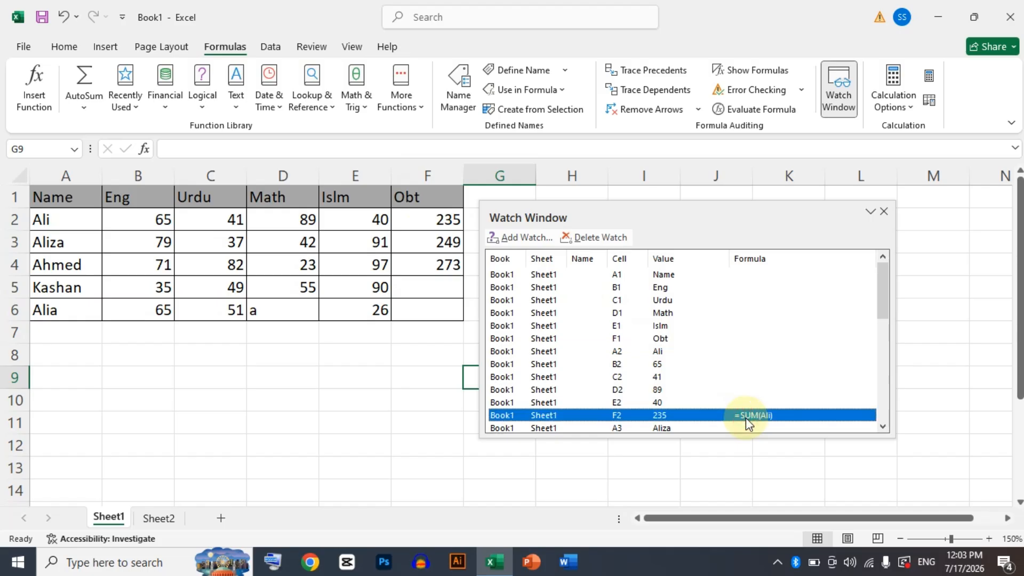
pyautogui.moveTo(885, 313); pyautogui.dragTo(886, 371)
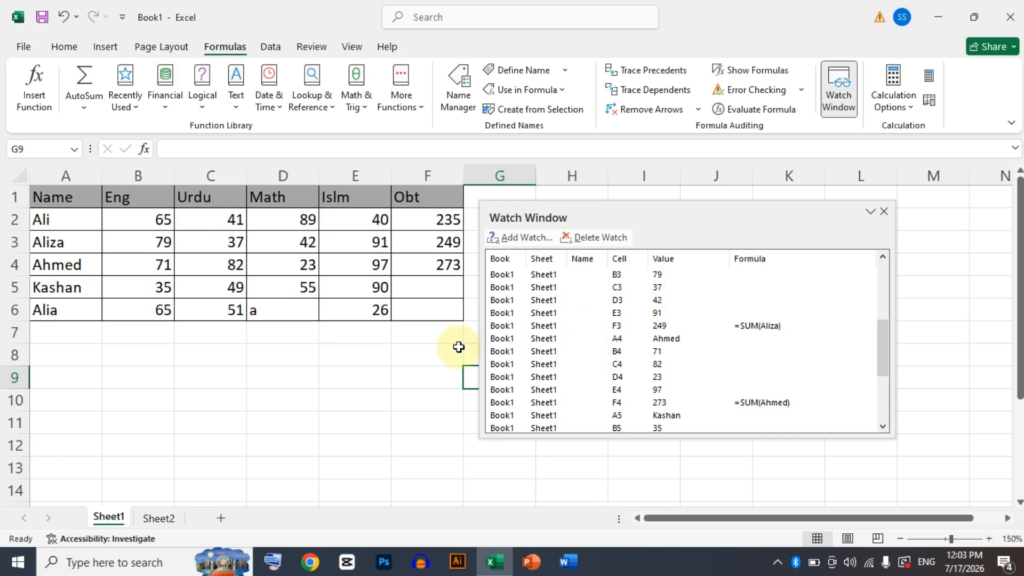
# Step: Define the workbook-scoped name Obt for cell F2, and check its entry in the Watch Window
pyautogui.click(381, 333)
pyautogui.click(427, 221)
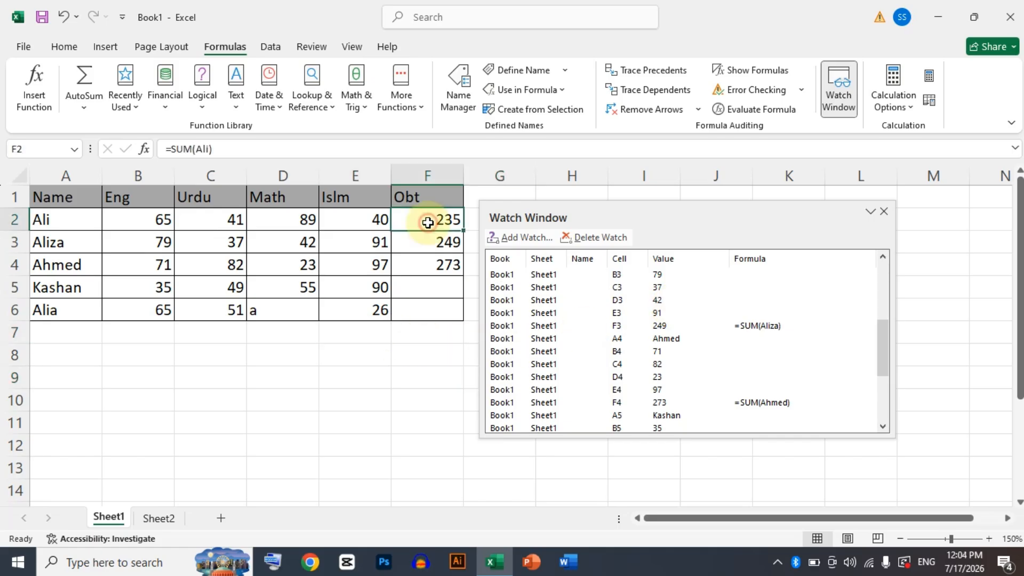
pyautogui.click(513, 75)
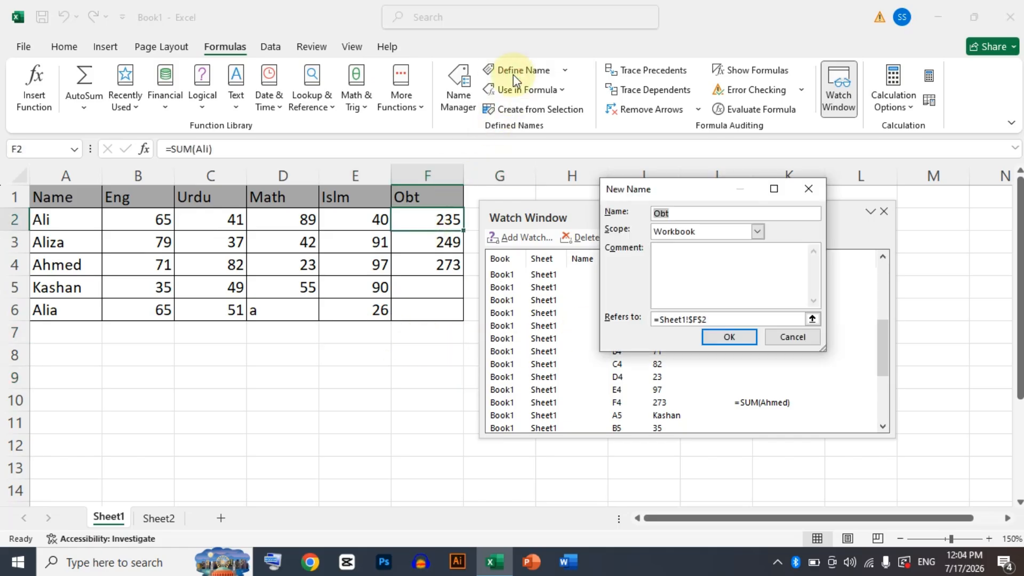
pyautogui.click(724, 341)
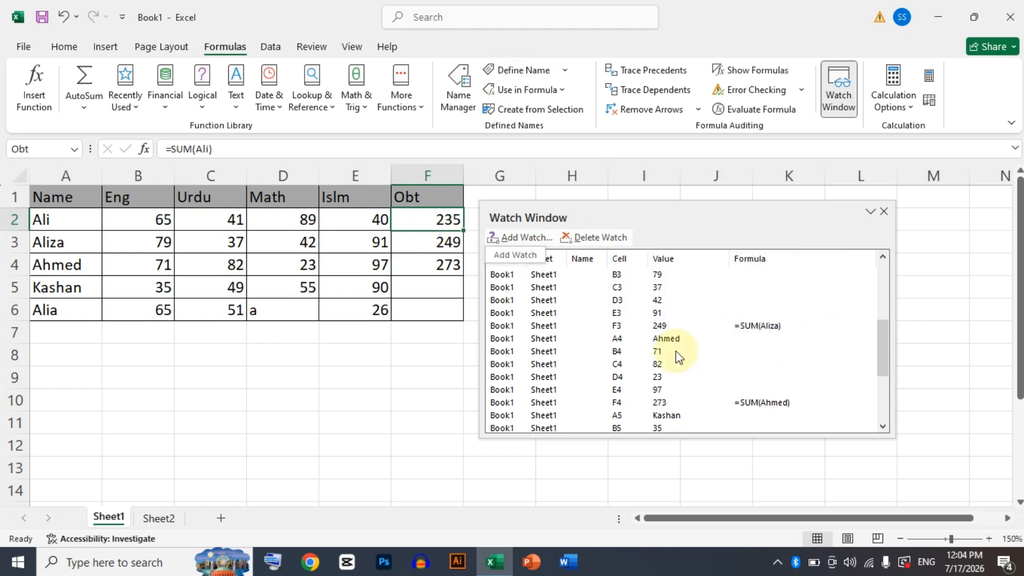
pyautogui.moveTo(882, 360); pyautogui.dragTo(876, 312)
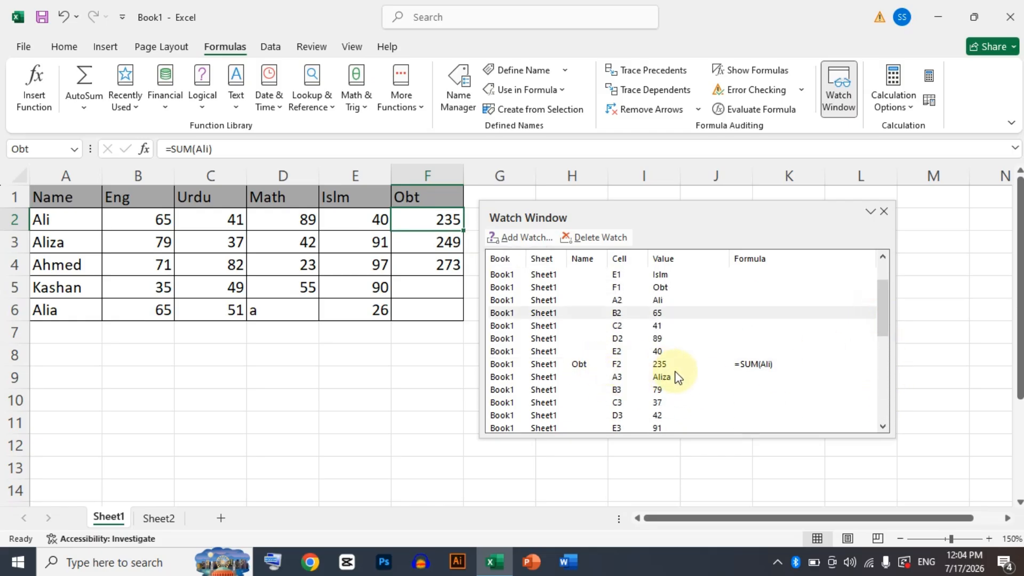
pyautogui.click(580, 367)
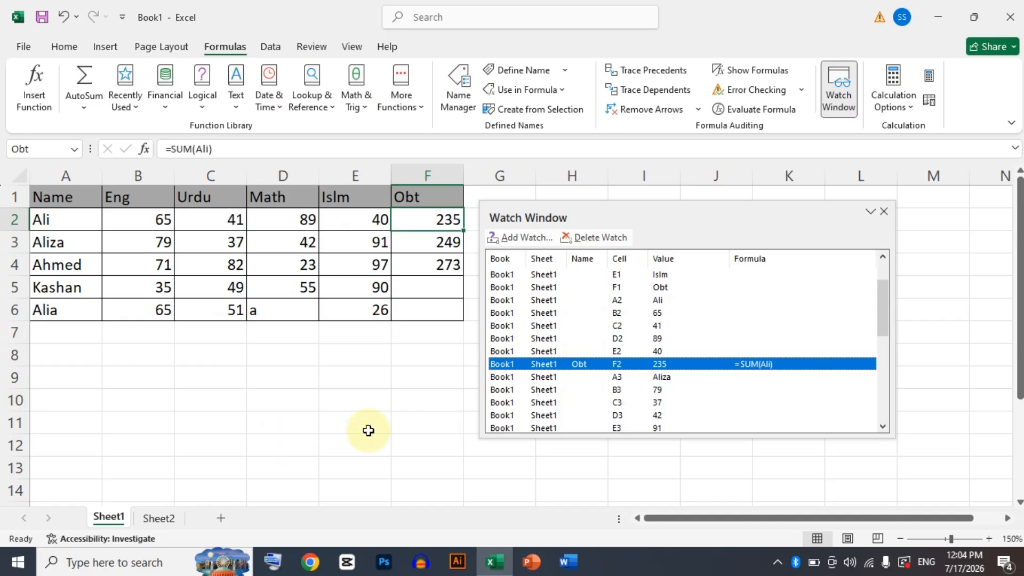
pyautogui.moveTo(881, 303); pyautogui.dragTo(883, 386)
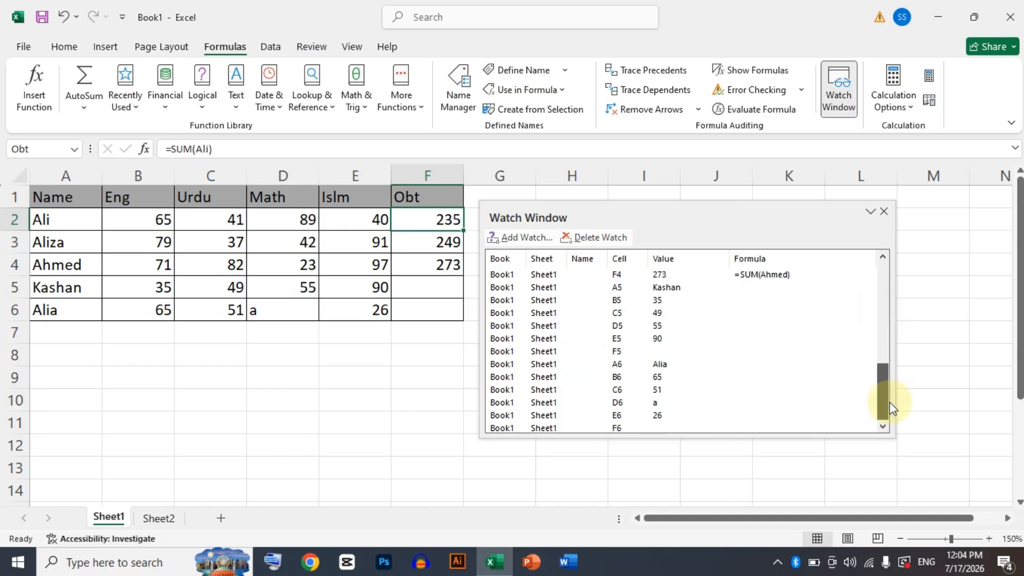
# Step: Add the Sheet2 range D3:K16 to the Watch Window, accepting all 112 cell watches
pyautogui.click(169, 519)
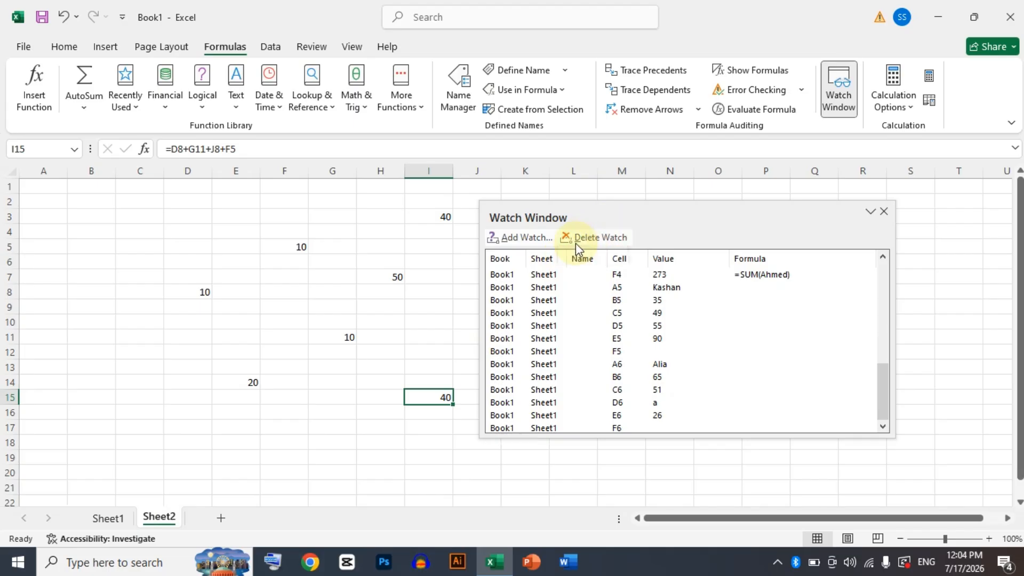
pyautogui.click(520, 237)
pyautogui.moveTo(183, 213); pyautogui.dragTo(530, 412)
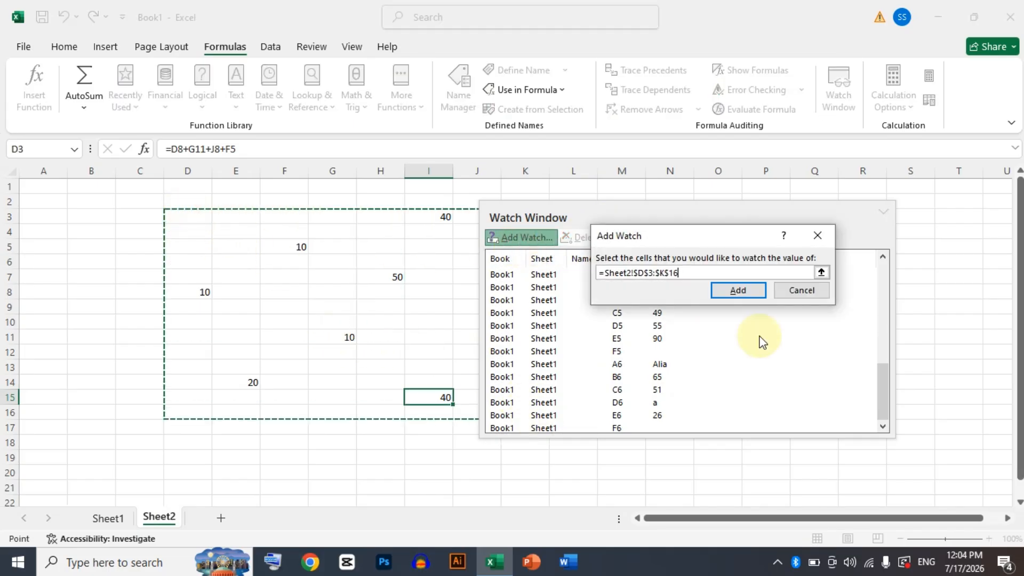
pyautogui.click(764, 295)
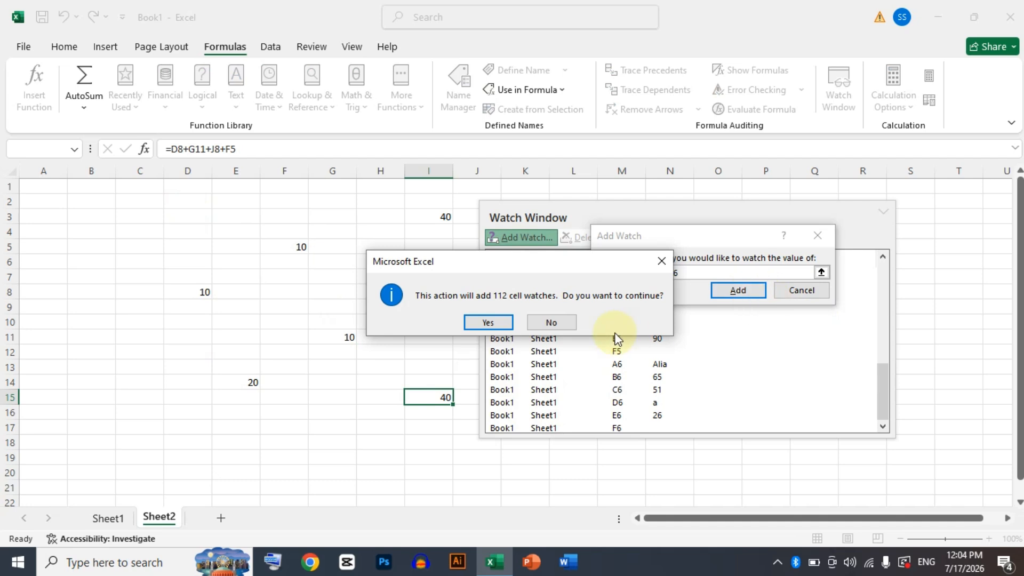
pyautogui.click(488, 322)
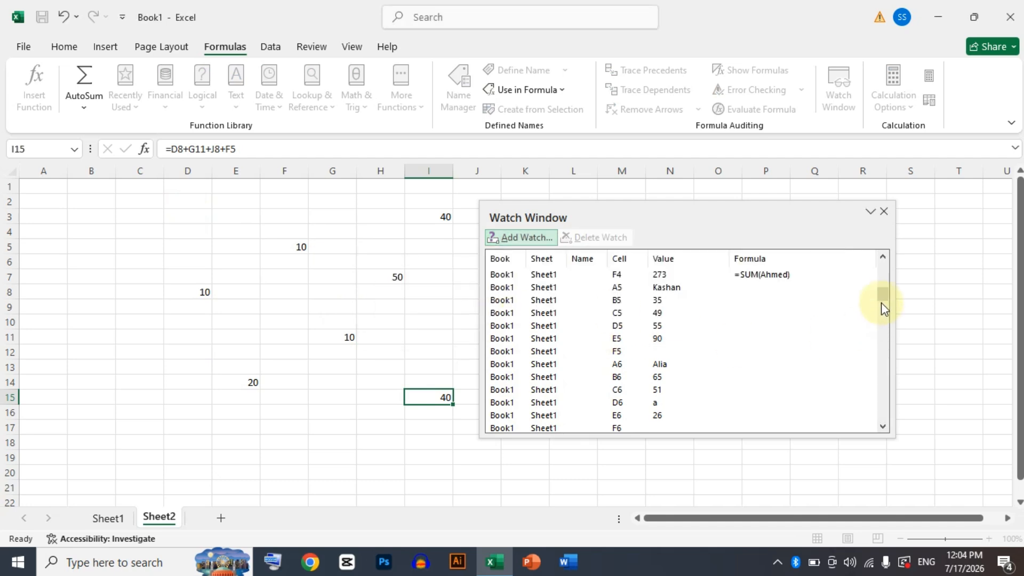
# Step: Compare the watch entry for Sheet2 cell D8 with the cell itself, moving the Watch Window clear of the data
pyautogui.moveTo(882, 300); pyautogui.dragTo(884, 345)
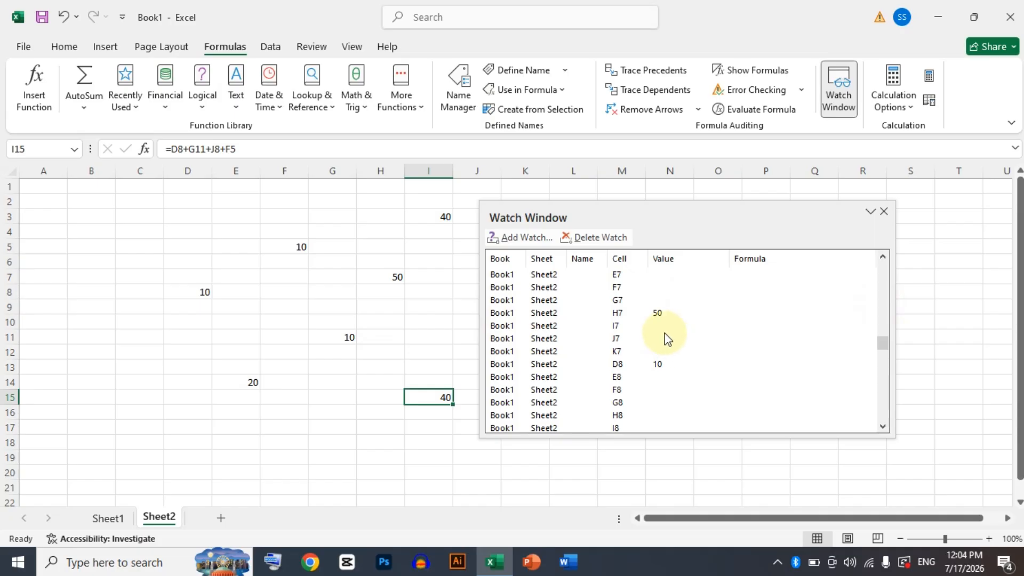
pyautogui.click(658, 364)
pyautogui.moveTo(618, 214); pyautogui.dragTo(743, 242)
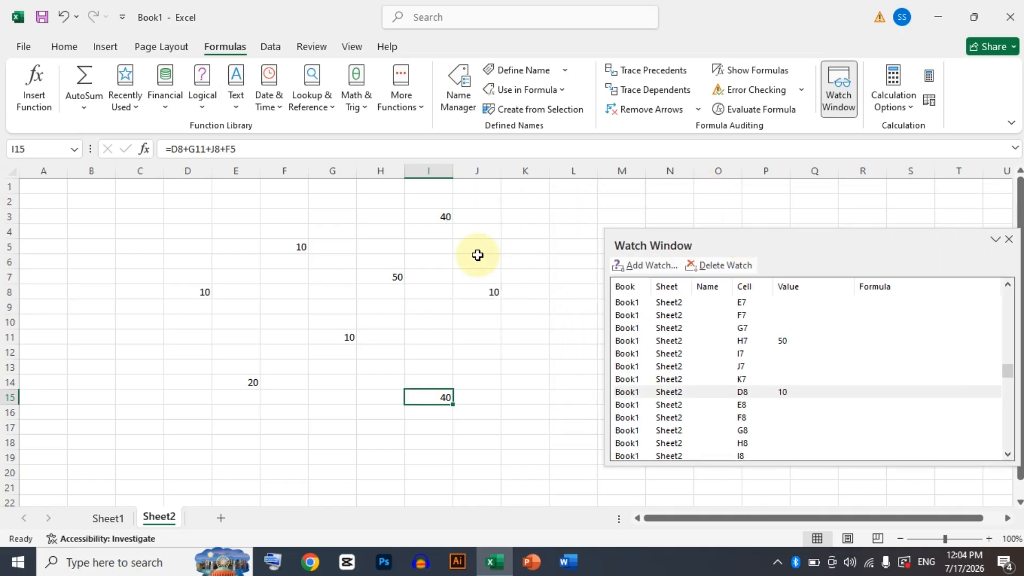
pyautogui.click(203, 292)
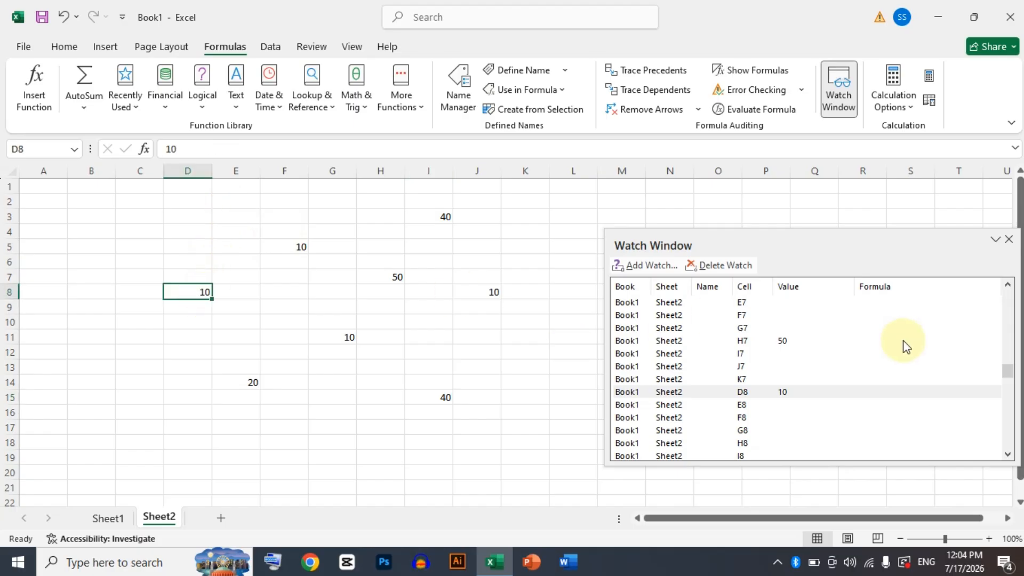
# Step: Find the watch entry for Sheet2 cell I15 and examine its value and formula
pyautogui.click(1007, 454)
pyautogui.click(1006, 454)
pyautogui.click(1007, 455)
pyautogui.click(1007, 455)
pyautogui.doubleClick(1007, 454)
pyautogui.click(1007, 454)
pyautogui.click(1007, 454)
pyautogui.doubleClick(1006, 454)
pyautogui.doubleClick(1007, 454)
pyautogui.doubleClick(1007, 454)
pyautogui.click(1007, 455)
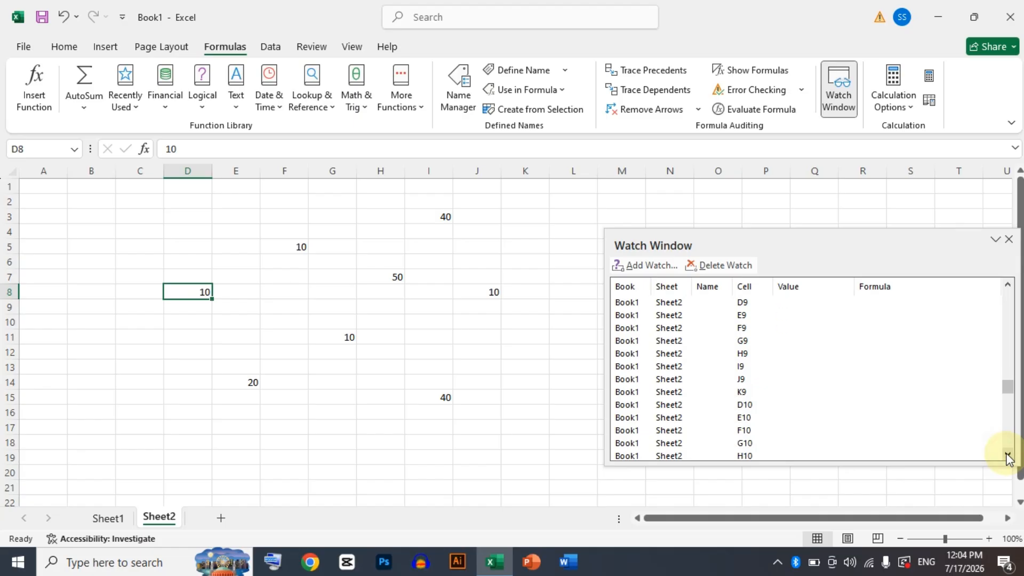
pyautogui.click(1007, 454)
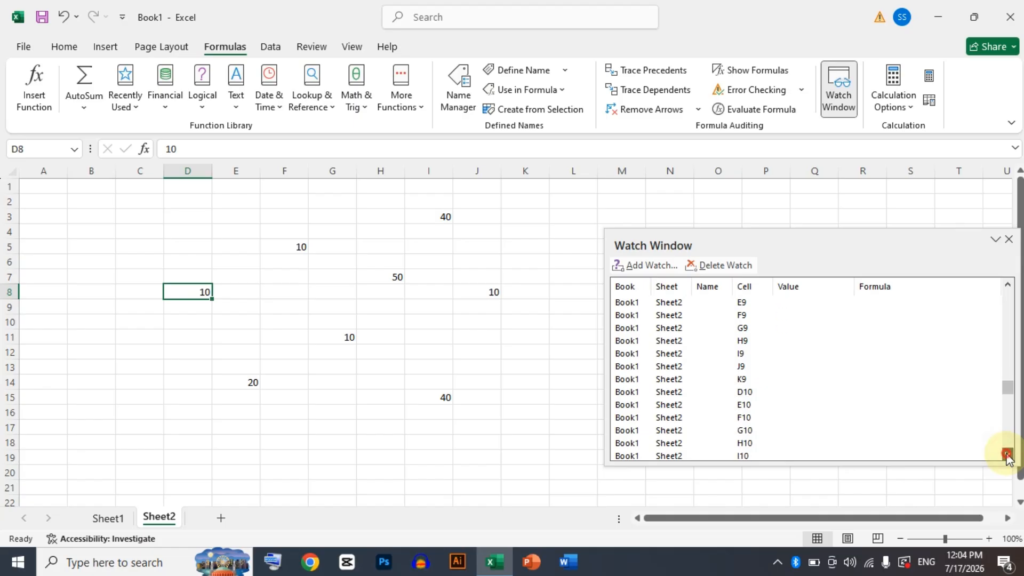
pyautogui.moveTo(1006, 455); pyautogui.dragTo(1007, 455)
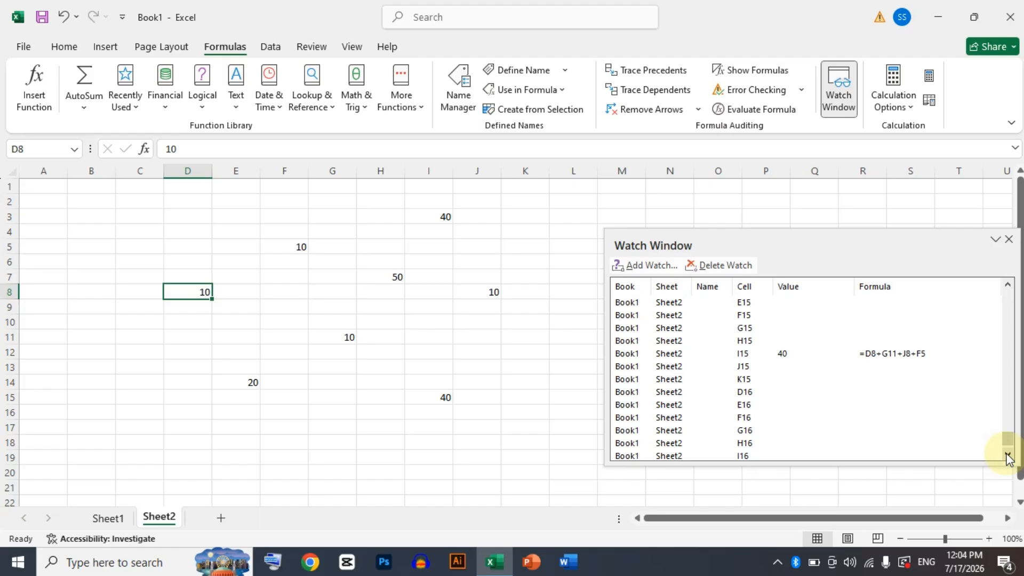
pyautogui.click(884, 354)
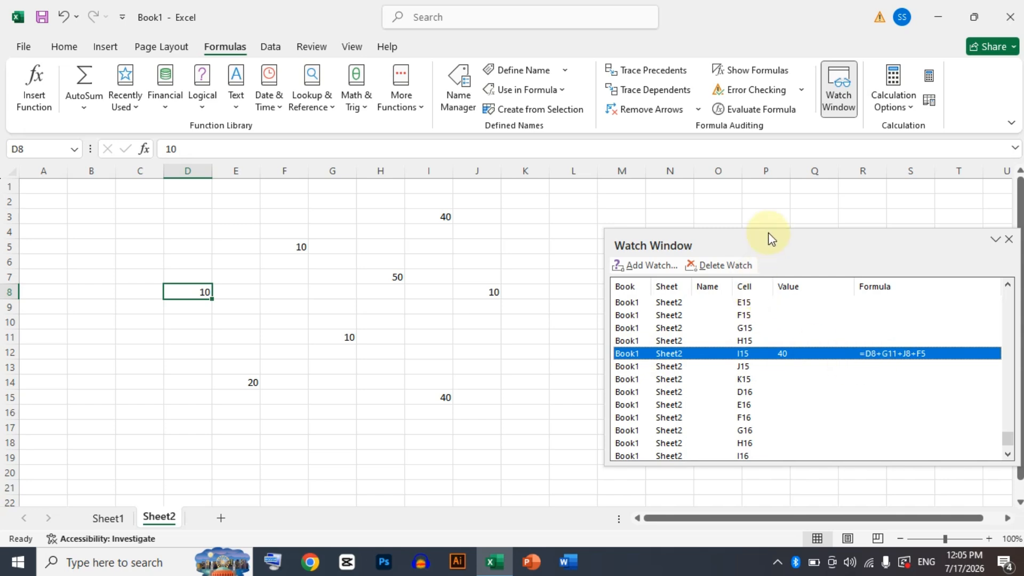
# Step: Dock the Watch Window above the worksheet and select cell G5
pyautogui.moveTo(729, 249); pyautogui.dragTo(589, 144)
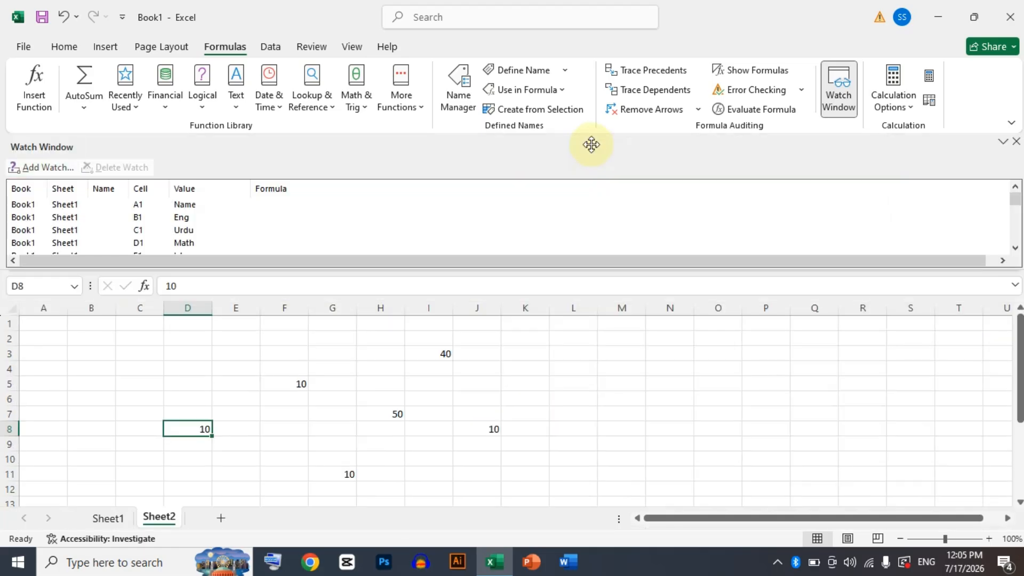
pyautogui.click(354, 389)
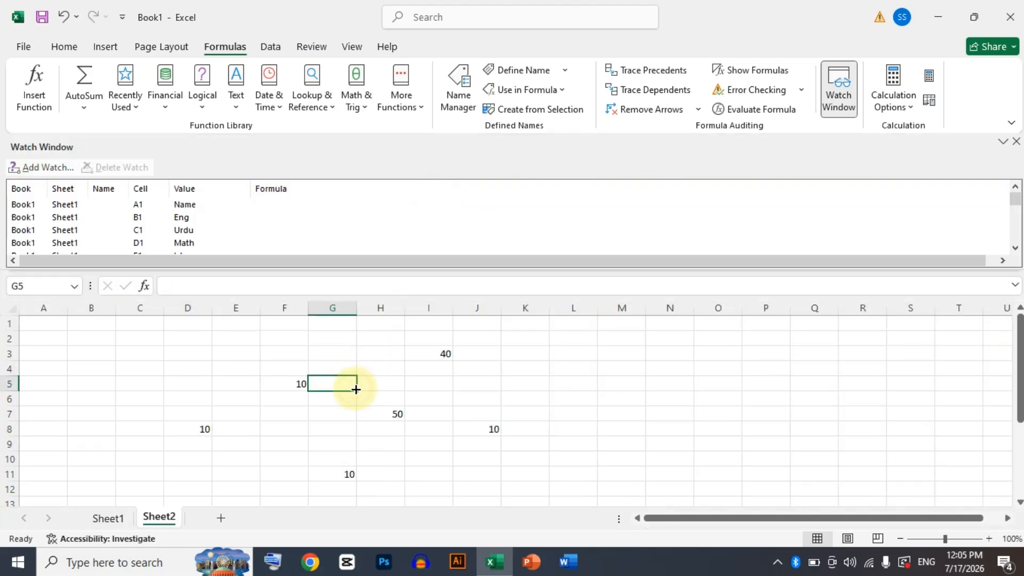
# Step: Close the Watch Window and open the calculation options for Sheet1
pyautogui.moveTo(1019, 376); pyautogui.dragTo(1006, 293)
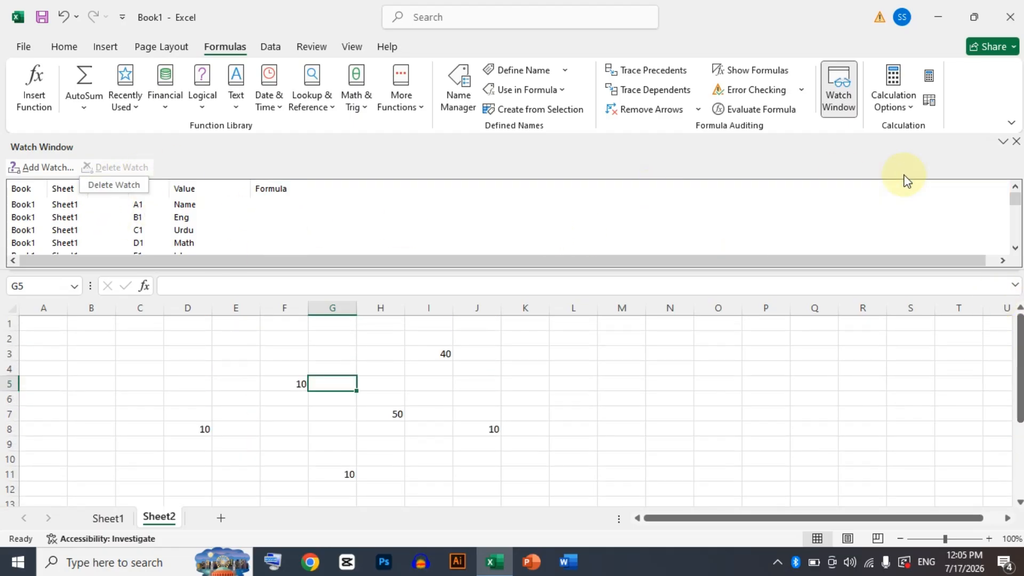
pyautogui.click(1016, 141)
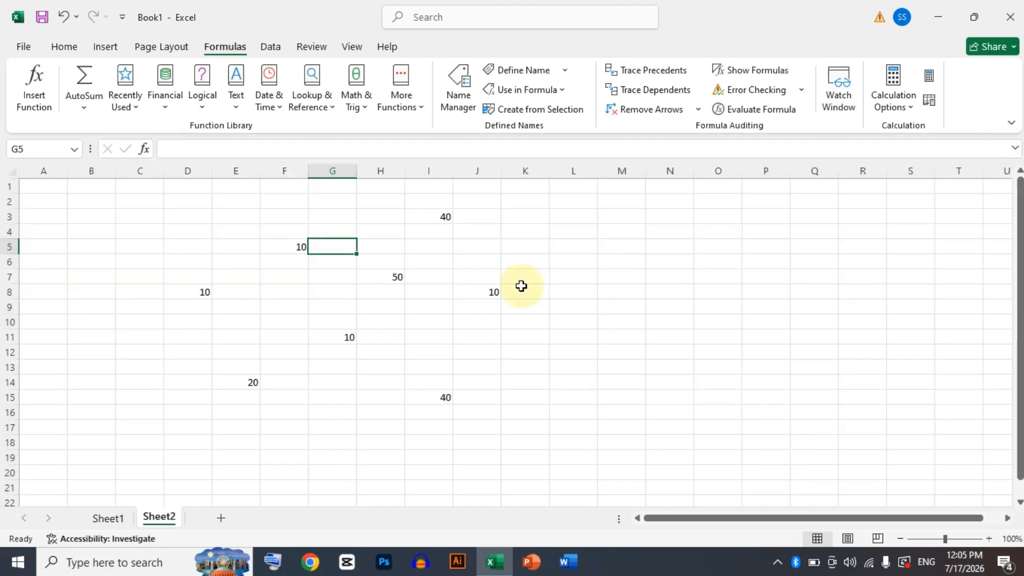
pyautogui.click(521, 290)
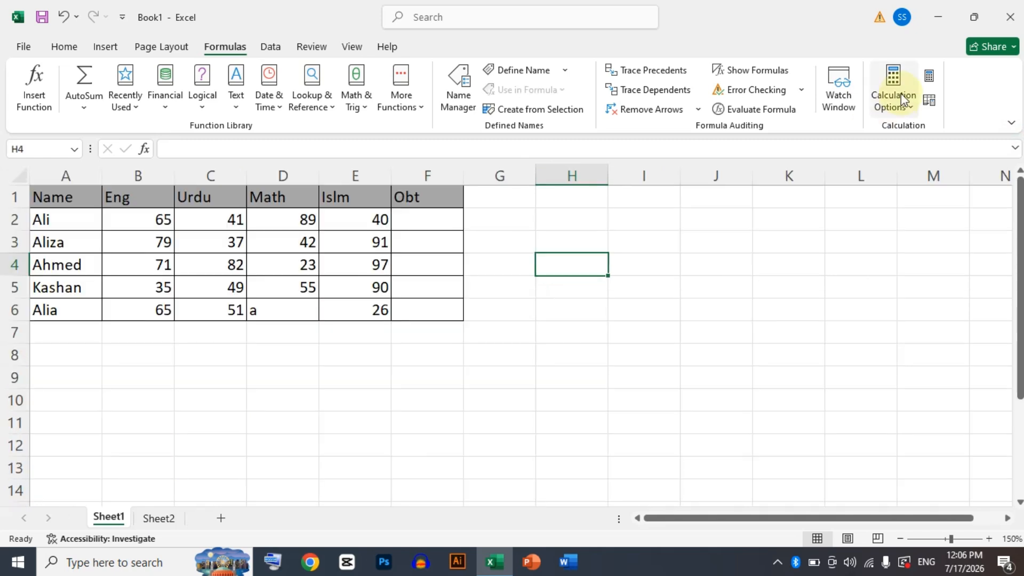
pyautogui.click(901, 98)
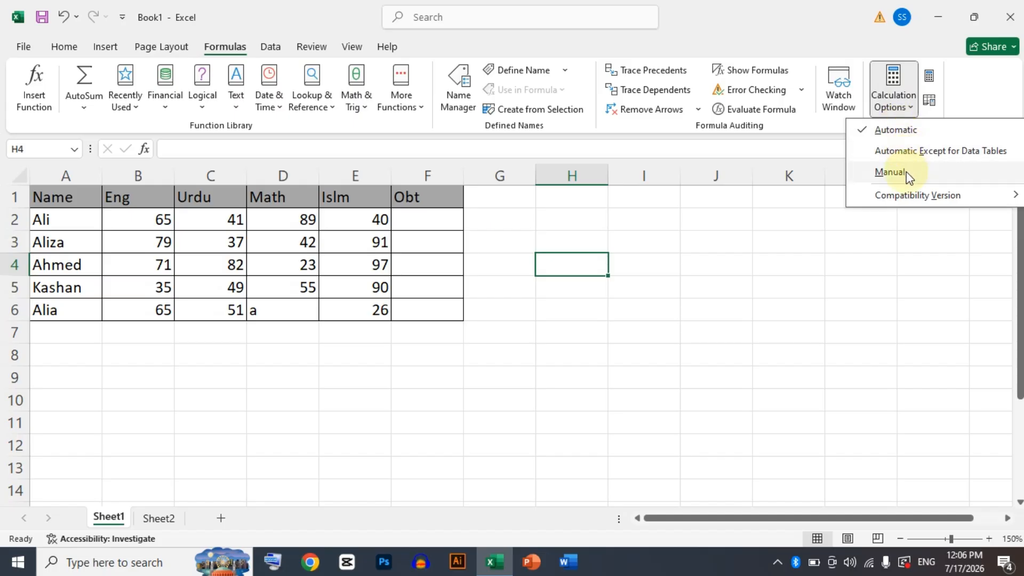
# Step: Total B2:E2 in F2 with SUM, fill the formula down to F6 and check the formula in F3
pyautogui.click(452, 220)
pyautogui.click(453, 219)
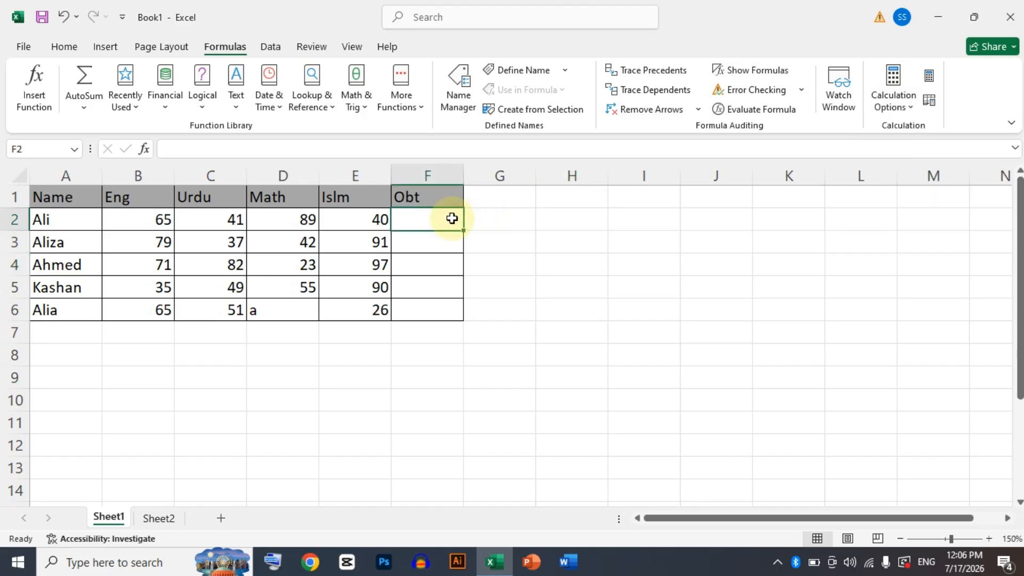
pyautogui.hotkey('alt', '=')
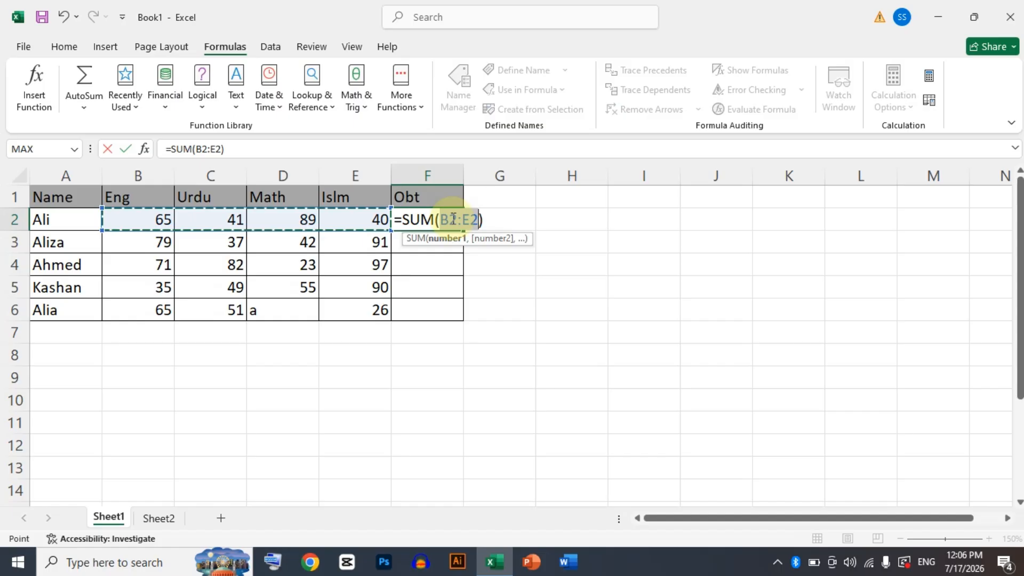
pyautogui.press('Return')
pyautogui.click(451, 219)
pyautogui.doubleClick(463, 231)
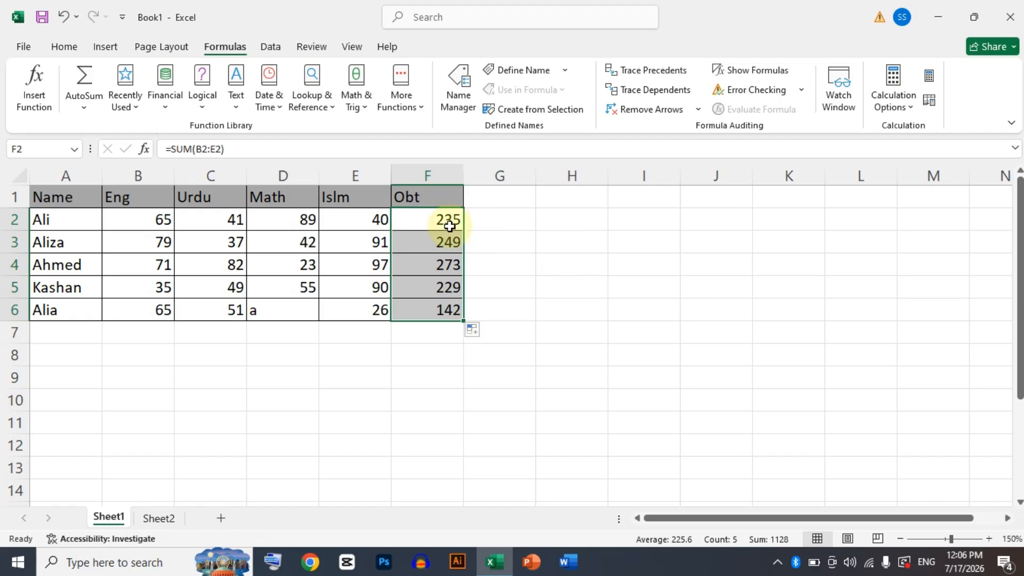
pyautogui.doubleClick(442, 241)
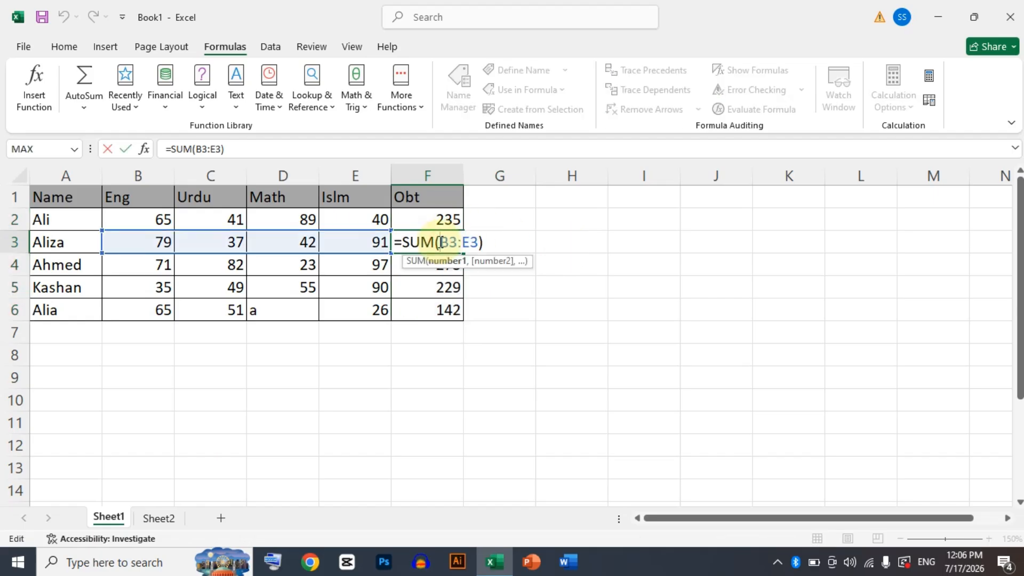
pyautogui.press('Return')
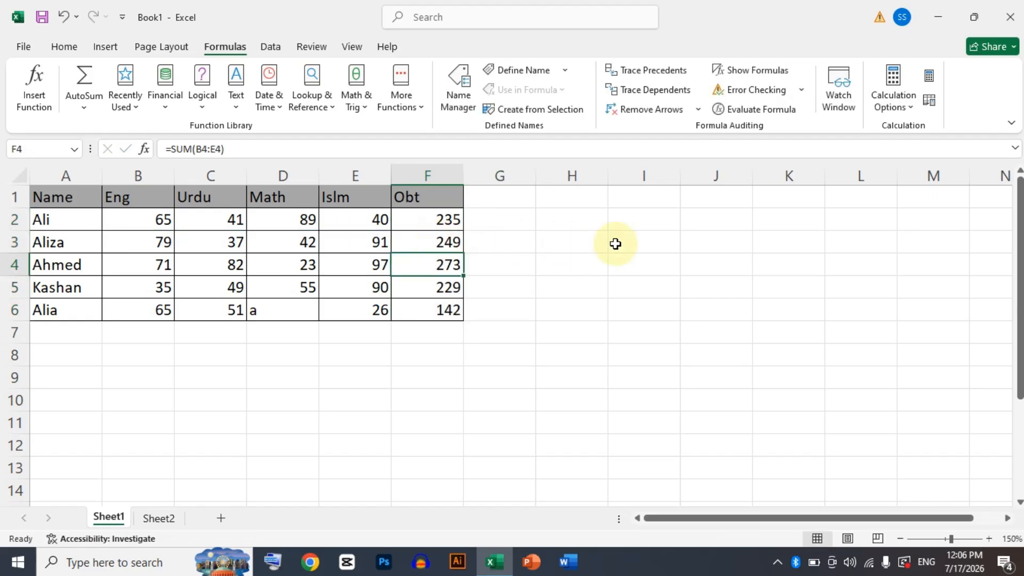
# Step: Set the Math mark in D3 to 78 and the Islm mark in E3 to 10
pyautogui.click(310, 246)
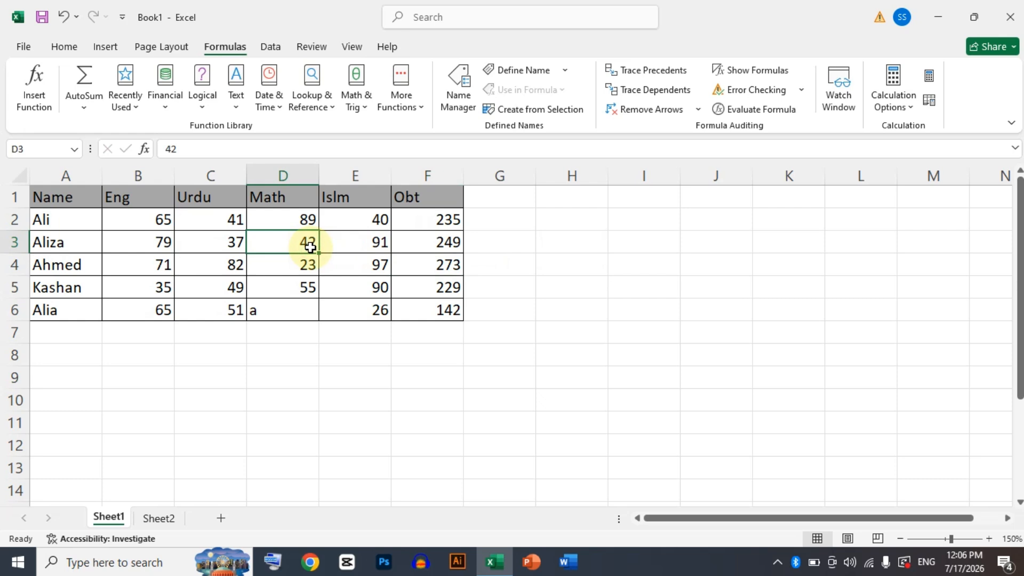
pyautogui.write('78')
pyautogui.press('Return')
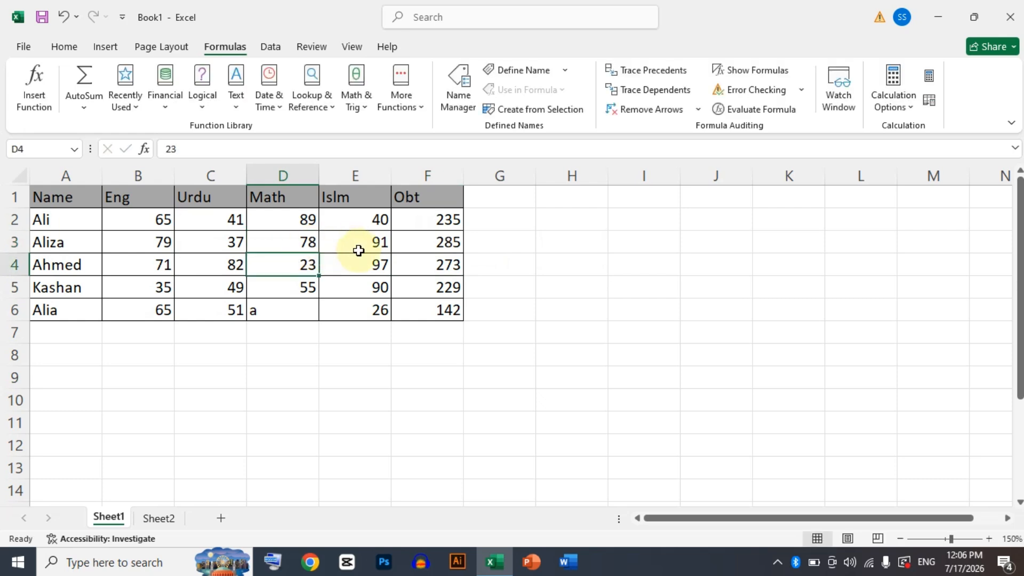
pyautogui.click(381, 243)
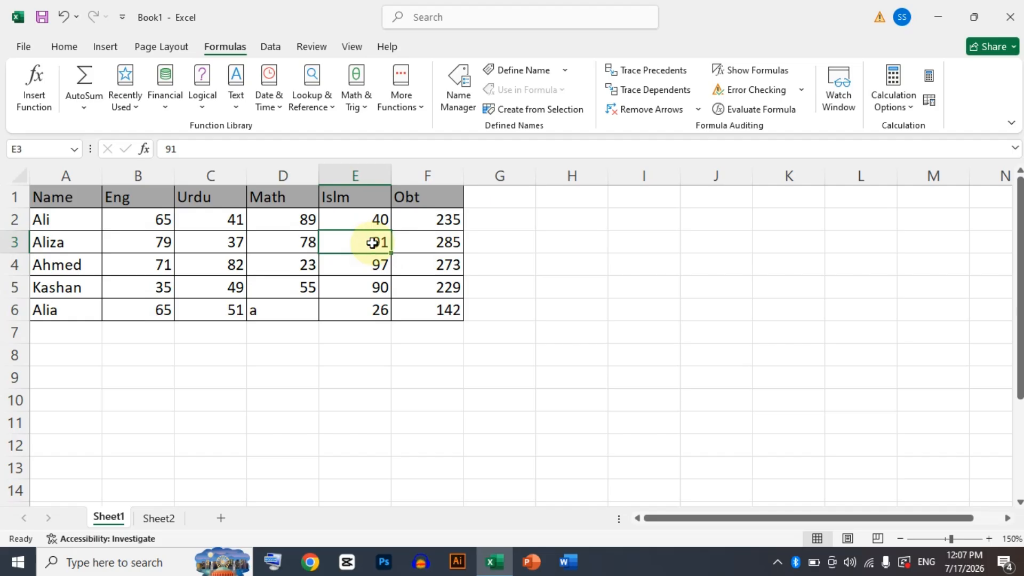
pyautogui.write('10')
pyautogui.press('Return')
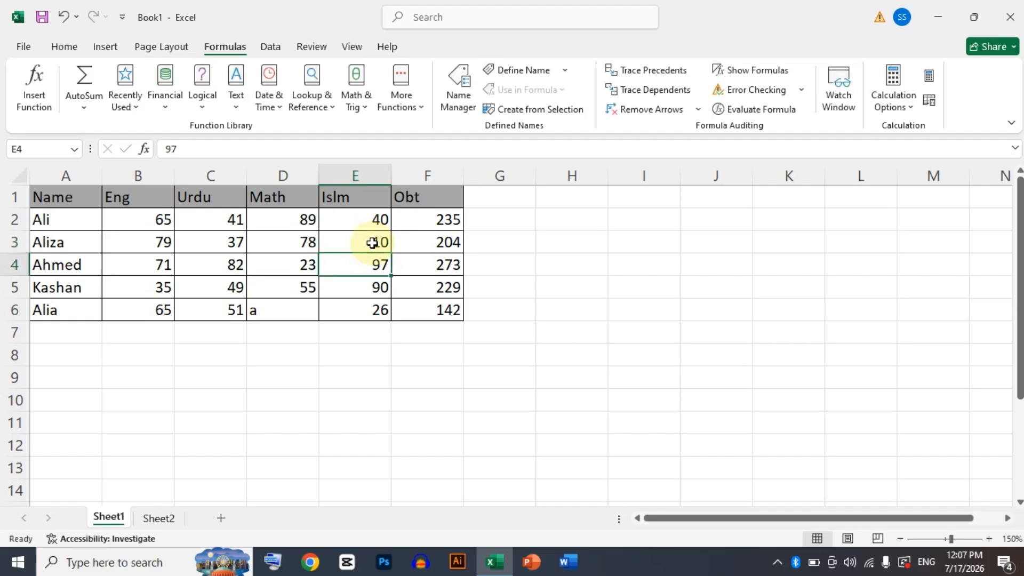
# Step: Switch the calculation mode to Manual and clear the totals in F2:F6
pyautogui.click(372, 244)
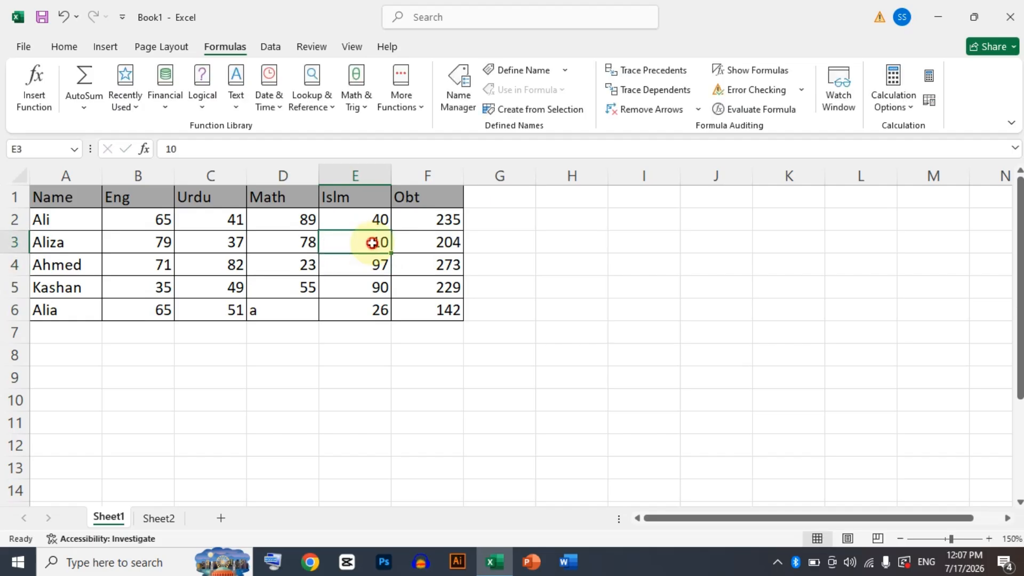
pyautogui.click(888, 105)
pyautogui.click(903, 174)
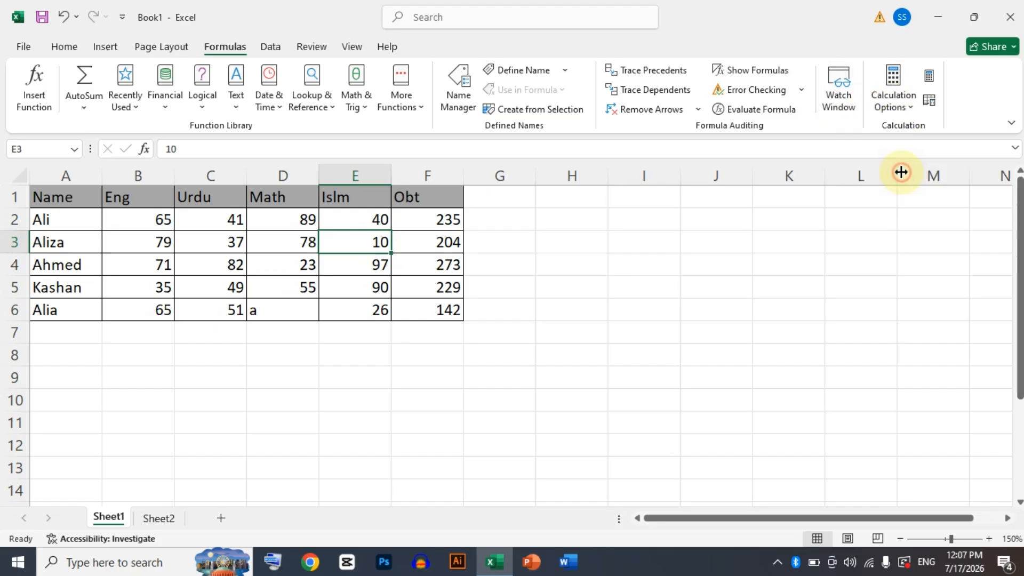
pyautogui.click(423, 222)
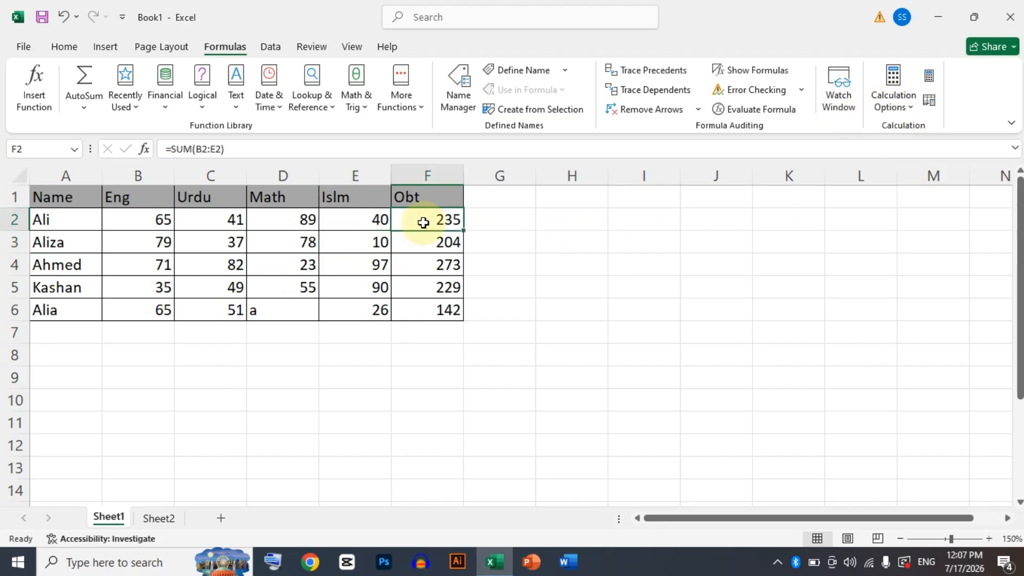
pyautogui.hotkey('shift', 'Down')
pyautogui.hotkey('shift', 'Down')
pyautogui.hotkey('shift', 'Down')
pyautogui.hotkey('shift', 'Down')
pyautogui.press('Delete')
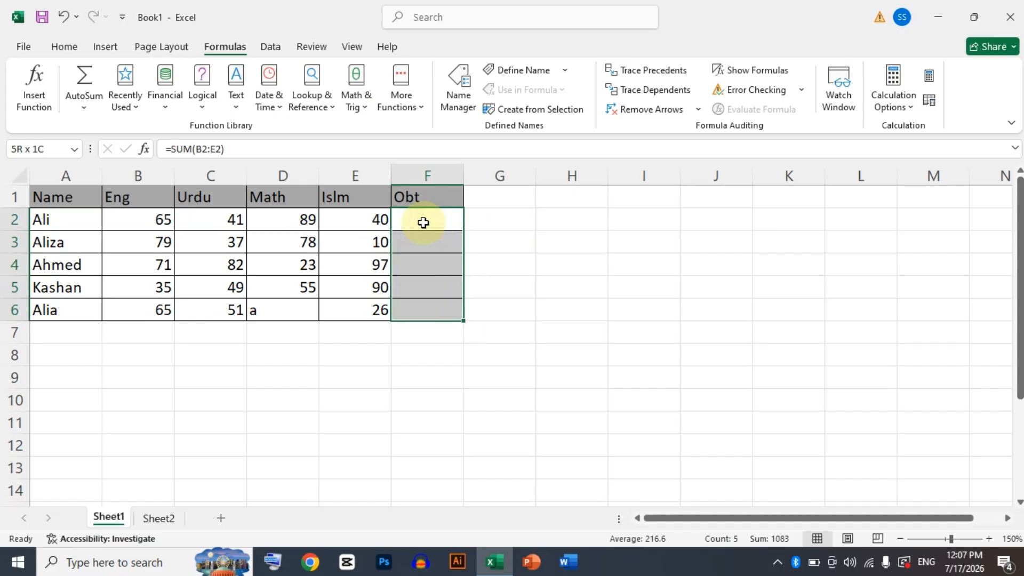
# Step: Sum B2:E2 in F2 with the formula filled down to F6, and recalculate with Calculate Now
pyautogui.click(423, 222)
pyautogui.hotkey('alt', '=')
pyautogui.press('Return')
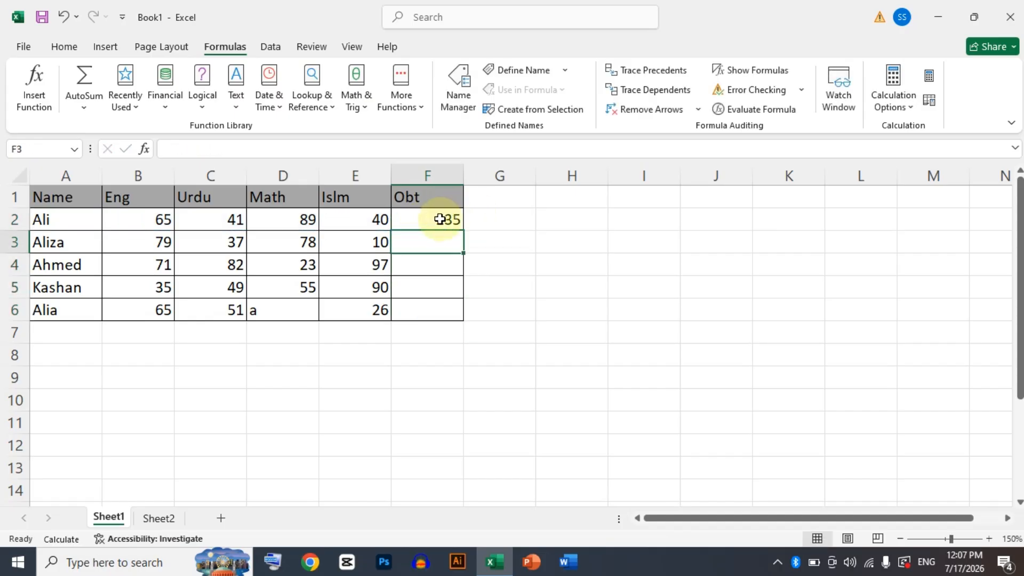
pyautogui.click(446, 220)
pyautogui.doubleClick(462, 231)
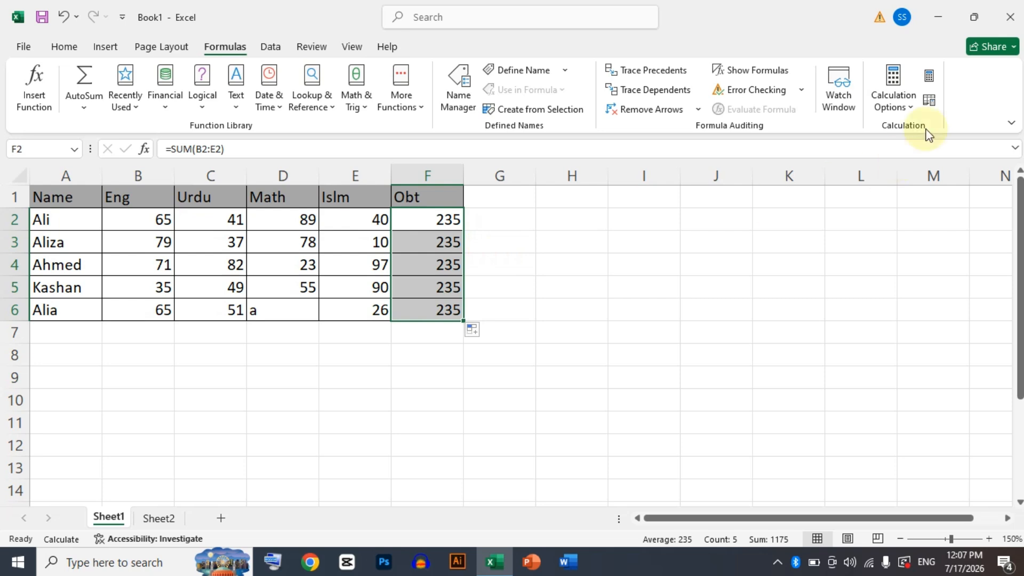
pyautogui.click(932, 81)
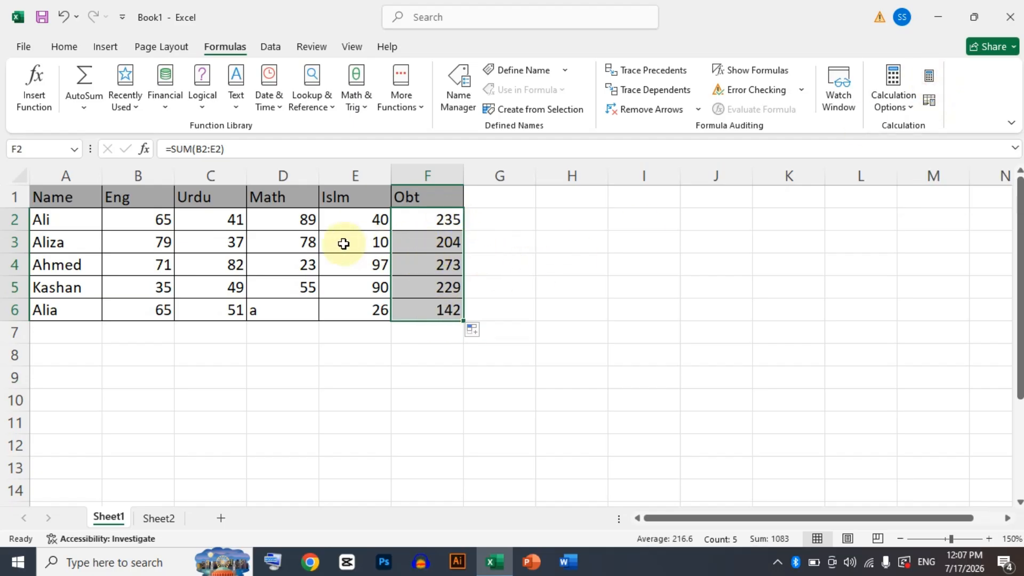
# Step: Set the marks in D3, C3 and B3 to 10 and recalculate with Calculate Now
pyautogui.click(299, 243)
pyautogui.write('10')
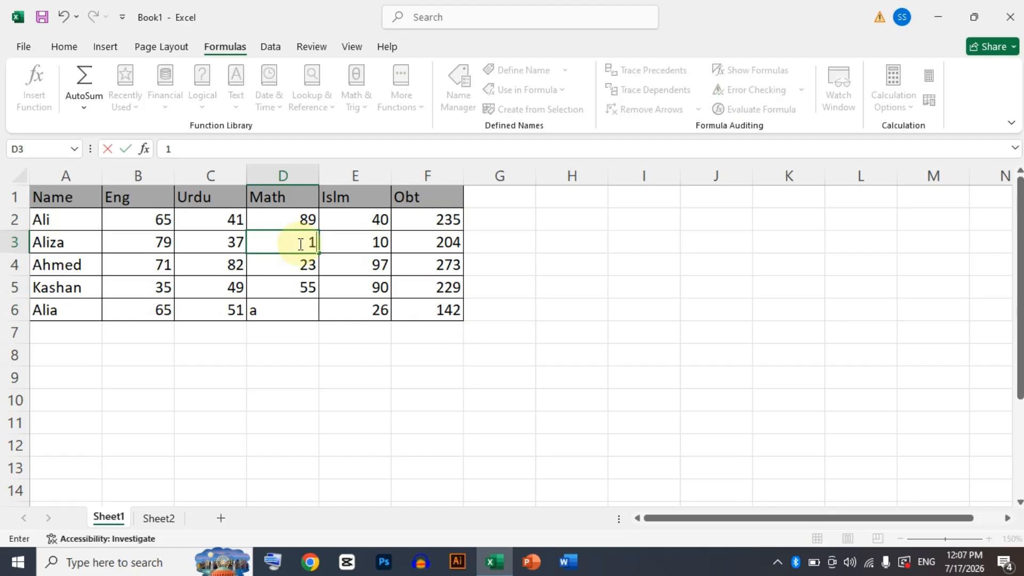
pyautogui.press('Return')
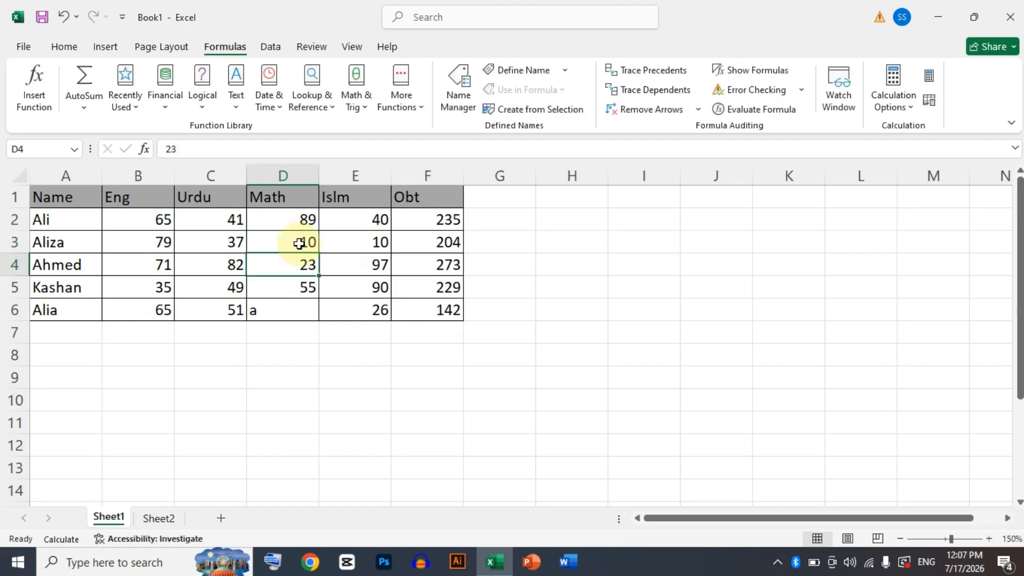
pyautogui.click(429, 245)
pyautogui.click(227, 244)
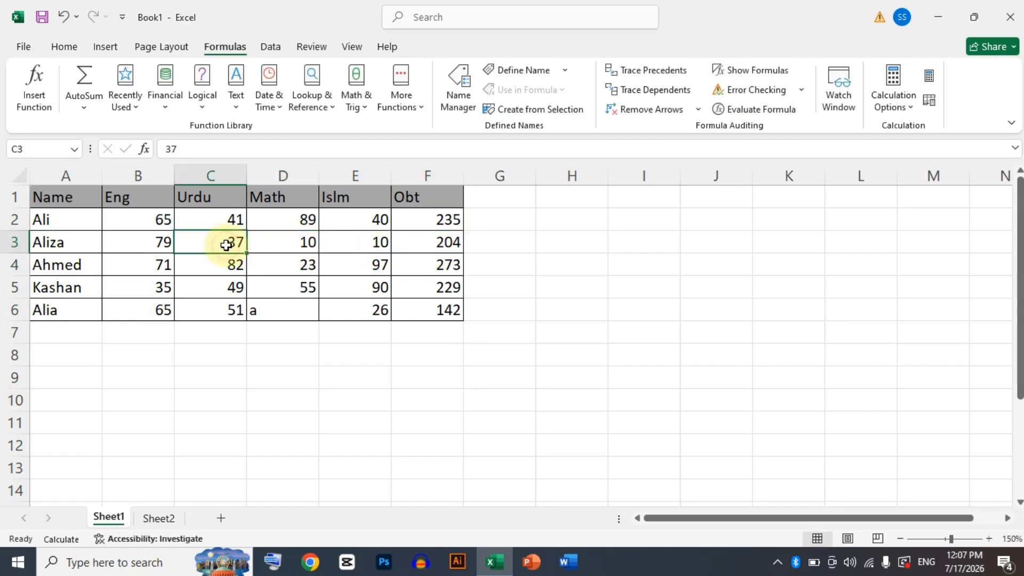
pyautogui.write('10')
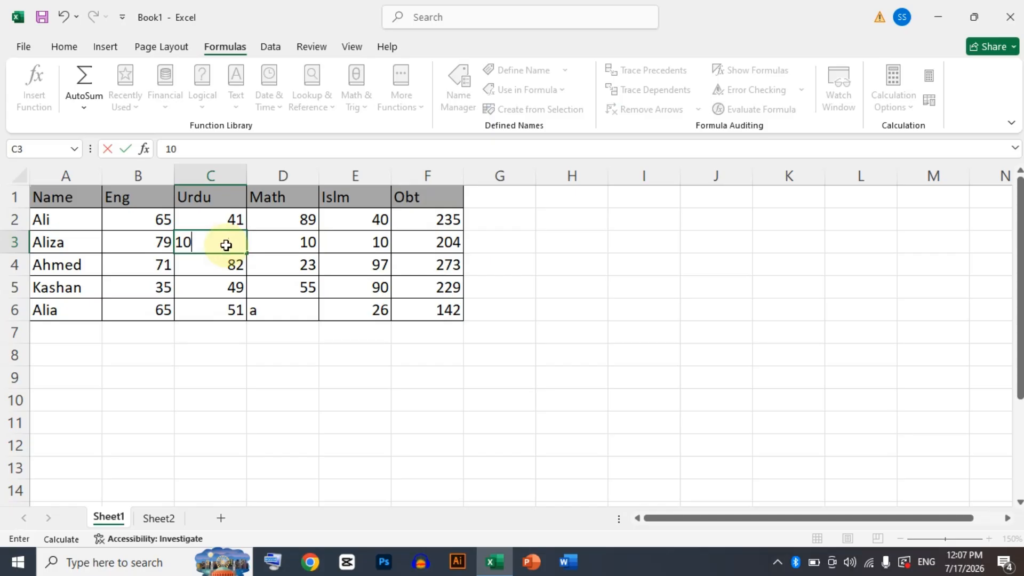
pyautogui.press('Left')
pyautogui.write('1')
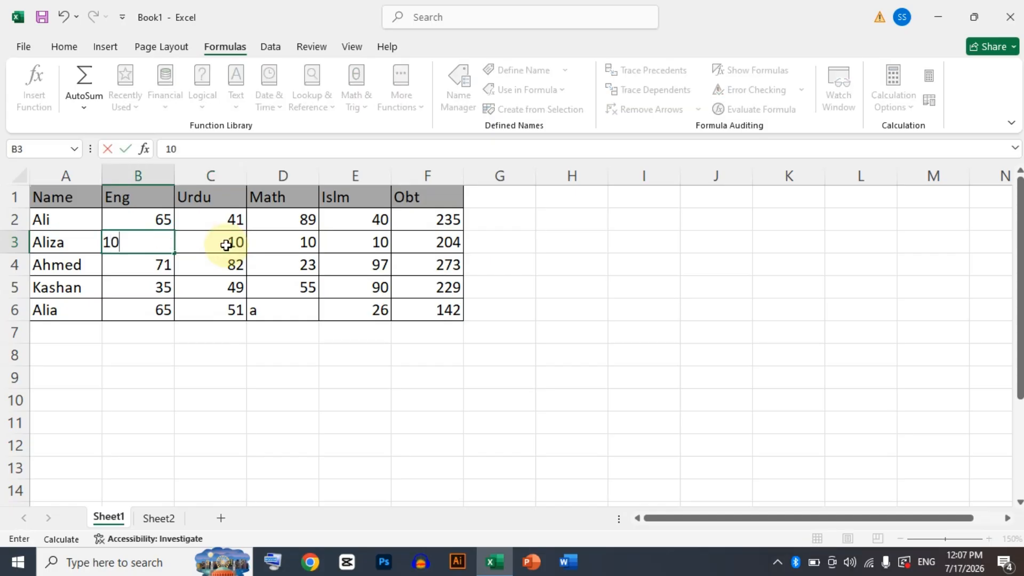
pyautogui.press('Right')
pyautogui.press('Right')
pyautogui.press('Right')
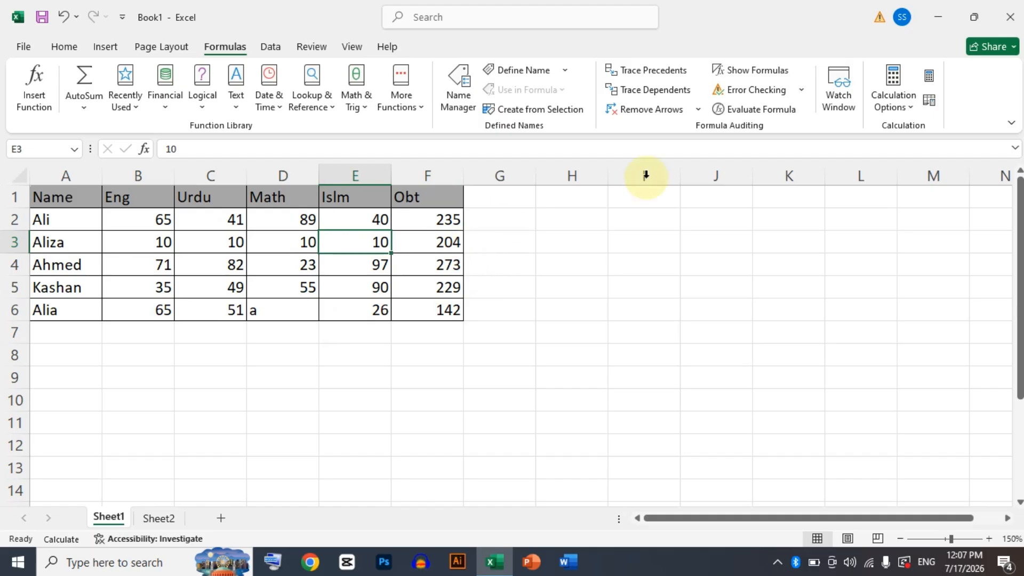
pyautogui.click(931, 80)
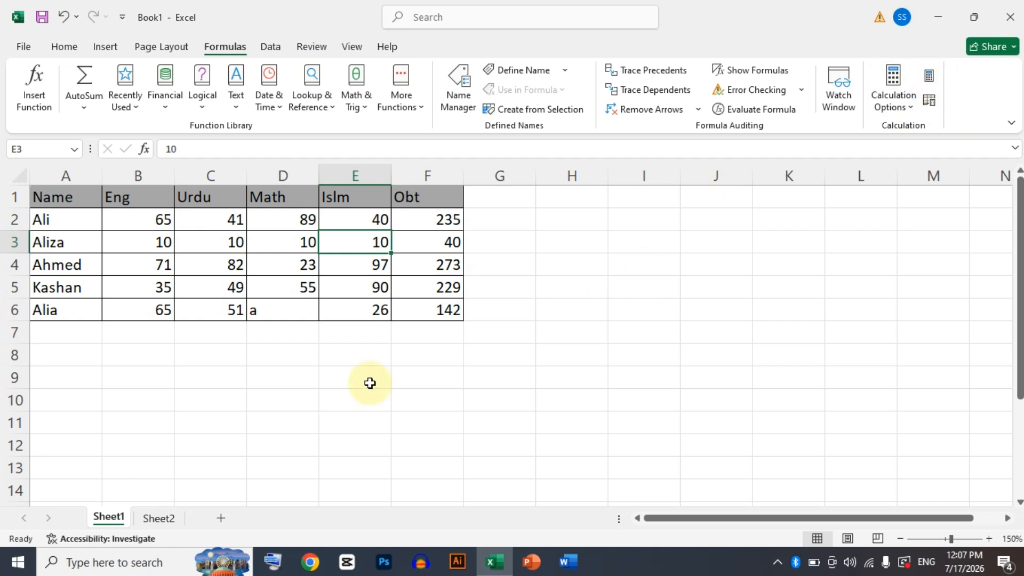
# Step: Copy the whole marks table A1:F6 from Sheet1 into a new worksheet at A1
pyautogui.hotkey('ctrl', 'a')
pyautogui.hotkey('ctrl', 'c')
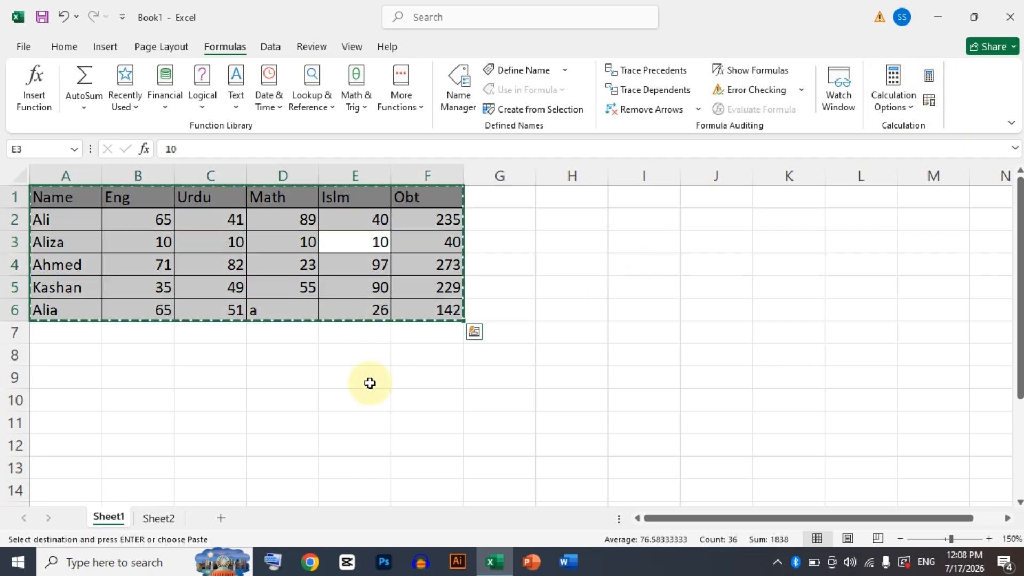
pyautogui.click(221, 517)
pyautogui.hotkey('ctrl', 'v')
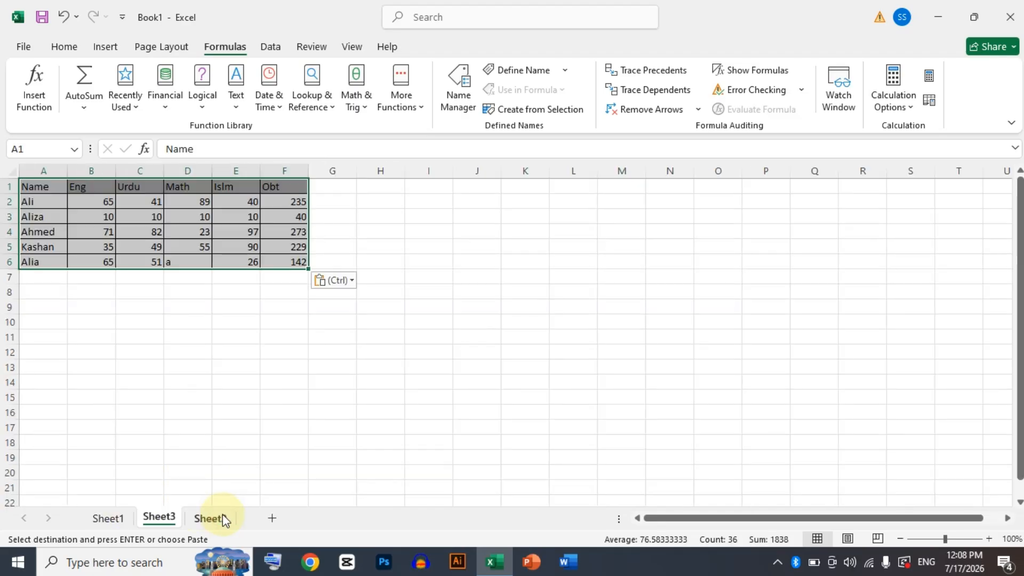
pyautogui.click(214, 399)
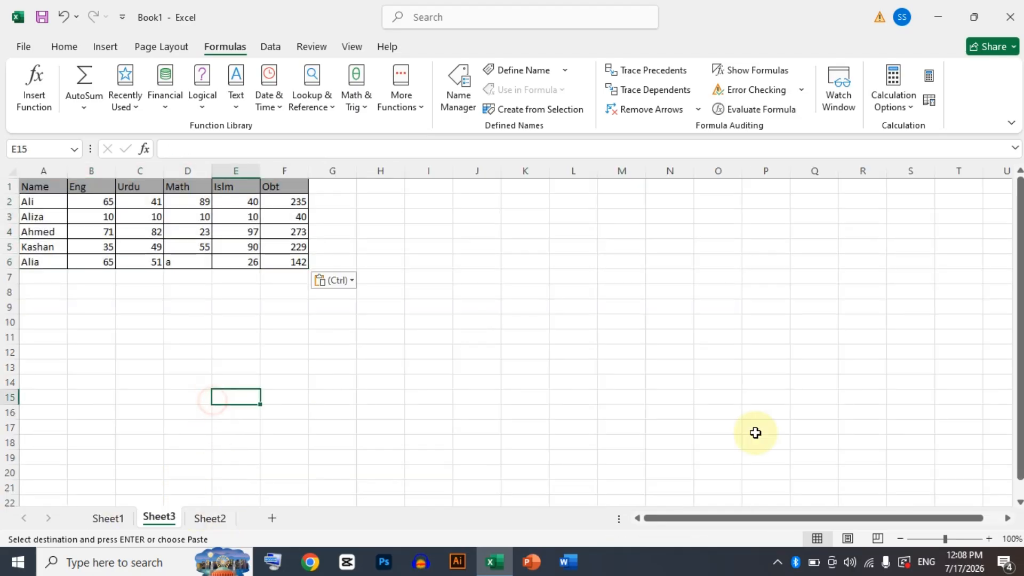
# Step: Set all four marks in B2:E2 of the copied table to 10
pyautogui.click(989, 539)
pyautogui.click(990, 539)
pyautogui.click(990, 538)
pyautogui.click(989, 538)
pyautogui.click(990, 539)
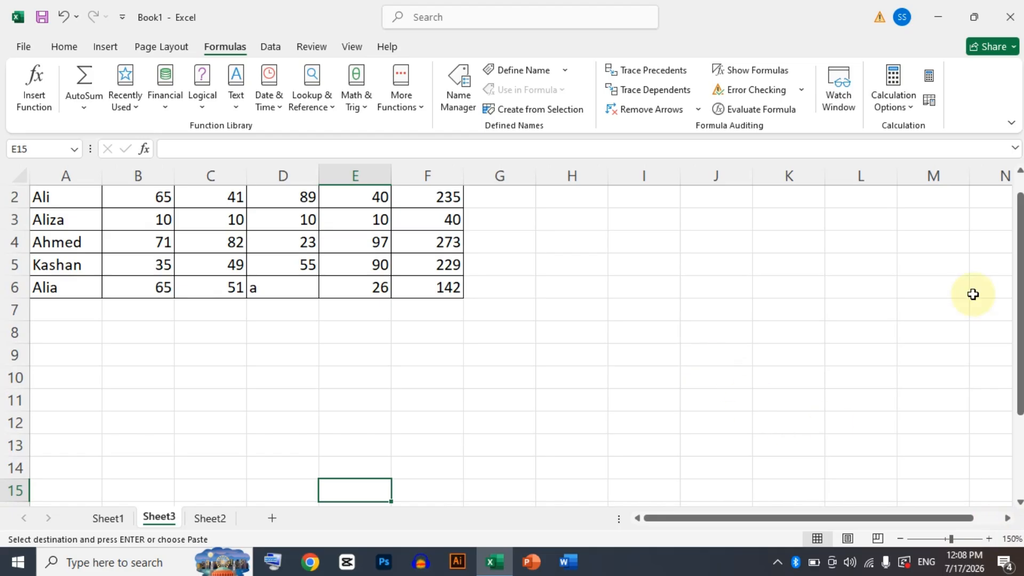
pyautogui.moveTo(1018, 296); pyautogui.dragTo(1019, 251)
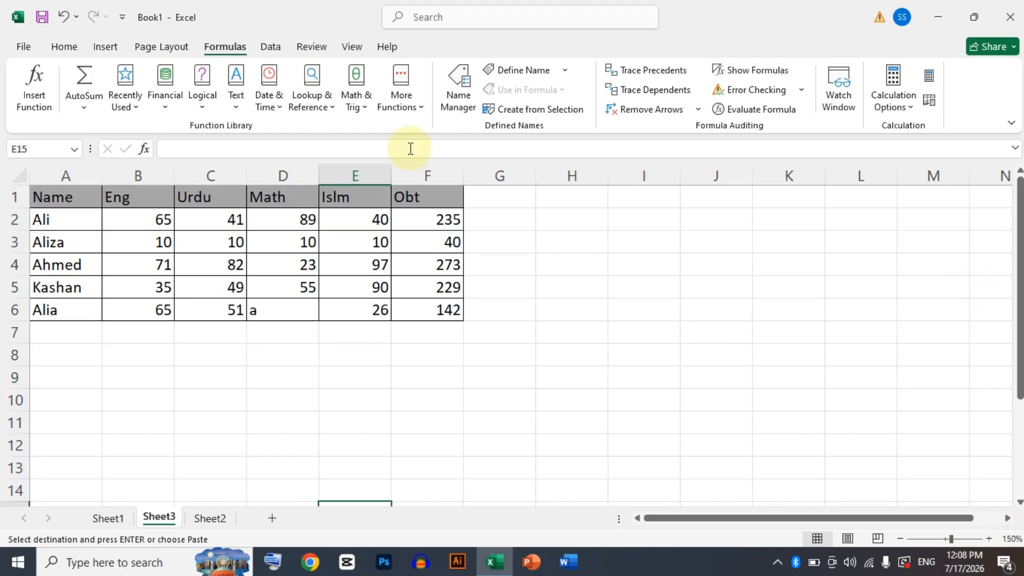
pyautogui.click(158, 227)
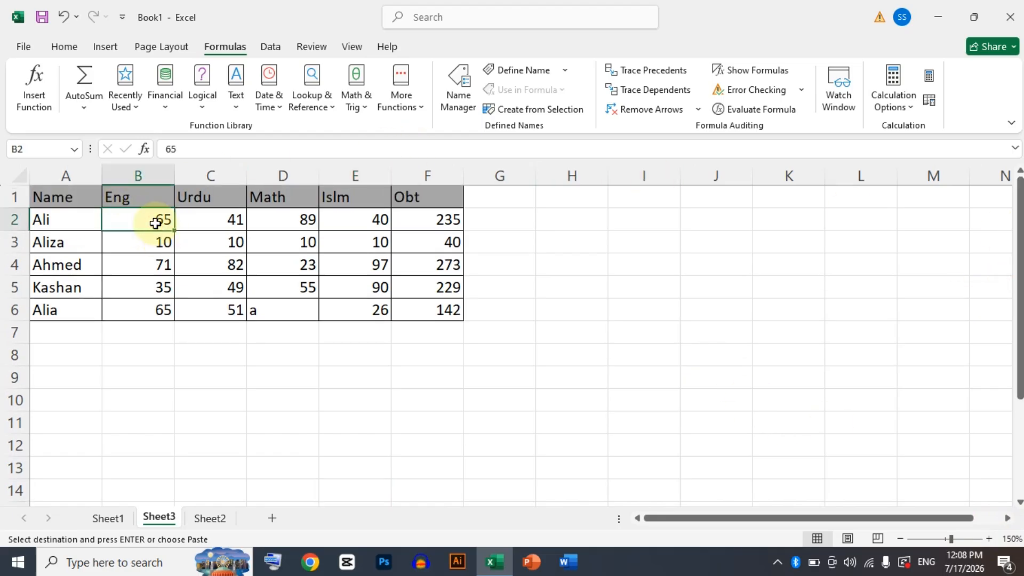
pyautogui.write('10')
pyautogui.press('Tab')
pyautogui.write('10')
pyautogui.press('Tab')
pyautogui.write('10')
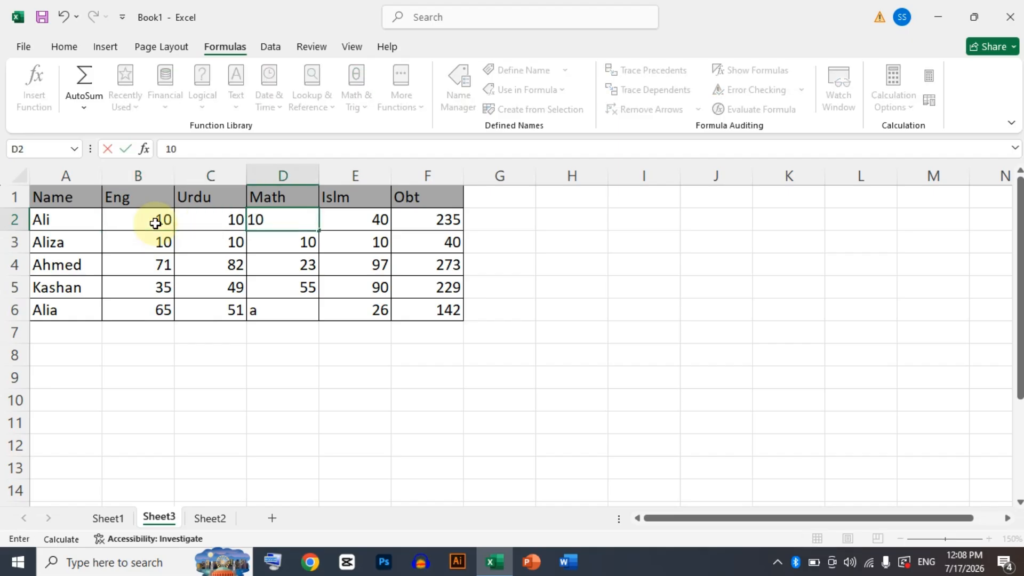
pyautogui.press('Tab')
pyautogui.write('1')
pyautogui.press('Return')
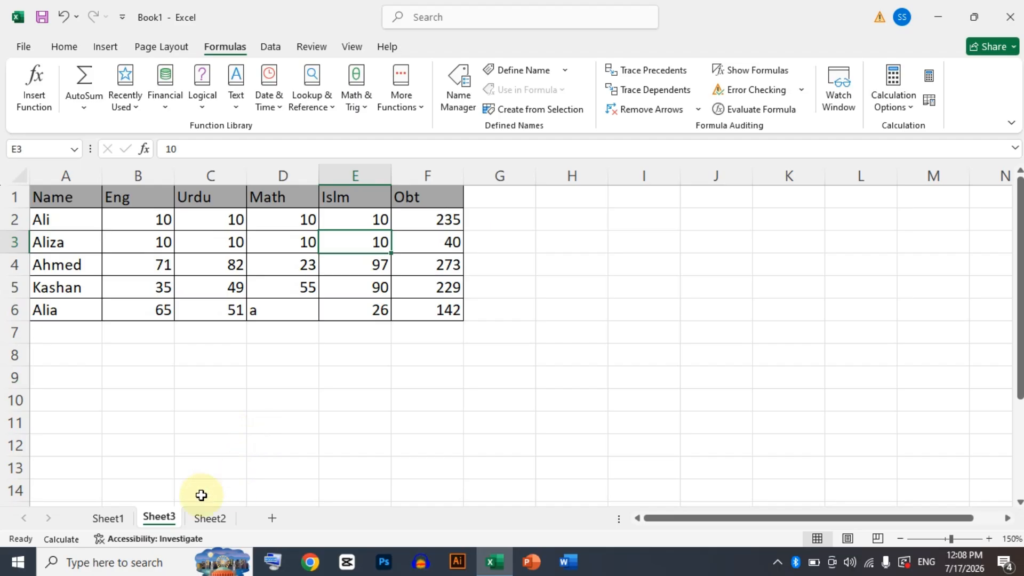
# Step: Set all four of the first student's marks in B2:E2 of Sheet1 to 10
pyautogui.click(109, 517)
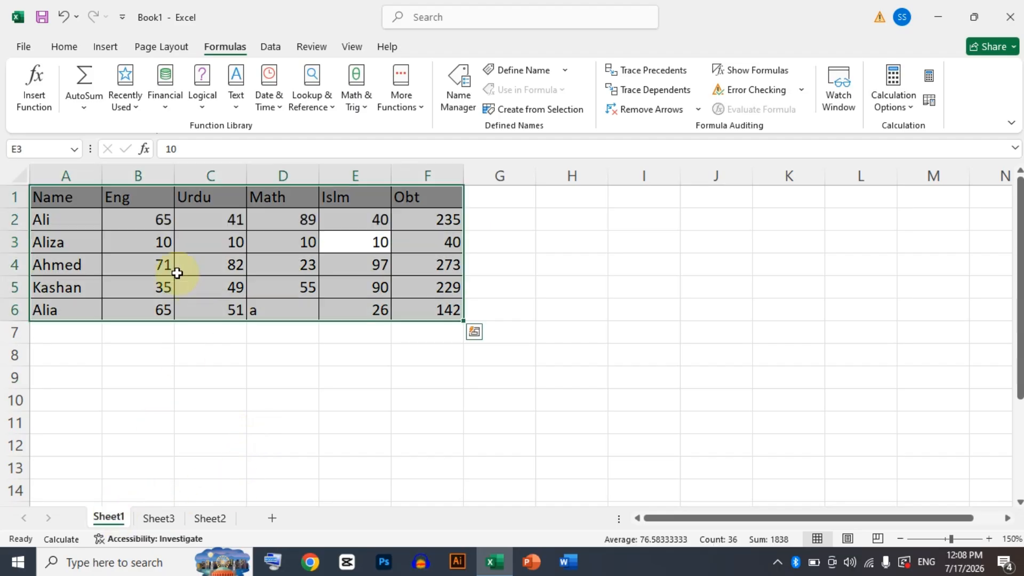
pyautogui.click(150, 225)
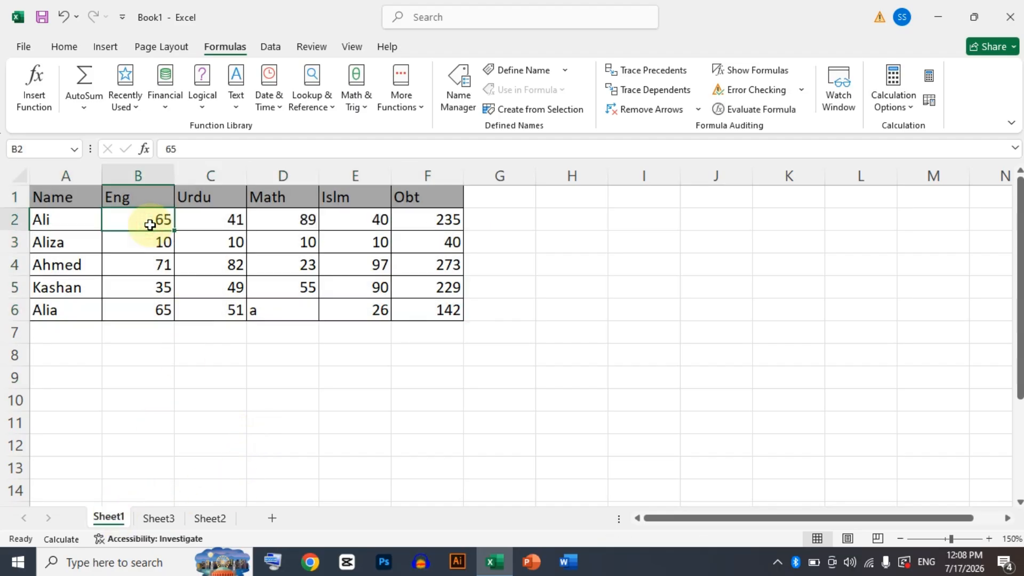
pyautogui.write('10')
pyautogui.press('Return')
pyautogui.click(144, 214)
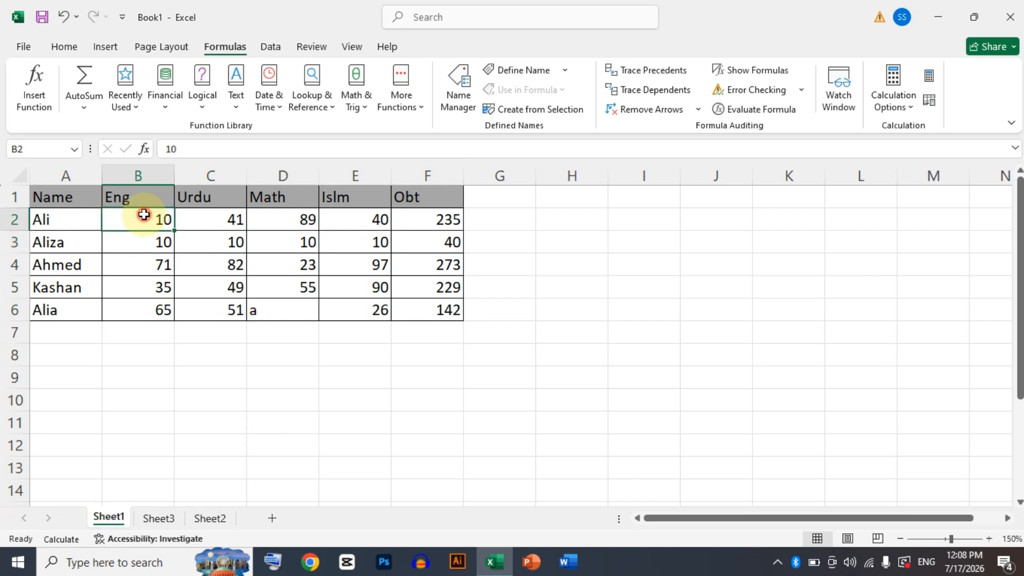
pyautogui.moveTo(174, 230); pyautogui.dragTo(372, 230)
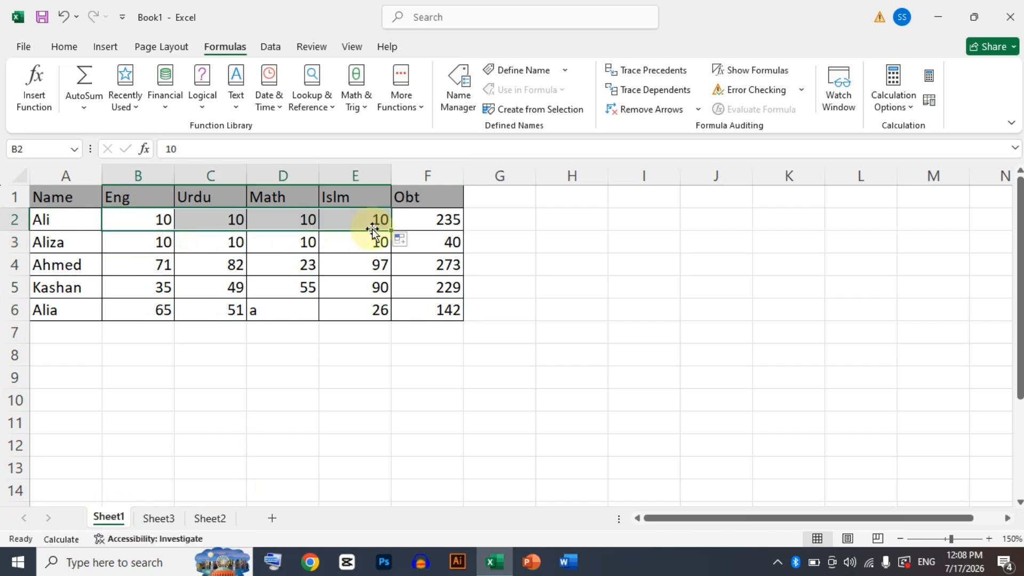
# Step: Recalculate the whole workbook with Calculate Now and check the Obt totals on Sheet1 and Sheet3
pyautogui.click(446, 222)
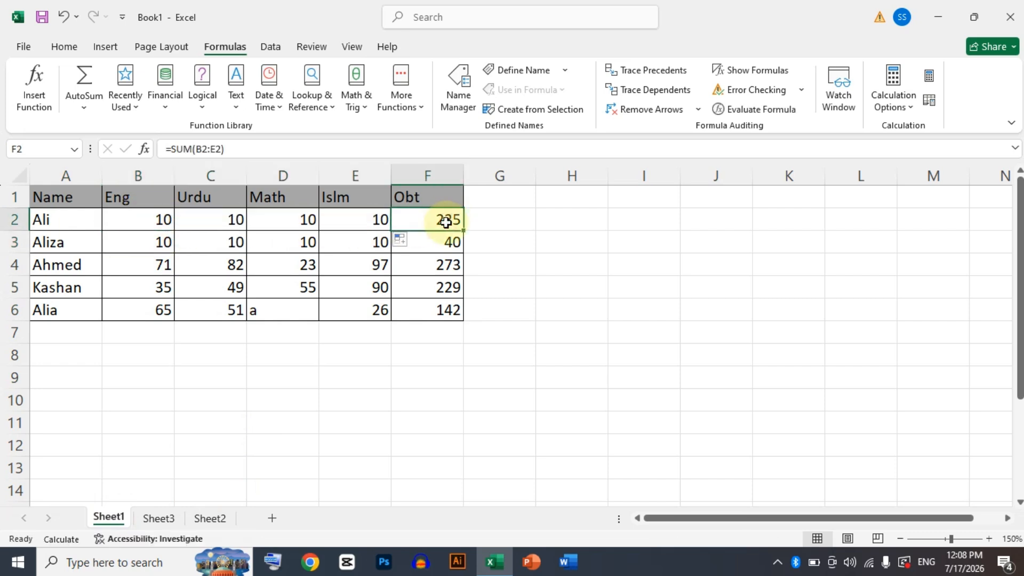
pyautogui.click(894, 104)
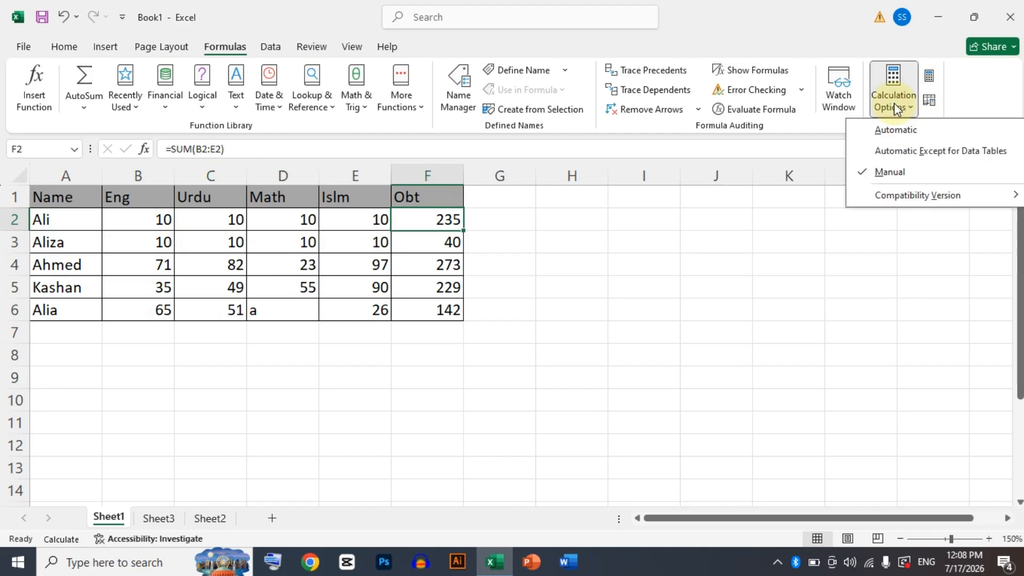
pyautogui.click(931, 78)
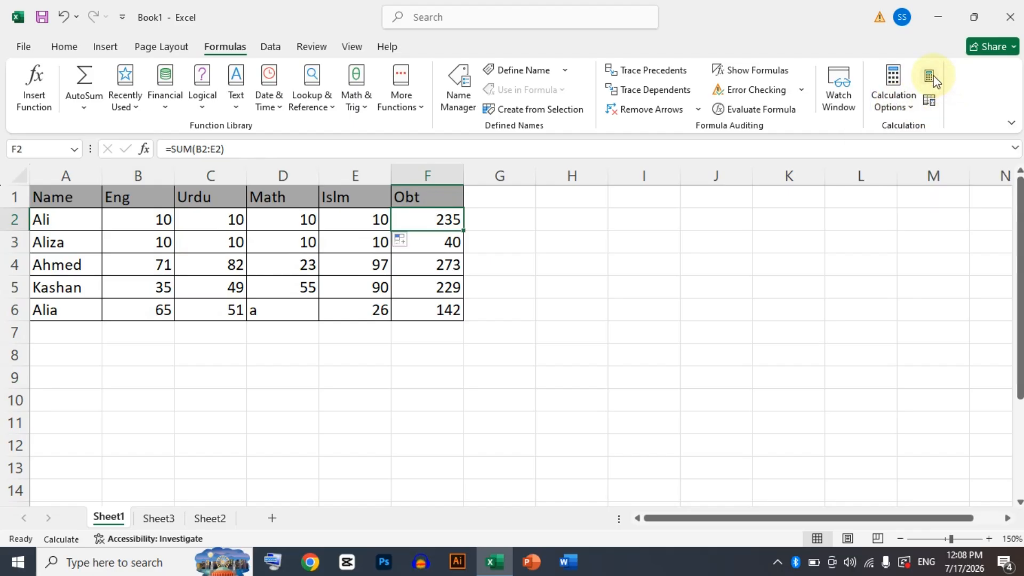
pyautogui.click(932, 77)
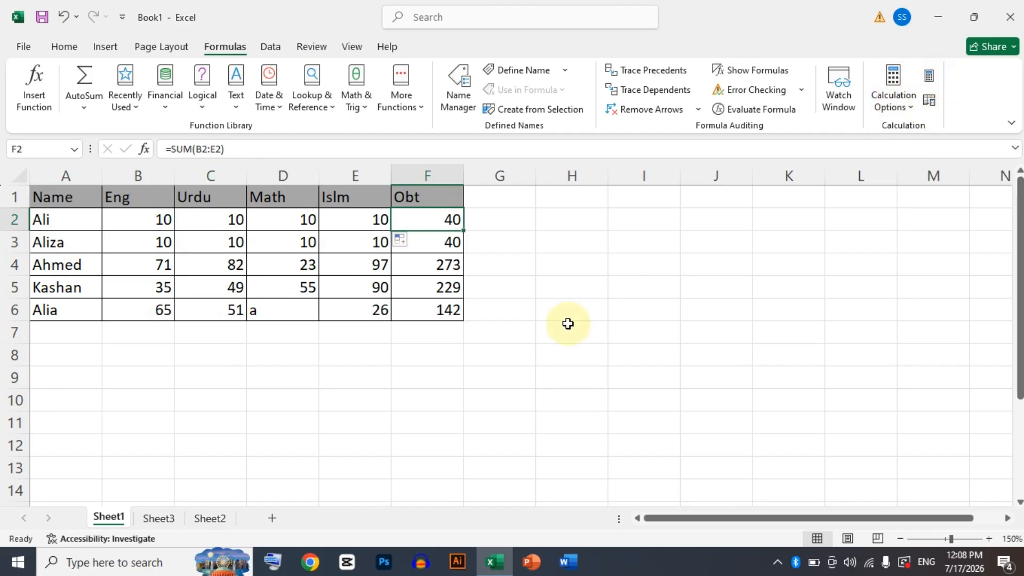
pyautogui.click(171, 515)
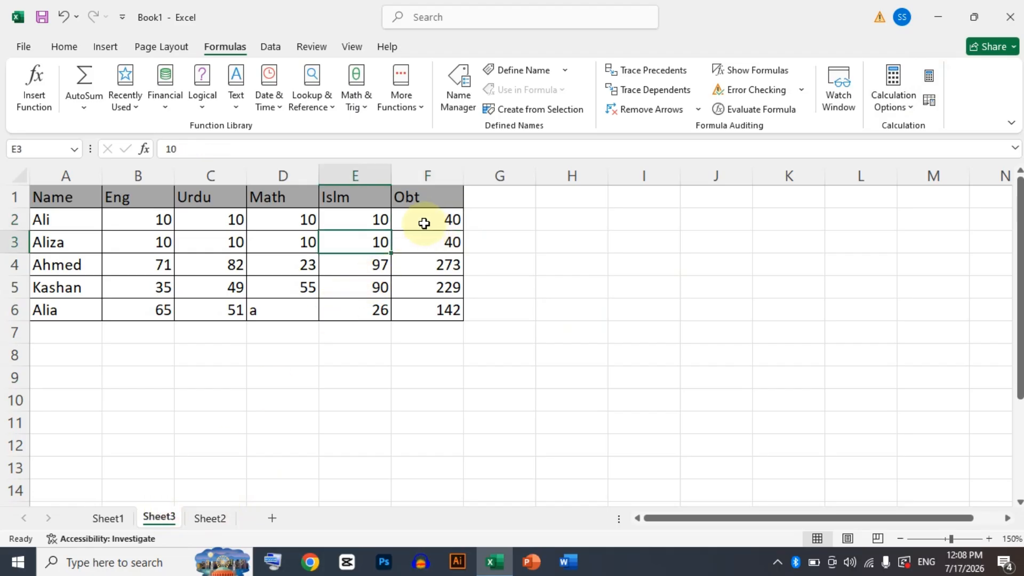
# Step: Change the marks in B2:E2 of Sheet1 to 89, 100, 76 and 45
pyautogui.click(110, 517)
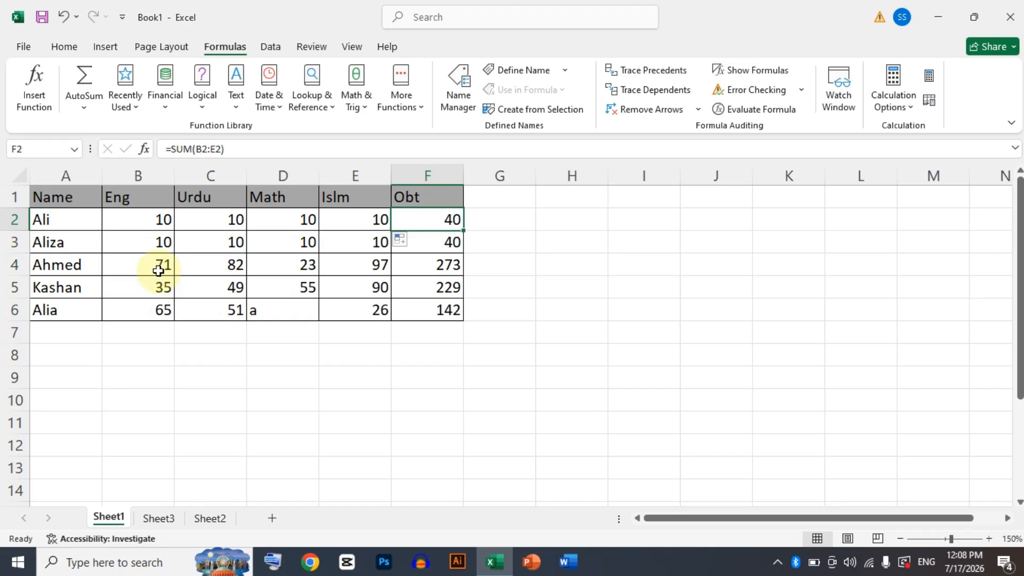
pyautogui.click(158, 225)
pyautogui.write('89')
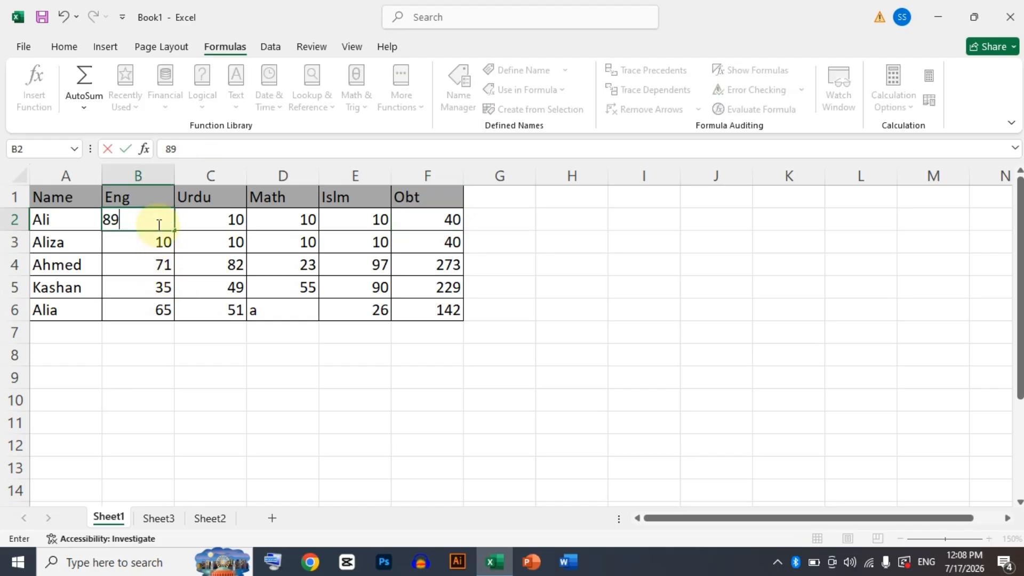
pyautogui.press('Tab')
pyautogui.write('100')
pyautogui.press('Tab')
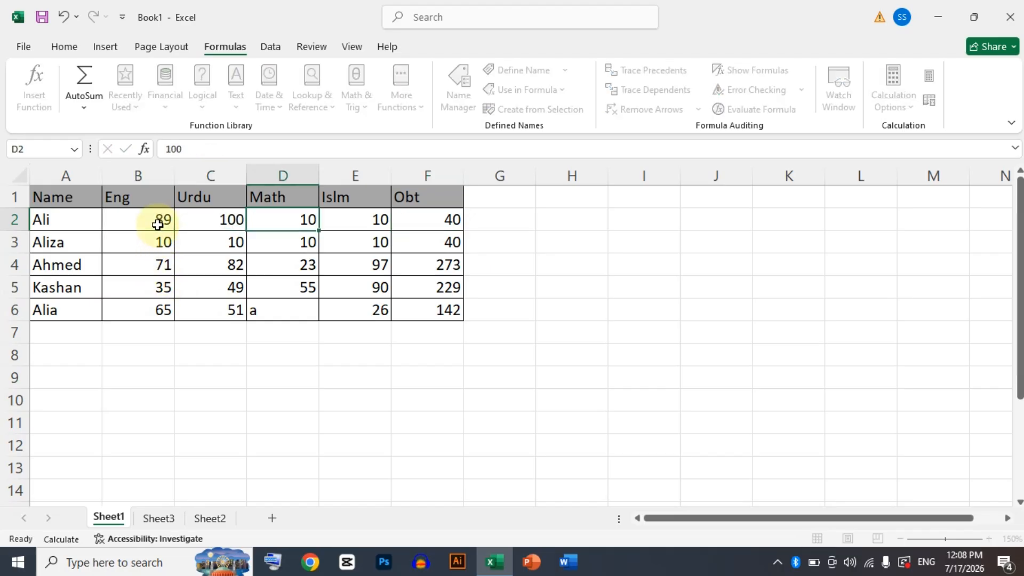
pyautogui.write('76')
pyautogui.press('Tab')
pyautogui.write('45')
pyautogui.press('Down')
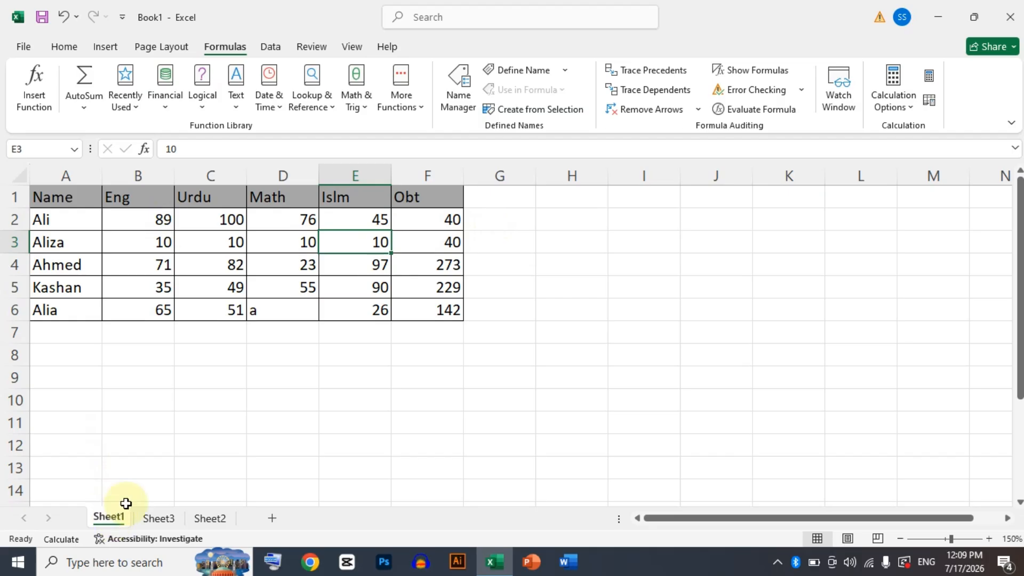
# Step: Recalculate only Sheet1 with Calculate Sheet and compare its total in F2 with Sheet3
pyautogui.click(160, 517)
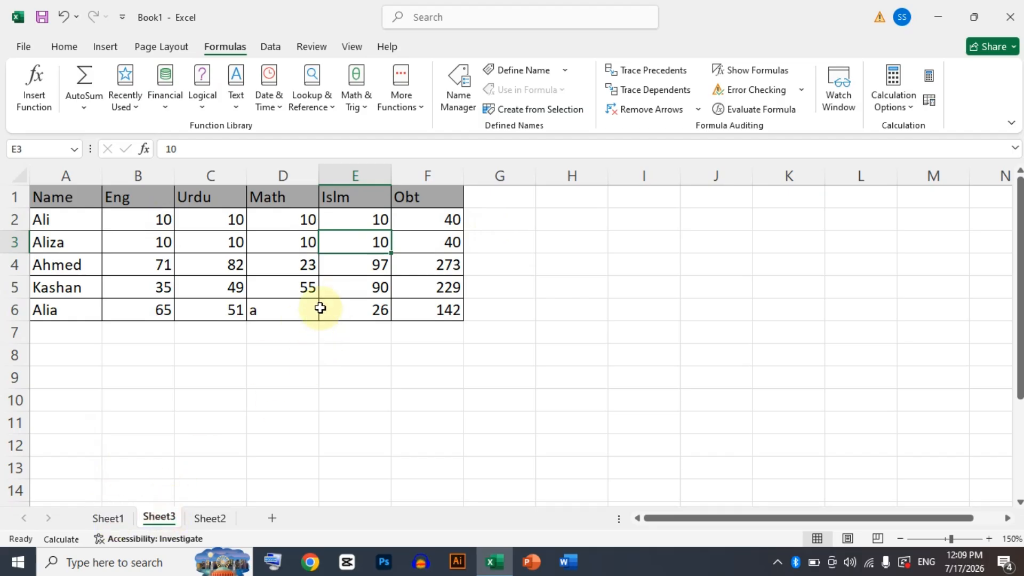
pyautogui.click(108, 517)
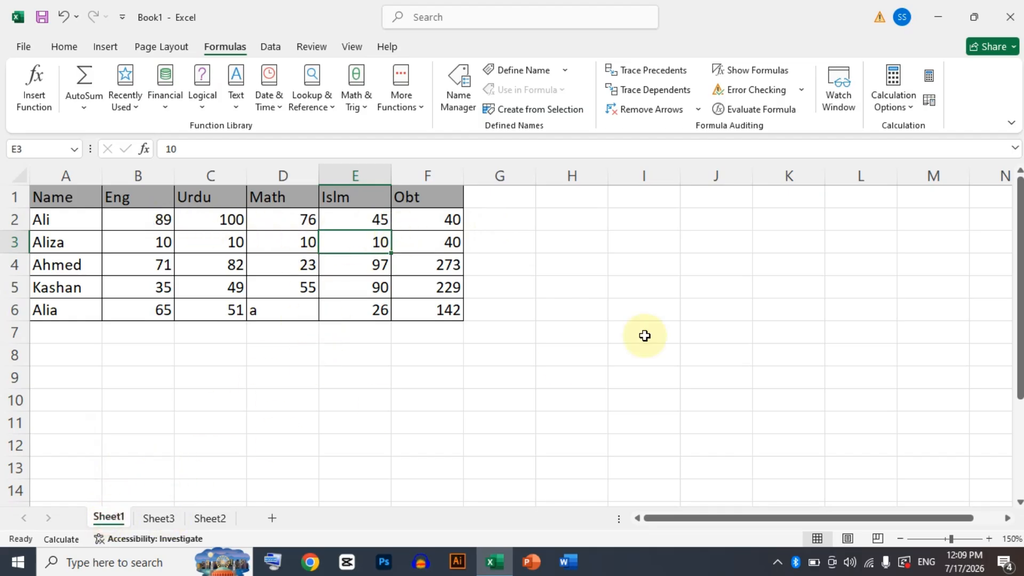
pyautogui.click(933, 105)
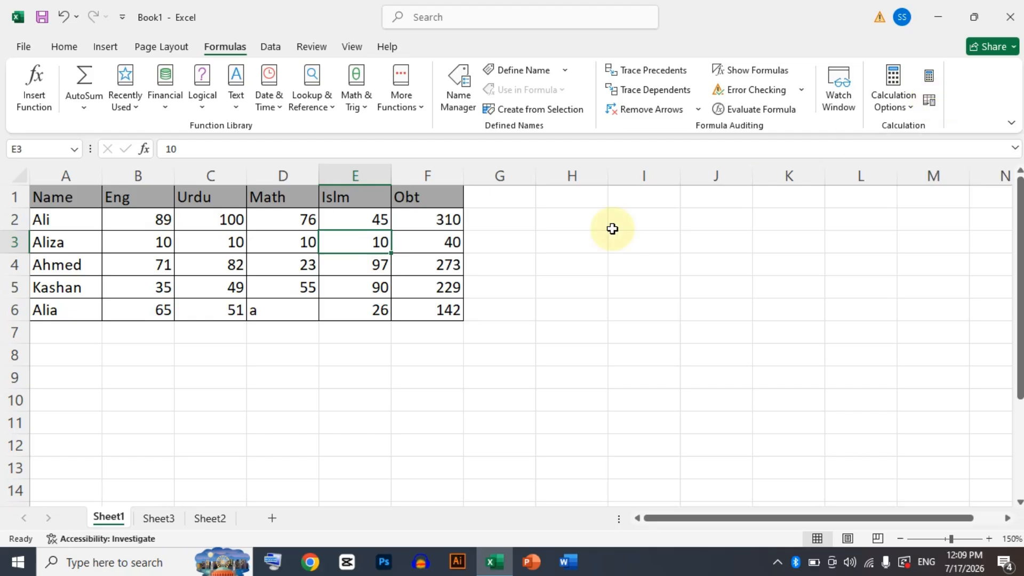
pyautogui.click(445, 225)
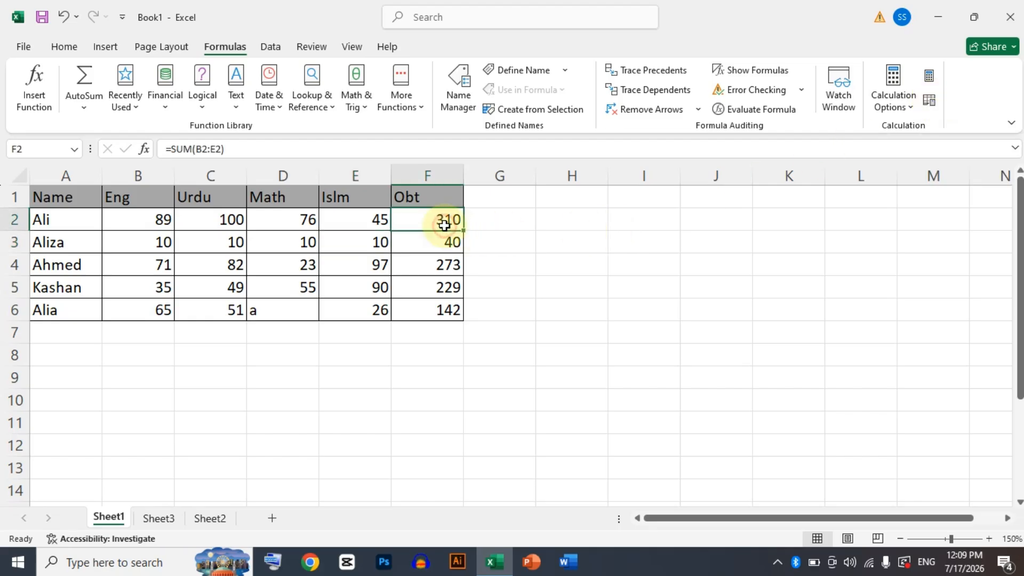
pyautogui.click(157, 518)
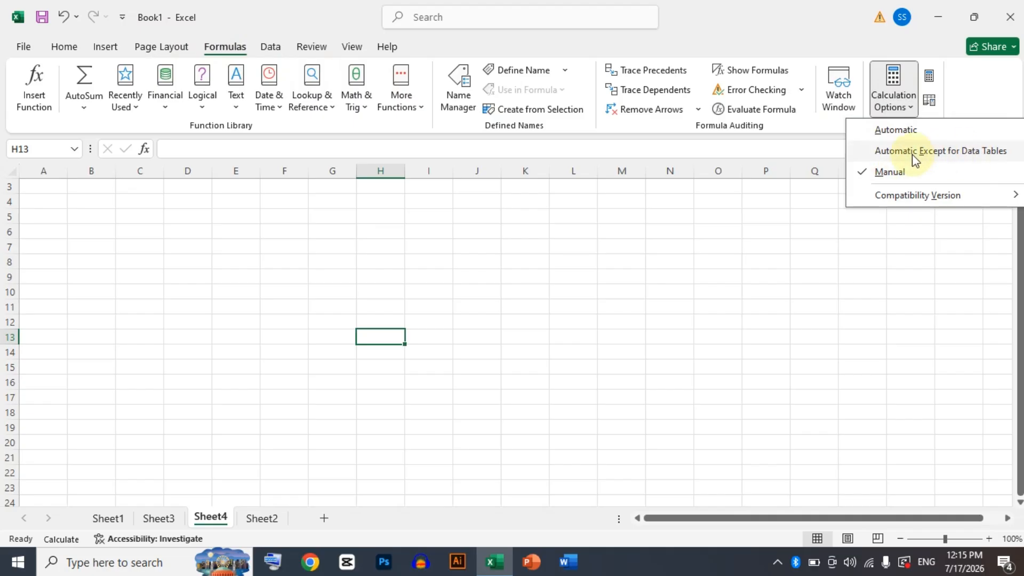
# Step: Review the What-If Analysis Data Table command and the Automatic Except for Data Tables calculation option
pyautogui.click(270, 48)
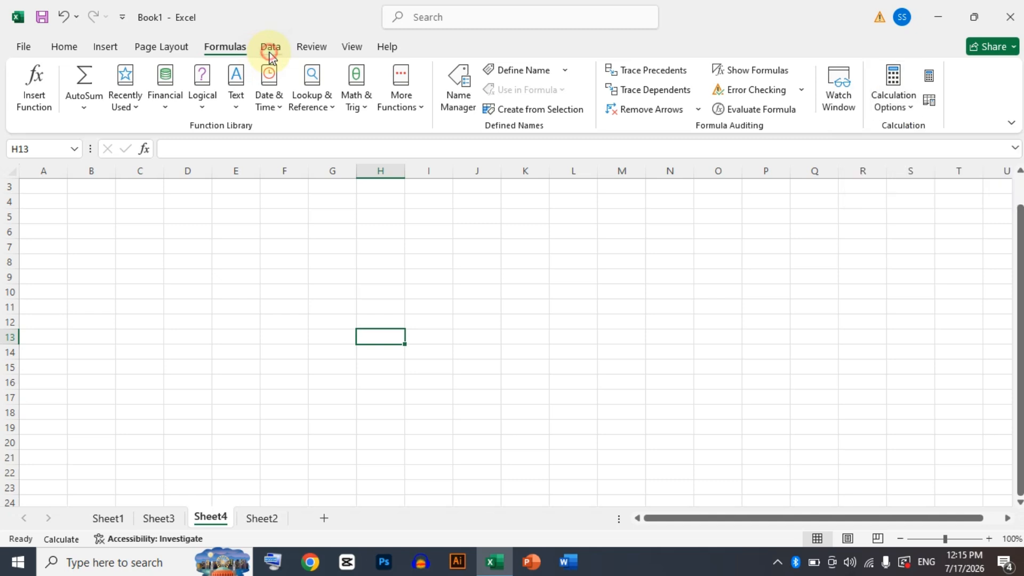
pyautogui.click(753, 104)
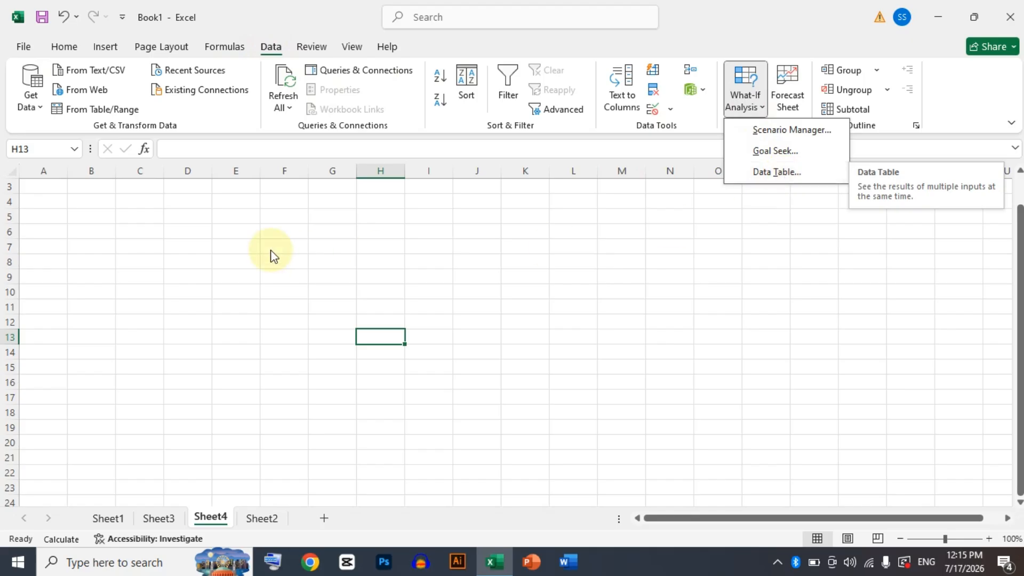
pyautogui.click(229, 53)
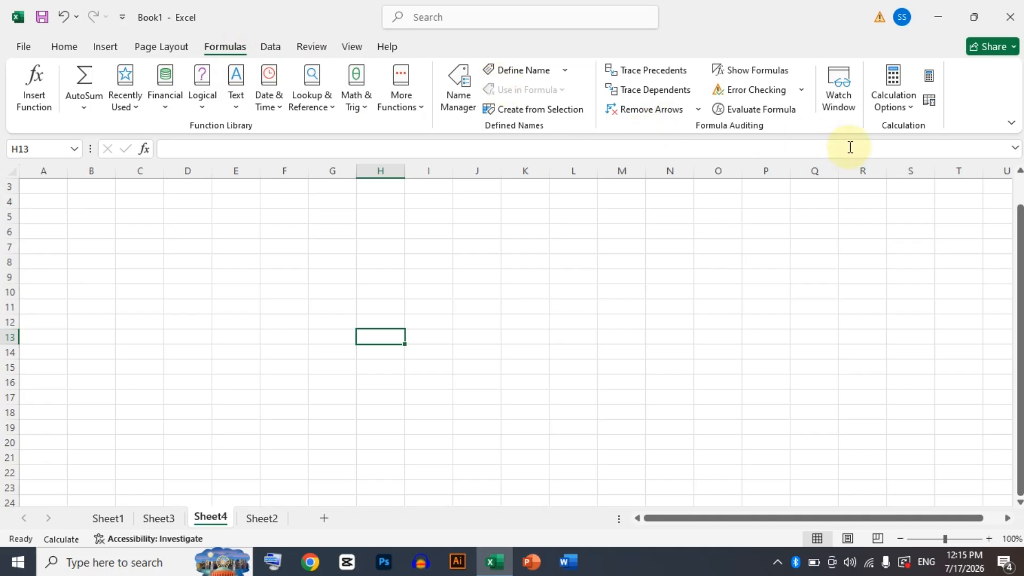
pyautogui.click(889, 96)
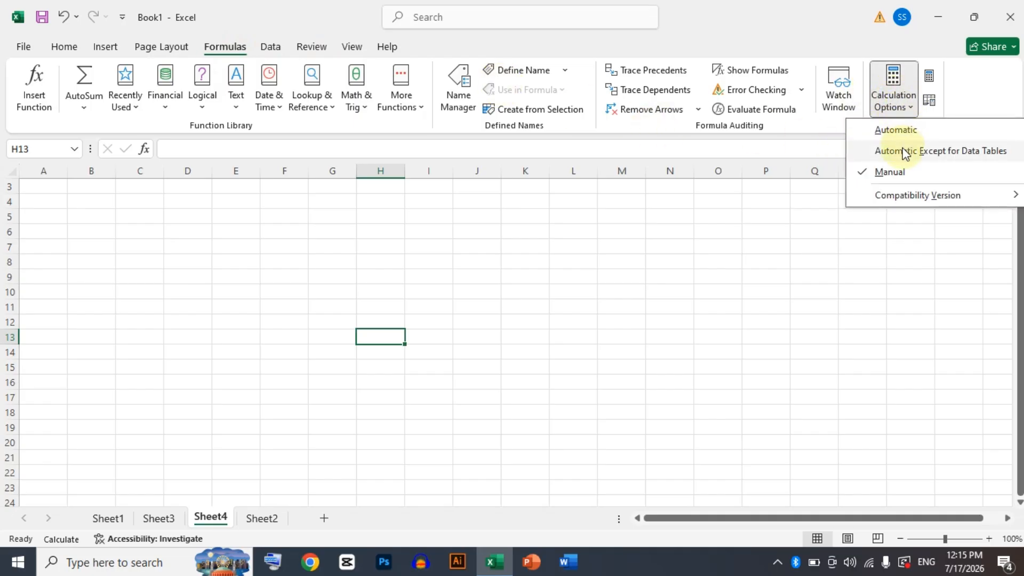
# Step: Enter 1 in E7 and E8 of Sheet4 and multiply them in E9 with =E7*E8
pyautogui.click(234, 243)
pyautogui.click(234, 243)
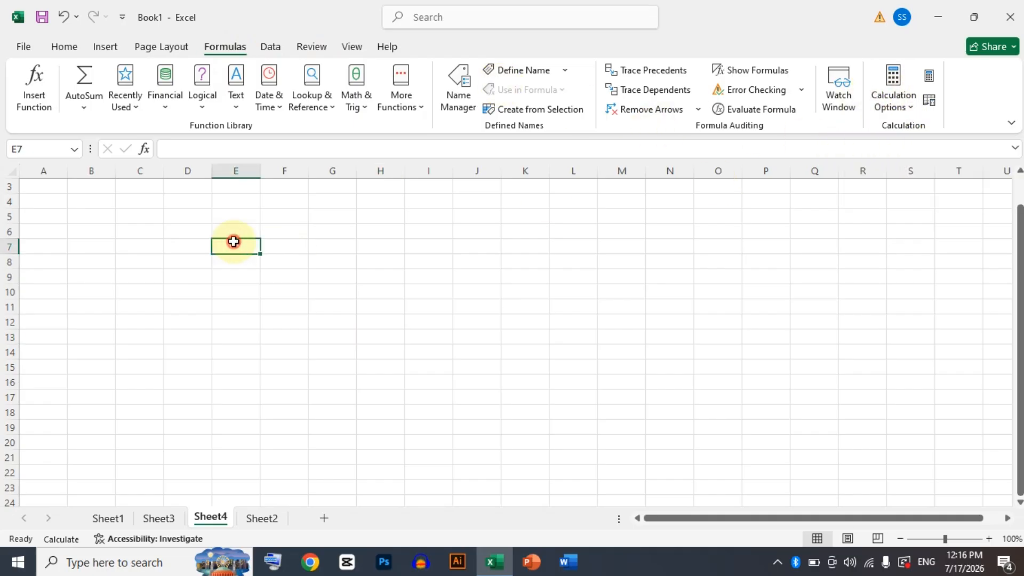
pyautogui.write('1')
pyautogui.press('Return')
pyautogui.write('1')
pyautogui.press('Return')
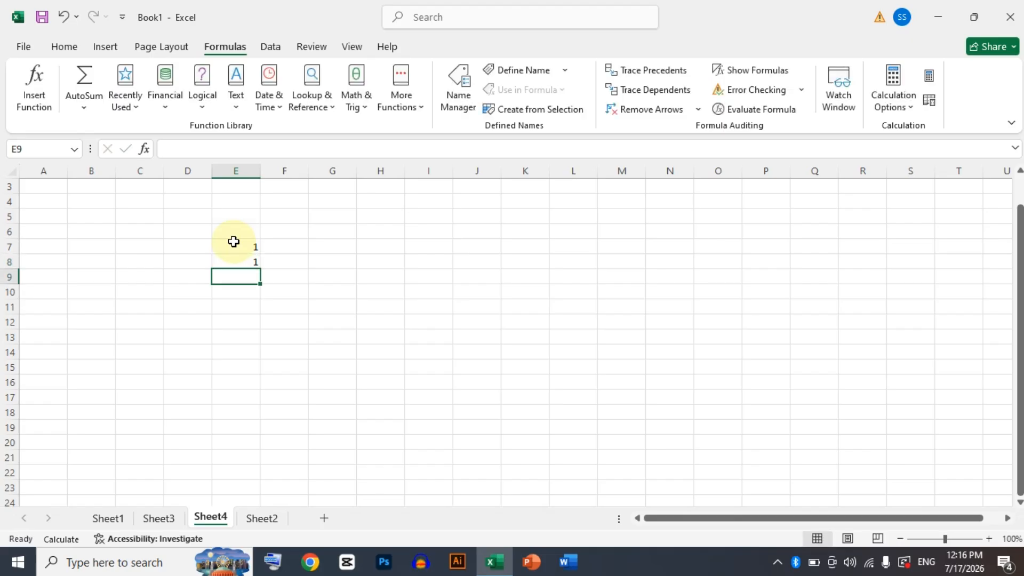
pyautogui.write('=')
pyautogui.click(233, 243)
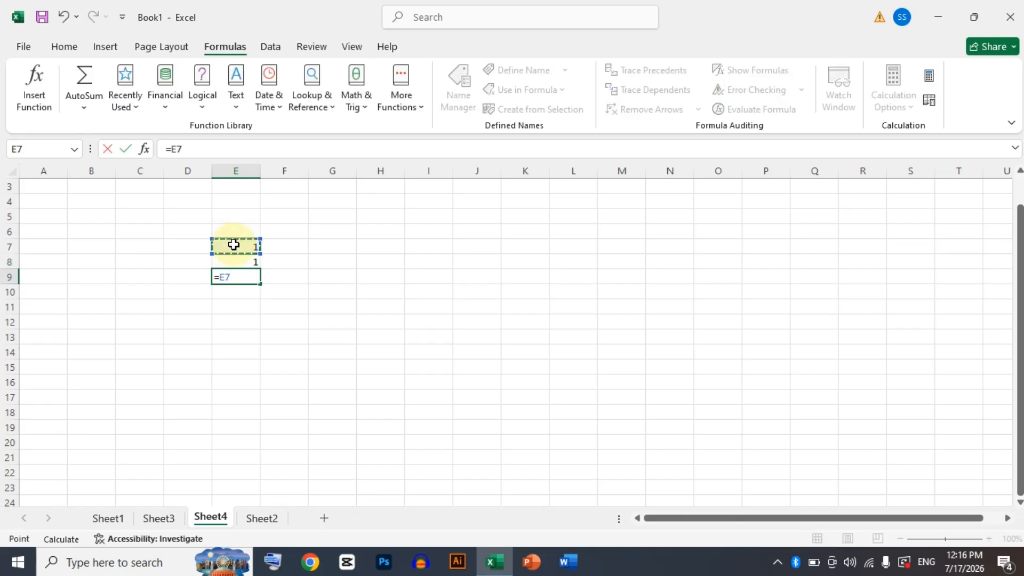
pyautogui.write('*')
pyautogui.click(237, 261)
pyautogui.press('Return')
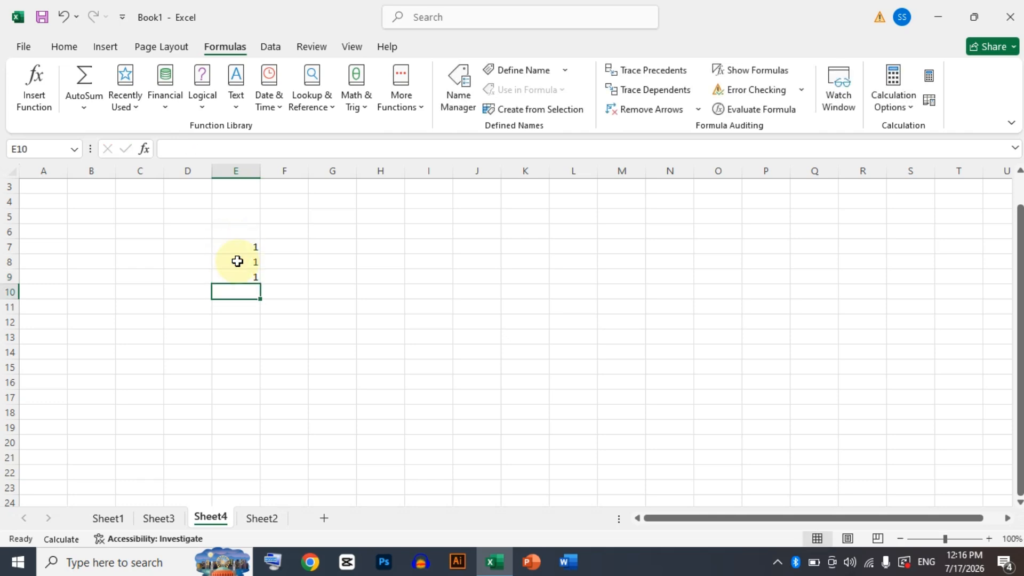
# Step: Enter 2 and 3 in E10:E11 and fill the series down to 10 in E18
pyautogui.write('2')
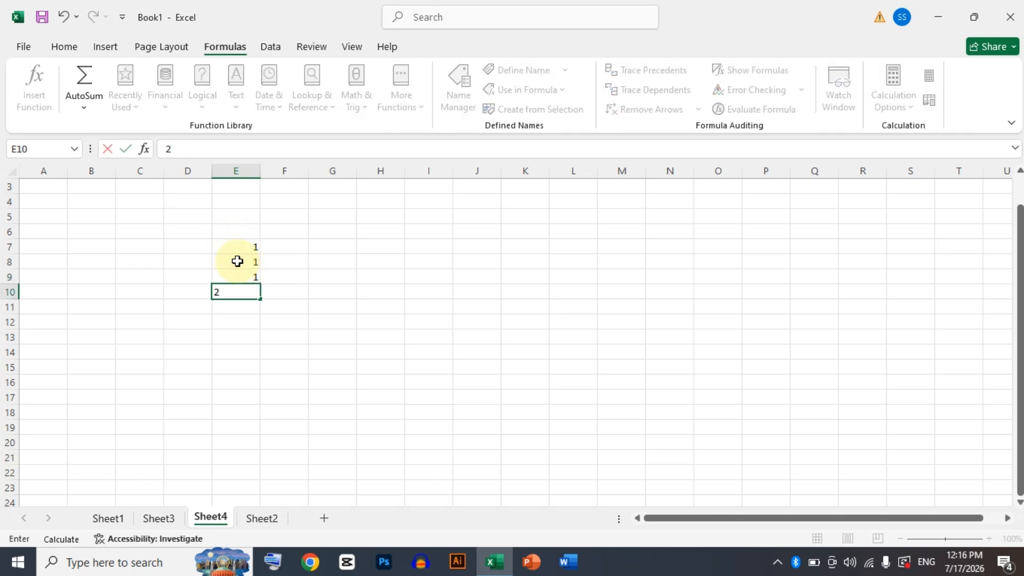
pyautogui.press('Return')
pyautogui.write('3')
pyautogui.press('Return')
pyautogui.press('Up')
pyautogui.press('Up')
pyautogui.hotkey('shift', 'Down')
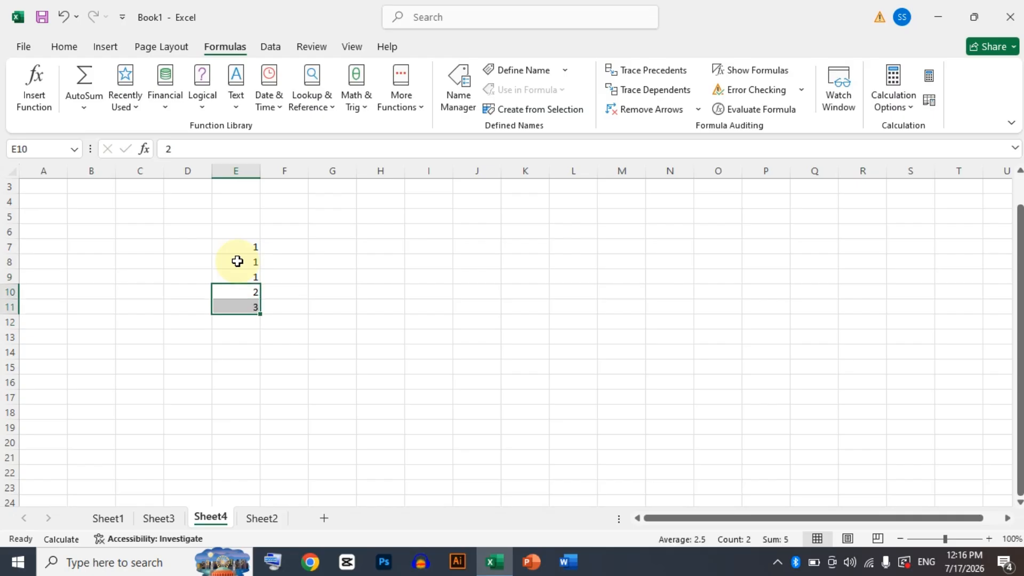
pyautogui.moveTo(262, 315); pyautogui.dragTo(265, 418)
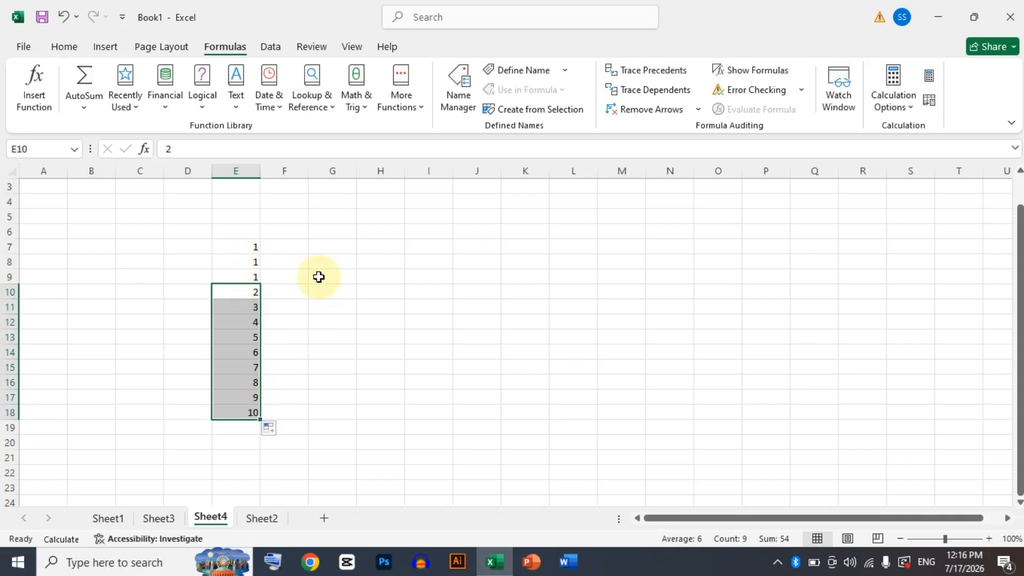
# Step: Enter 4, 7, 9 and 3 across F9:I9 beside the product formula
pyautogui.click(295, 277)
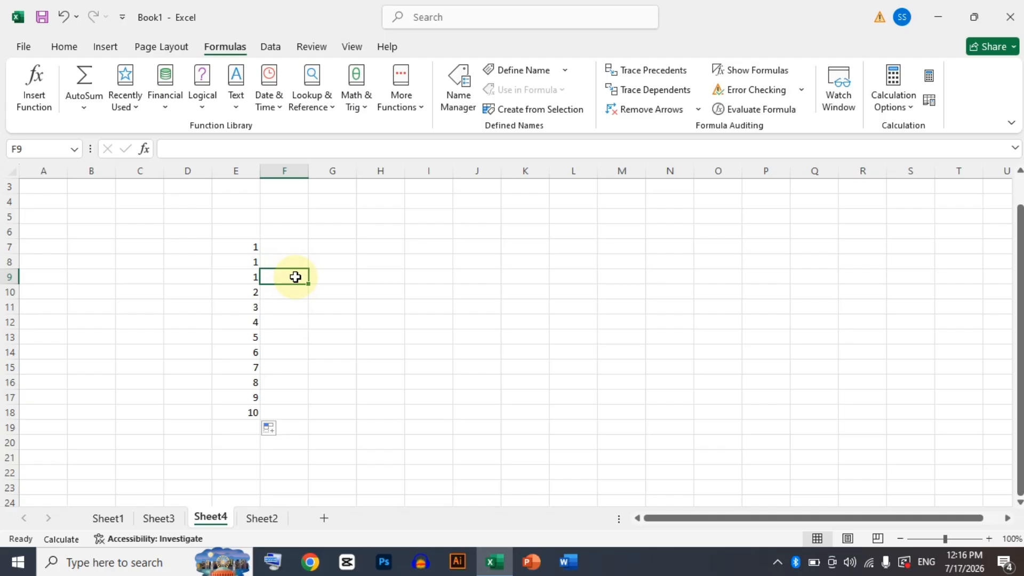
pyautogui.write('4')
pyautogui.press('Tab')
pyautogui.write('7')
pyautogui.press('Tab')
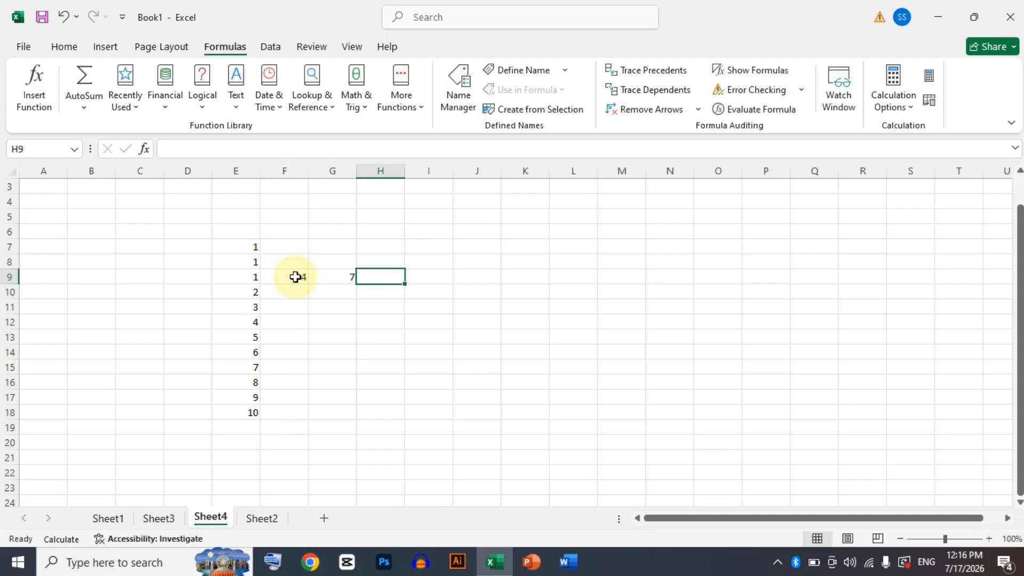
pyautogui.write('9')
pyautogui.press('Tab')
pyautogui.write('3')
pyautogui.press('Tab')
# Step: Create a what-if data table over E9:I18 using E7 as the row input cell and E8 as the column input cell
pyautogui.press('Left')
pyautogui.press('Left')
pyautogui.press('Left')
pyautogui.press('Left')
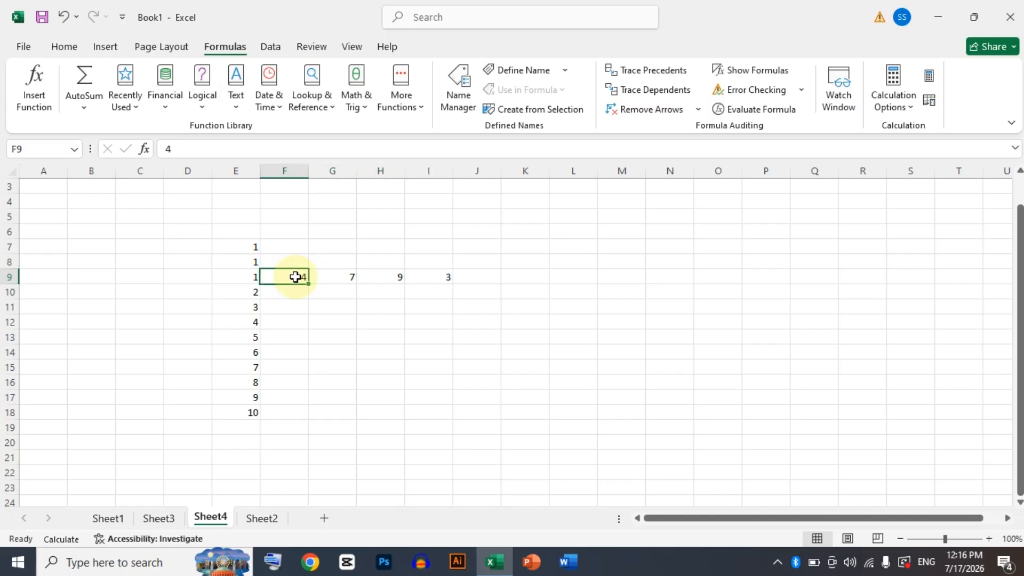
pyautogui.press('Left')
pyautogui.click(295, 277)
pyautogui.press('Left')
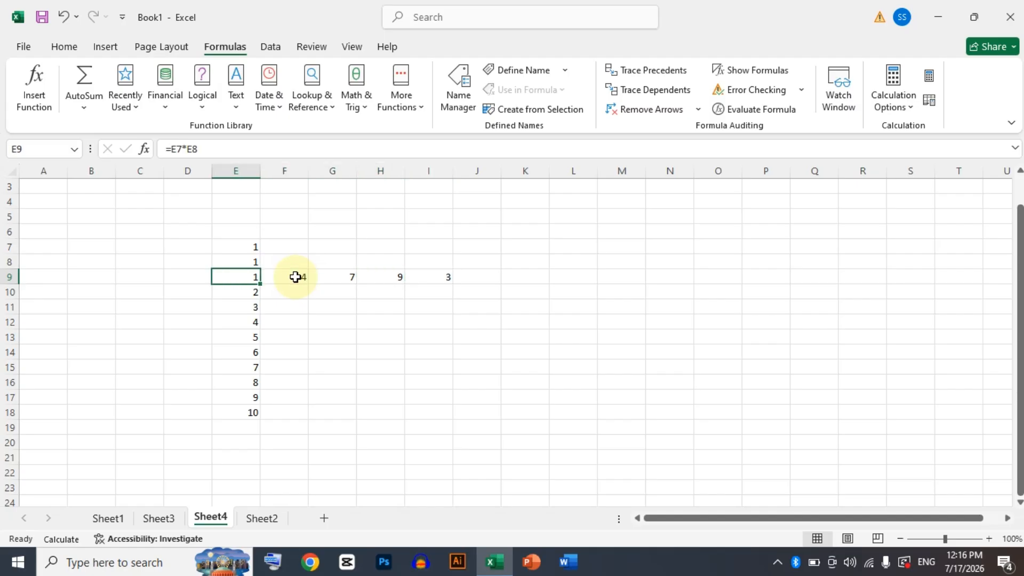
pyautogui.hotkey('ctrl', 'shift', 'Down')
pyautogui.hotkey('ctrl', 'shift', 'Right')
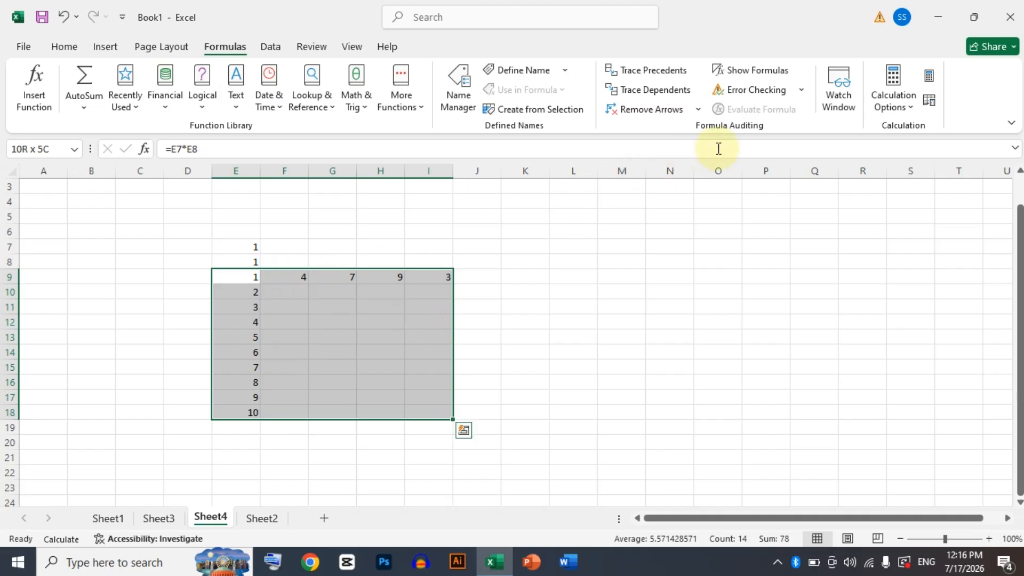
pyautogui.click(271, 47)
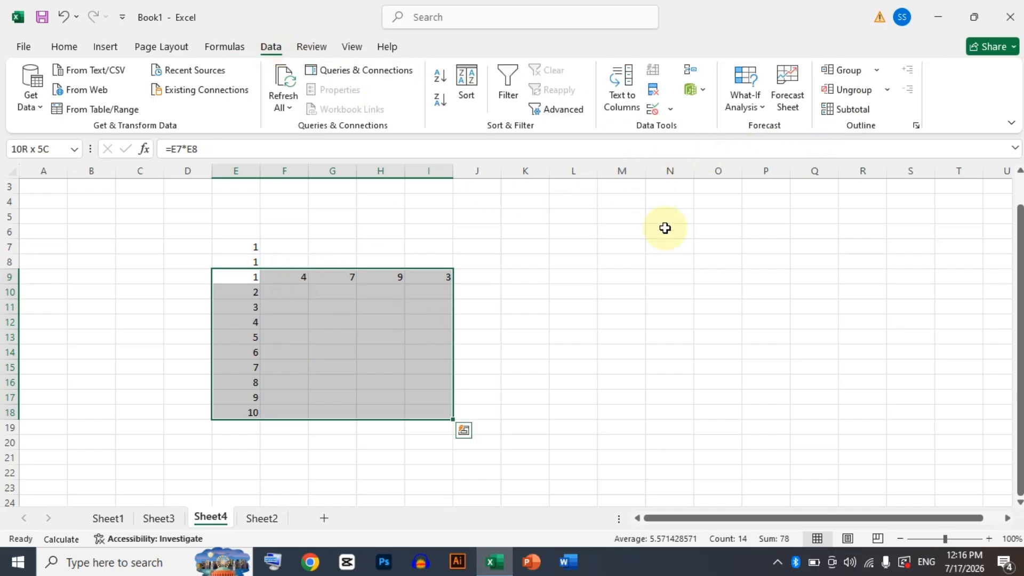
pyautogui.click(752, 104)
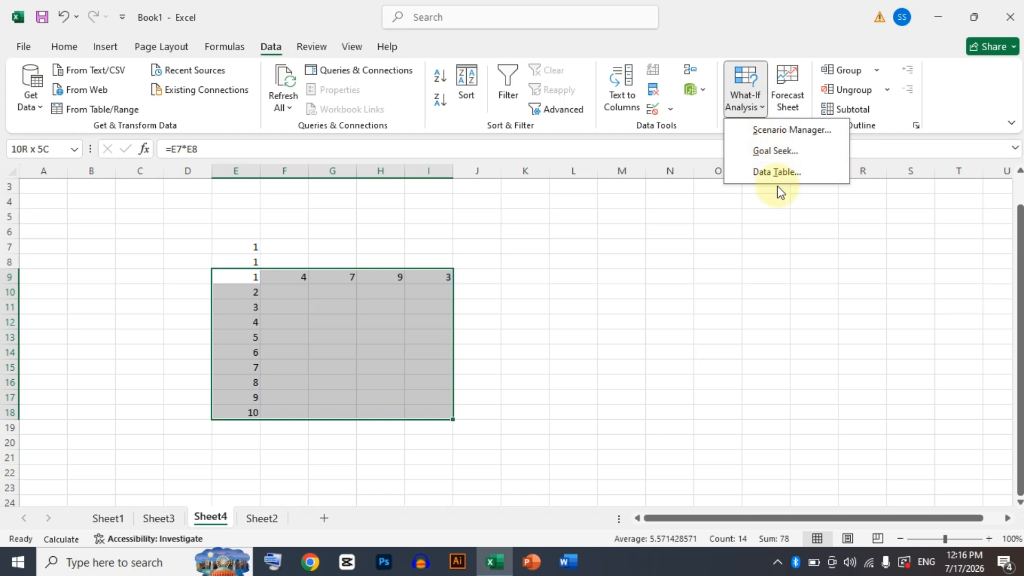
pyautogui.click(776, 172)
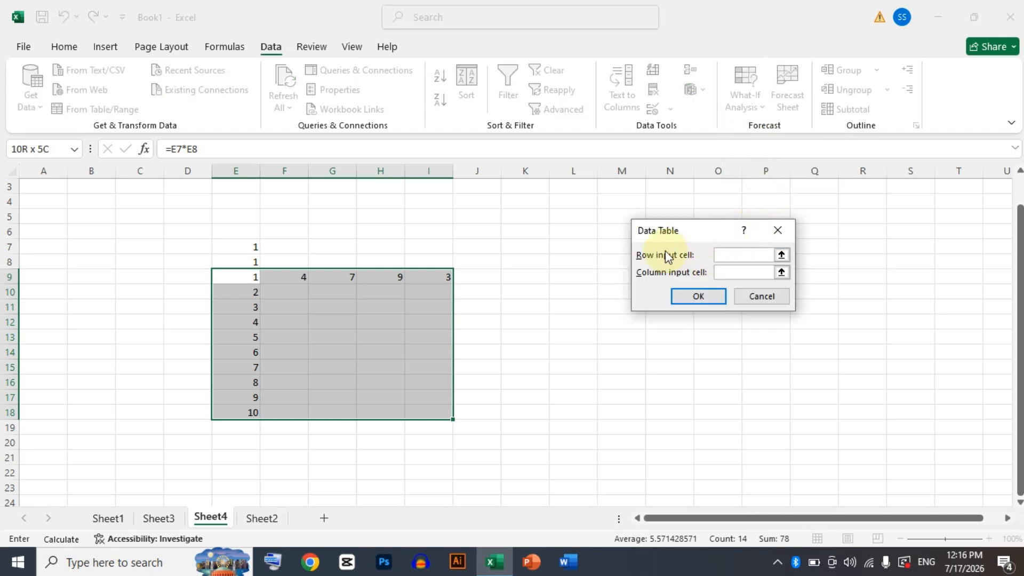
pyautogui.click(244, 244)
pyautogui.click(752, 272)
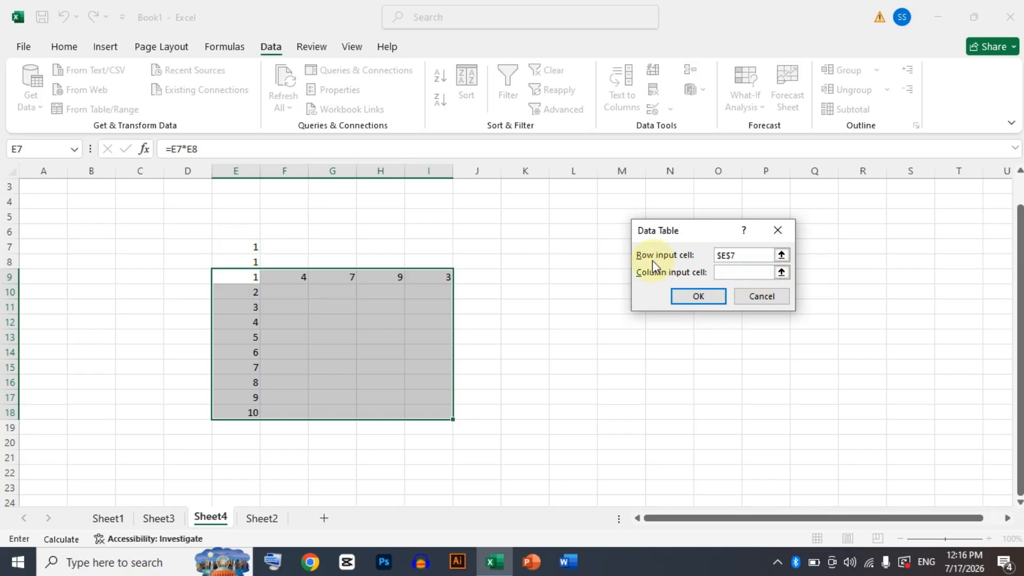
pyautogui.click(239, 259)
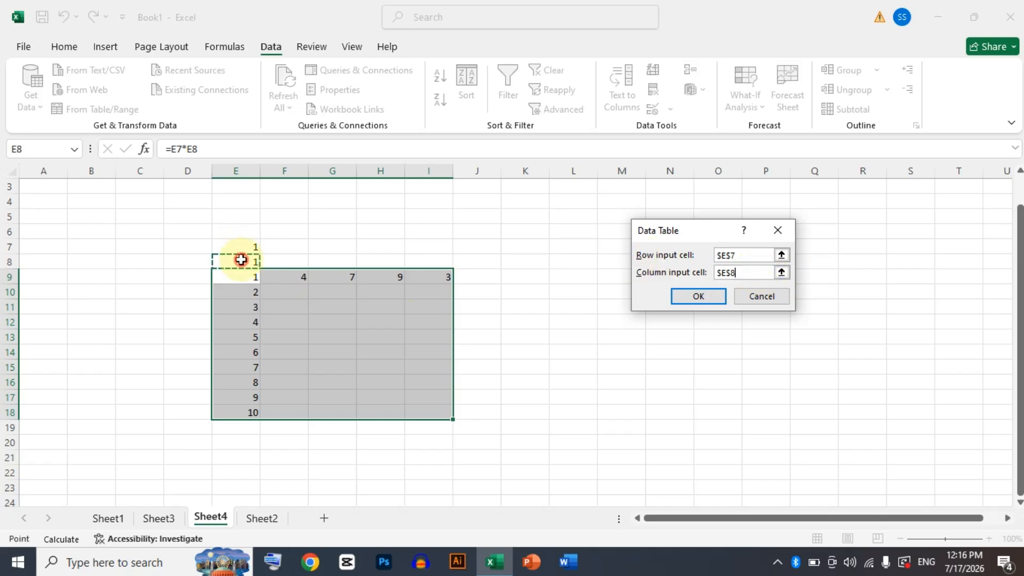
pyautogui.click(676, 296)
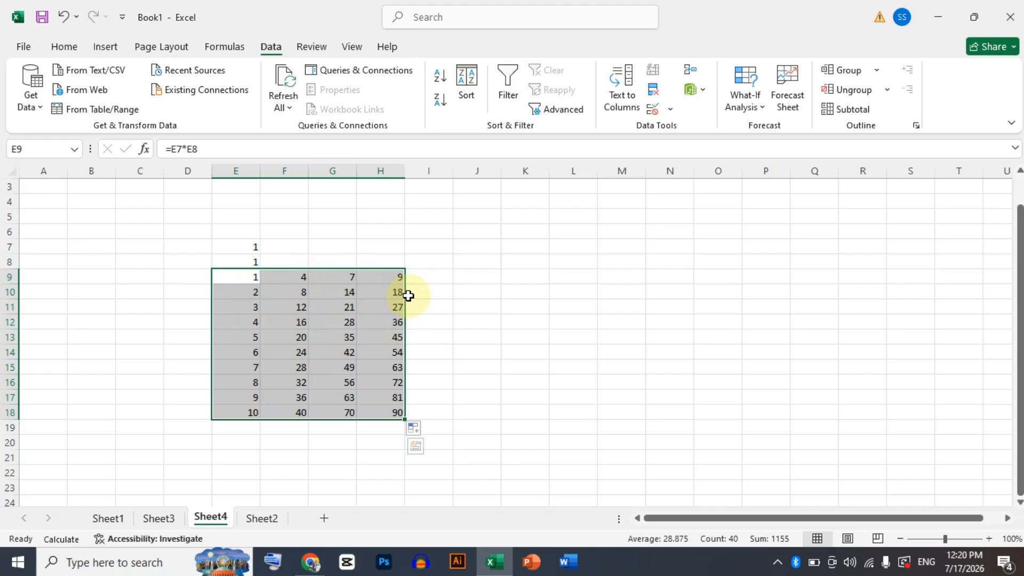
pyautogui.click(469, 305)
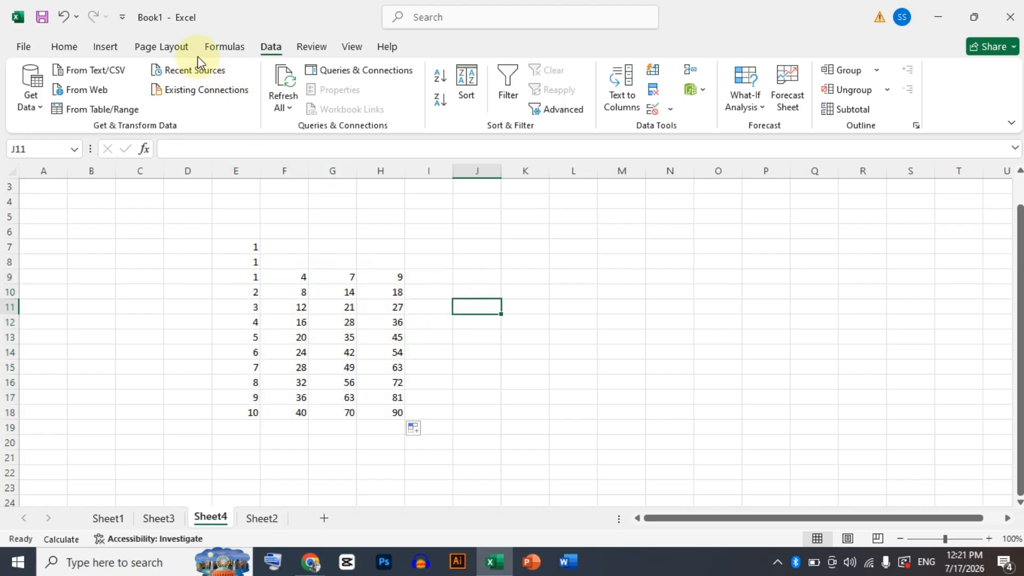
# Step: Set the workbook's calculation mode to Automatic Except for Data Tables
pyautogui.click(223, 47)
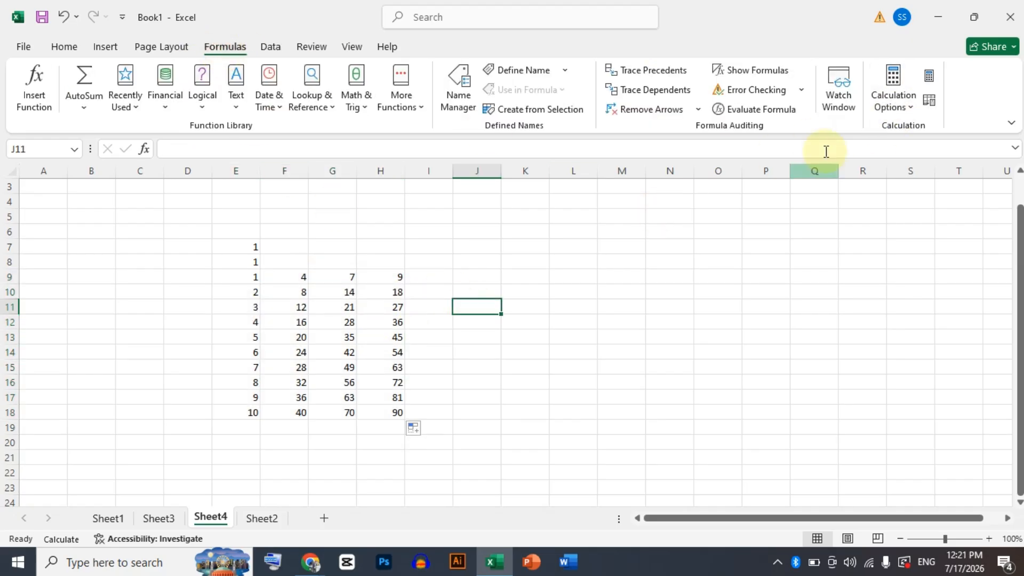
pyautogui.click(889, 107)
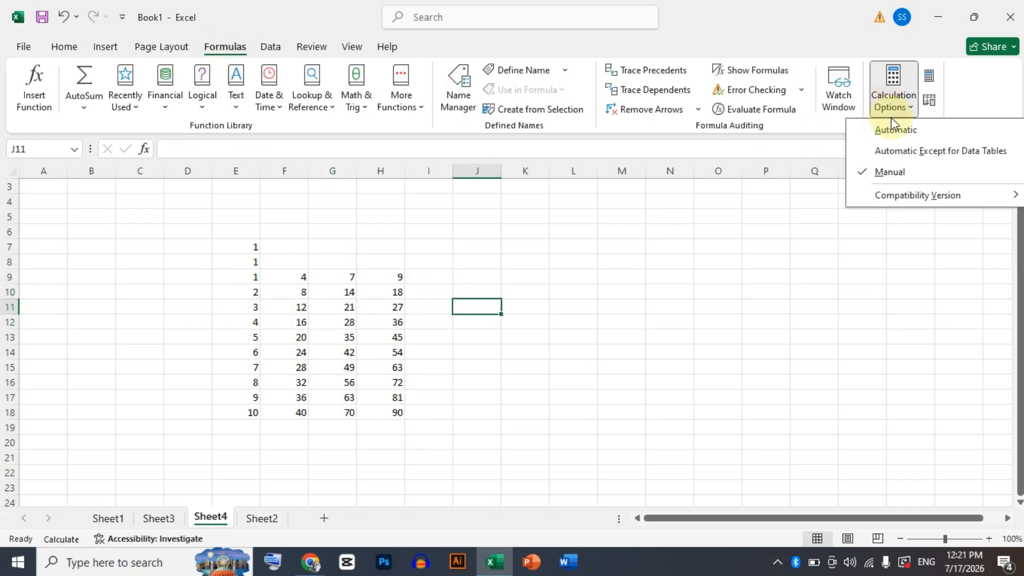
pyautogui.click(904, 153)
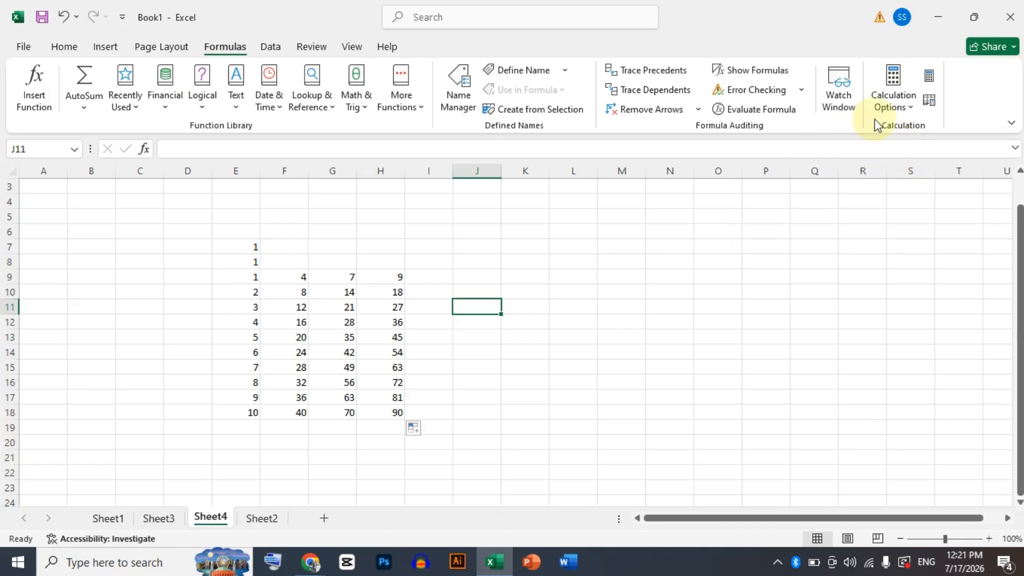
# Step: Review the selected calculation option and the Data Table command among the What-If Analysis tools
pyautogui.click(894, 106)
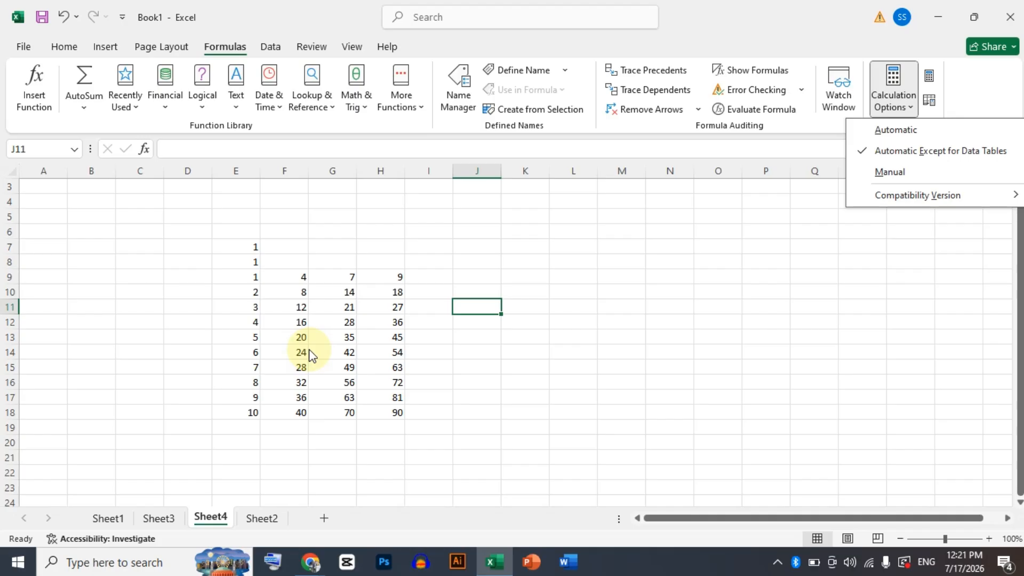
pyautogui.click(277, 47)
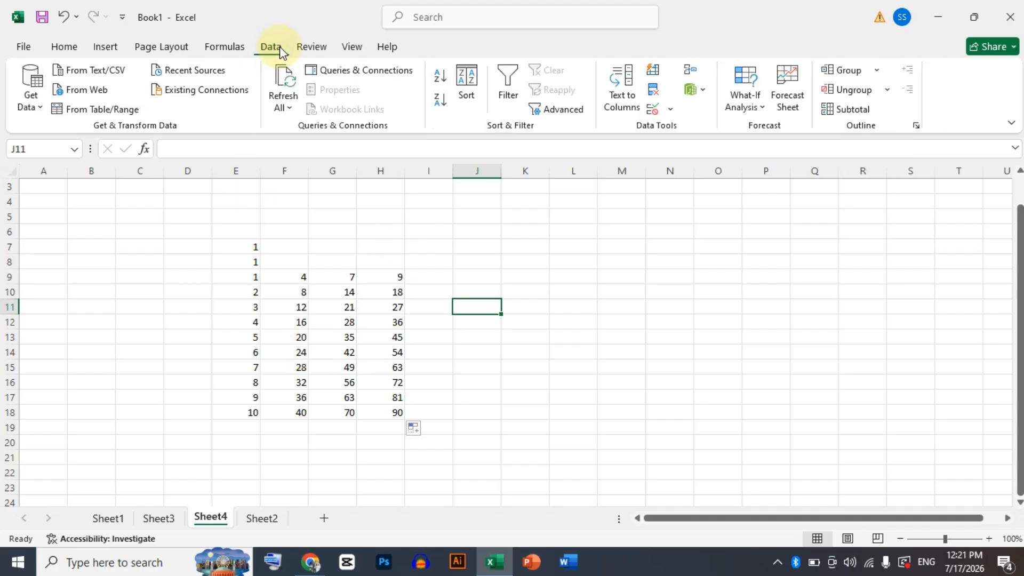
pyautogui.click(743, 103)
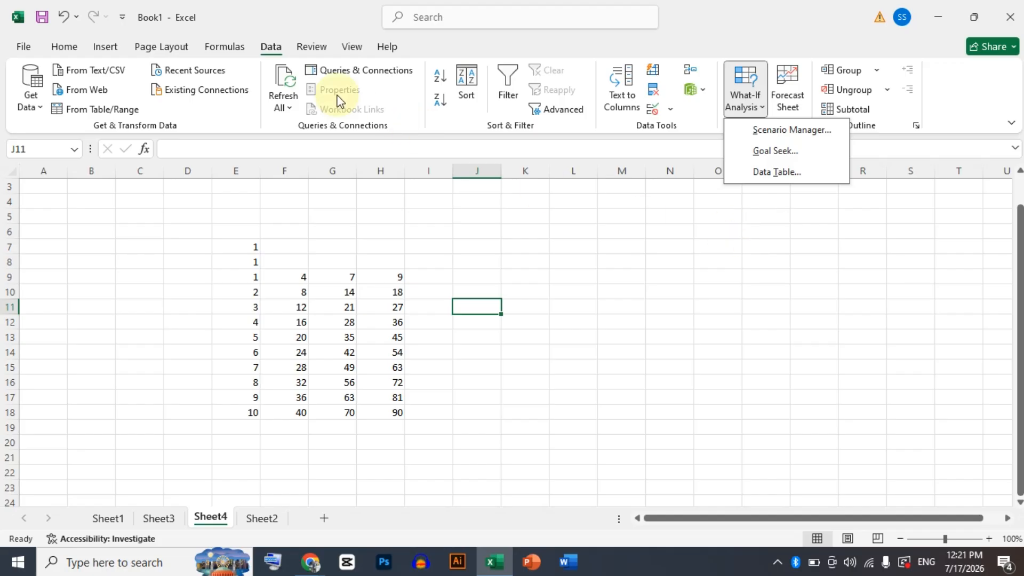
pyautogui.click(222, 53)
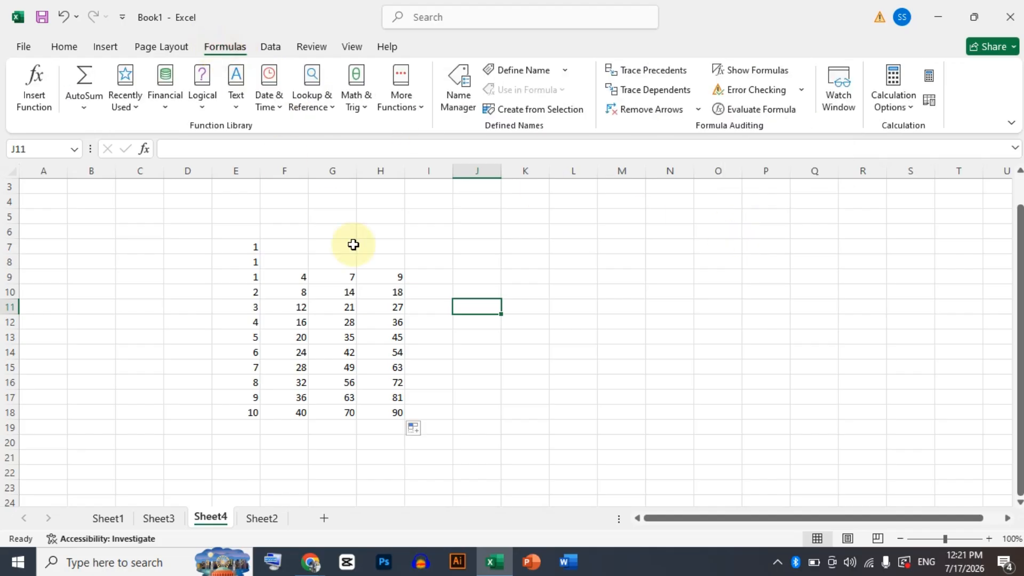